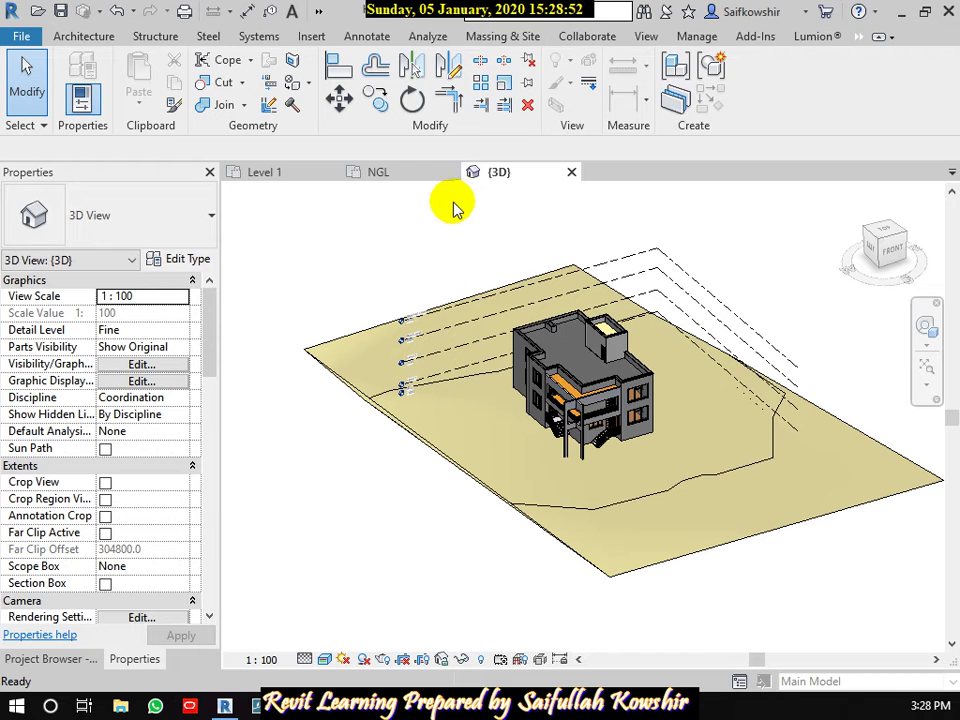
Zoom out on the house and terrain in 3D and bring up the Massing & Site tools.
scroll(484, 328, down, 3)
scroll(493, 289, down, 2)
click(480, 320)
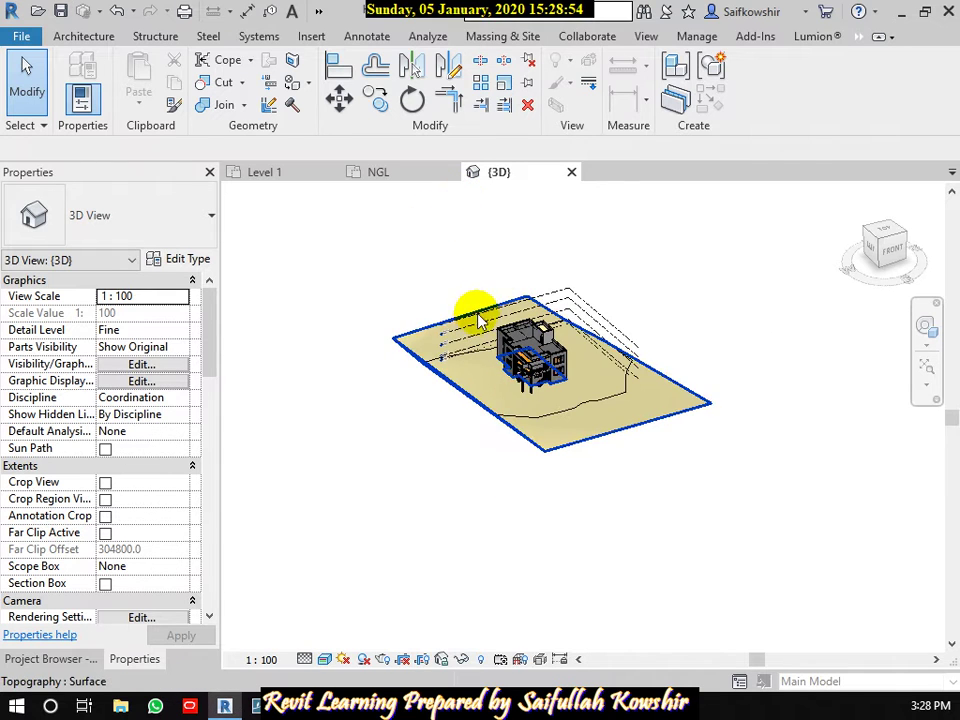
click(707, 443)
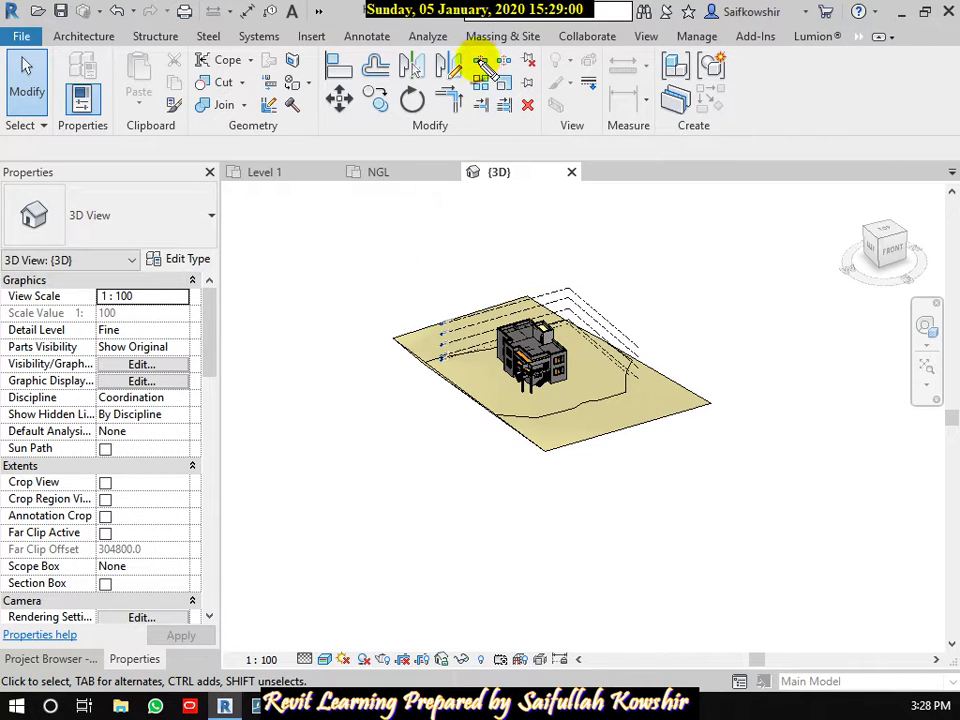
click(537, 47)
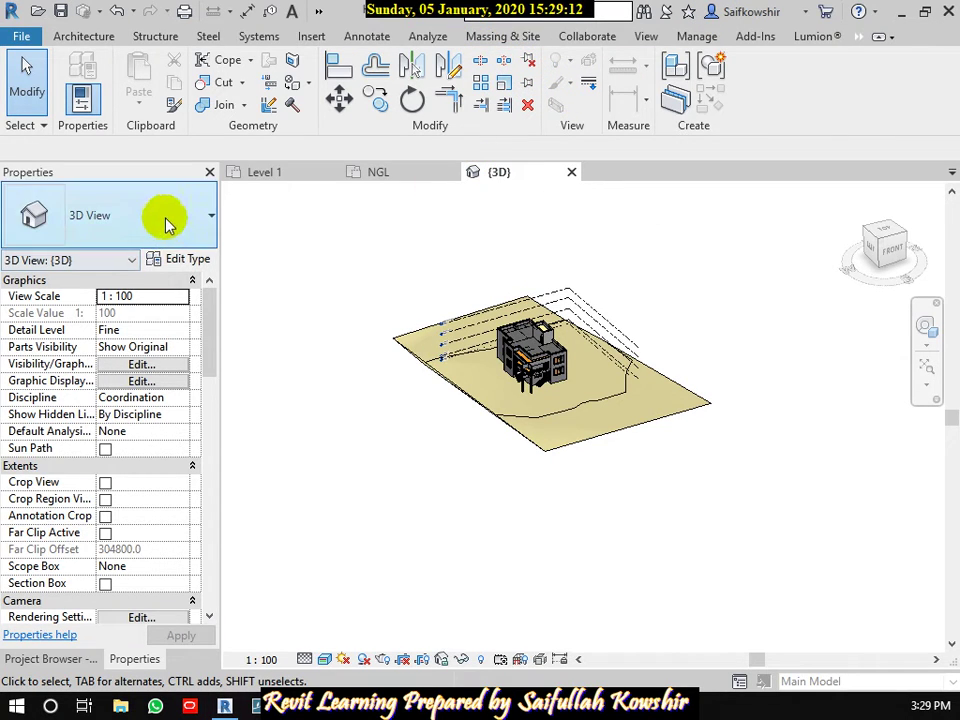
click(521, 40)
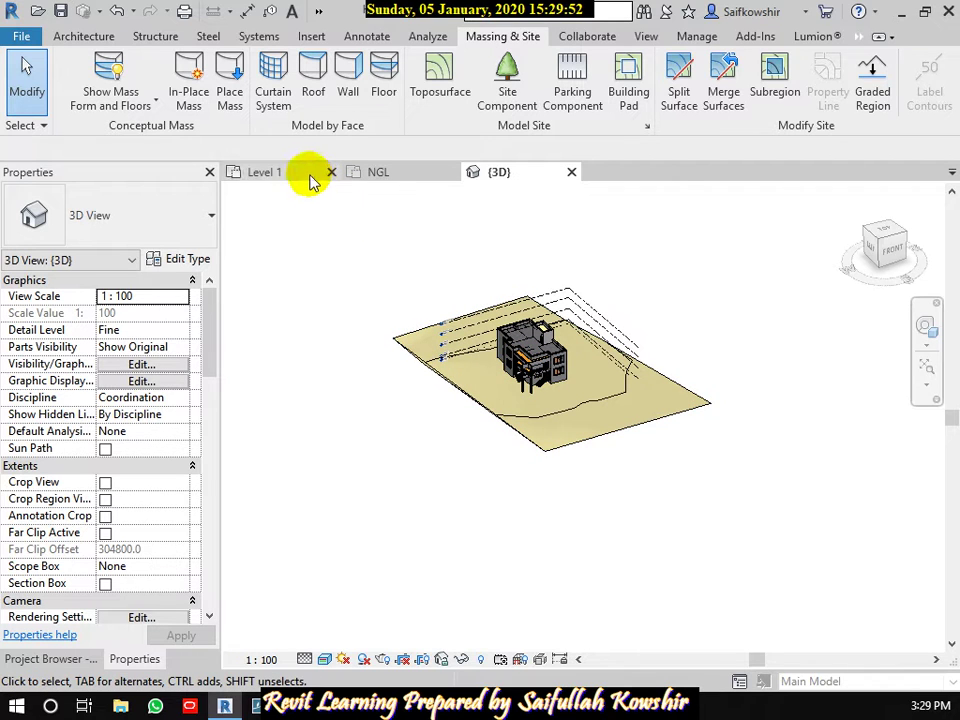
From the centred Level 1 floor plan, create an in-place mass named House.
click(310, 178)
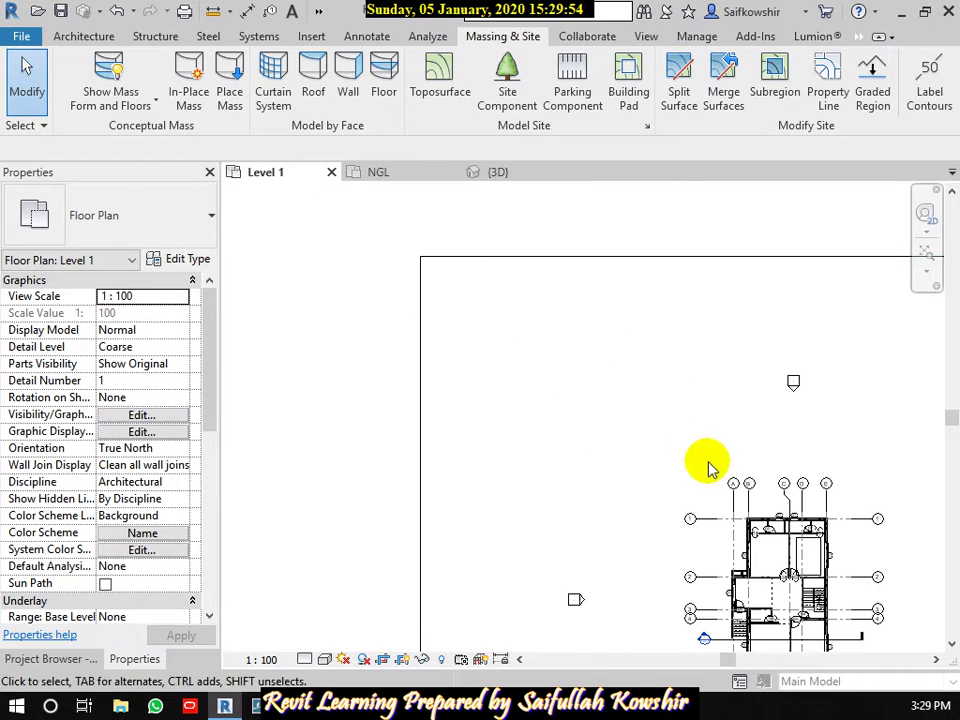
scroll(707, 468, down, 2)
mouse_move(611, 428)
middle_down()
mouse_move(521, 405)
mouse_move(553, 388)
middle_up()
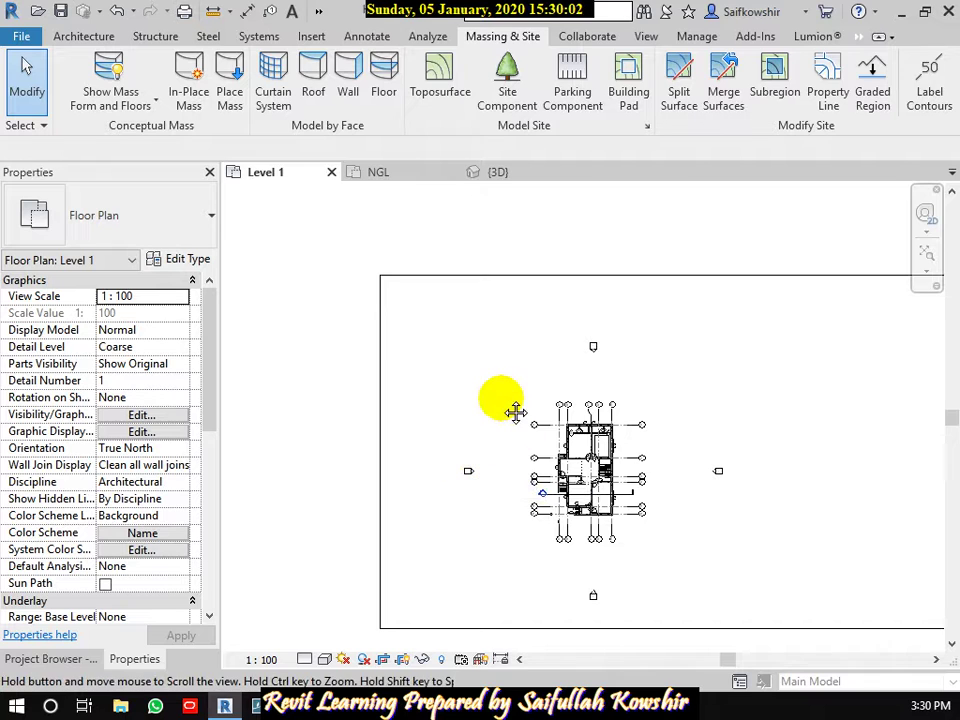
middle_drag(516, 409, 499, 386)
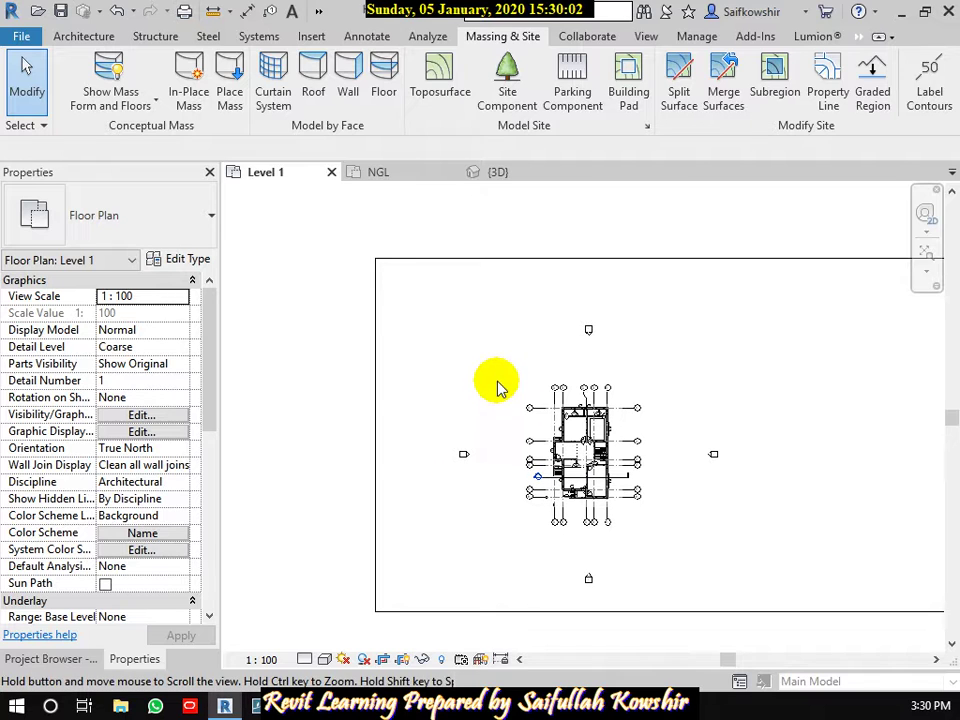
click(188, 95)
text(House)
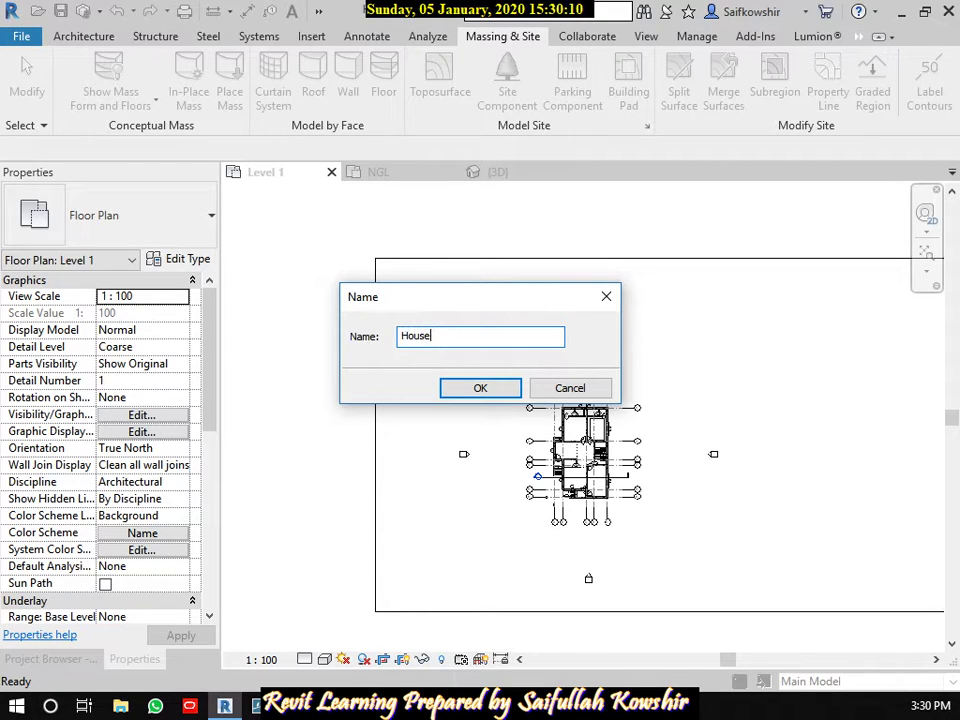
click(476, 387)
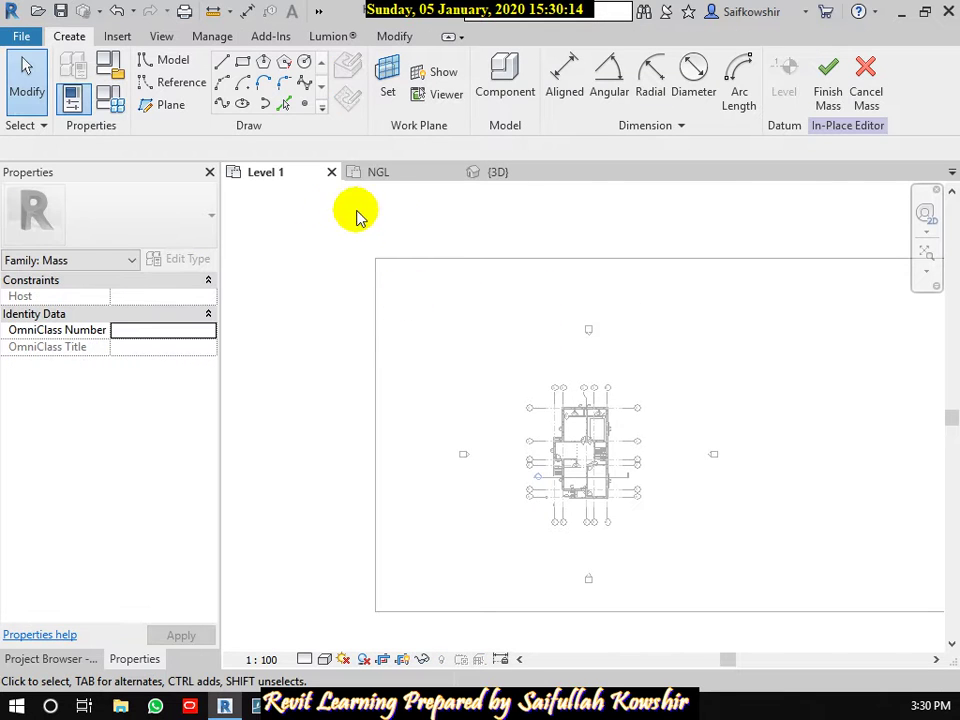
Draw a rectangle of model lines on the Level 1 work plane right of the house.
scroll(494, 326, down, 2)
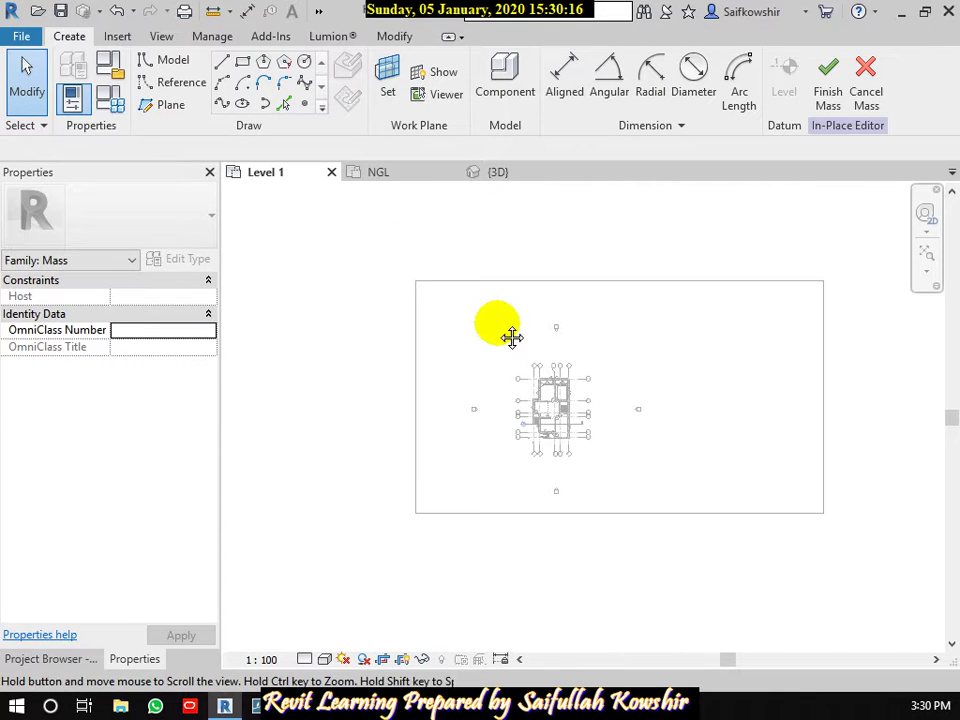
middle_drag(510, 336, 439, 334)
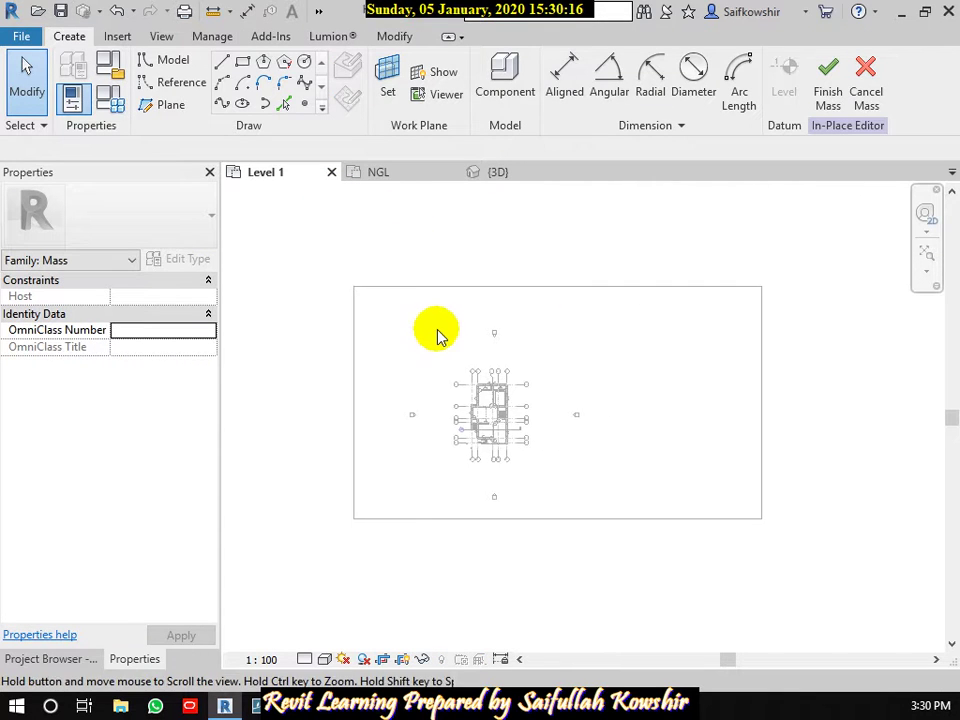
click(165, 61)
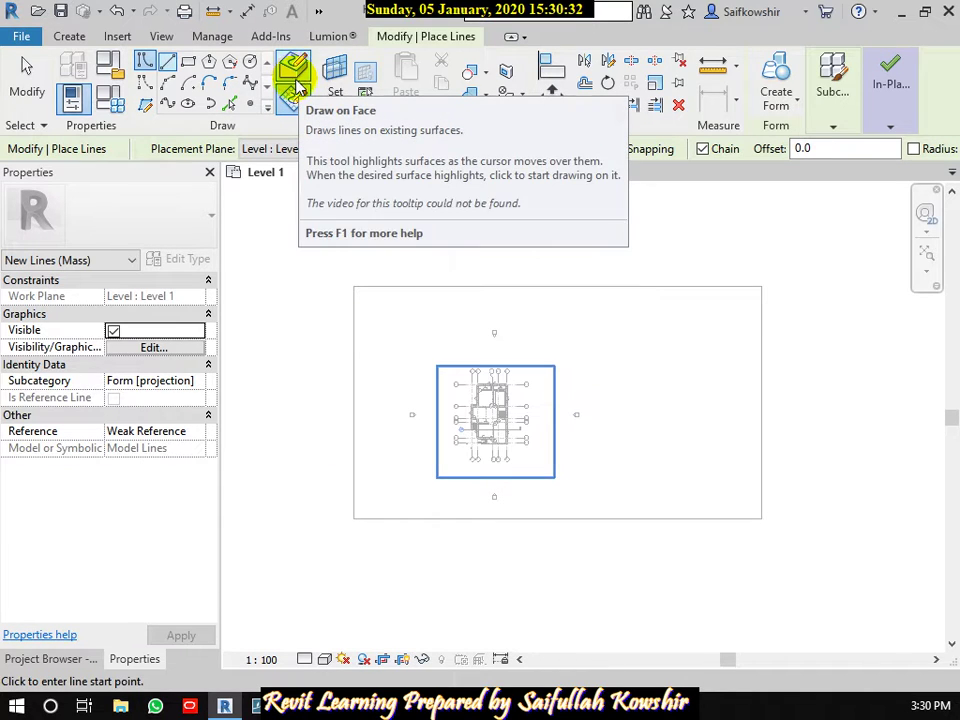
click(294, 100)
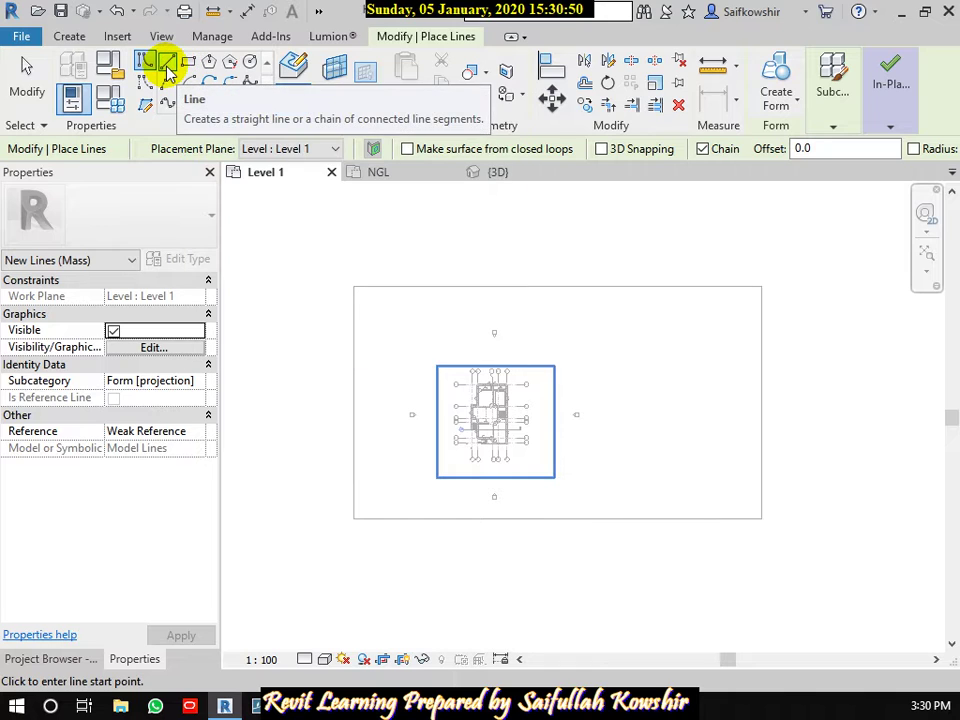
click(186, 63)
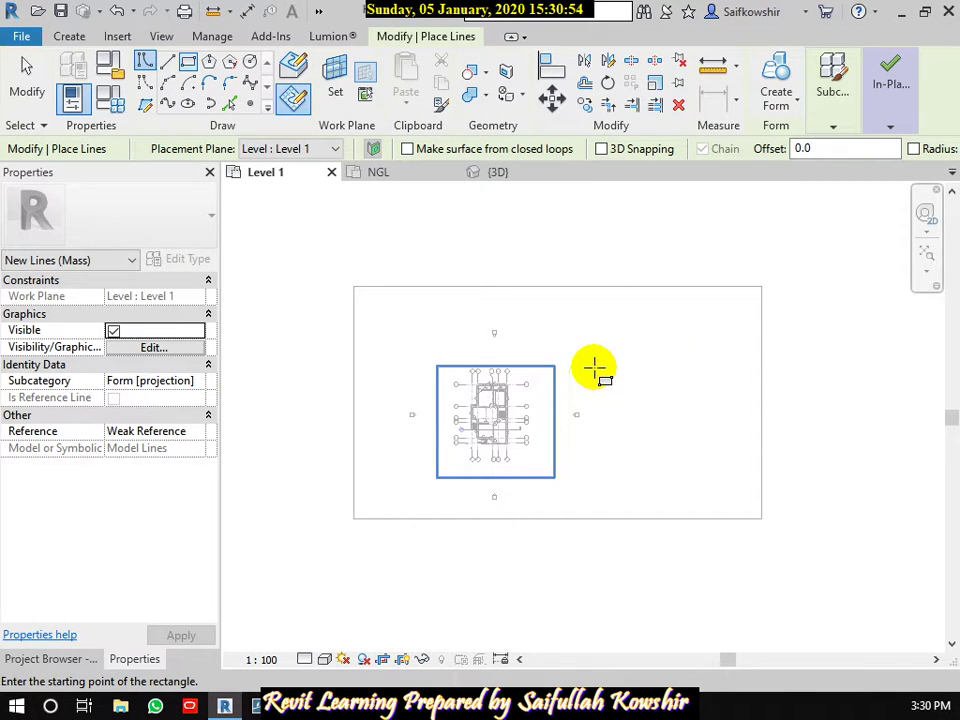
click(595, 368)
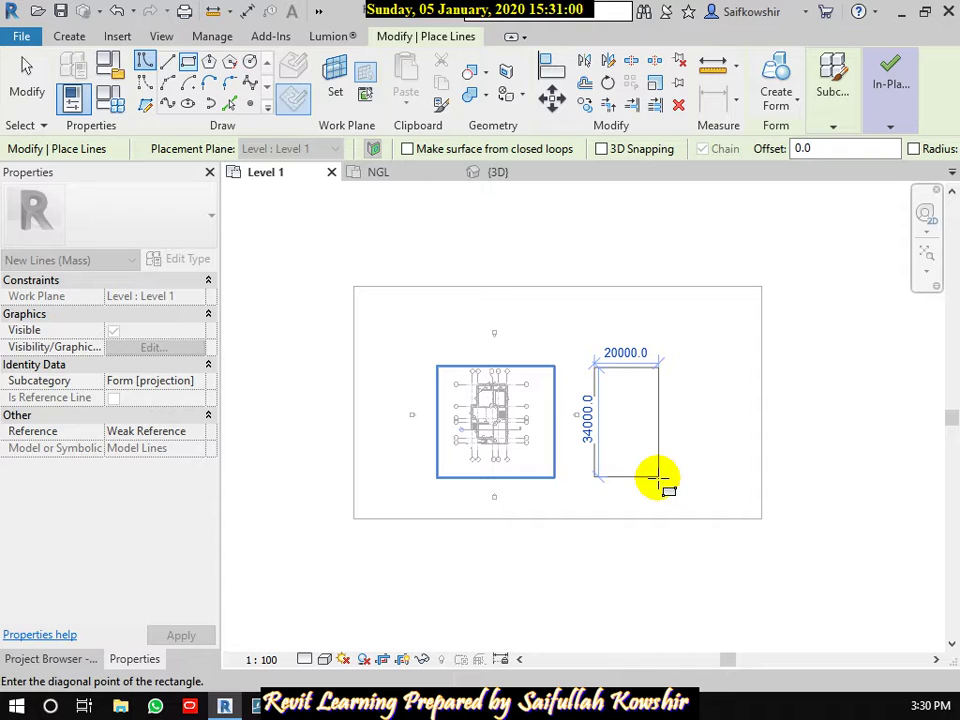
click(658, 476)
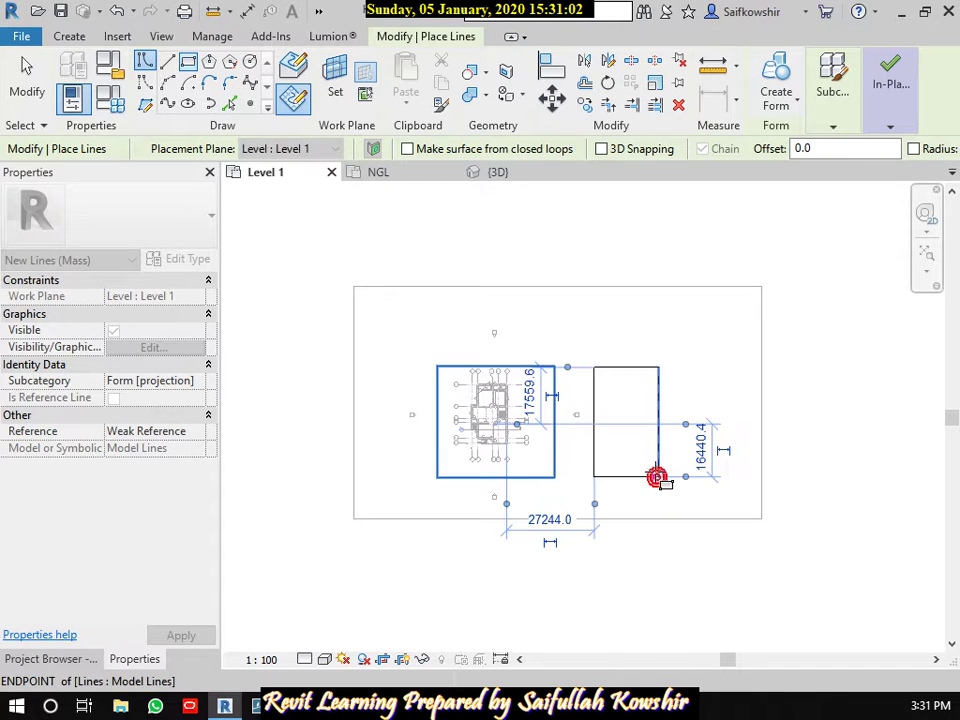
click(27, 68)
click(630, 402)
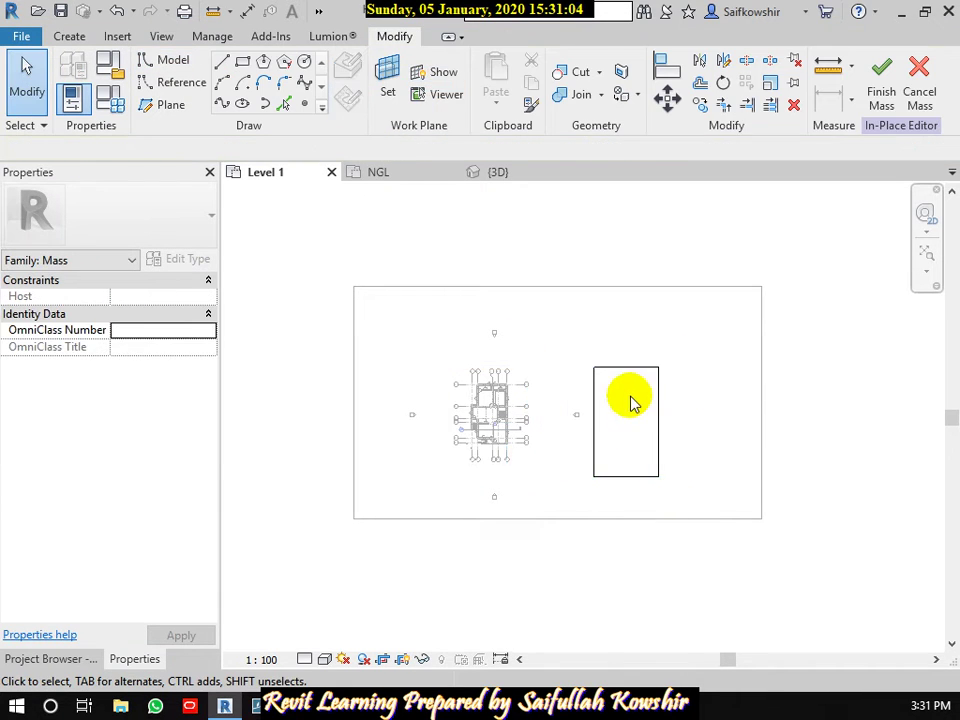
scroll(626, 399, up, 1)
Reposition the rectangle by changing its 16440.4 offset dimension to 10000.
click(590, 364)
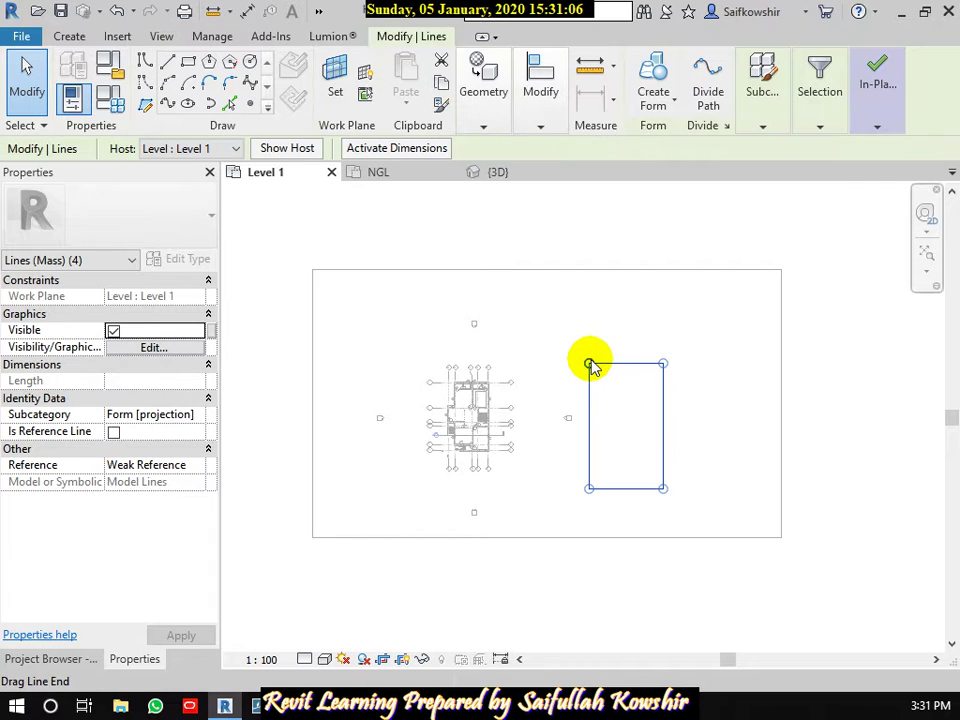
click(414, 150)
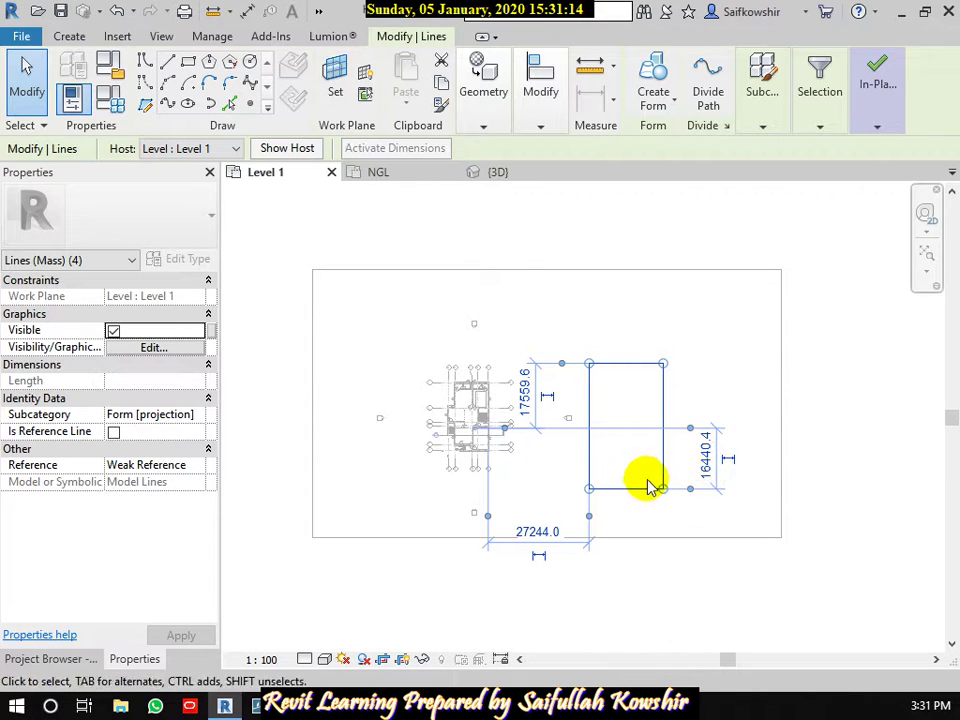
click(706, 452)
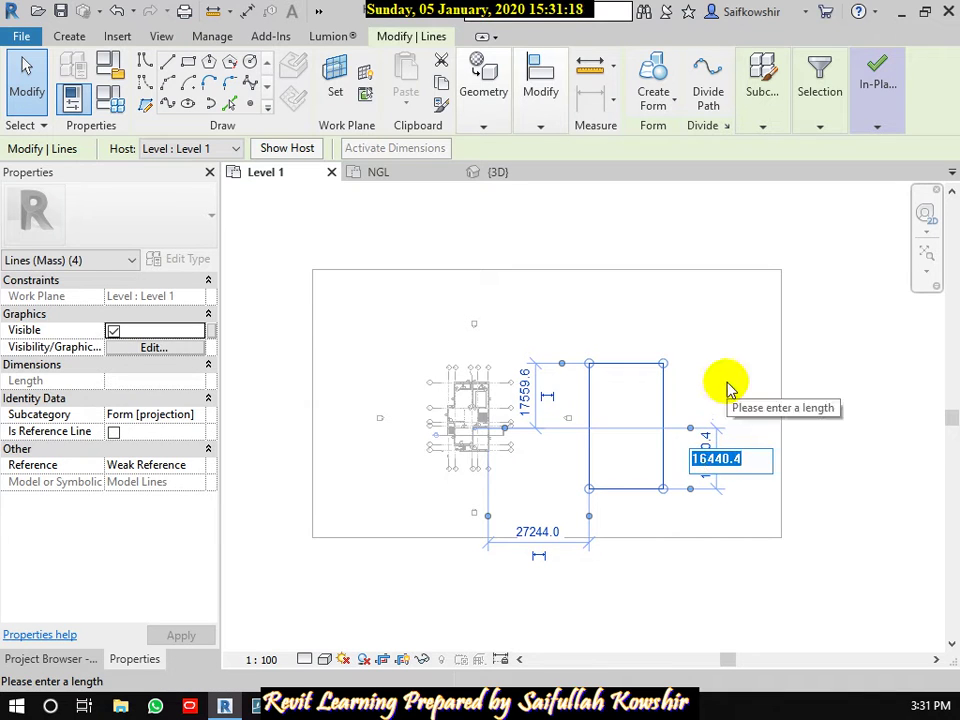
text(00)
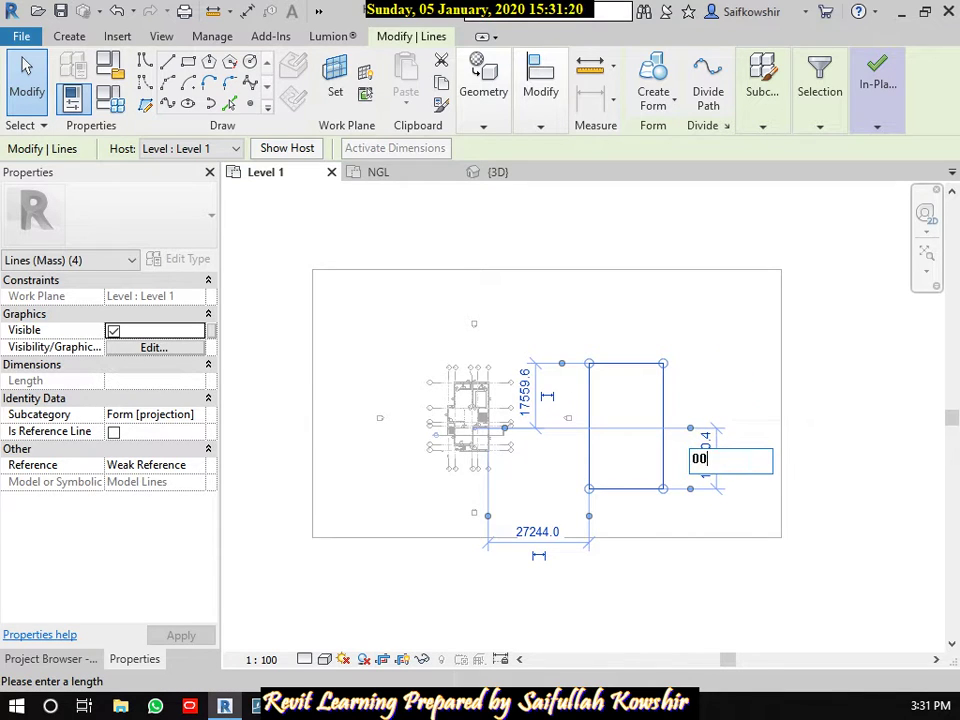
key(BackSpace)
key(BackSpace)
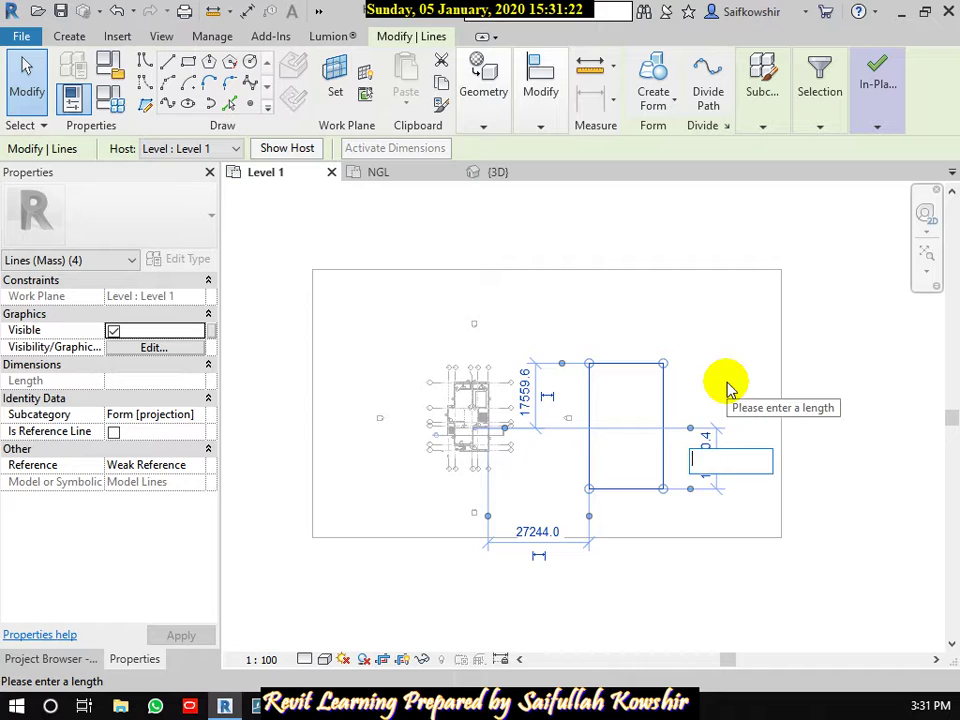
text(1)
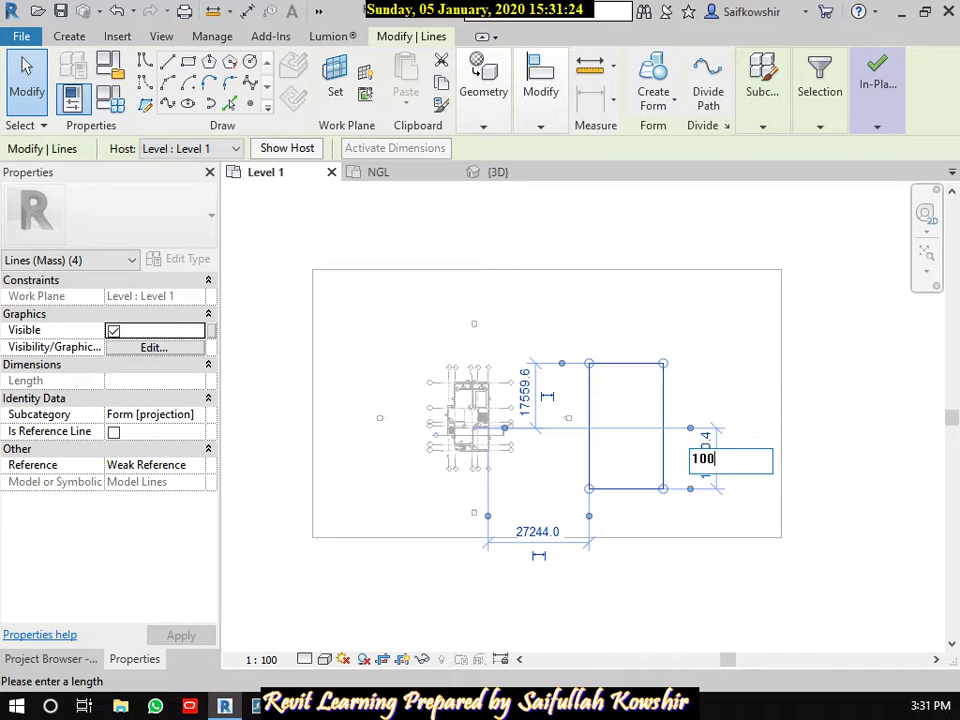
text(00)
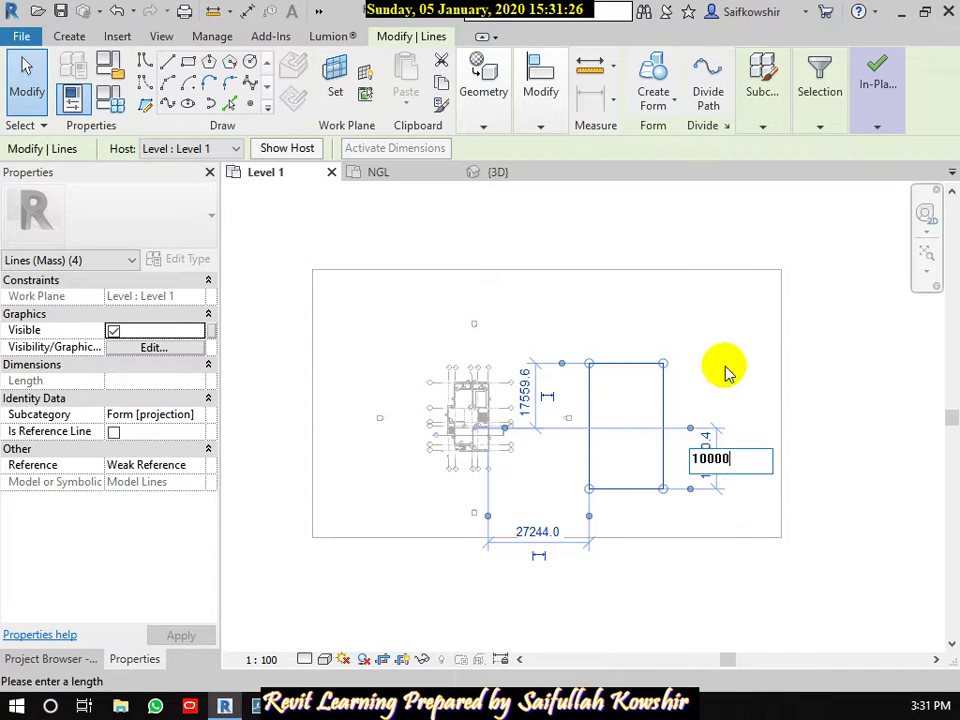
key(Return)
key(Escape)
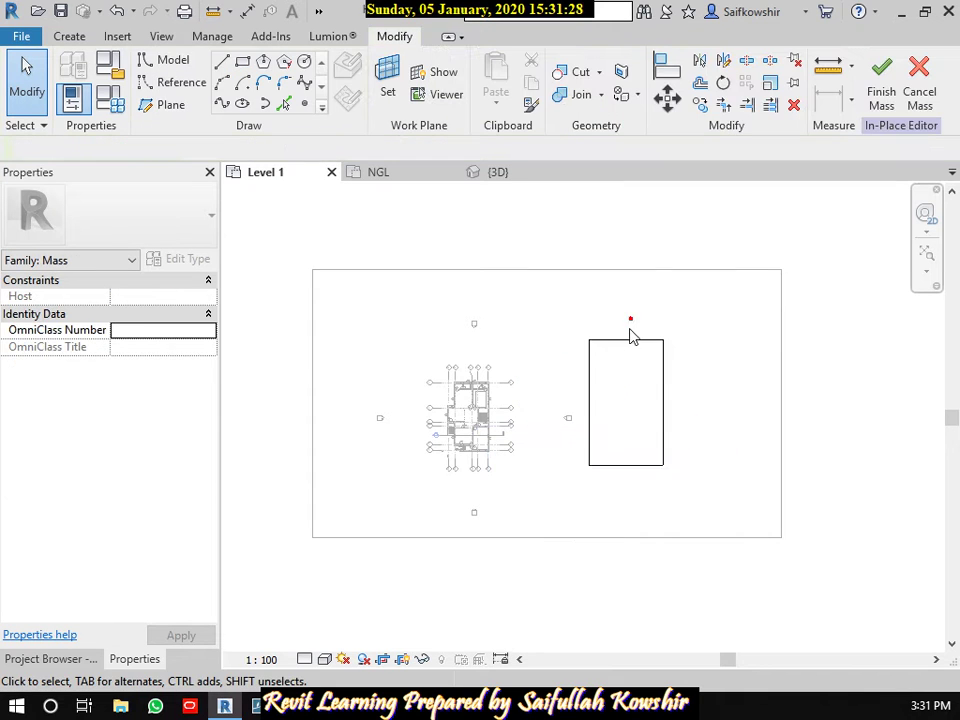
click(628, 340)
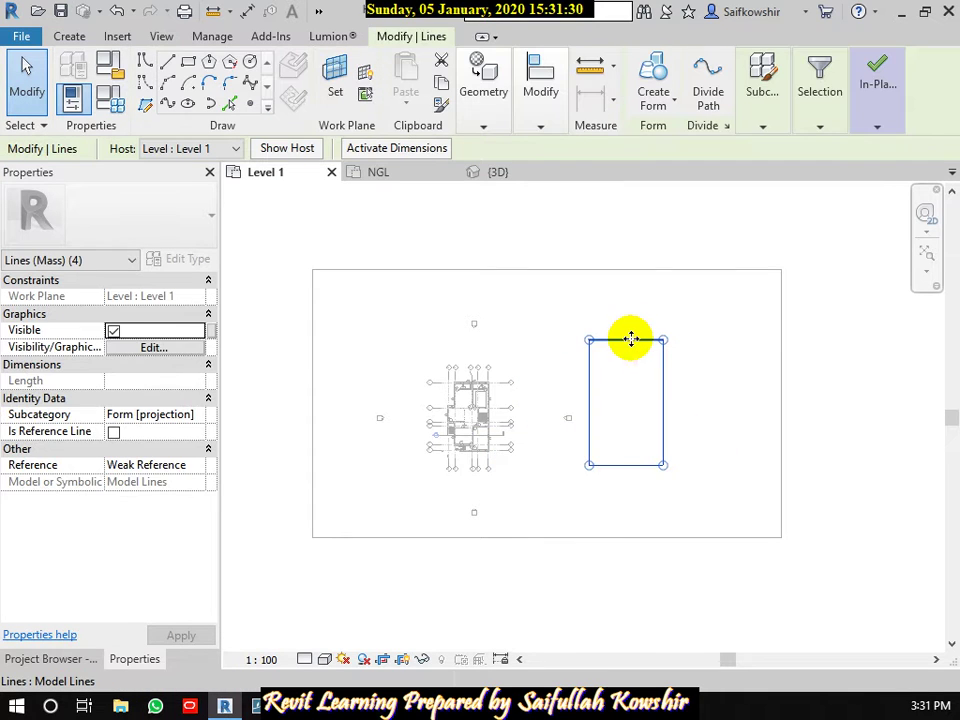
Lower both top corners of the rectangle and turn it into a solid form.
drag(664, 342, 663, 367)
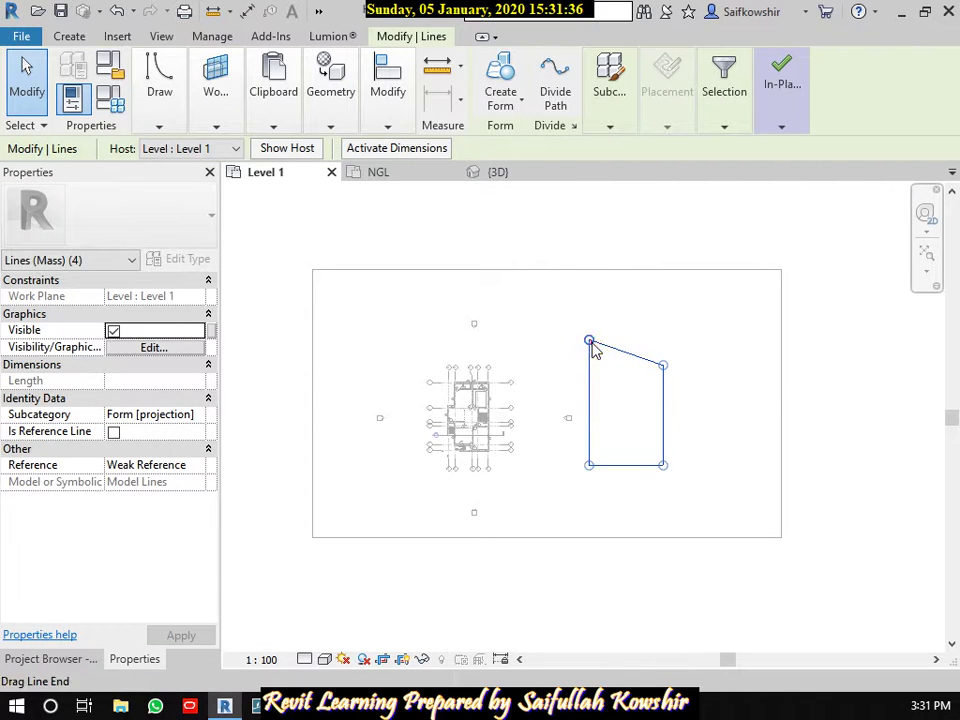
drag(591, 343, 589, 365)
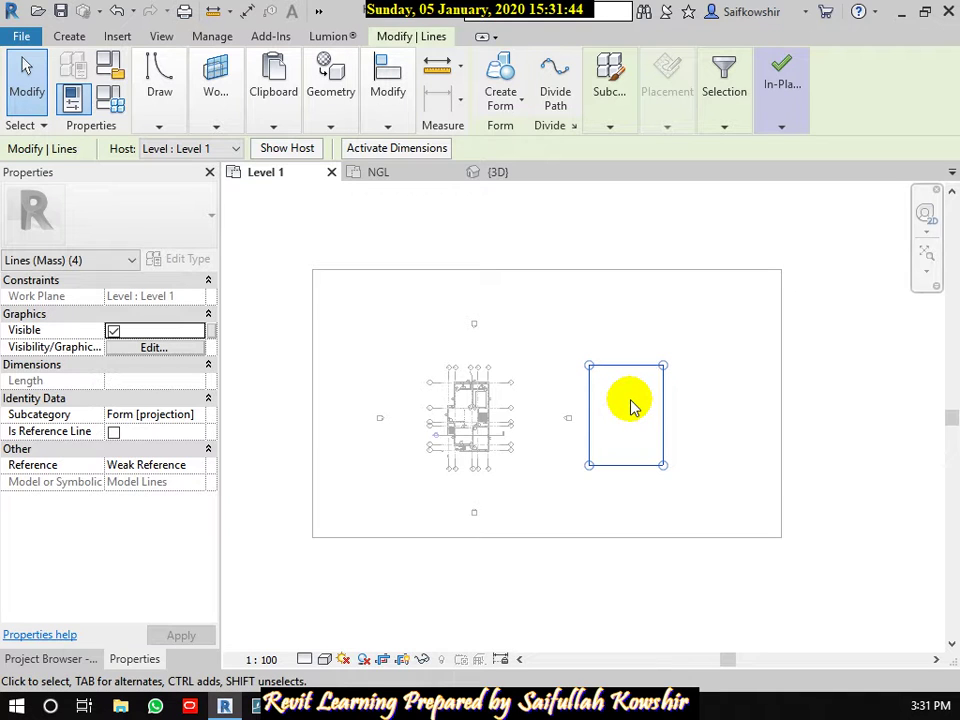
click(524, 108)
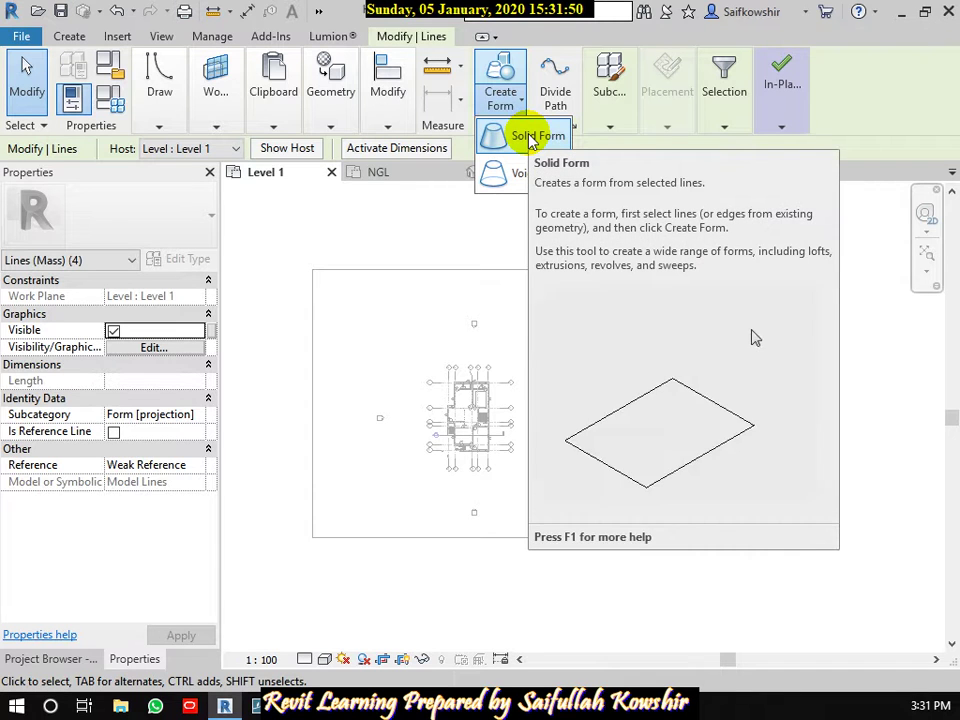
click(530, 138)
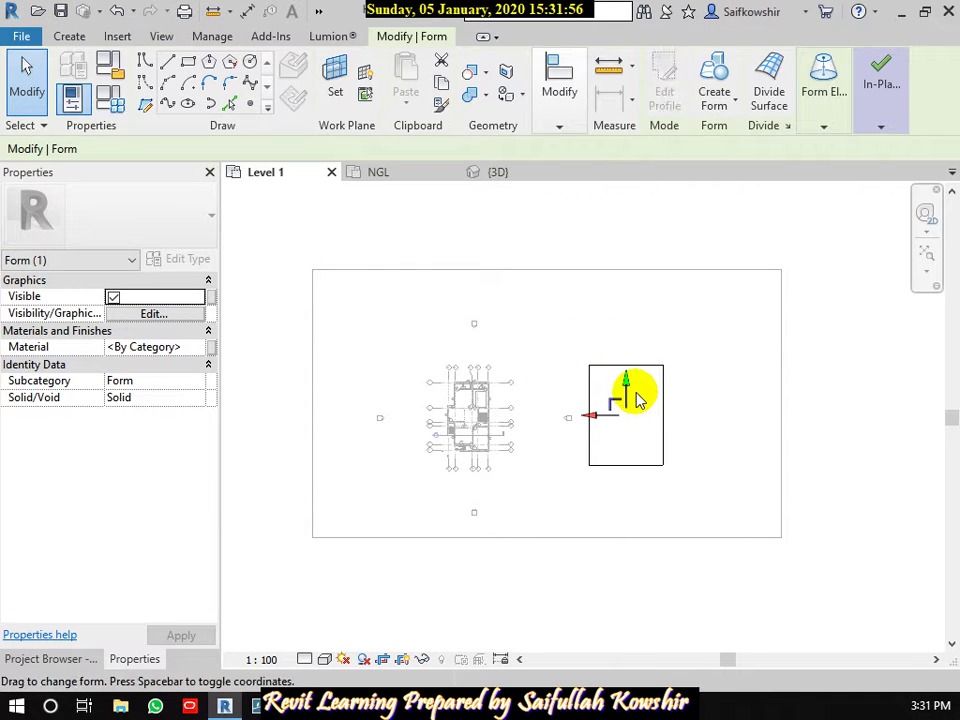
click(490, 180)
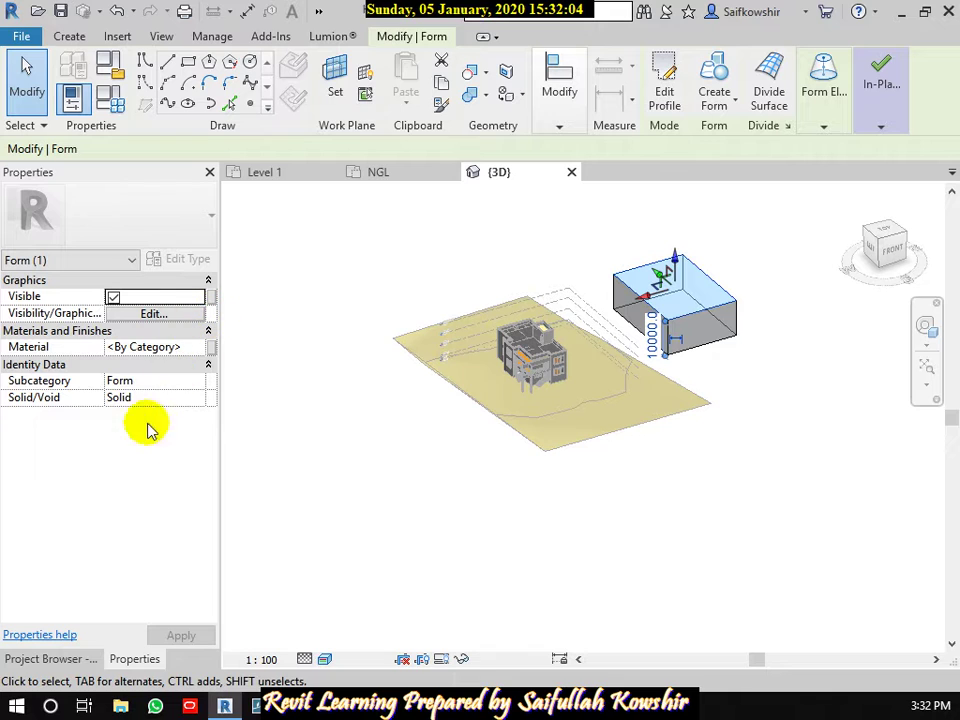
Open the East and West elevations and drag the mass form's top upward.
click(66, 660)
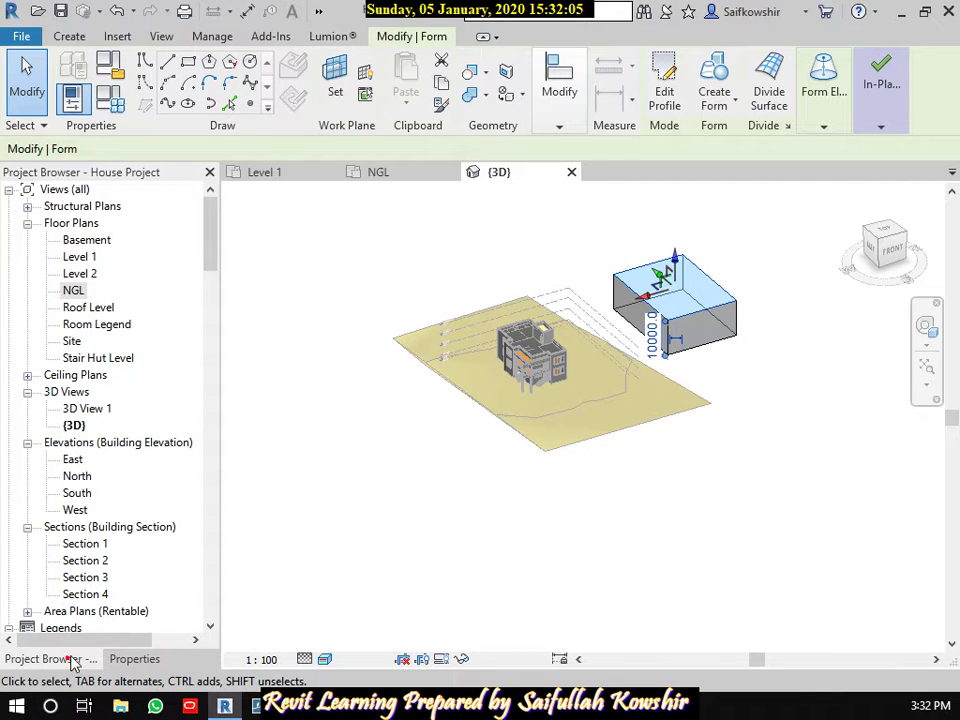
double_click(73, 459)
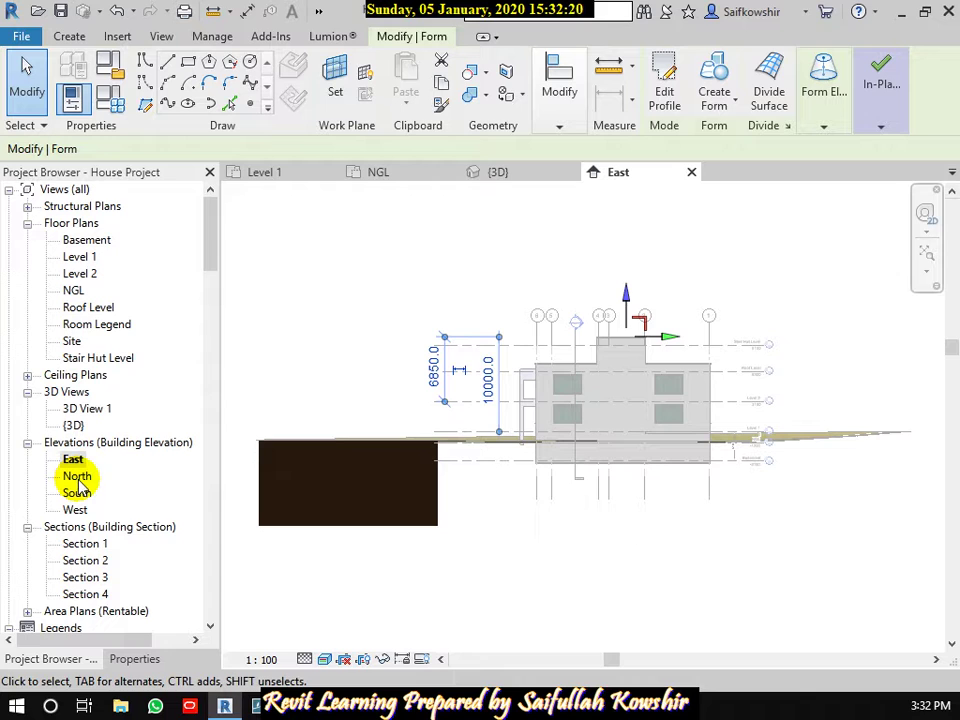
double_click(76, 510)
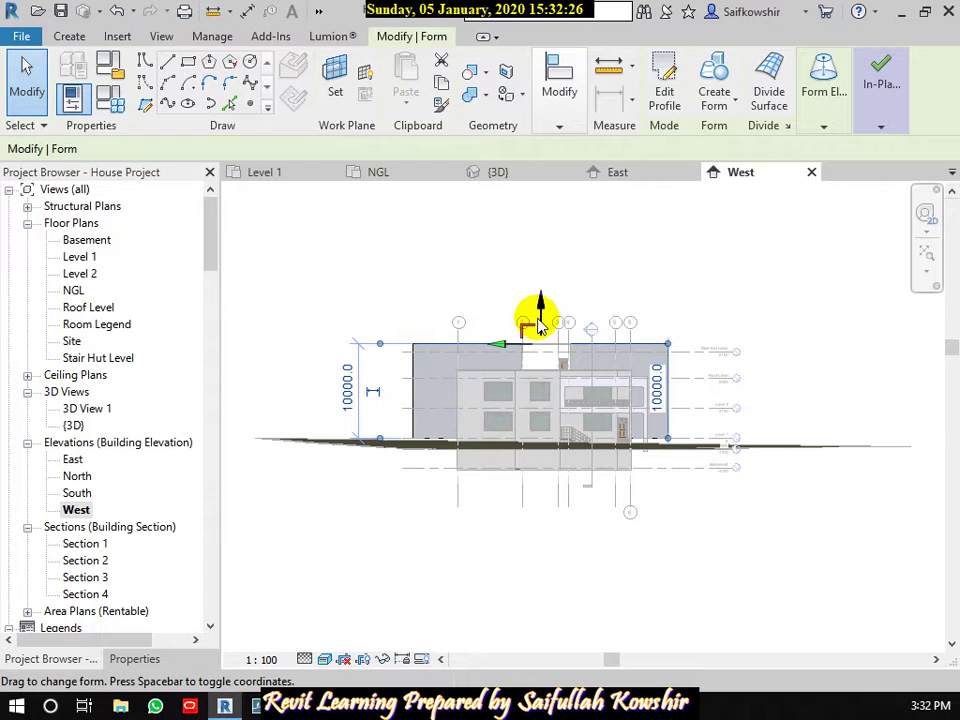
scroll(540, 322, up, 2)
click(600, 354)
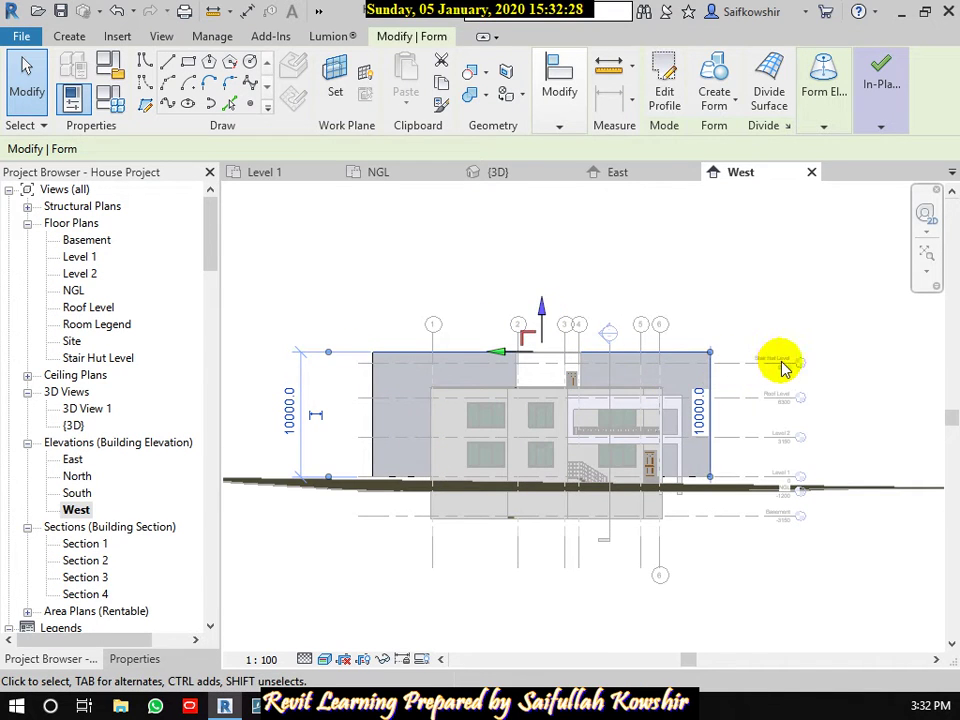
scroll(788, 370, up, 2)
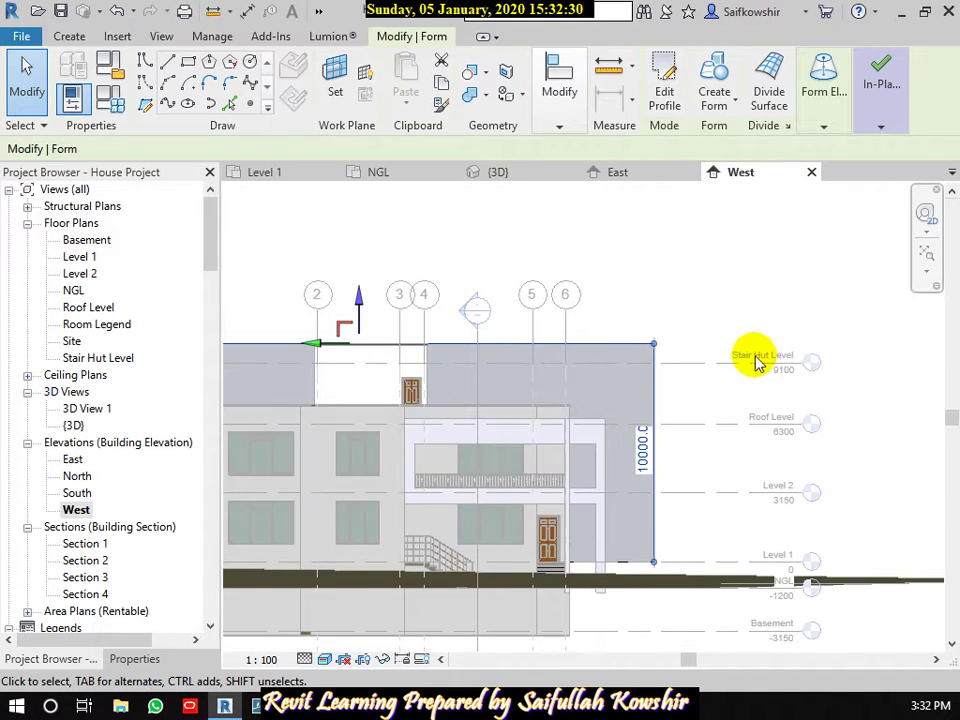
scroll(785, 362, down, 2)
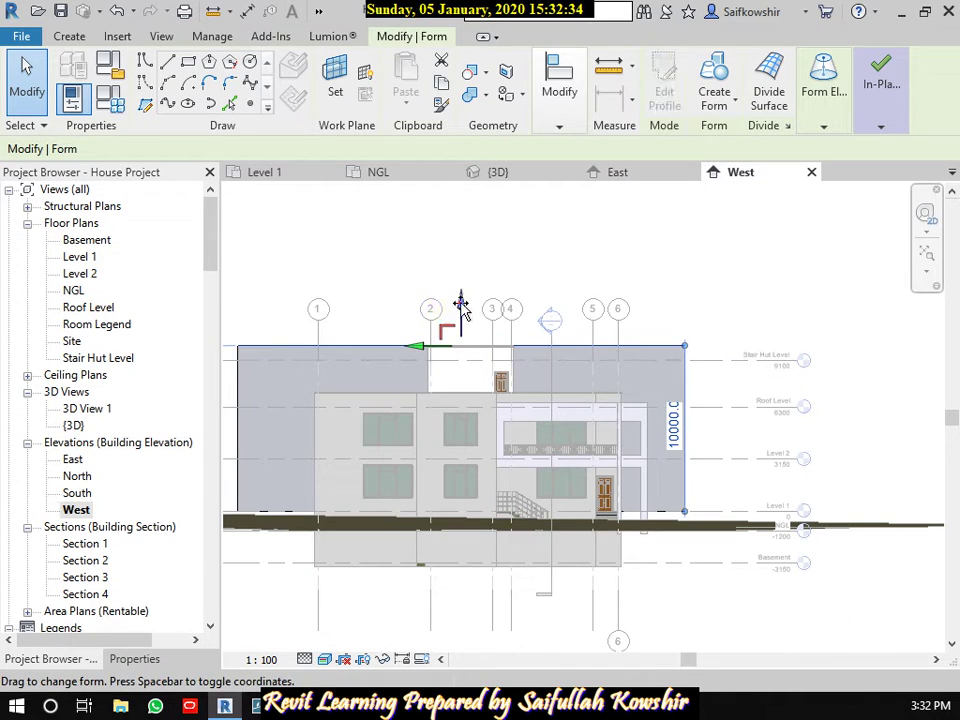
drag(460, 305, 462, 222)
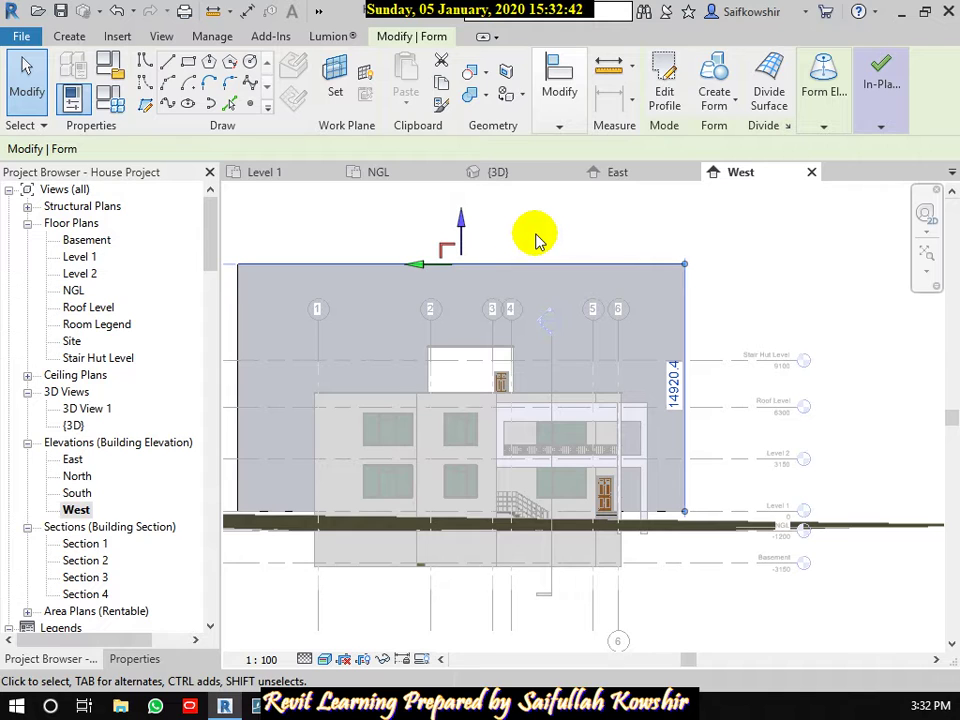
In 3D, pull the box's top face higher to about 16850.6 tall.
click(533, 176)
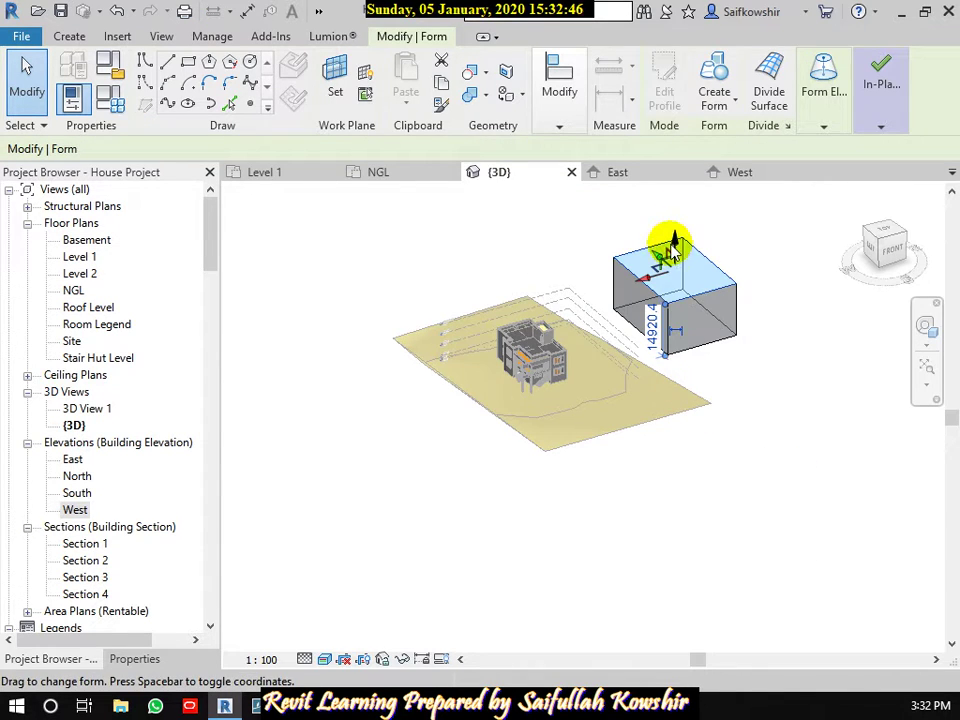
scroll(668, 245, up, 2)
scroll(675, 255, up, 2)
scroll(680, 258, up, 1)
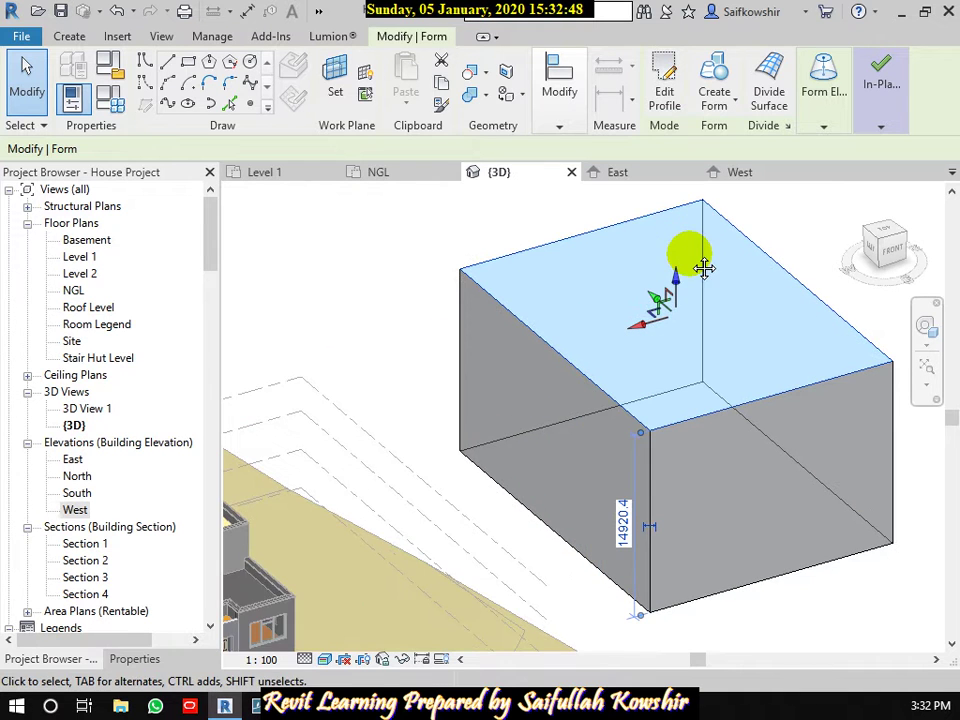
scroll(700, 340, up, 2)
scroll(702, 347, up, 2)
scroll(681, 332, up, 1)
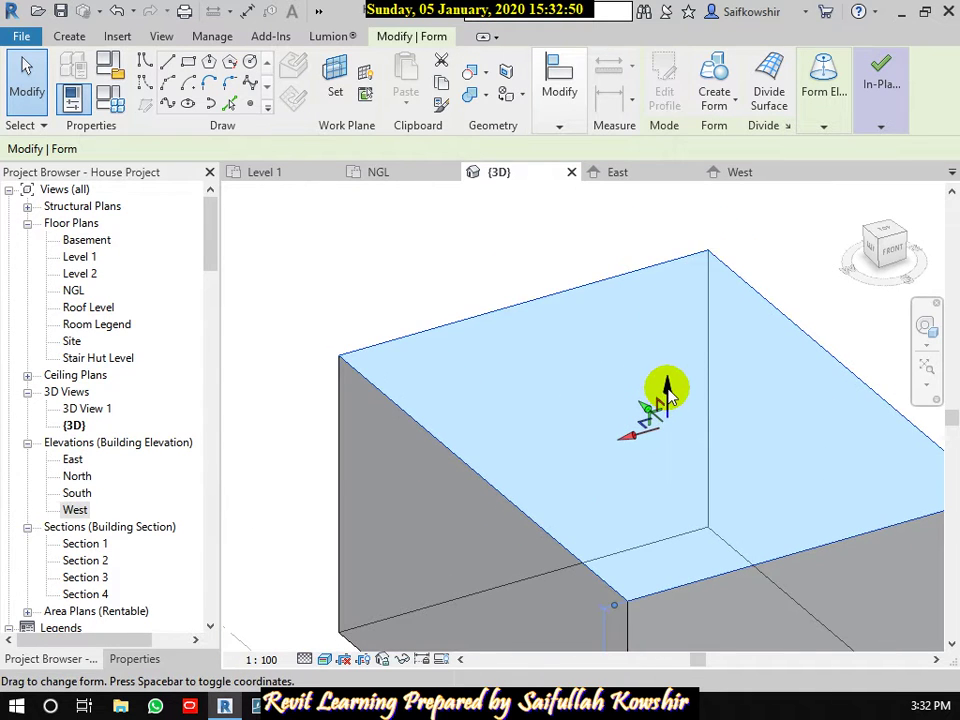
drag(668, 390, 671, 362)
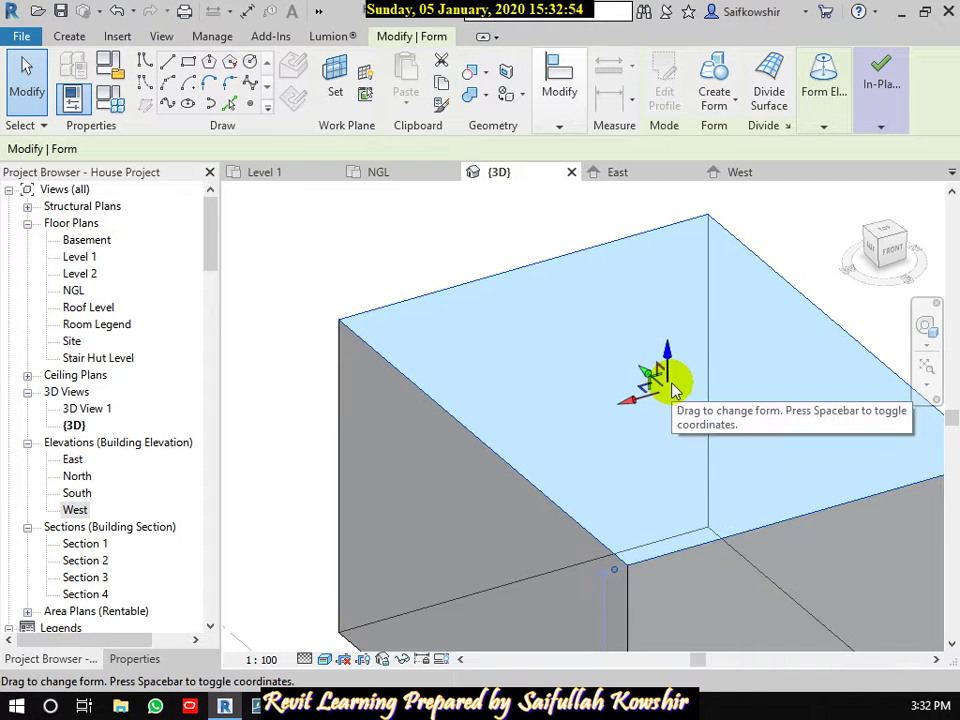
scroll(670, 365, down, 3)
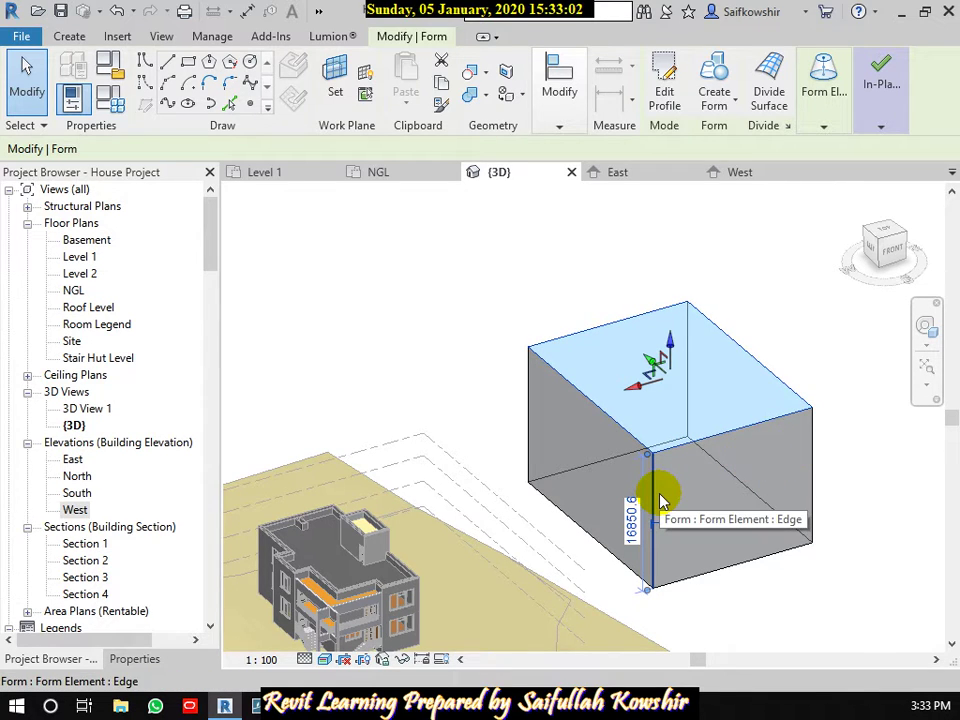
key(Tab)
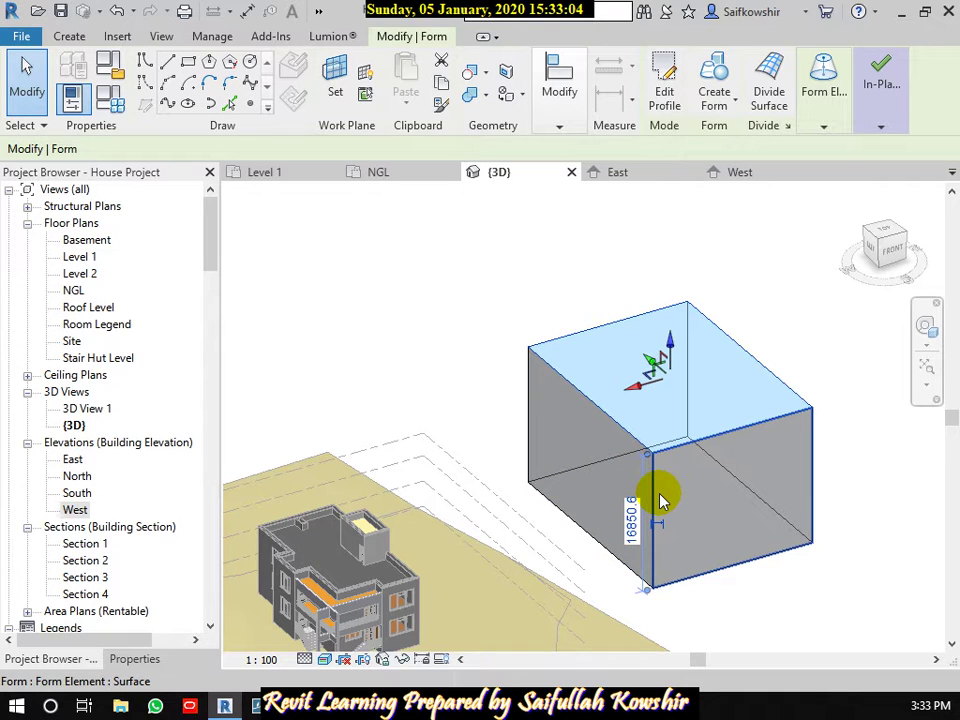
Push the box's front-right face outward, lengthening it from 27000 to about 32669.2.
click(660, 497)
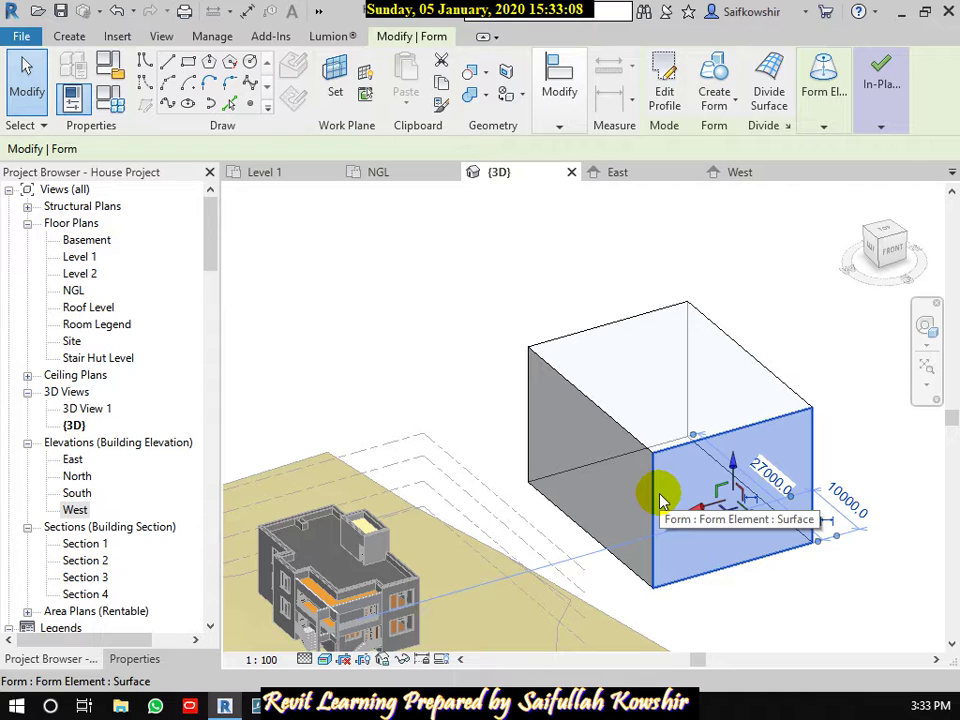
scroll(755, 540, up, 1)
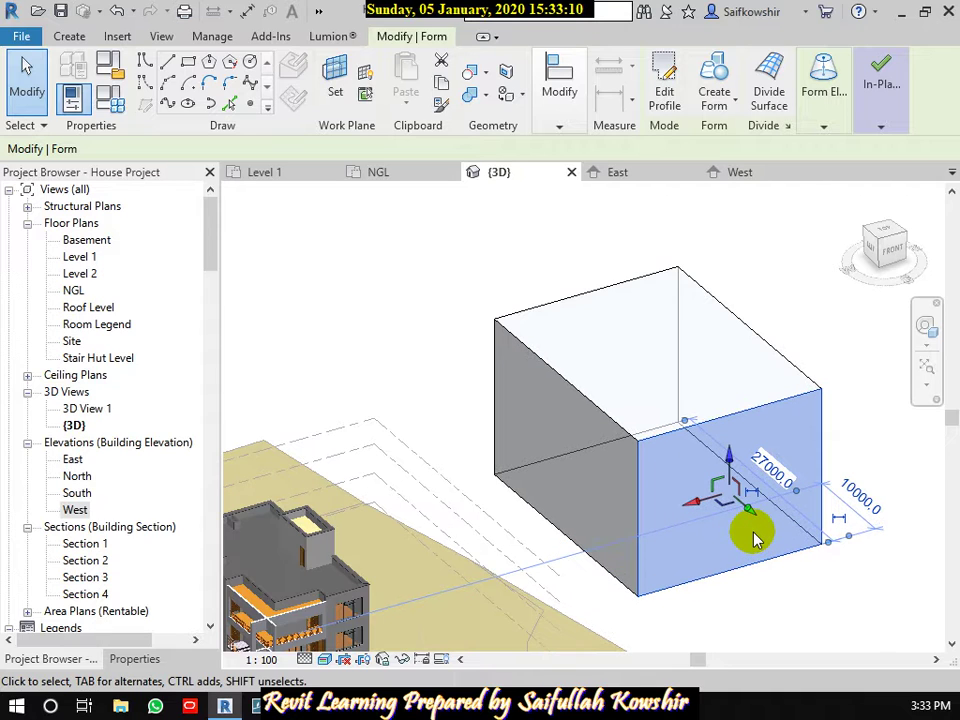
drag(751, 516, 775, 547)
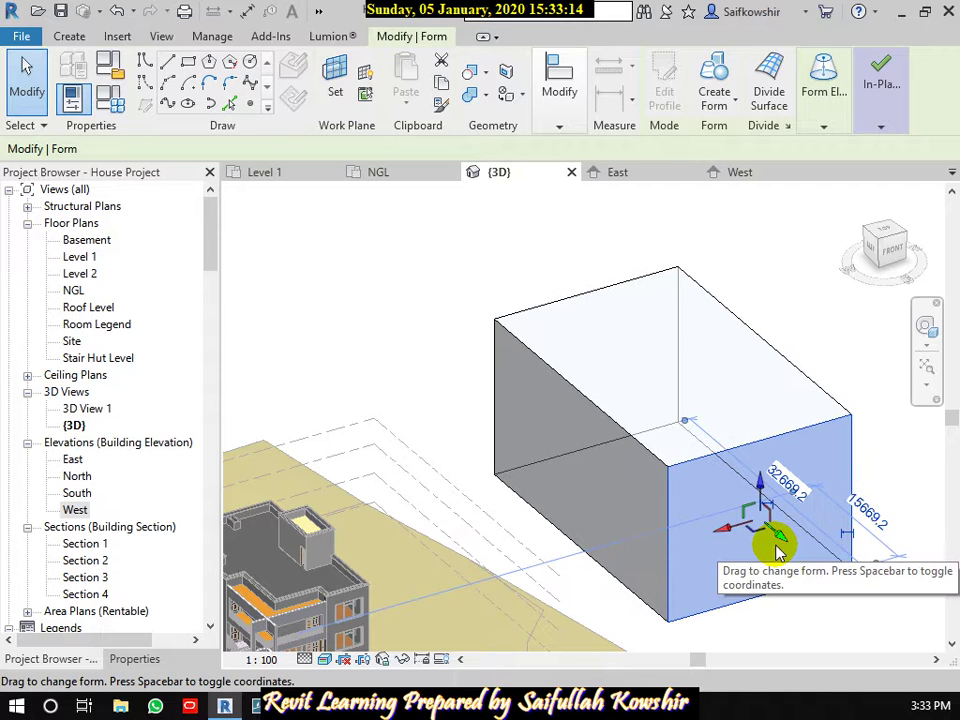
scroll(664, 467, down, 2)
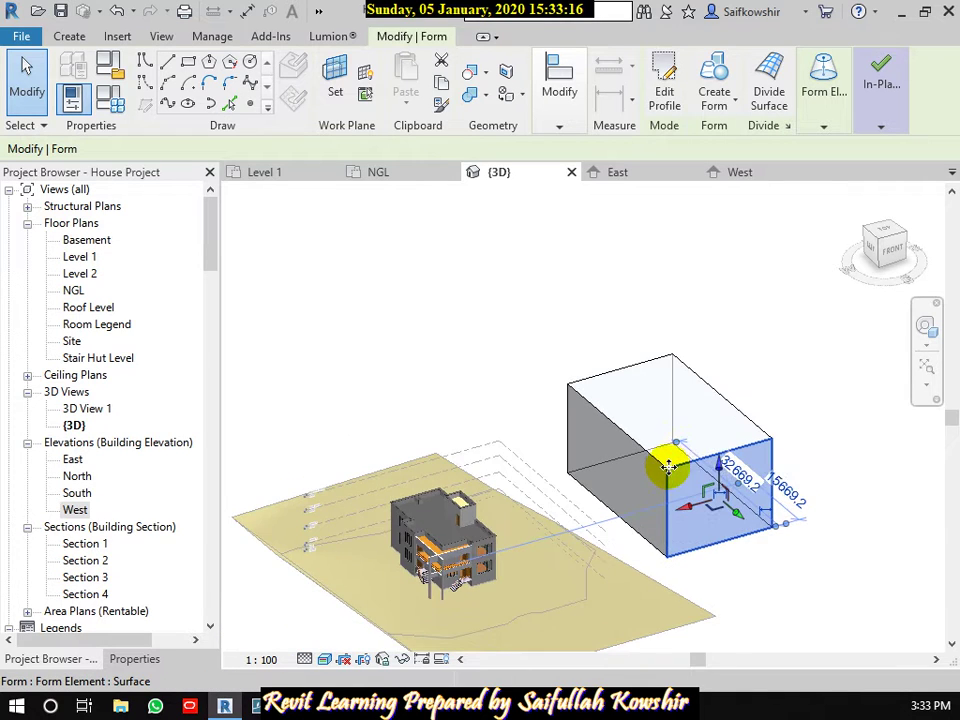
scroll(700, 478, up, 1)
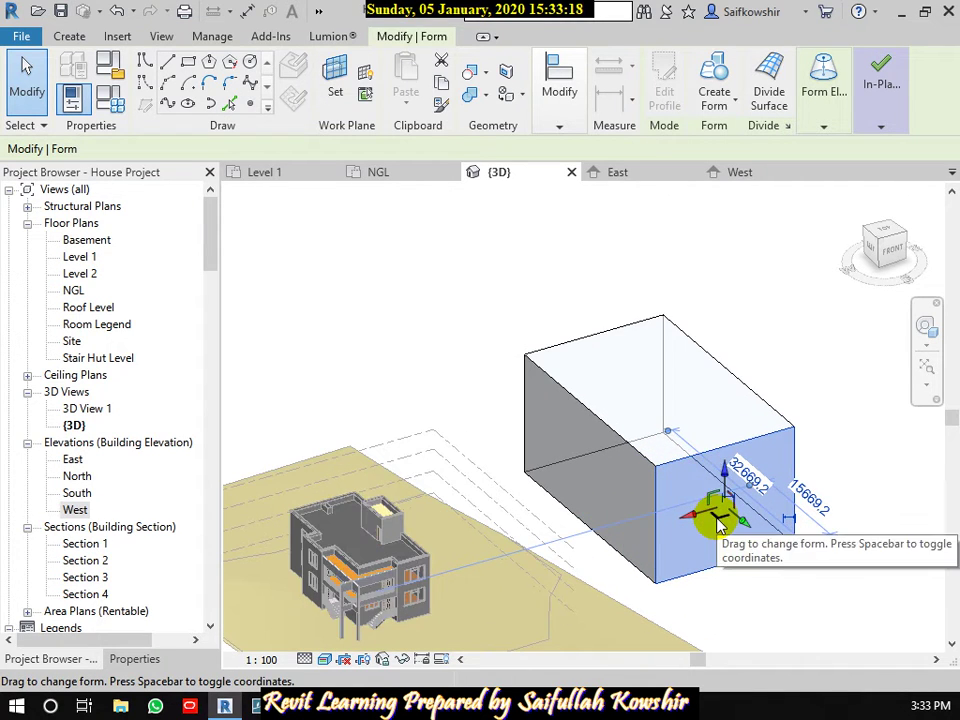
click(702, 365)
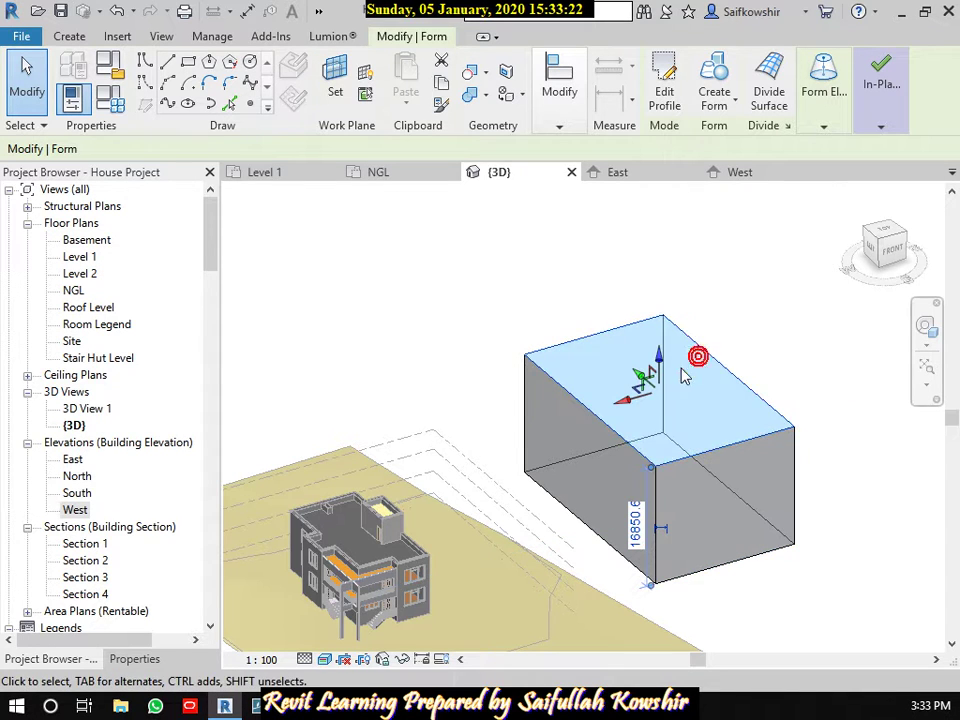
Shift the box's top face to a new position and slide it sideways.
scroll(650, 378, up, 3)
scroll(668, 381, up, 2)
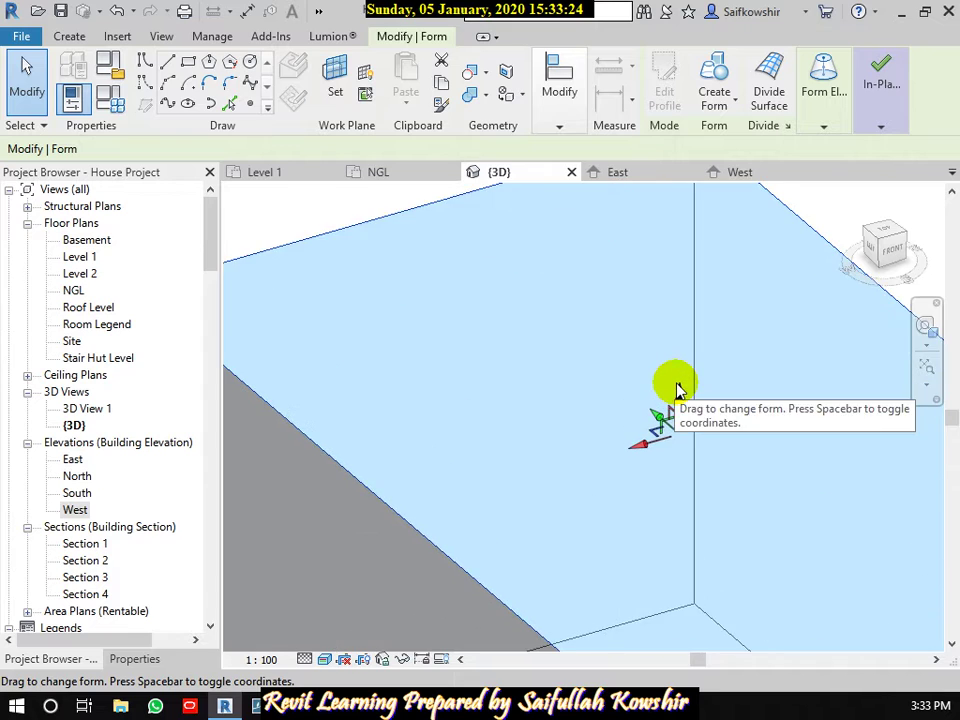
scroll(676, 385, down, 2)
scroll(682, 387, down, 2)
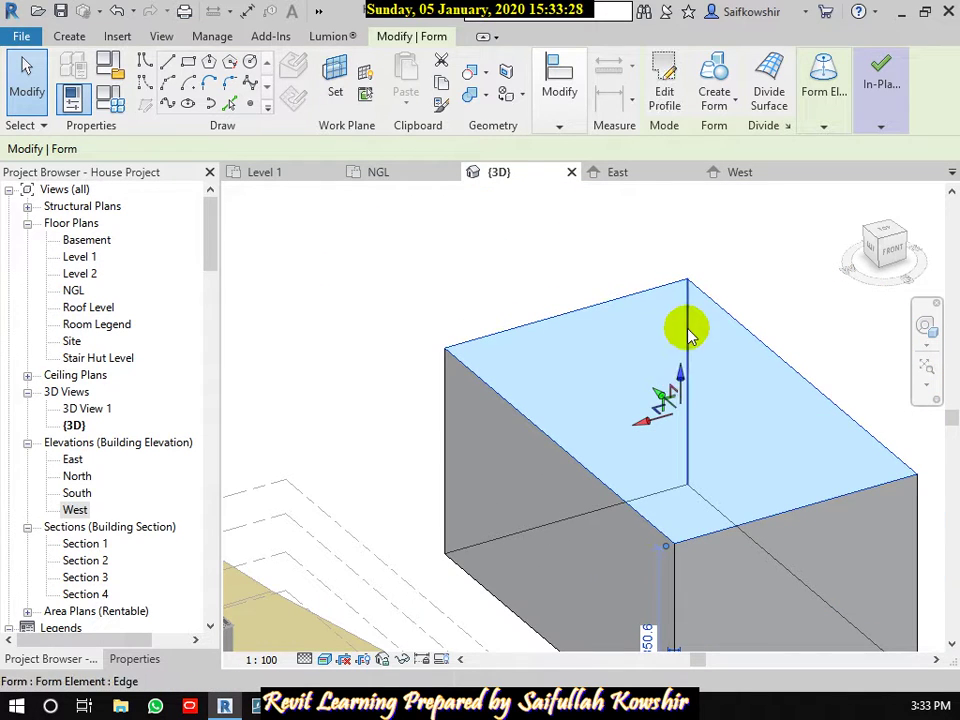
mouse_move(663, 398)
mouse_down()
mouse_move(645, 385)
mouse_move(596, 422)
mouse_up()
scroll(666, 422, down, 3)
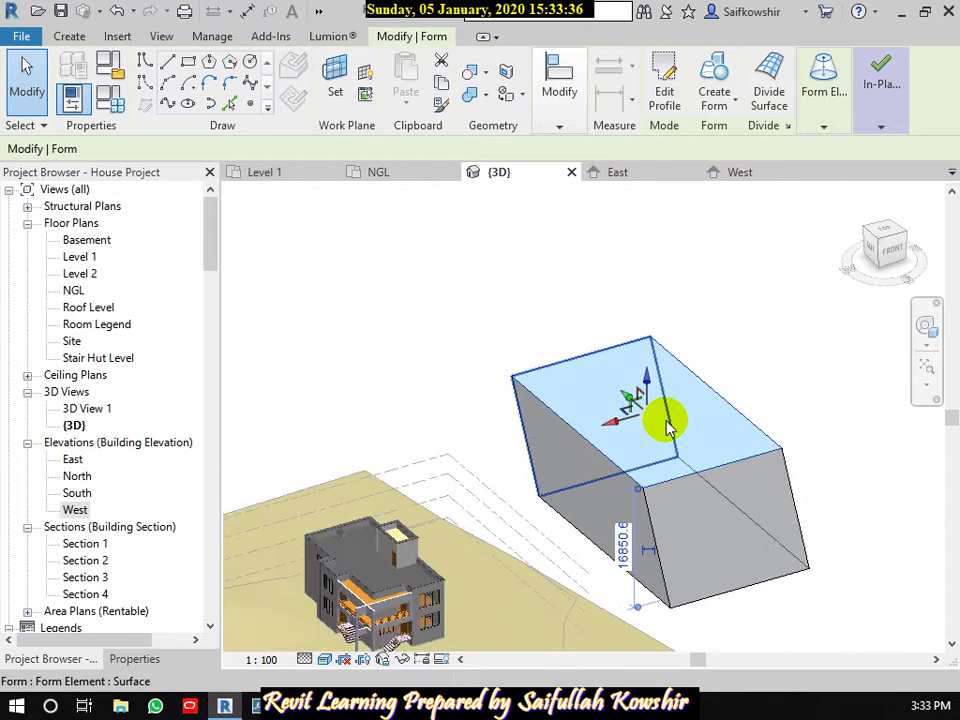
scroll(668, 425, down, 1)
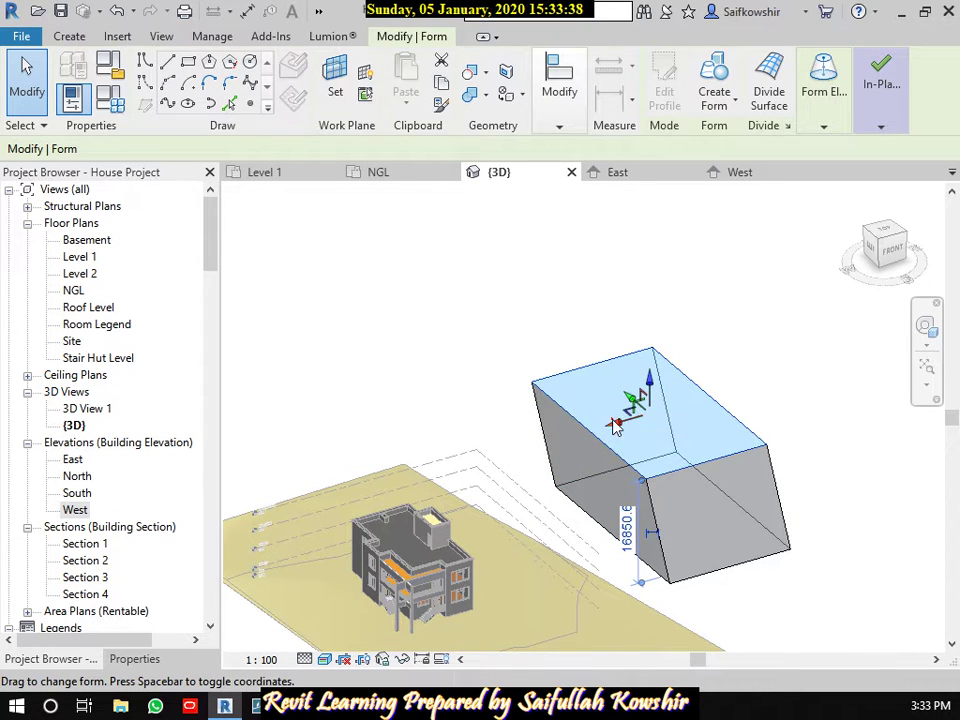
mouse_move(616, 425)
mouse_down()
mouse_move(589, 434)
mouse_move(643, 418)
mouse_move(628, 428)
mouse_move(634, 420)
mouse_move(638, 430)
mouse_up()
Raise the top face until the box stands about 20347.2 tall.
scroll(655, 400, up, 2)
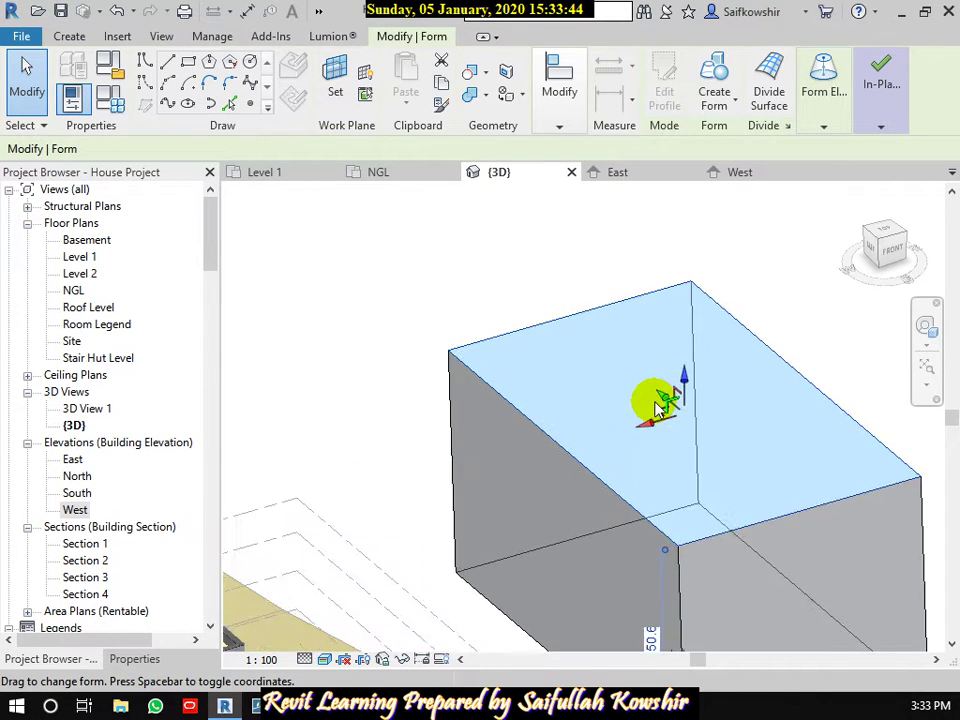
scroll(653, 396, up, 1)
scroll(671, 407, up, 2)
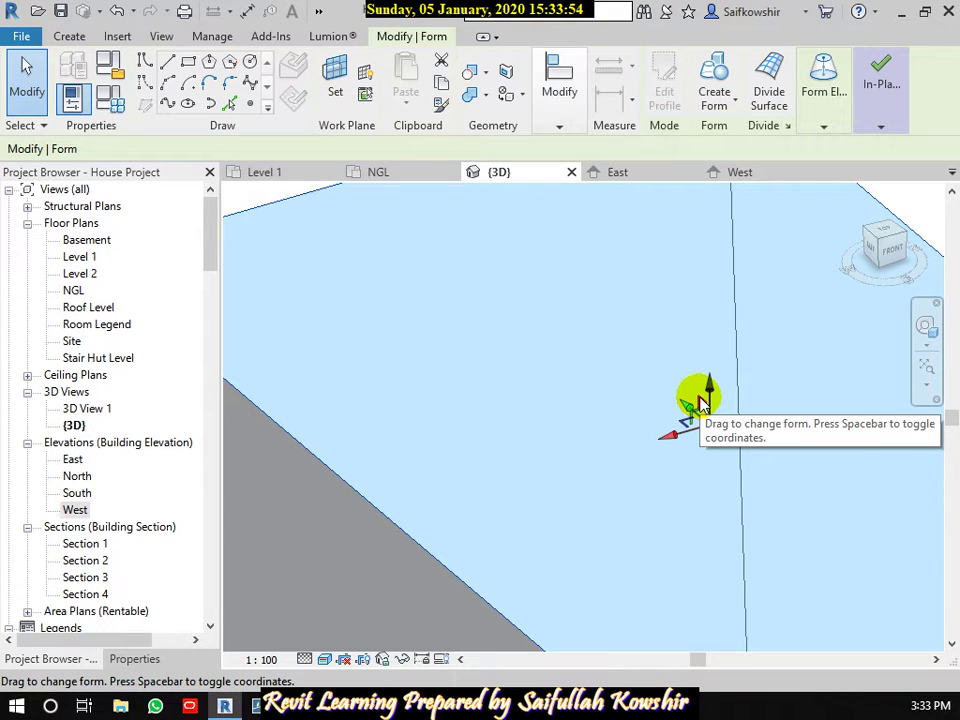
mouse_move(700, 400)
mouse_down()
mouse_move(707, 291)
mouse_move(718, 289)
mouse_up()
scroll(701, 385, down, 3)
scroll(706, 372, down, 2)
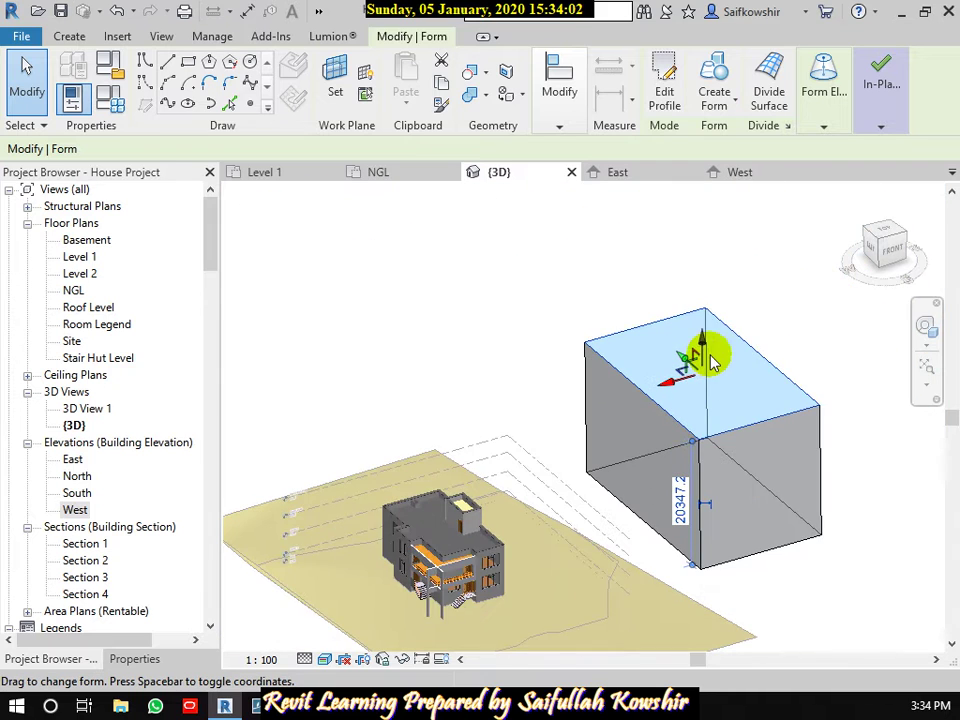
mouse_move(702, 340)
mouse_down()
mouse_move(707, 294)
mouse_move(740, 238)
mouse_move(686, 339)
mouse_move(685, 368)
mouse_move(694, 338)
mouse_move(693, 347)
mouse_up()
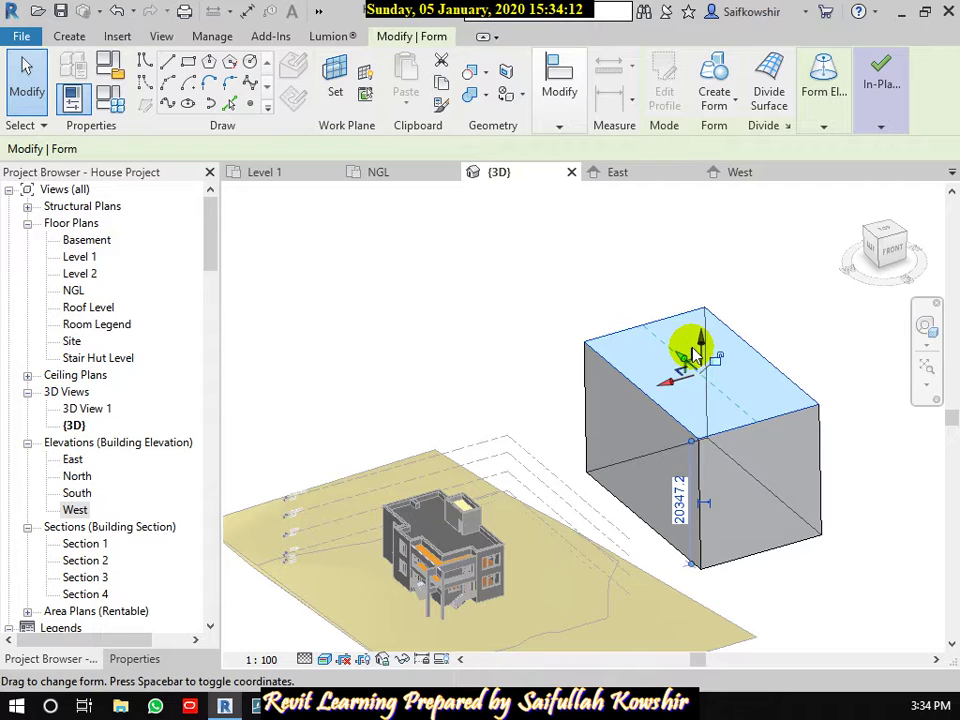
Drag a top corner vertex up and outward to about 35944.7, skewing the mass.
click(795, 579)
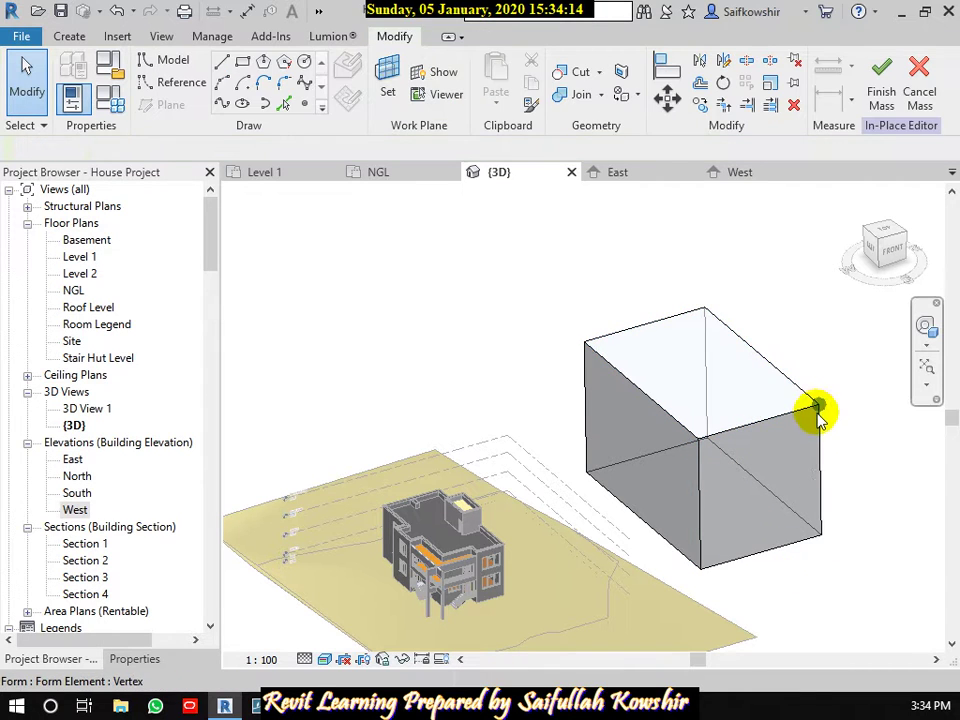
scroll(815, 406, up, 2)
scroll(817, 406, up, 2)
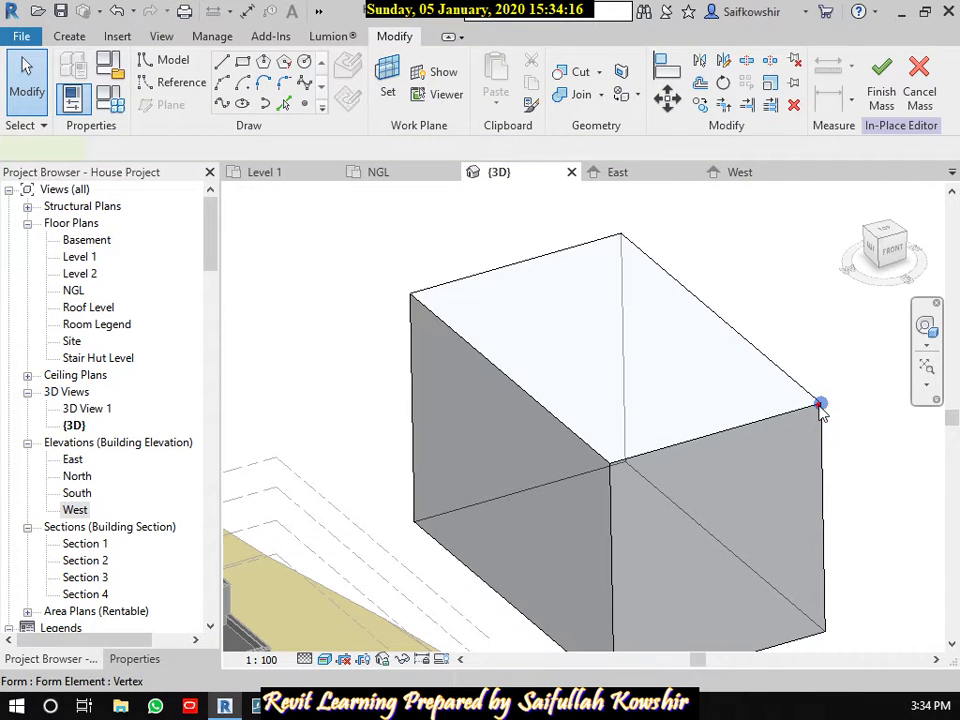
click(819, 407)
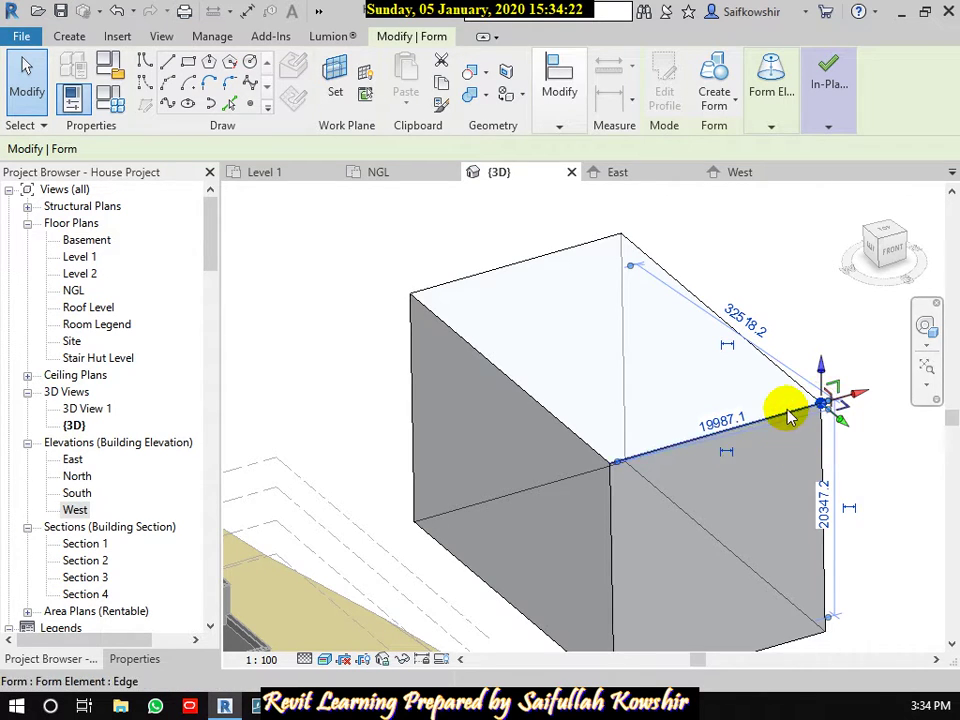
scroll(790, 406, down, 2)
scroll(818, 404, down, 1)
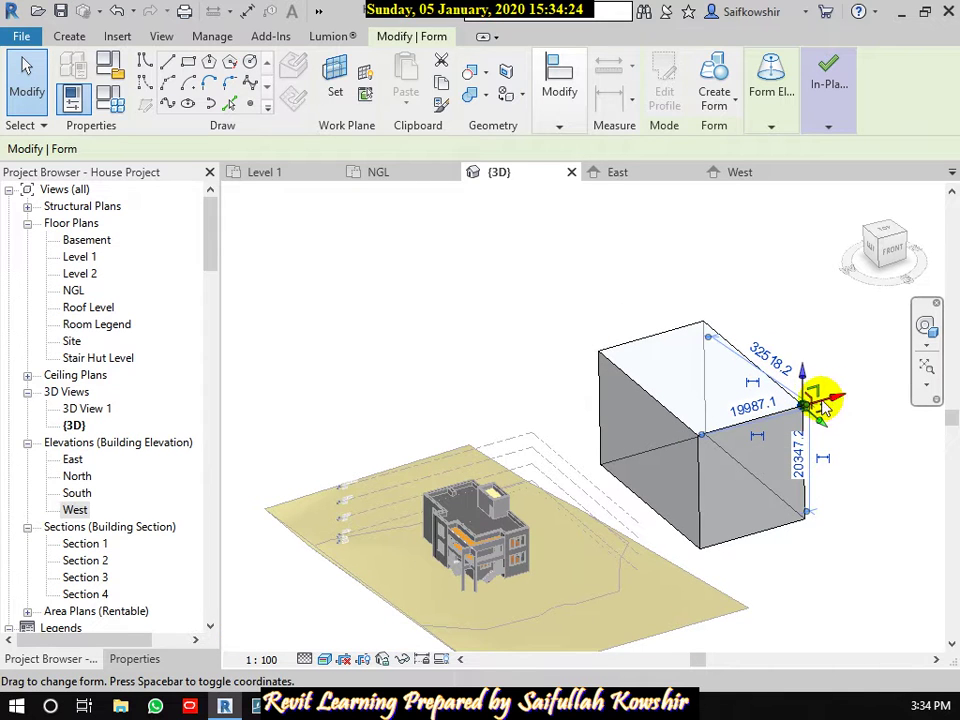
drag(809, 362, 809, 310)
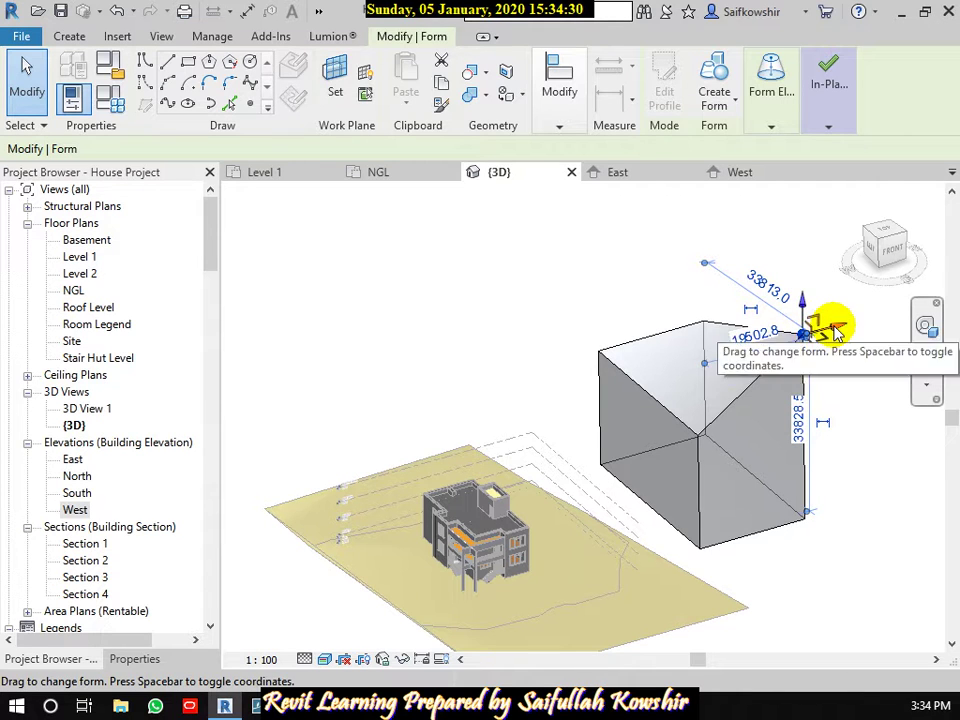
mouse_move(836, 326)
mouse_down()
mouse_move(865, 333)
mouse_move(870, 393)
mouse_move(868, 354)
mouse_move(826, 310)
mouse_move(818, 274)
mouse_up()
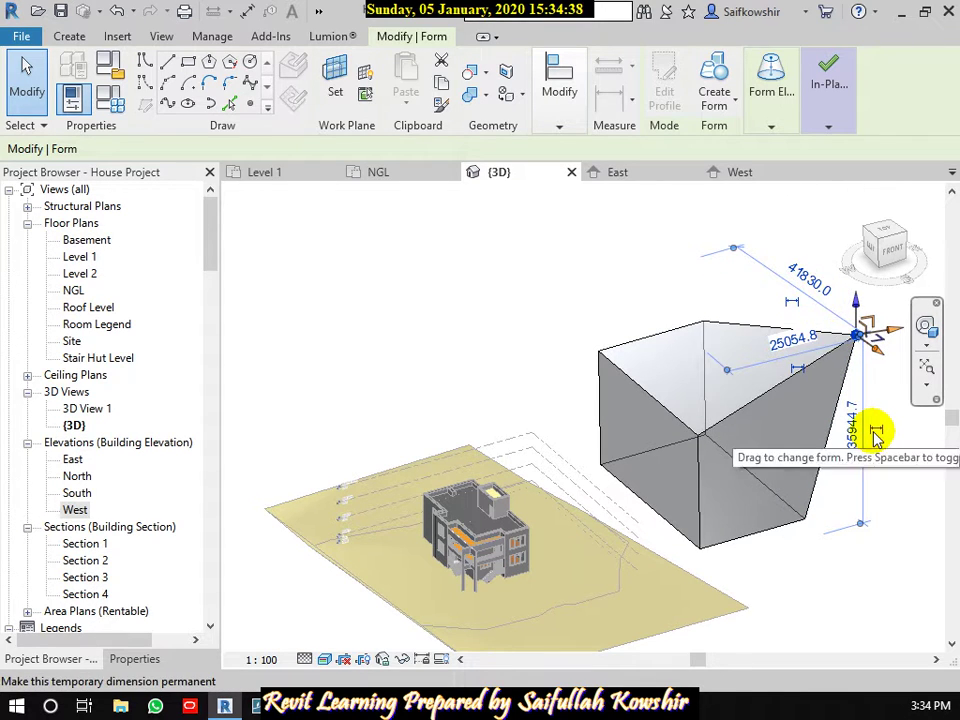
Try selecting the mass's corners, edges, faces and whole form, then deselect it.
key(Escape)
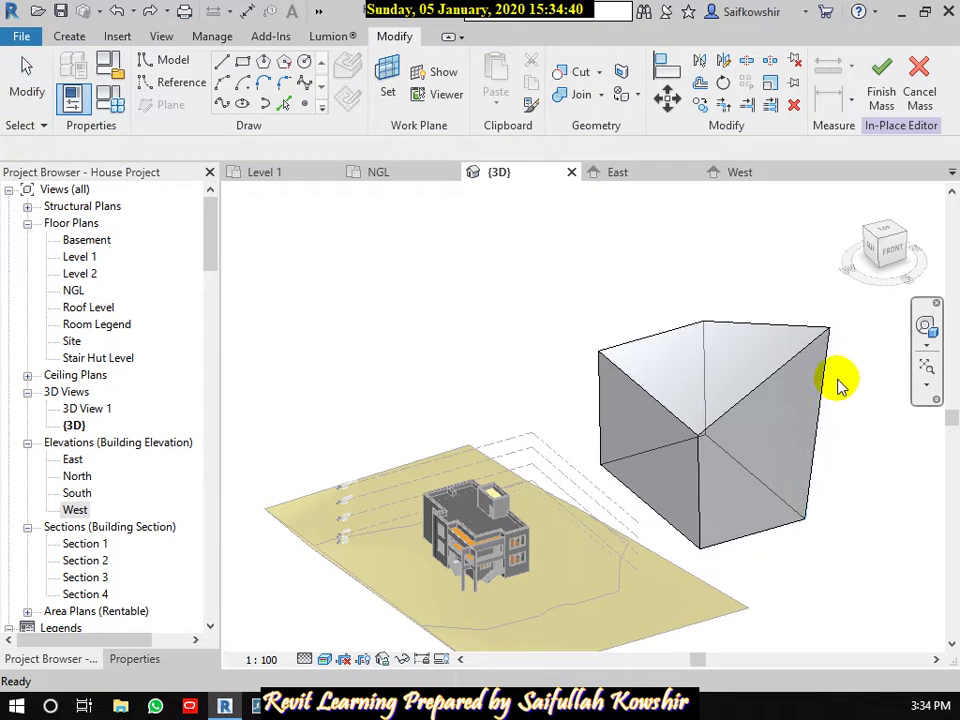
click(600, 352)
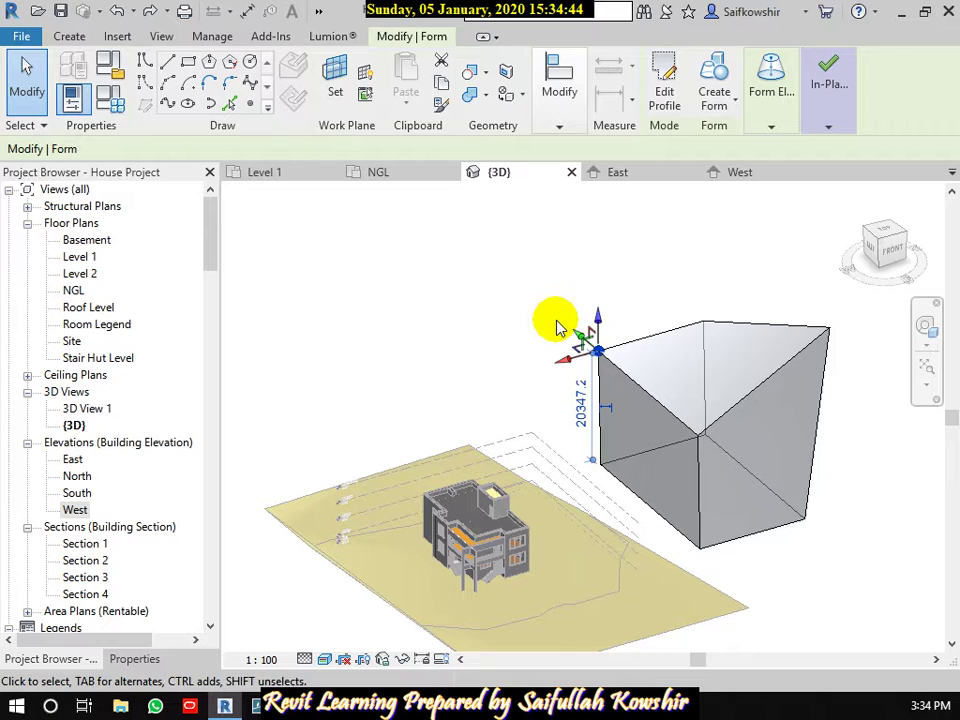
click(701, 486)
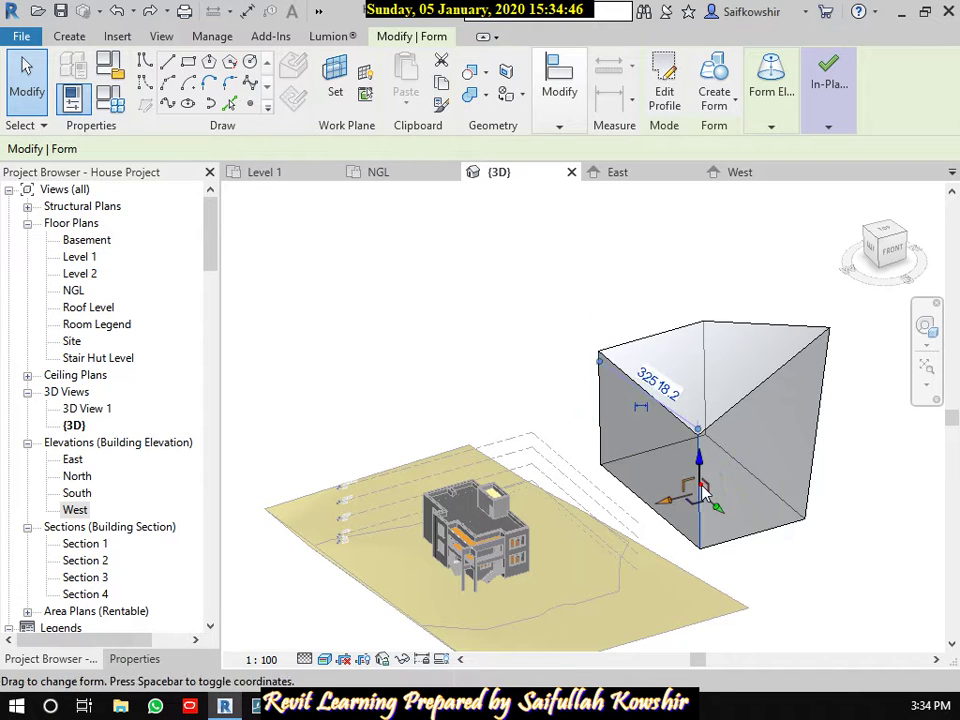
click(729, 481)
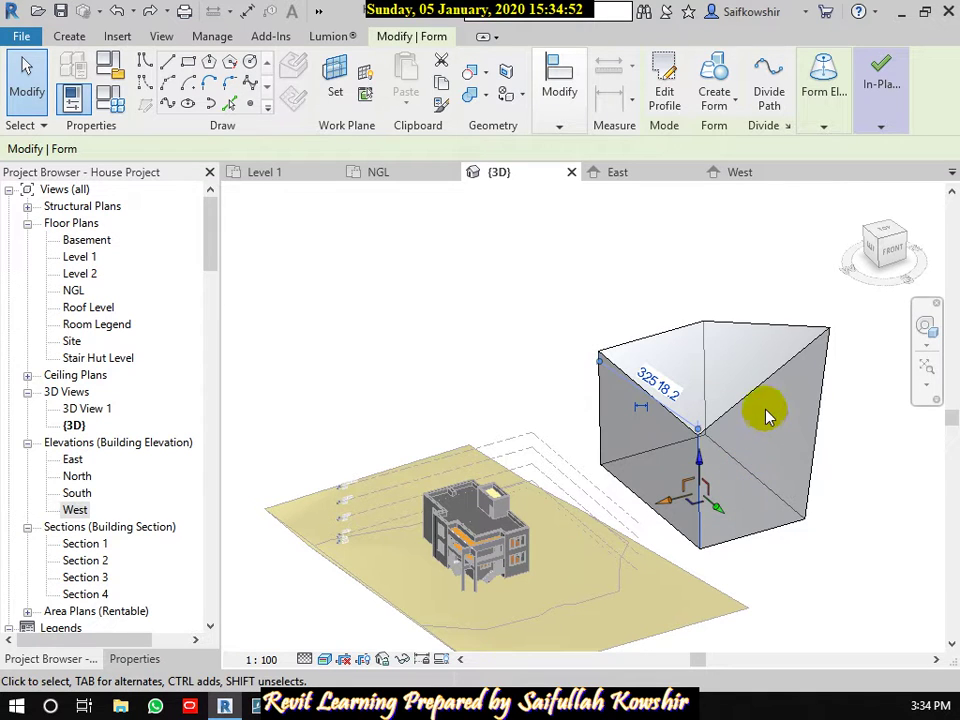
click(786, 381)
drag(784, 377, 788, 413)
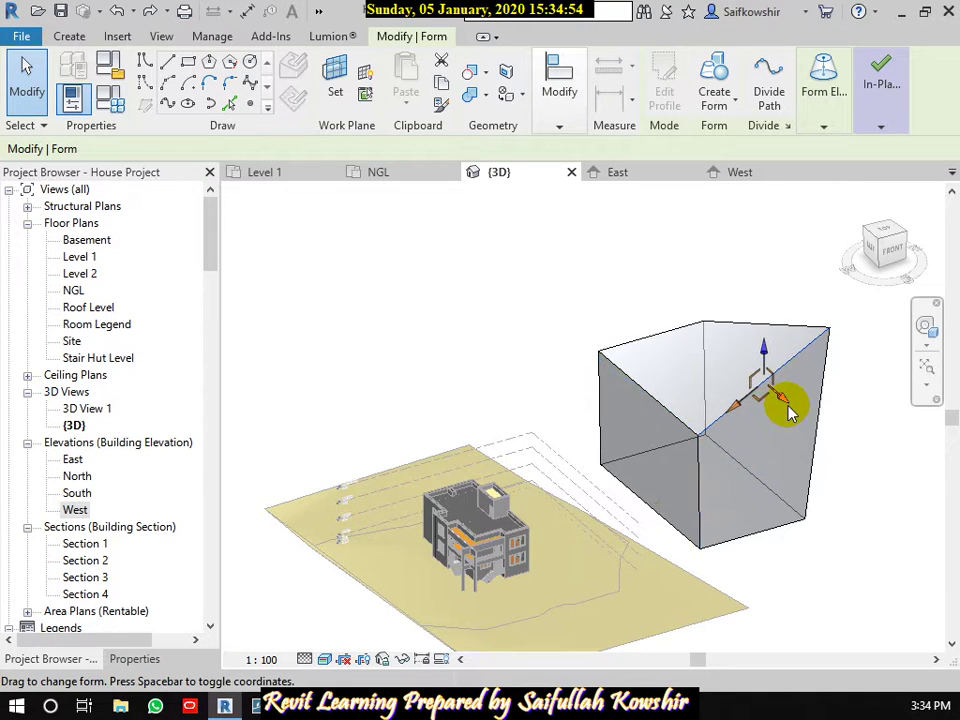
key(Tab)
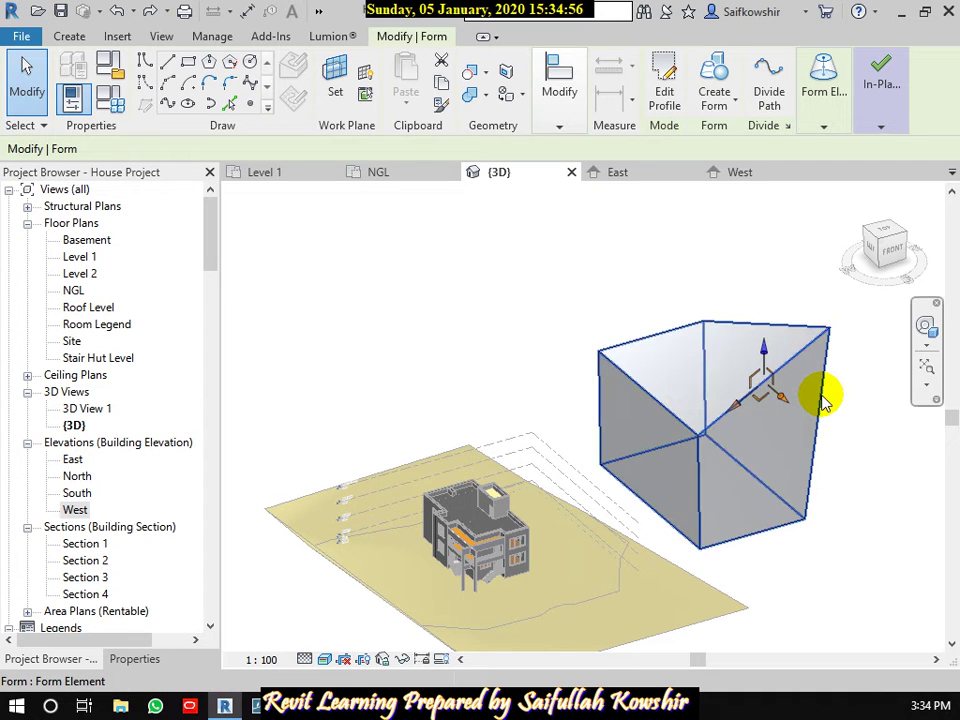
key(Tab)
key(Tab)
click(820, 405)
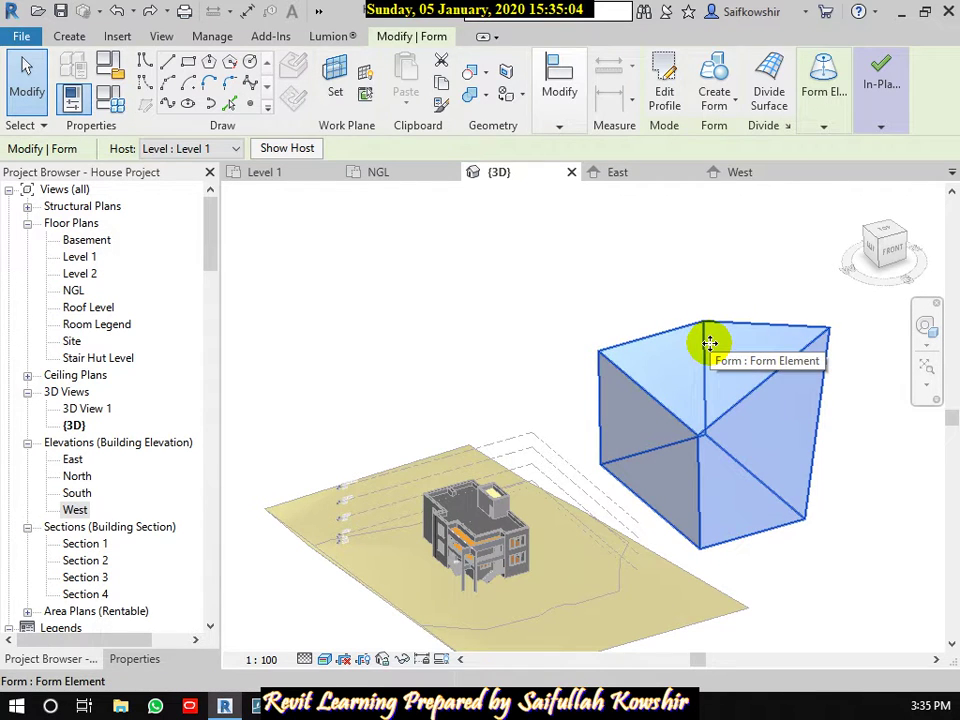
click(575, 316)
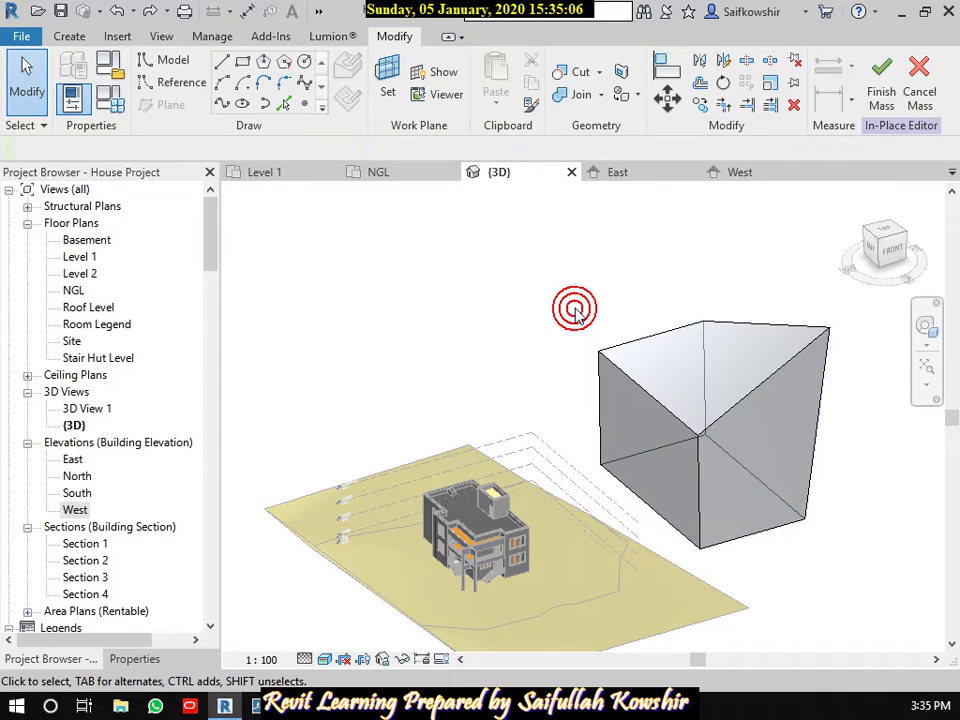
Undo the corner edit to restore a plain box and re-centre the site view.
key(ctrl+z)
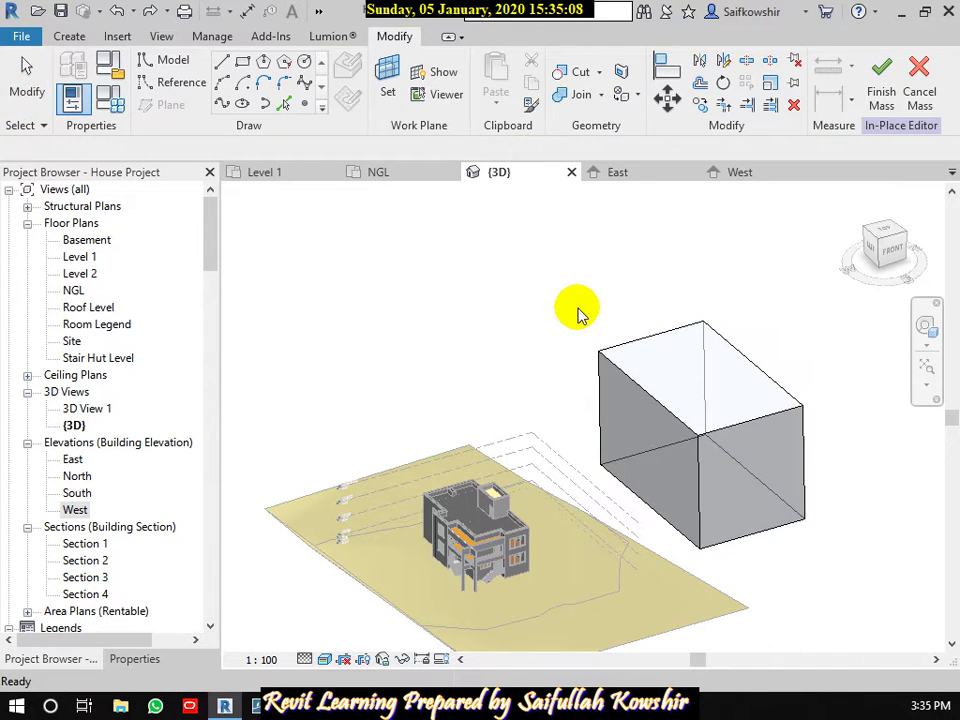
scroll(729, 416, down, 3)
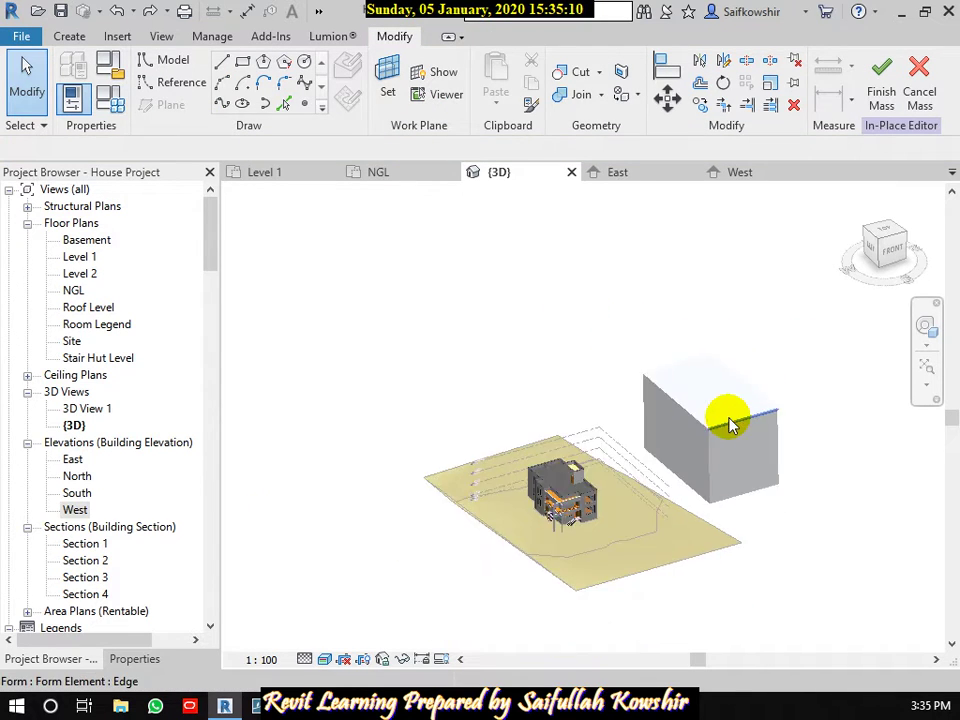
scroll(727, 410, down, 1)
middle_drag(724, 404, 684, 444)
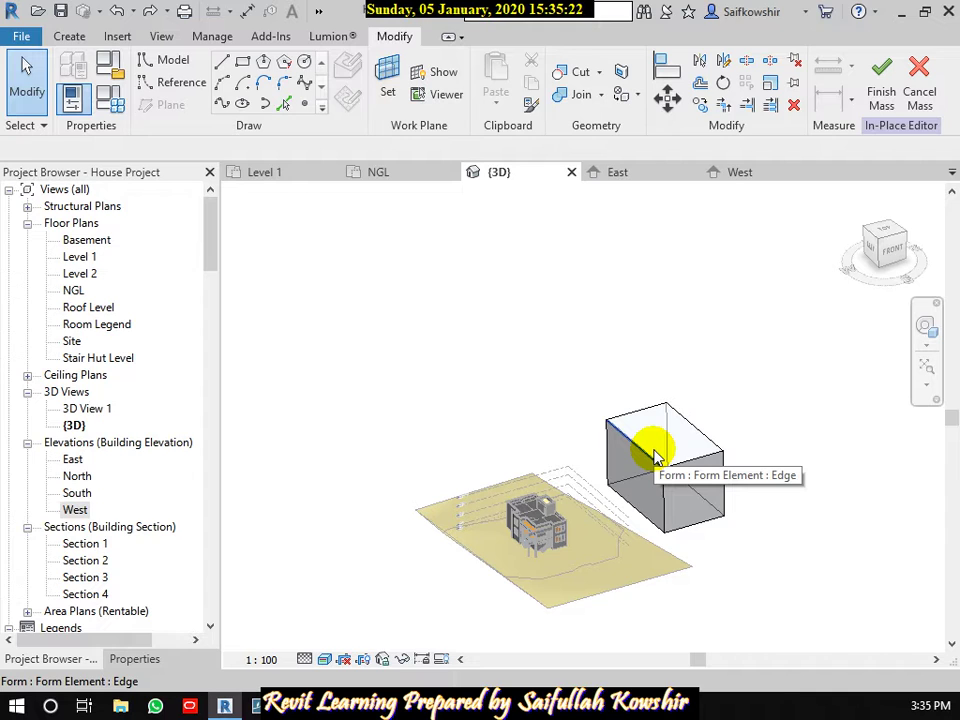
Sketch a rectangle in the Level 1 plan inside the mass on the house-facing side.
double_click(80, 257)
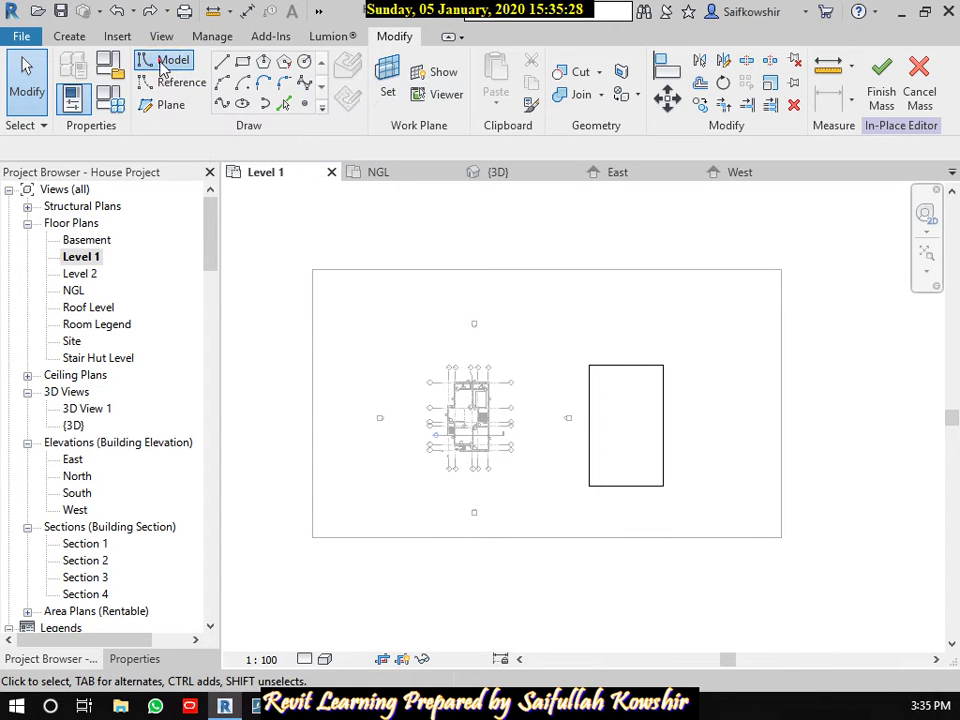
click(163, 63)
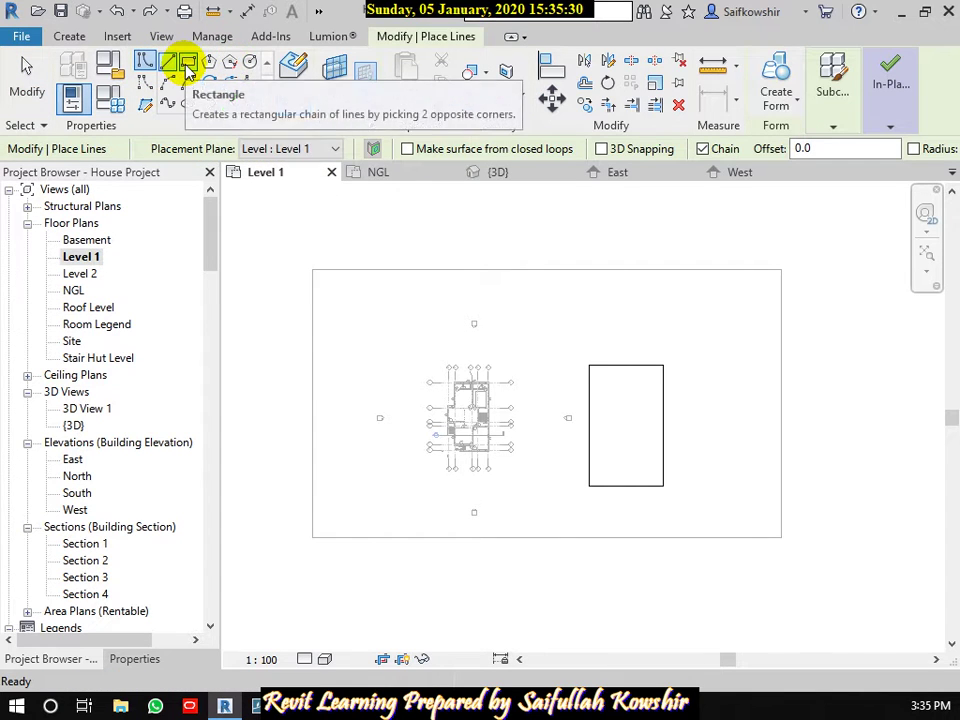
click(186, 66)
scroll(597, 405, up, 1)
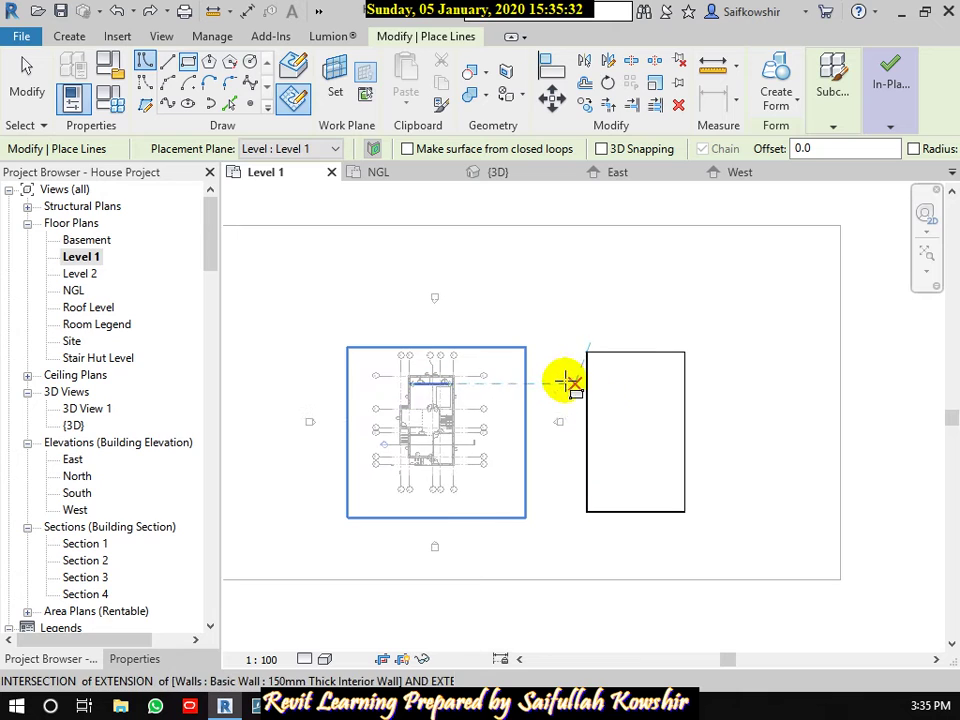
click(574, 380)
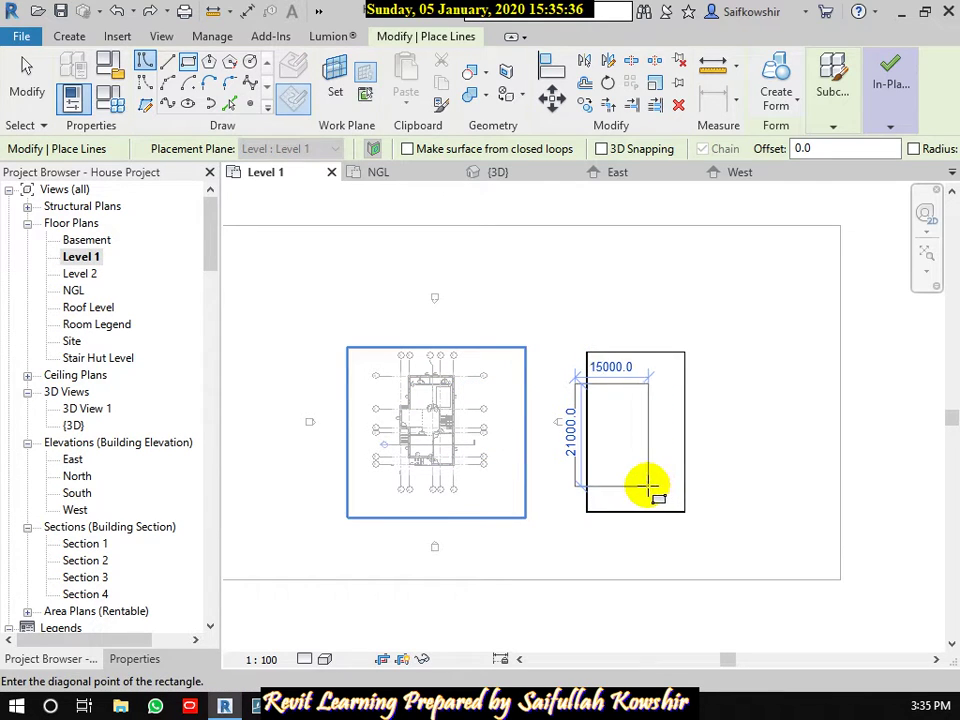
click(648, 487)
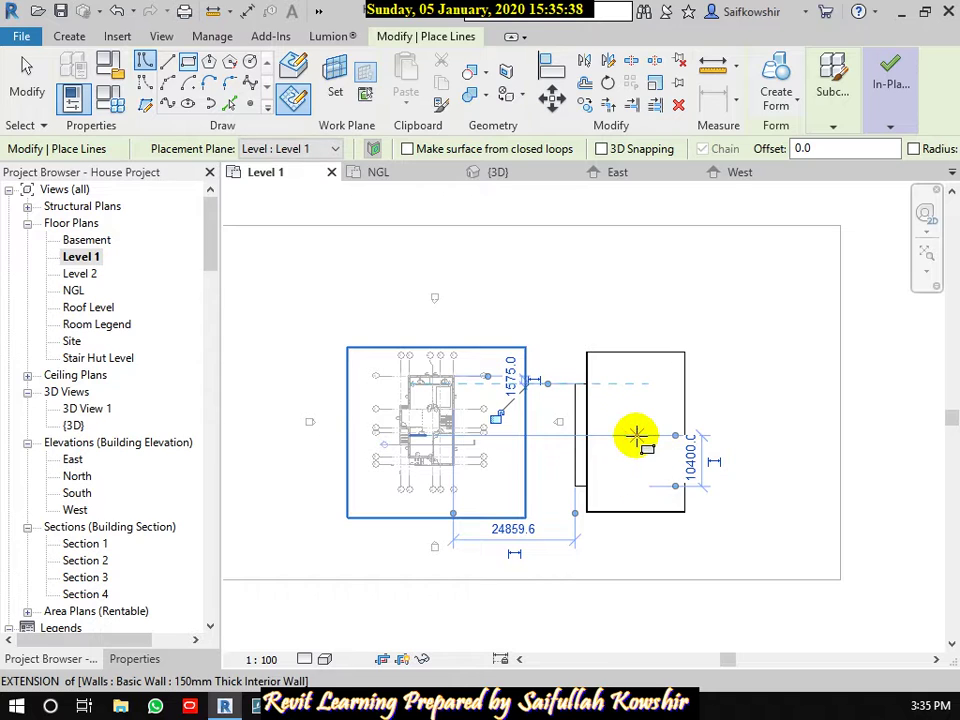
Turn the rectangle into a void form and return to the {3D} view.
click(793, 104)
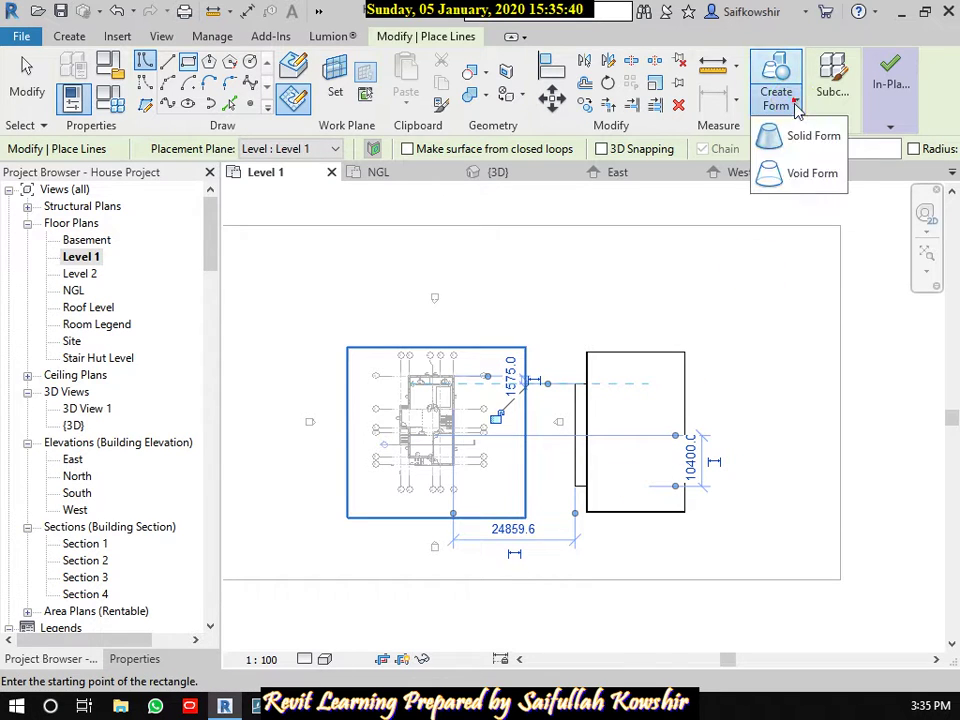
click(797, 175)
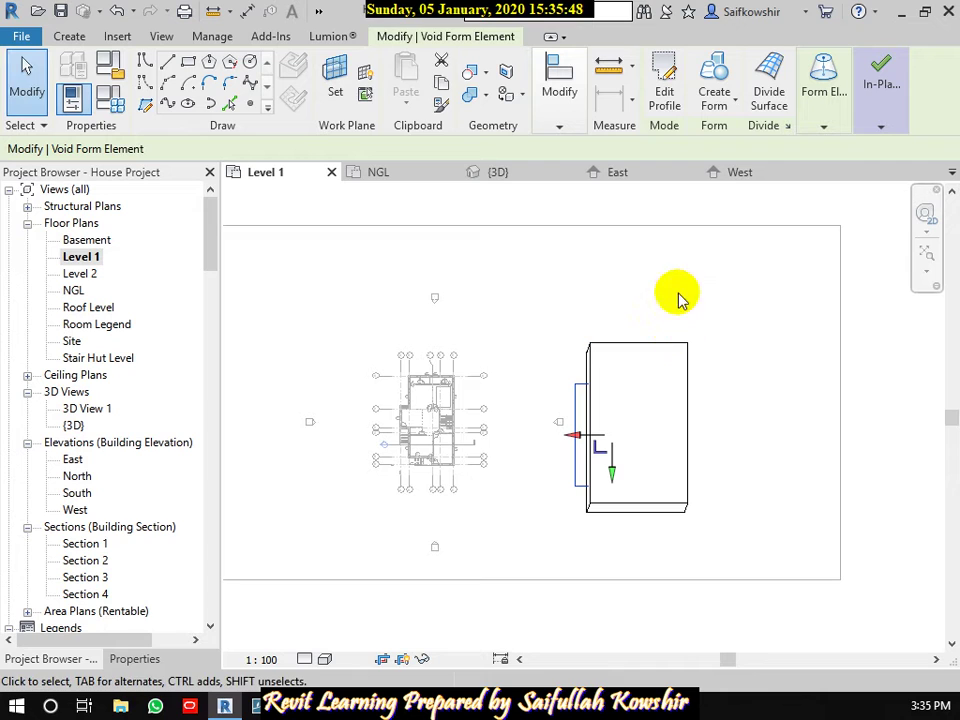
click(526, 176)
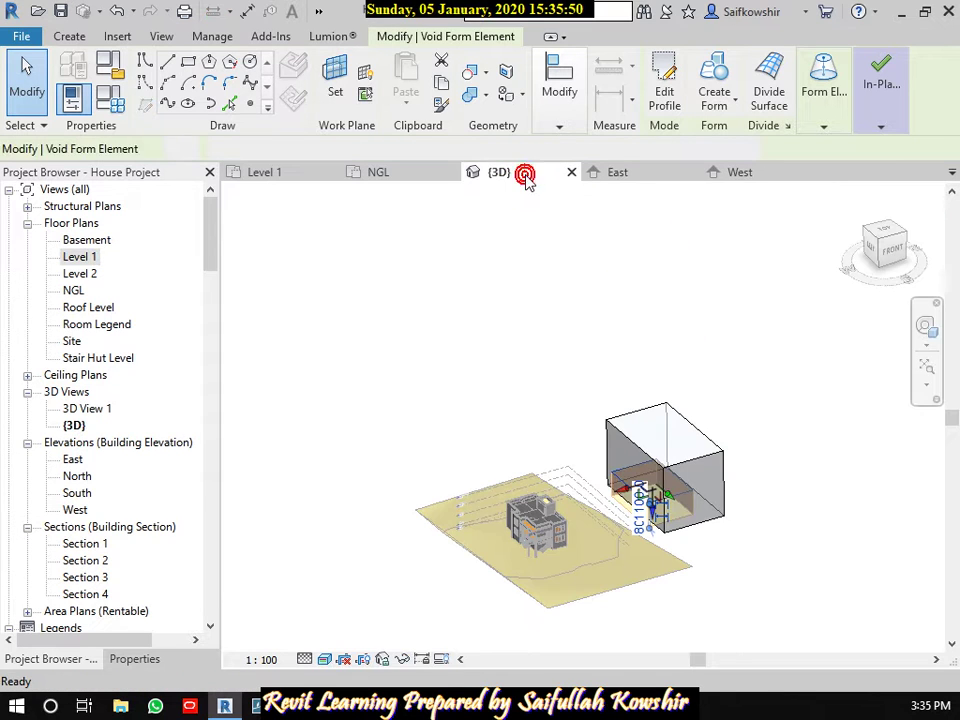
scroll(650, 527, up, 3)
Stretch the void's vertical arrow above the mass top so it cuts a full-height notch.
scroll(650, 508, up, 1)
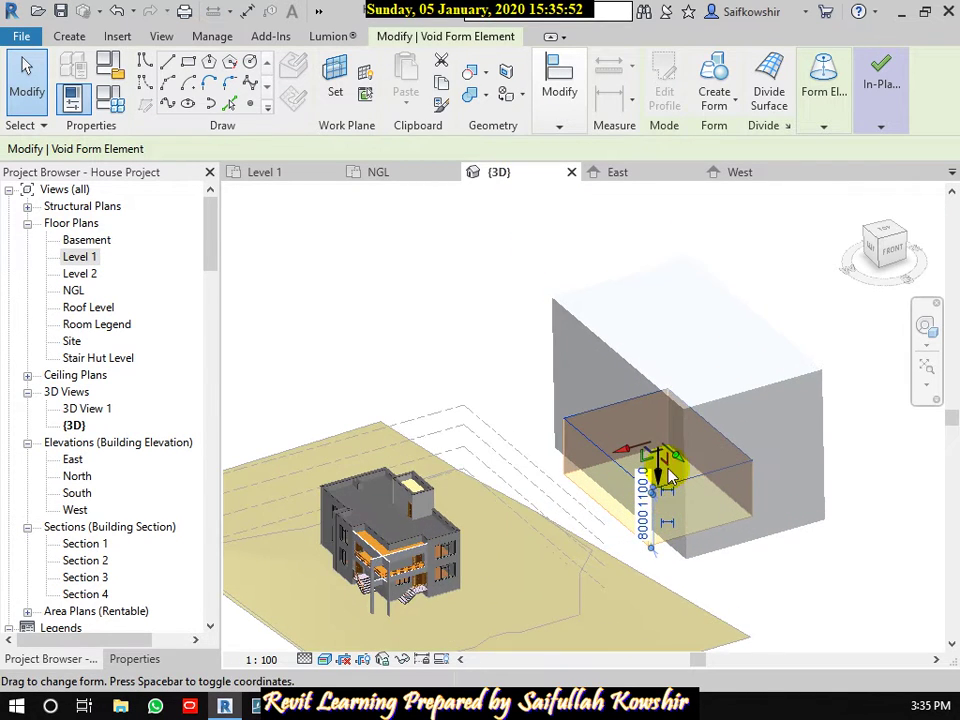
click(657, 480)
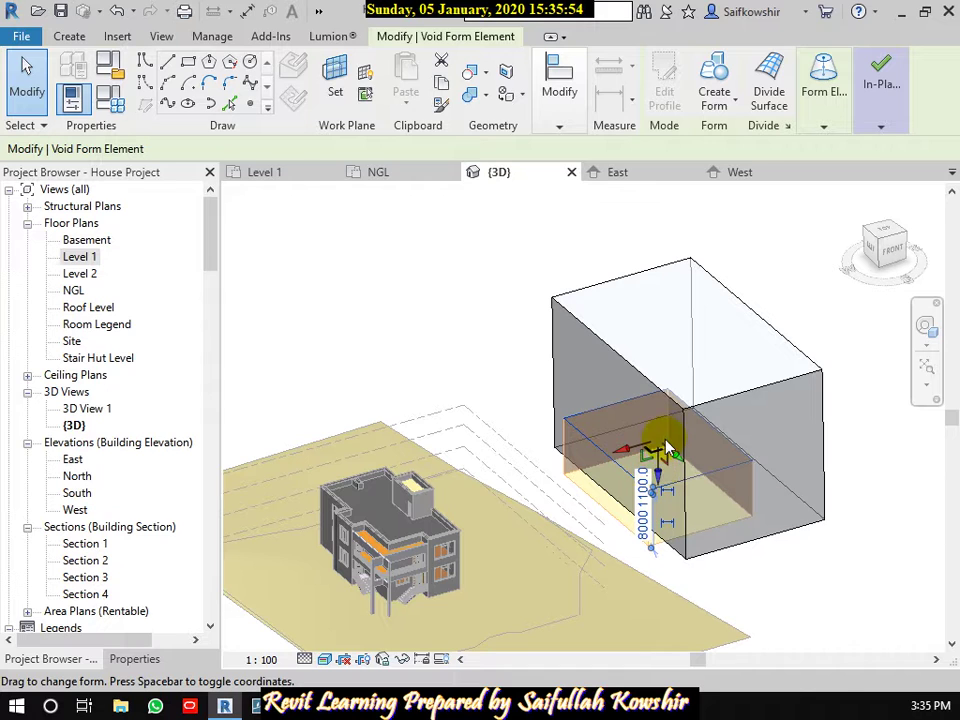
mouse_move(658, 483)
mouse_down()
mouse_move(671, 364)
mouse_move(664, 322)
mouse_up()
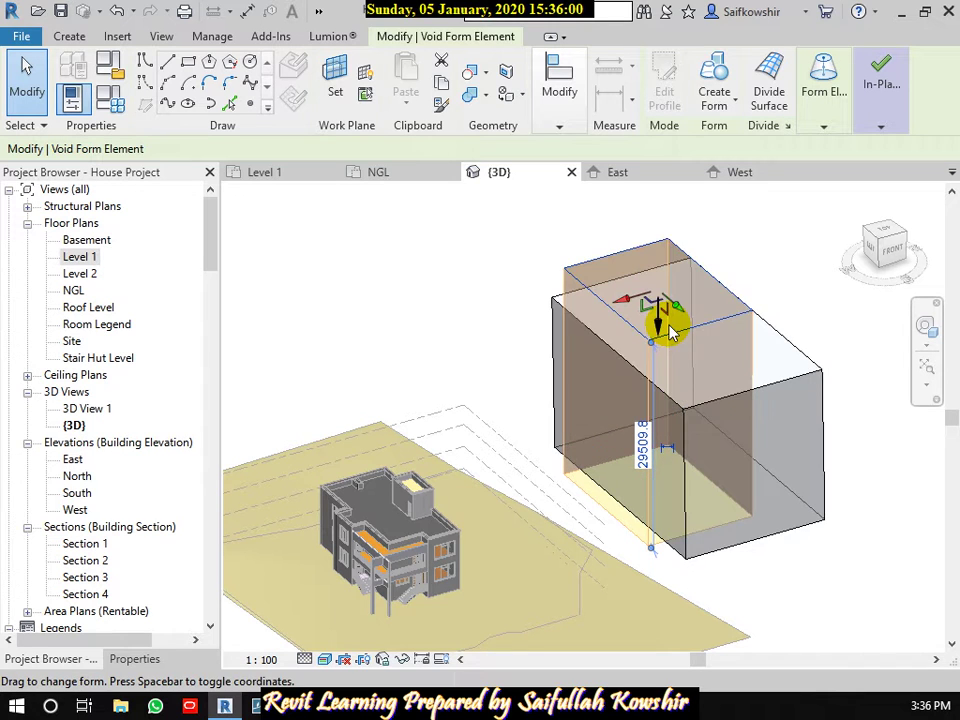
click(757, 243)
scroll(632, 489, down, 2)
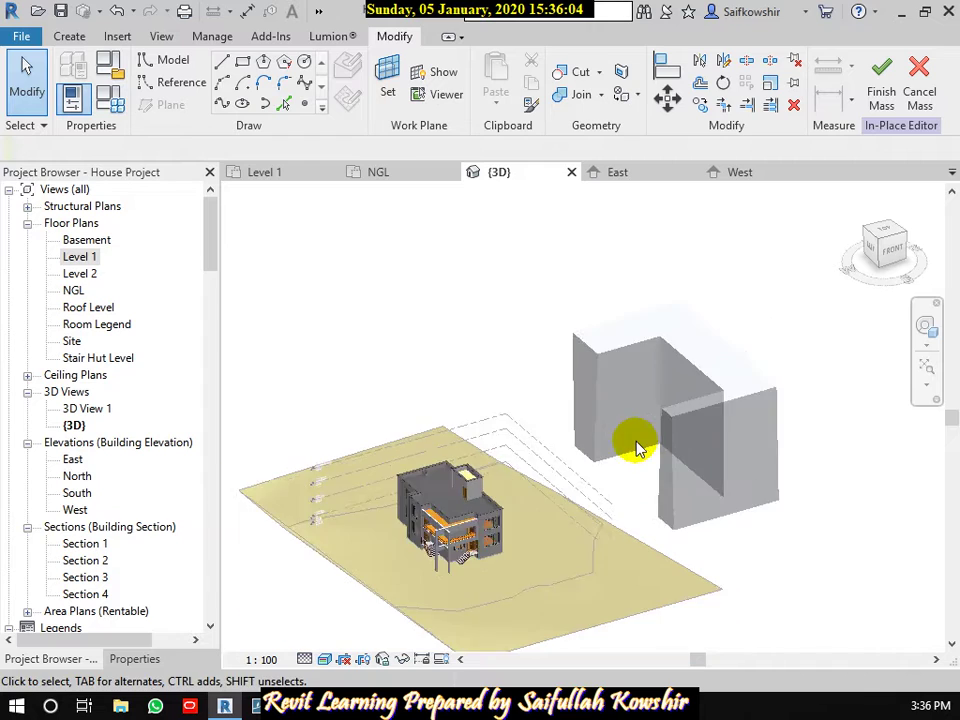
scroll(636, 446, down, 2)
middle_drag(620, 467, 660, 460)
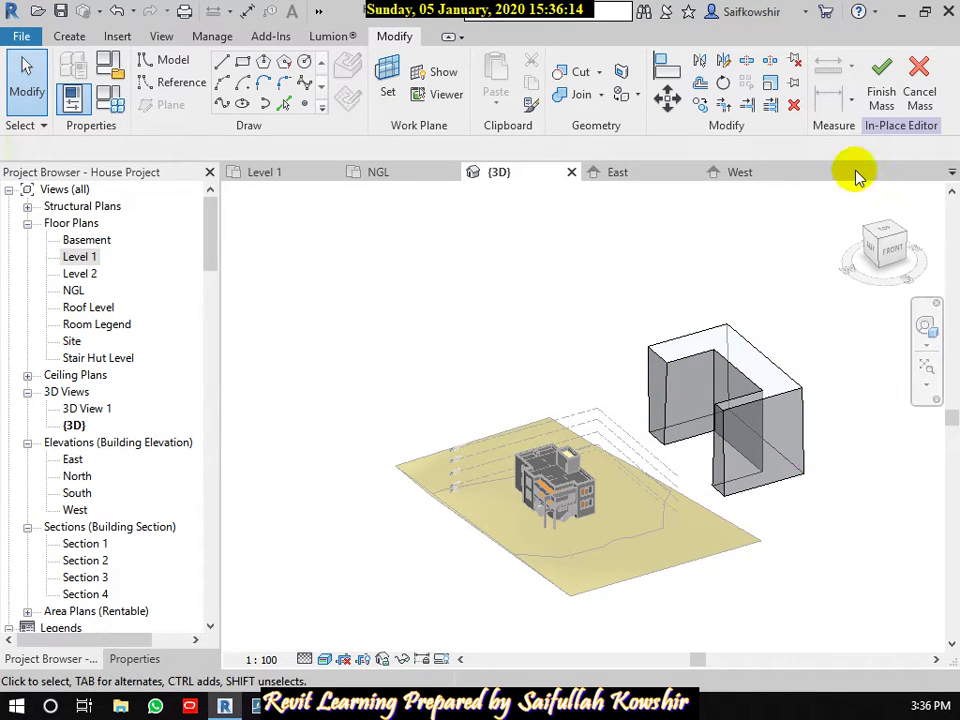
Finish the in-place House mass and bring up the Massing & Site ribbon.
click(884, 101)
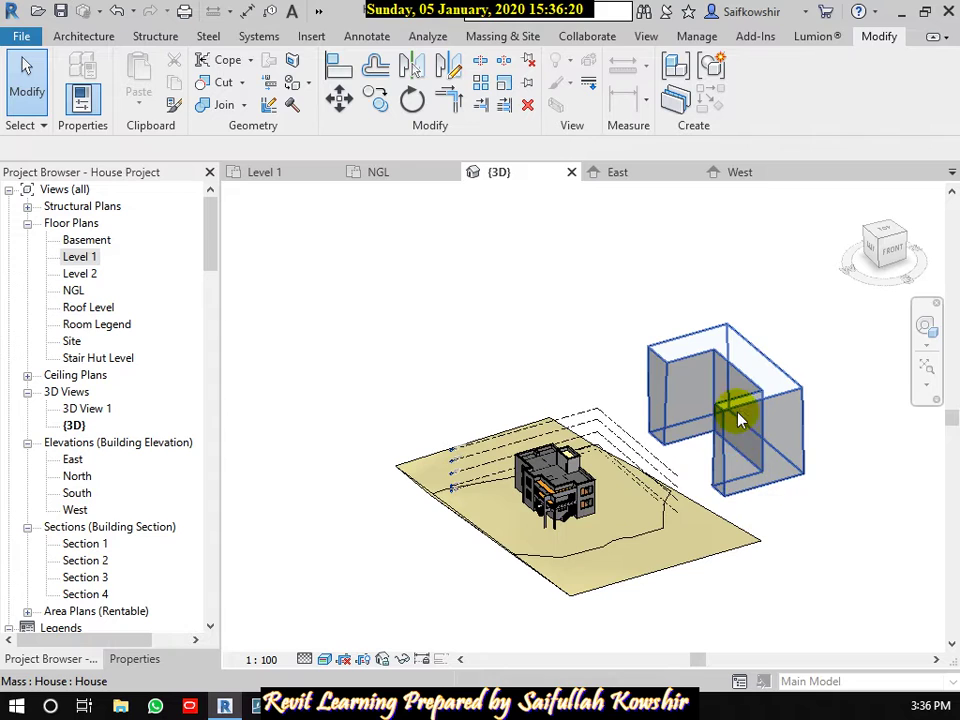
scroll(737, 418, up, 3)
scroll(729, 407, up, 1)
scroll(737, 433, down, 3)
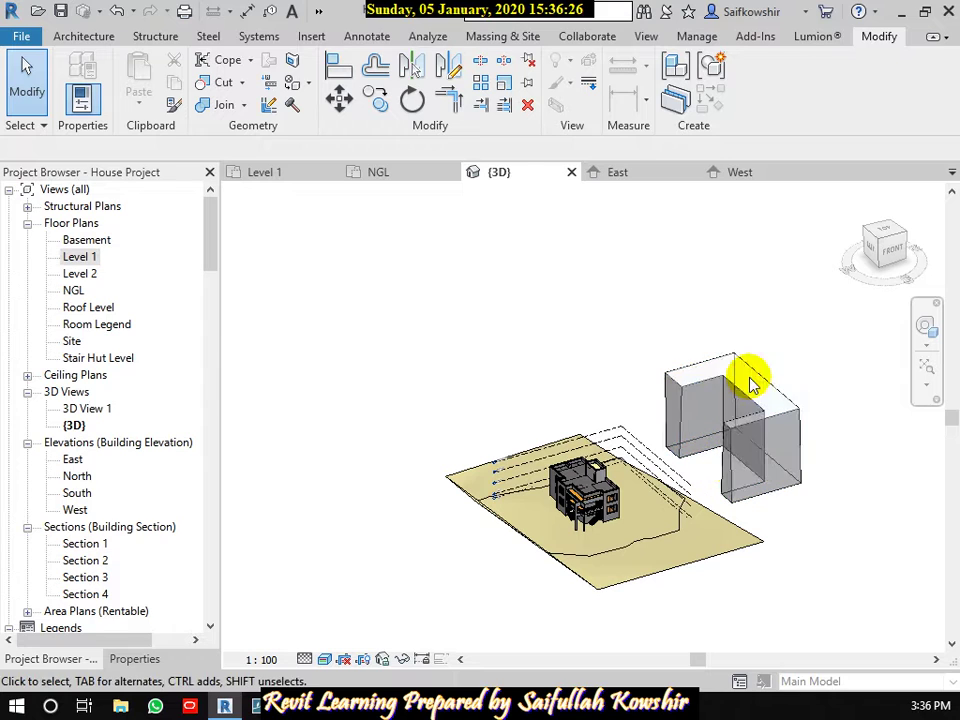
click(527, 36)
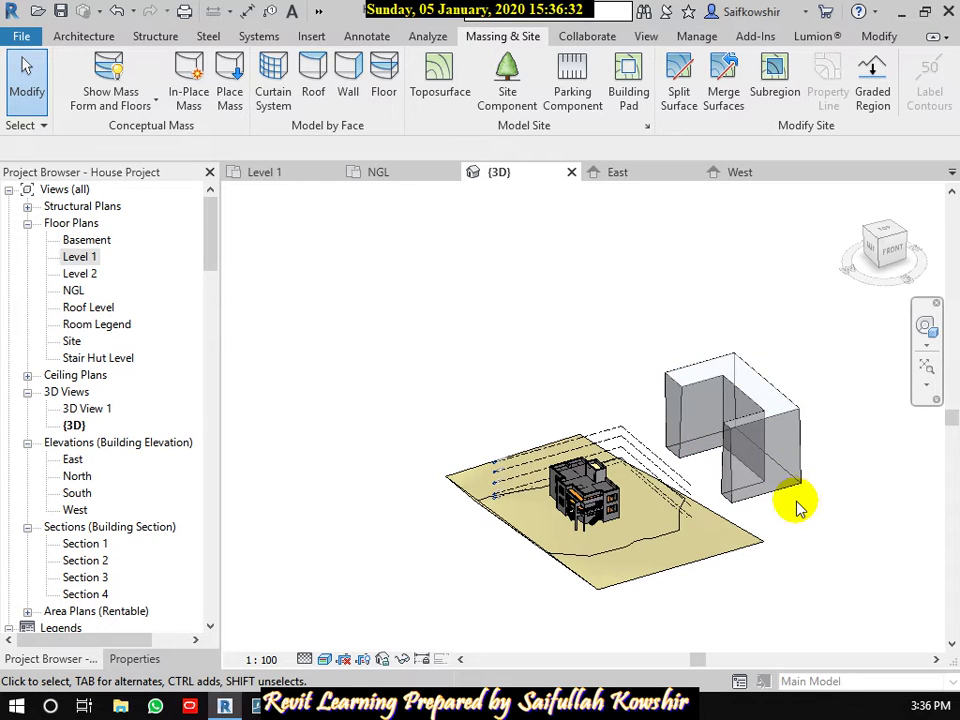
Start Floor by Face with Select Multiple, then exit without creating any floor.
click(385, 100)
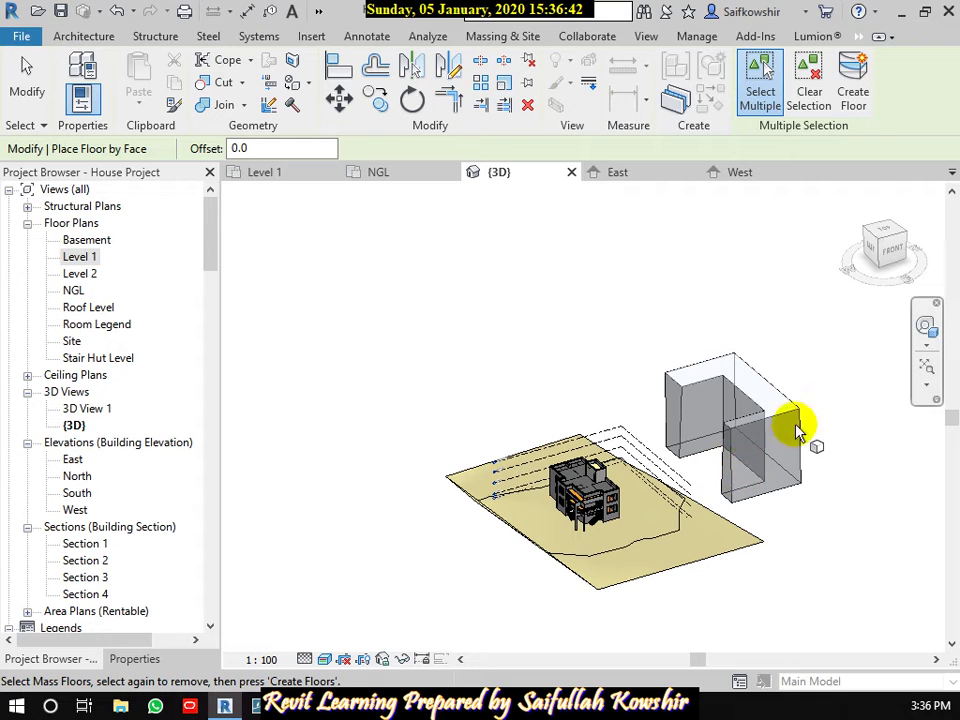
click(851, 104)
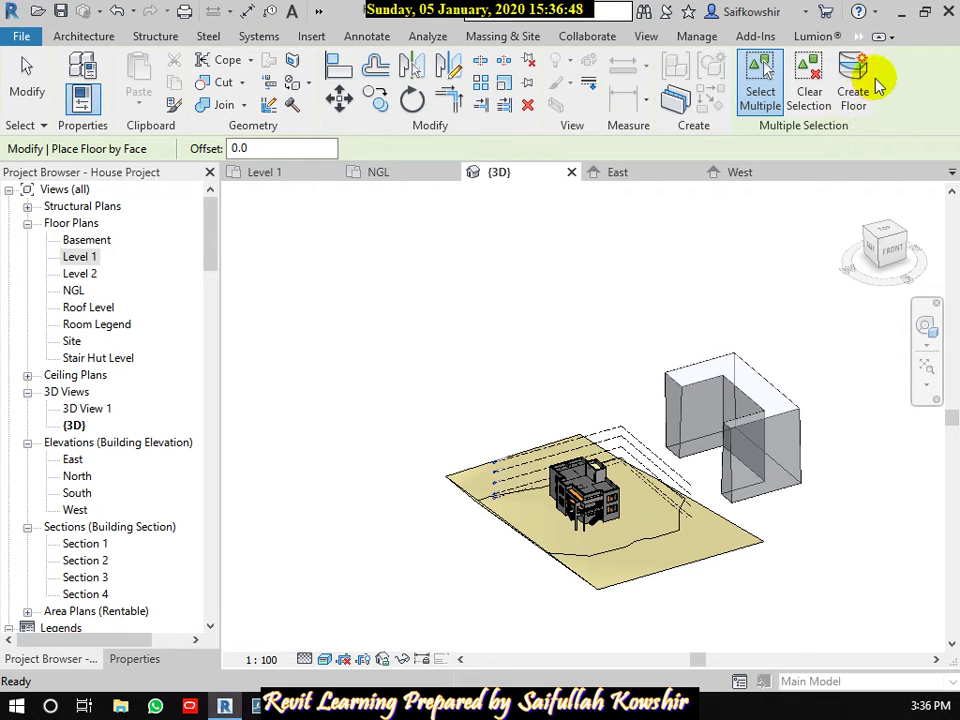
scroll(617, 246, down, 2)
scroll(617, 246, down, 2)
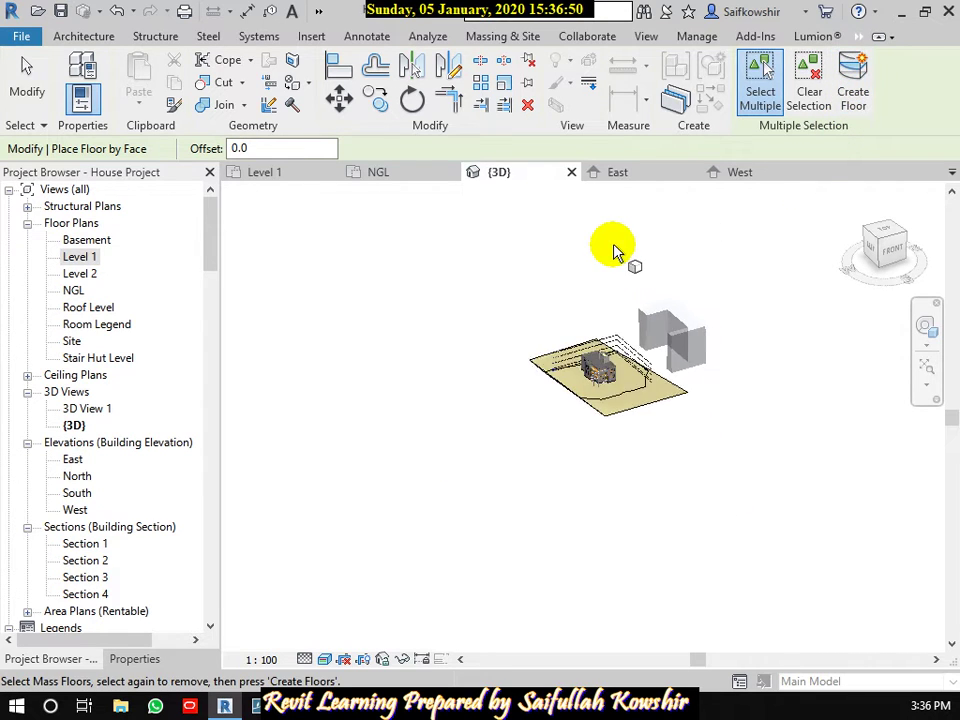
scroll(654, 401, up, 2)
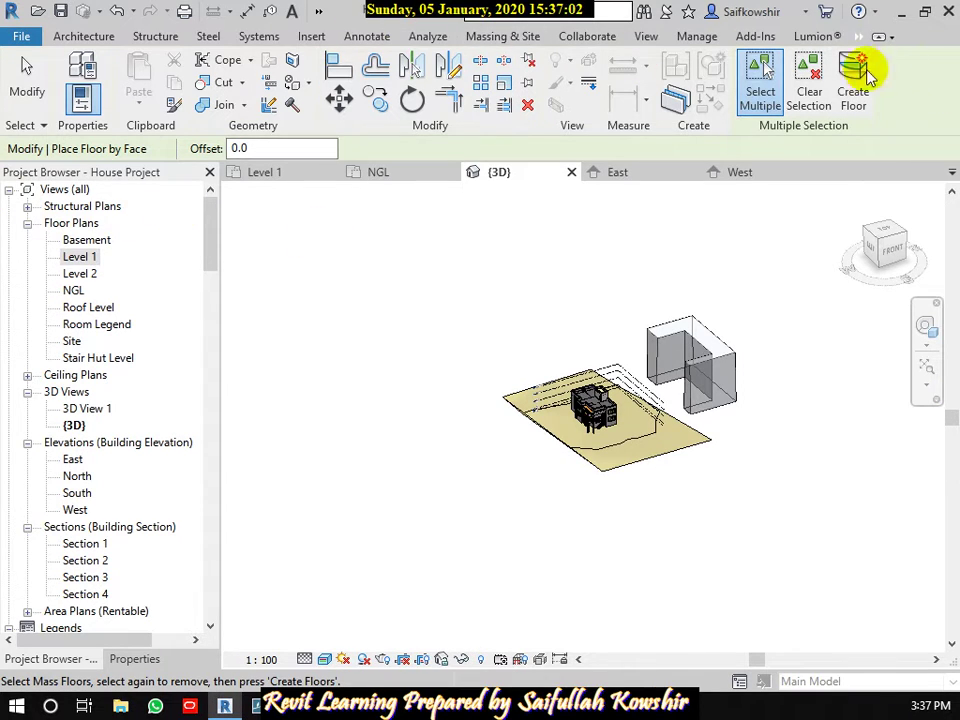
mouse_move(760, 90)
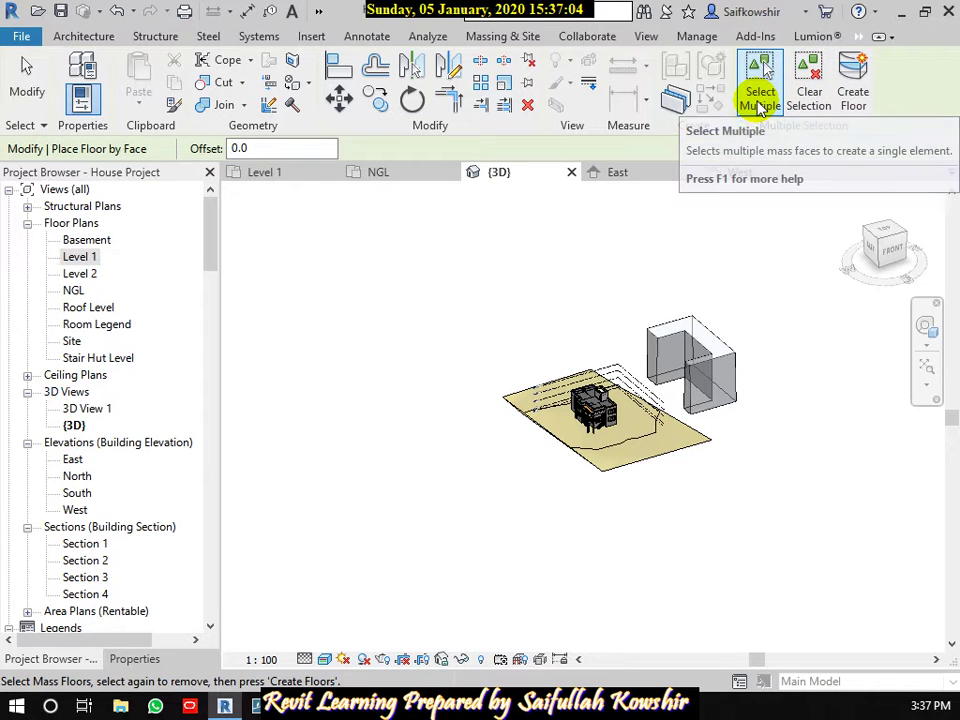
click(760, 104)
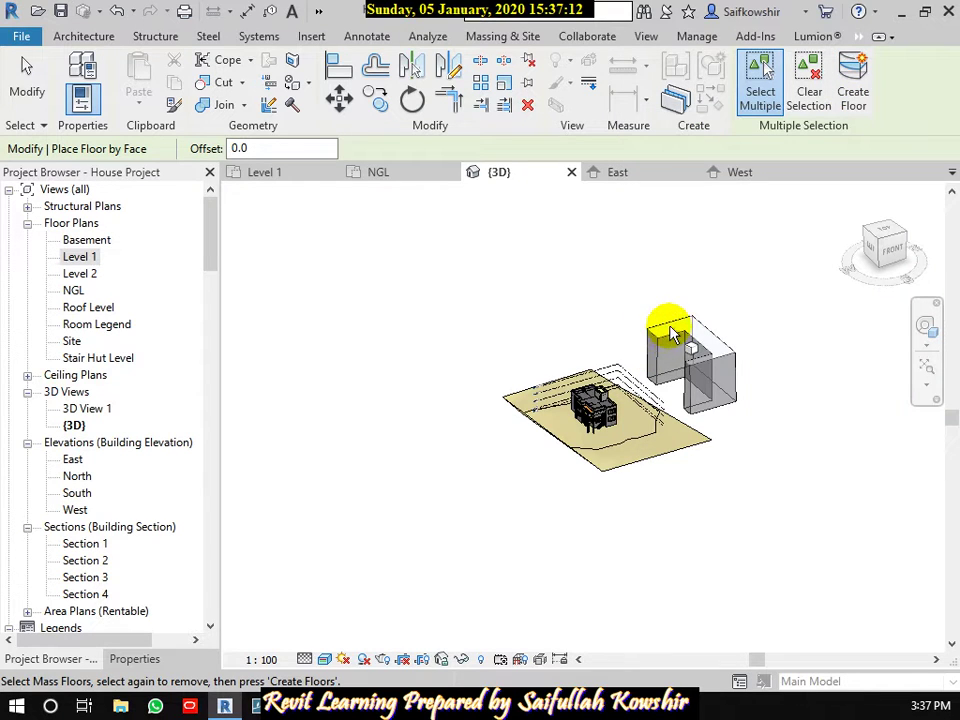
click(22, 97)
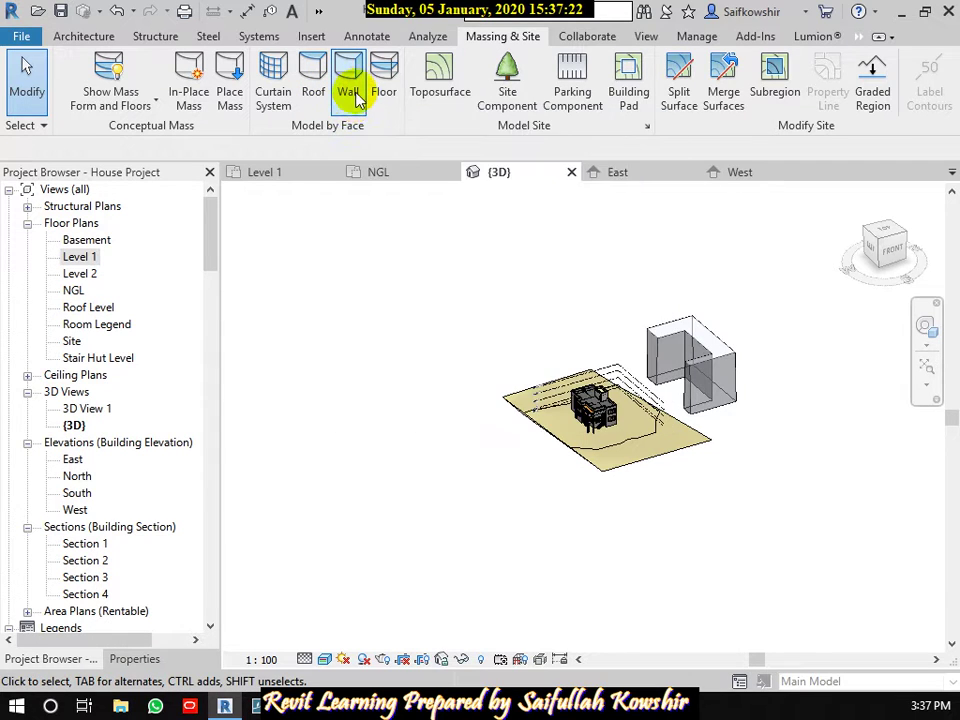
click(352, 93)
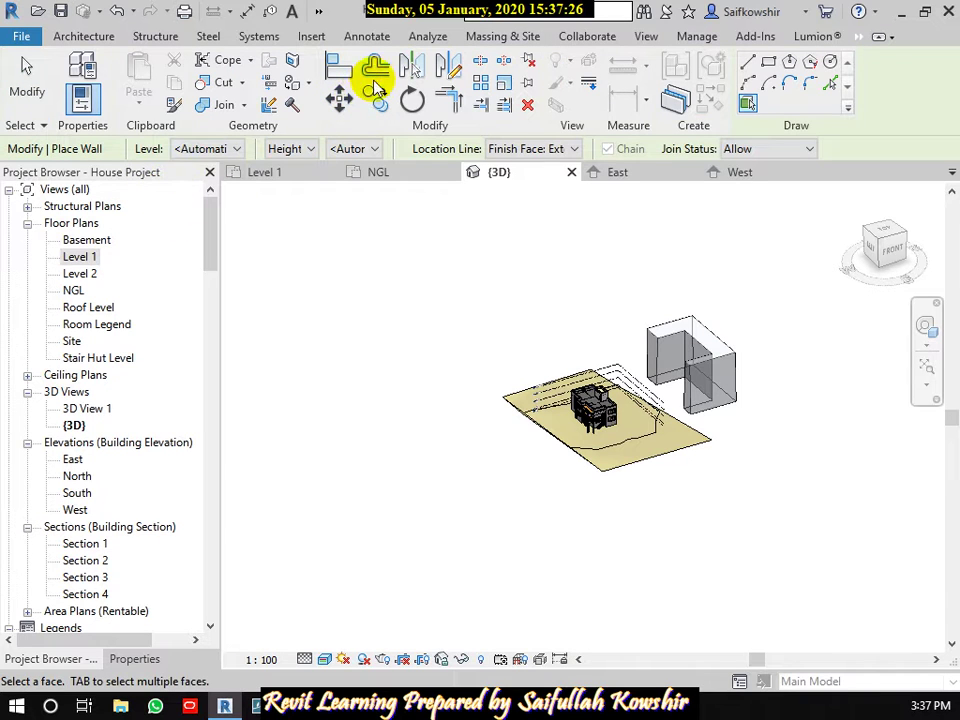
click(166, 662)
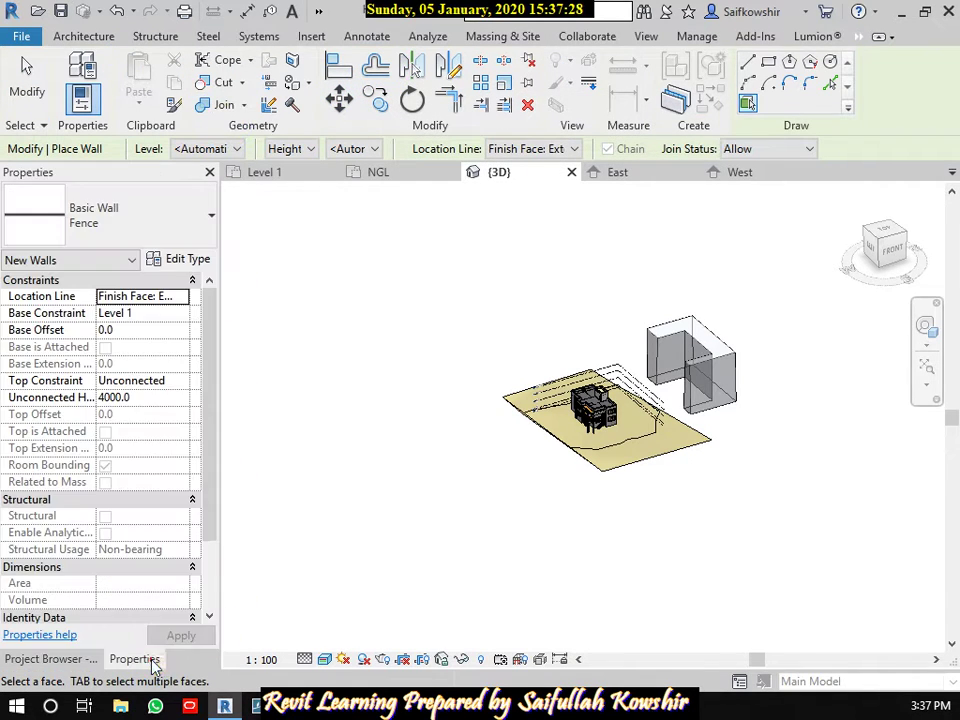
click(133, 219)
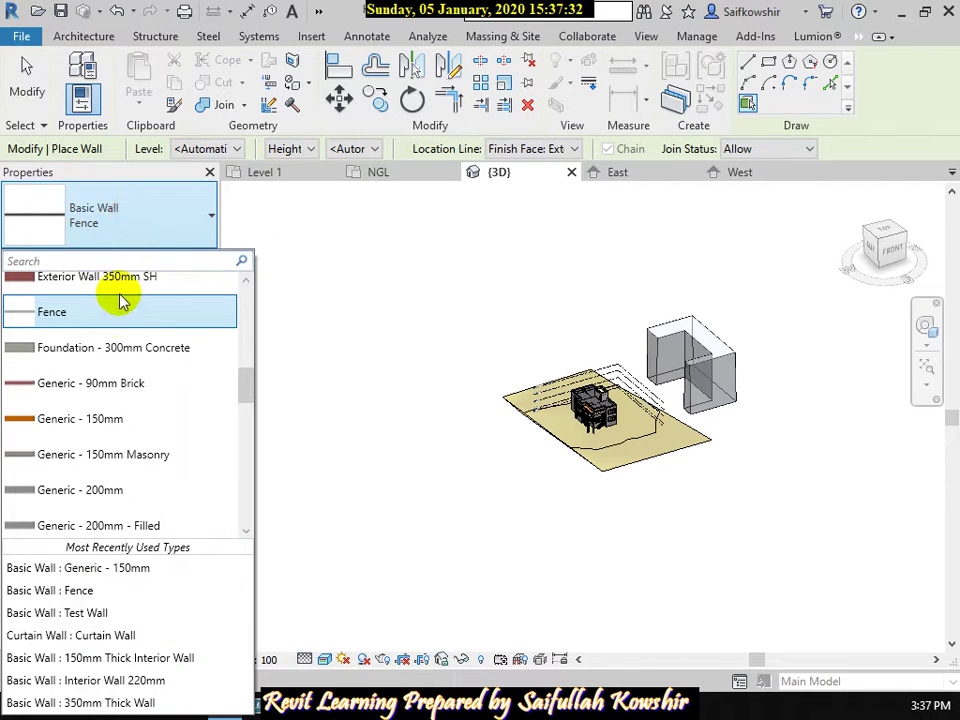
click(97, 456)
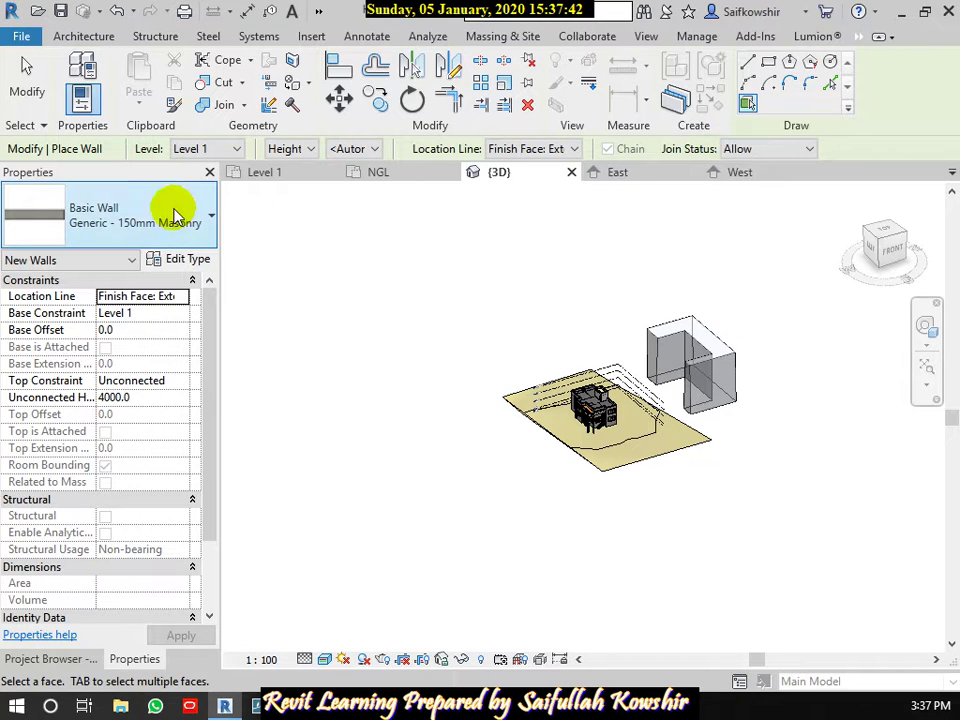
click(131, 228)
scroll(143, 452, down, 3)
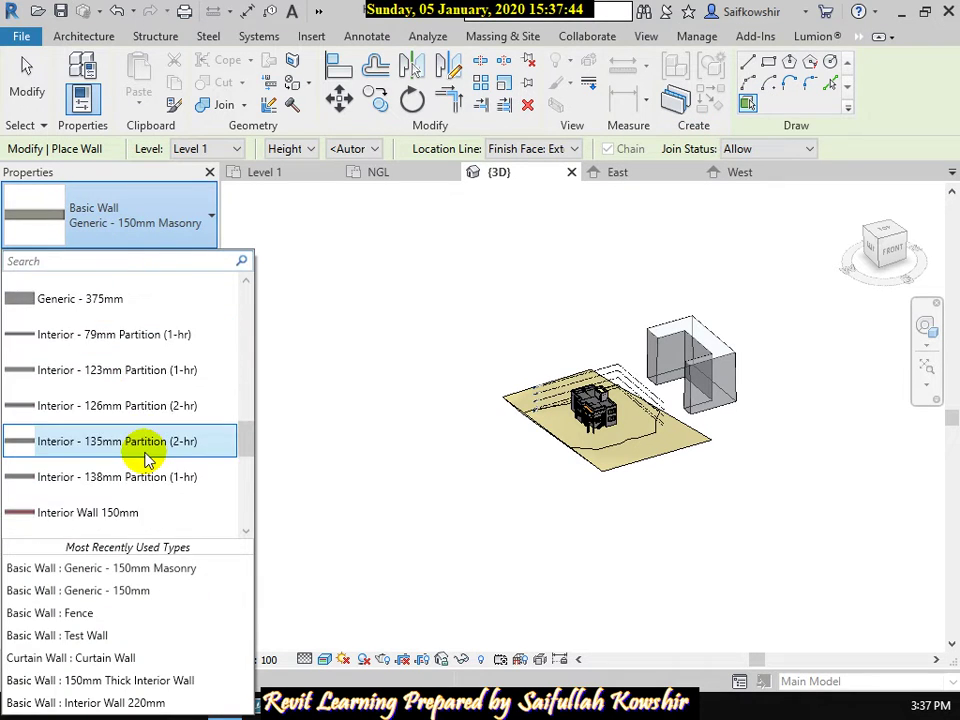
scroll(145, 454, down, 2)
scroll(145, 454, down, 2)
scroll(145, 456, down, 1)
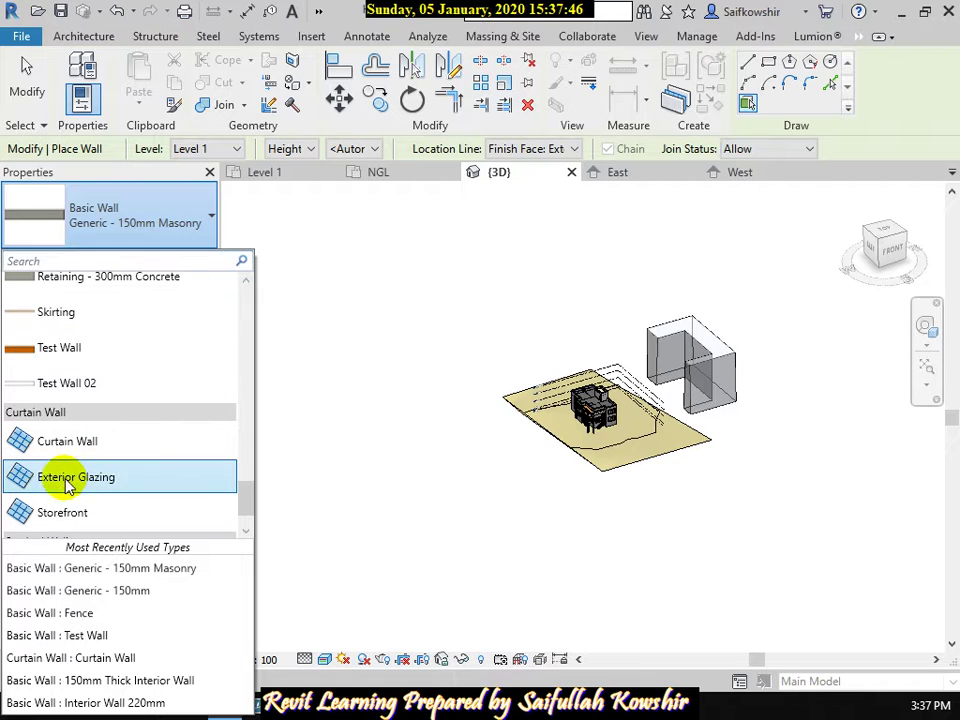
click(85, 514)
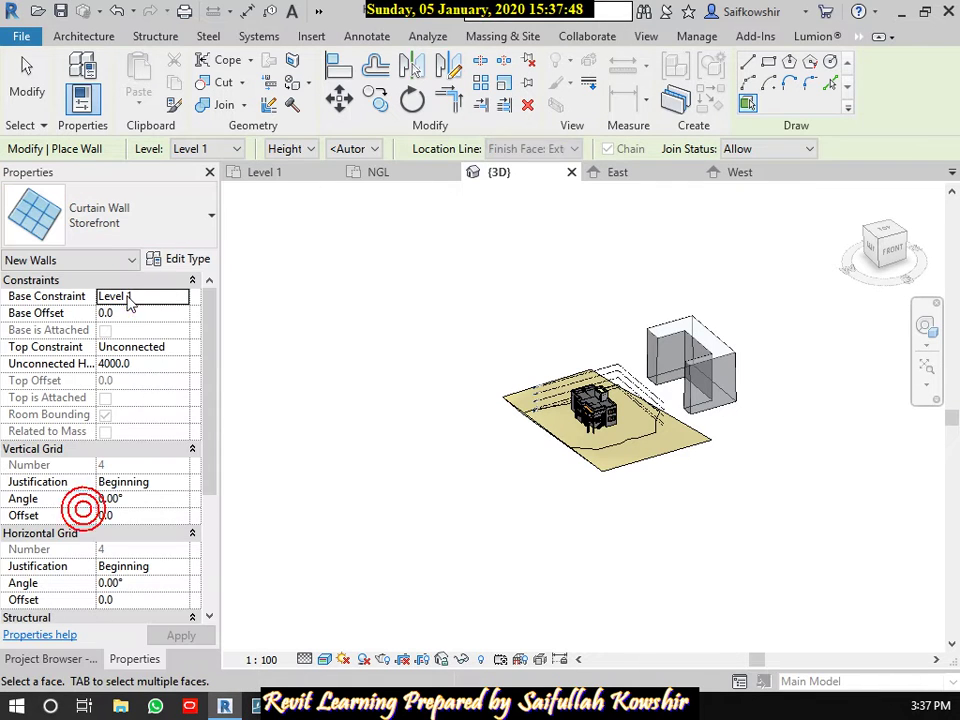
scroll(727, 393, up, 2)
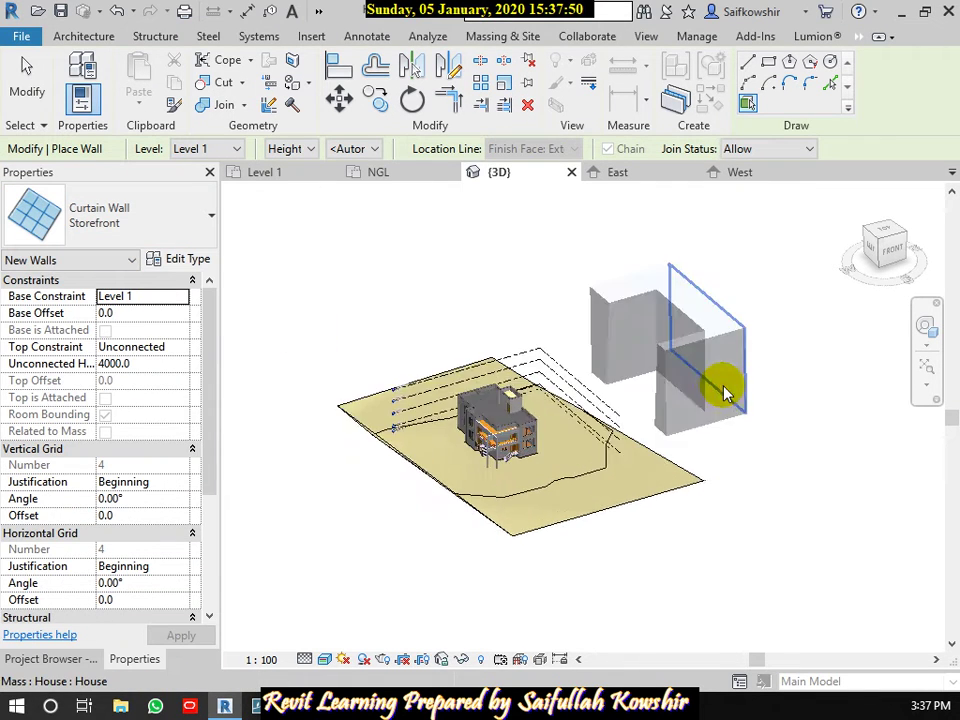
scroll(700, 400, up, 1)
scroll(690, 407, up, 2)
scroll(670, 415, up, 1)
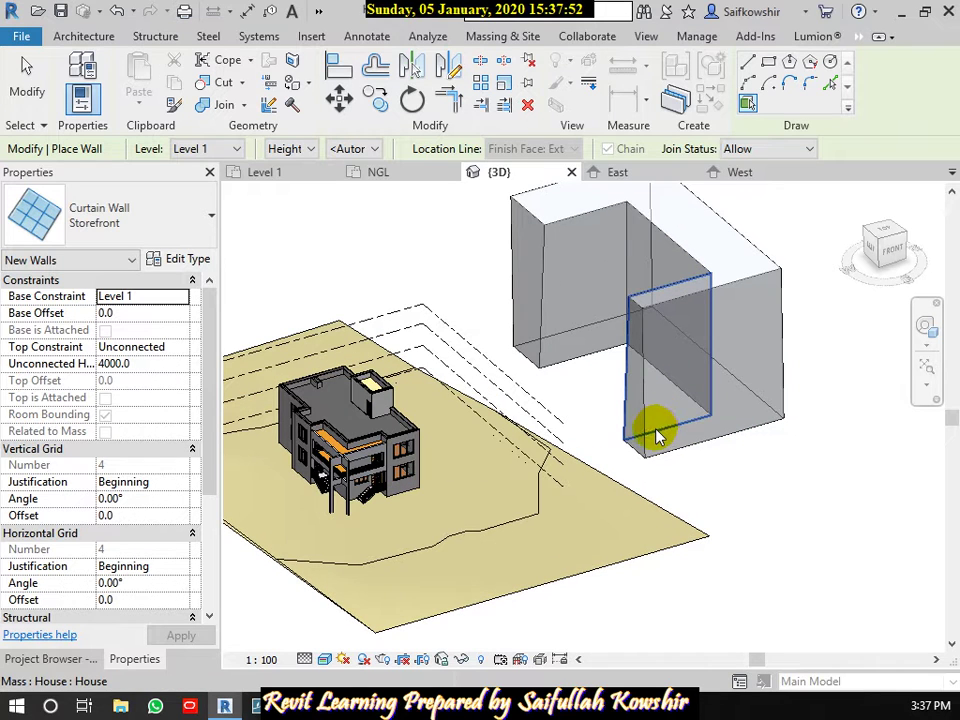
click(647, 439)
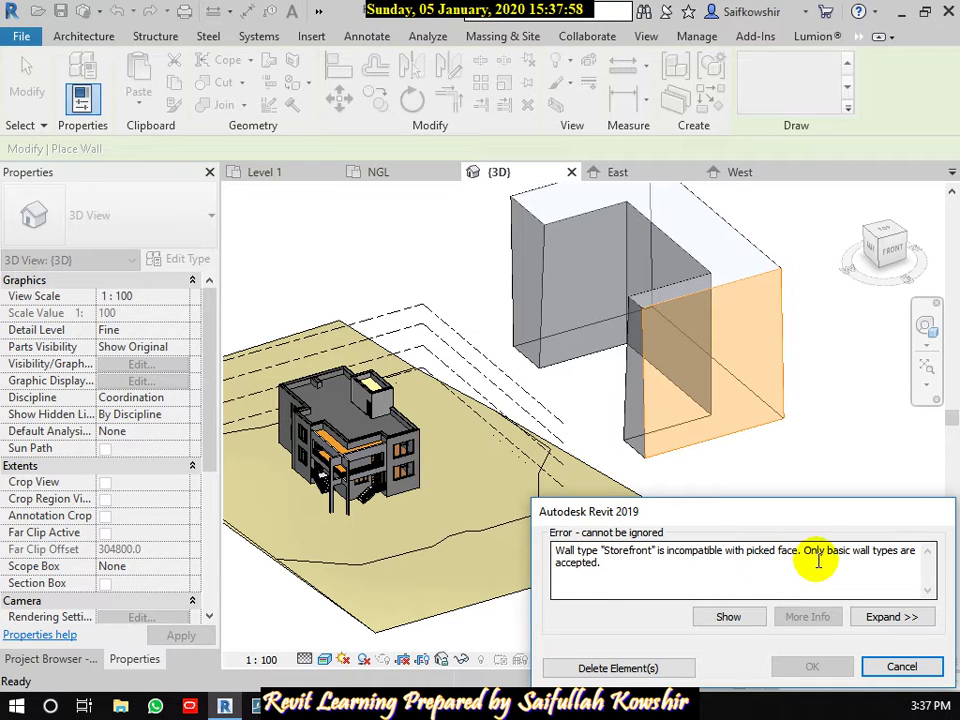
Cancel the failed wall placement and start a Basic Wall with the Interior Wall 220mm type.
click(902, 666)
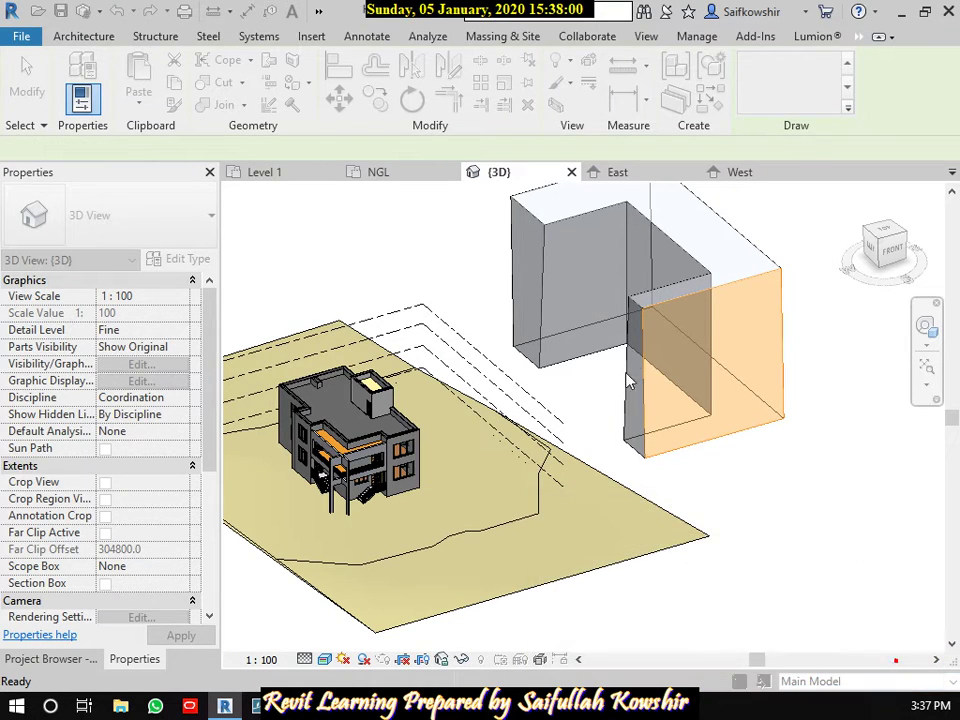
key(Escape)
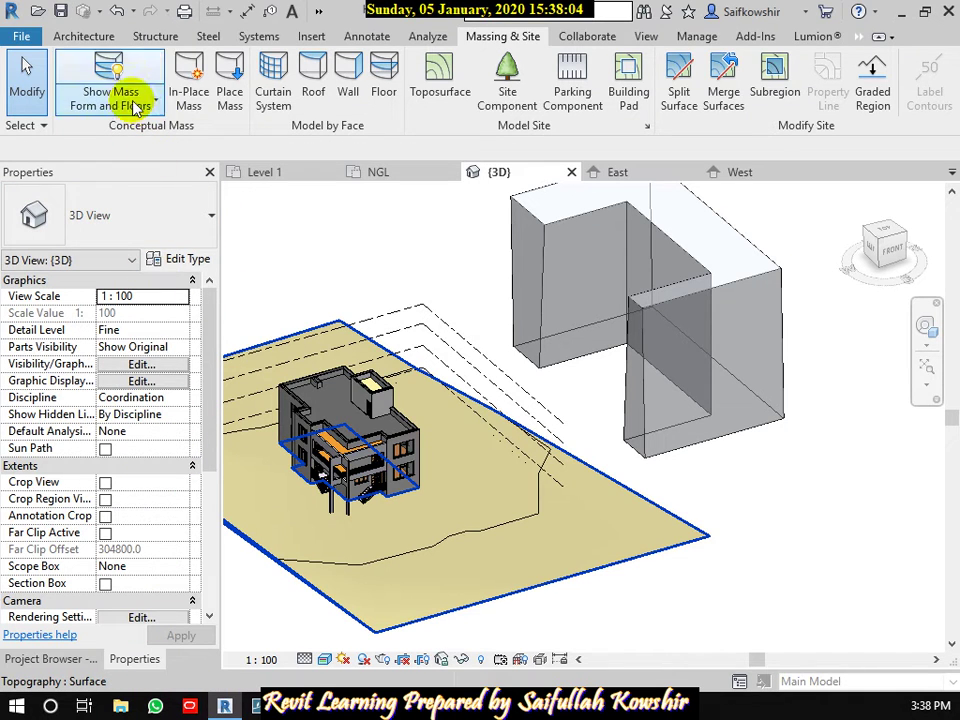
click(88, 38)
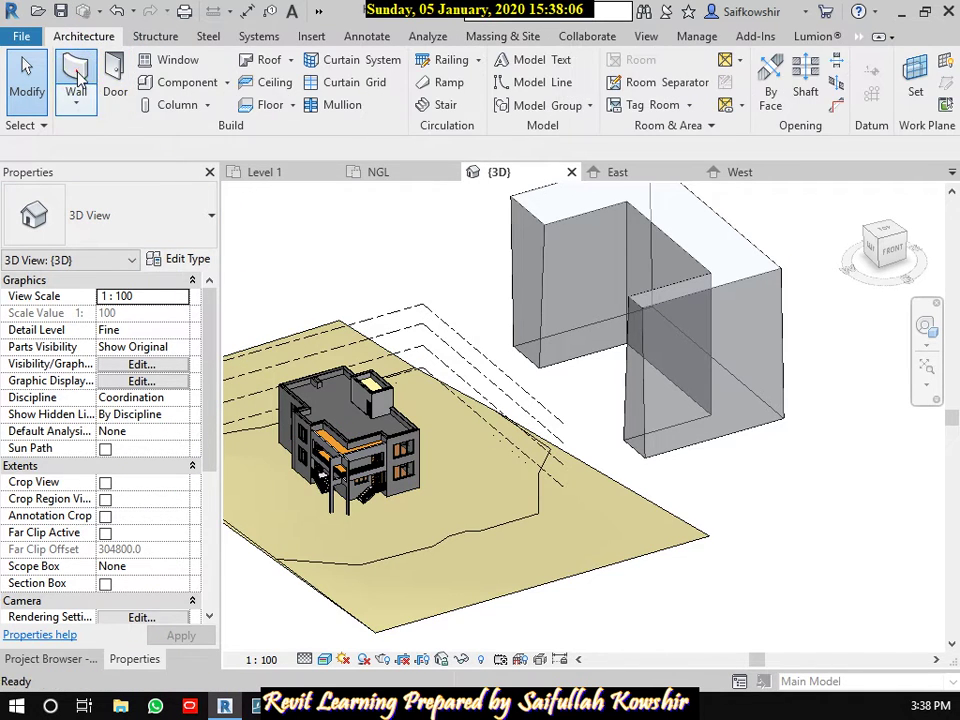
click(76, 80)
click(137, 226)
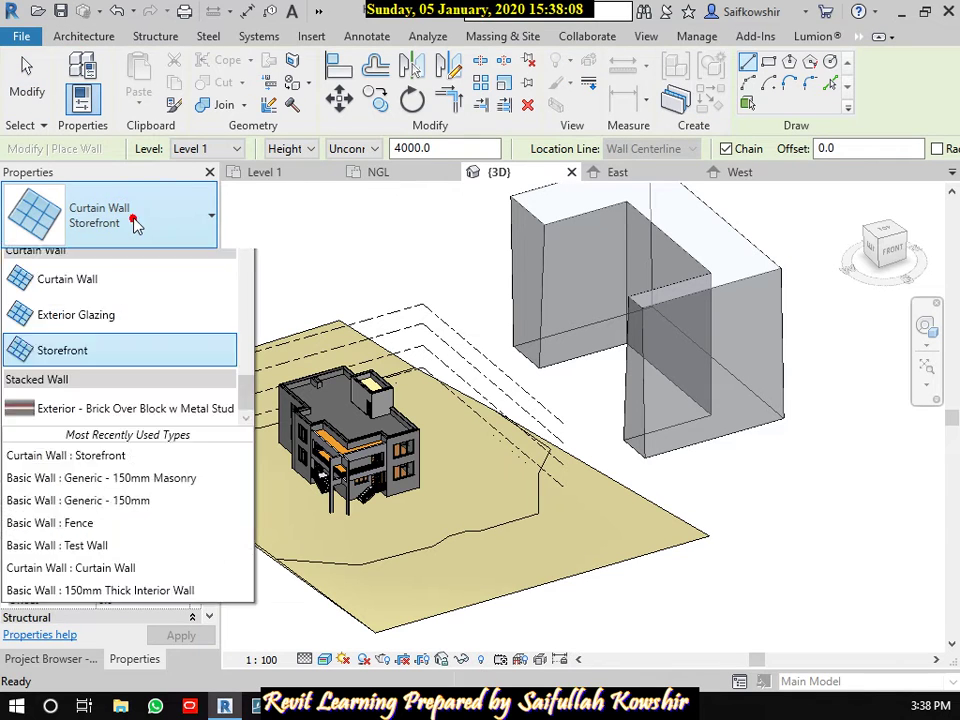
scroll(107, 396, up, 2)
scroll(90, 335, up, 1)
scroll(100, 332, up, 2)
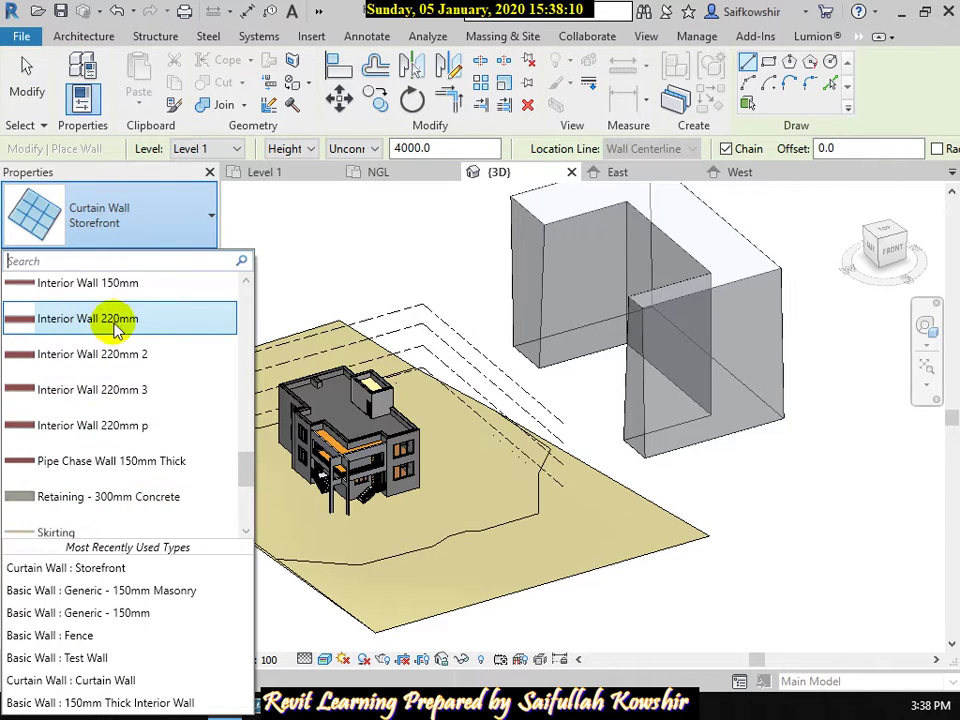
click(104, 326)
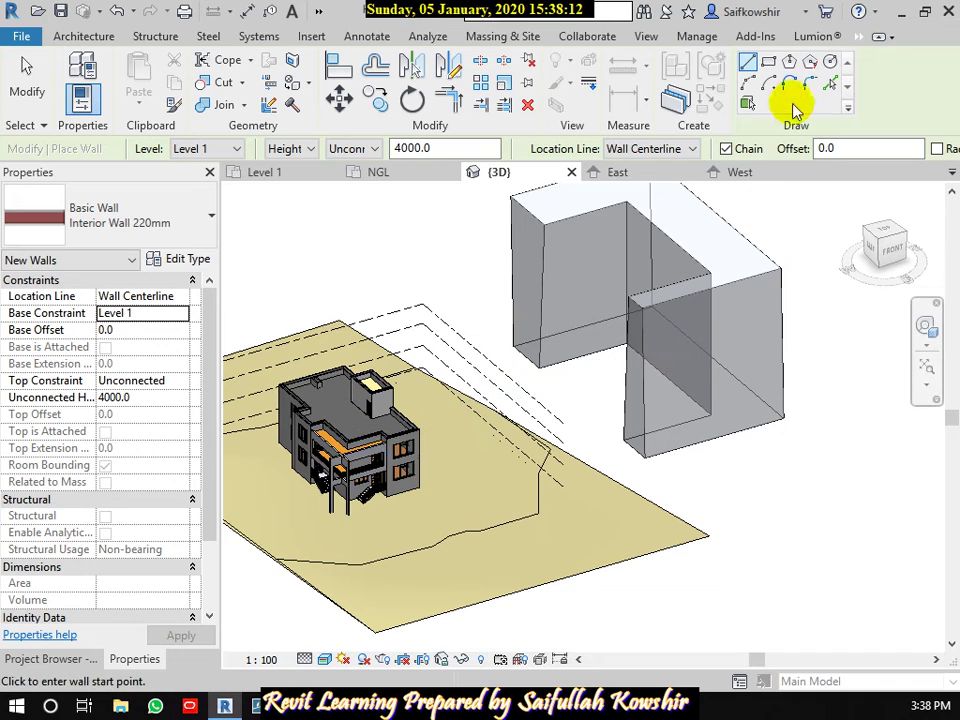
Place the wall on the mass's outer face via Pick Faces, dismissing the warning.
click(749, 104)
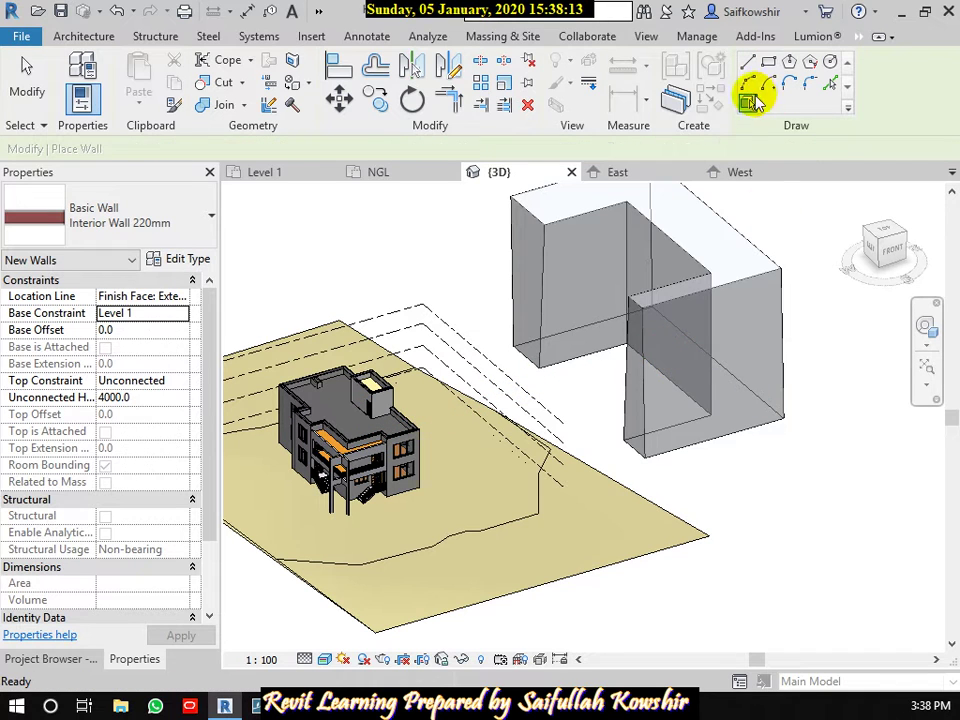
click(661, 320)
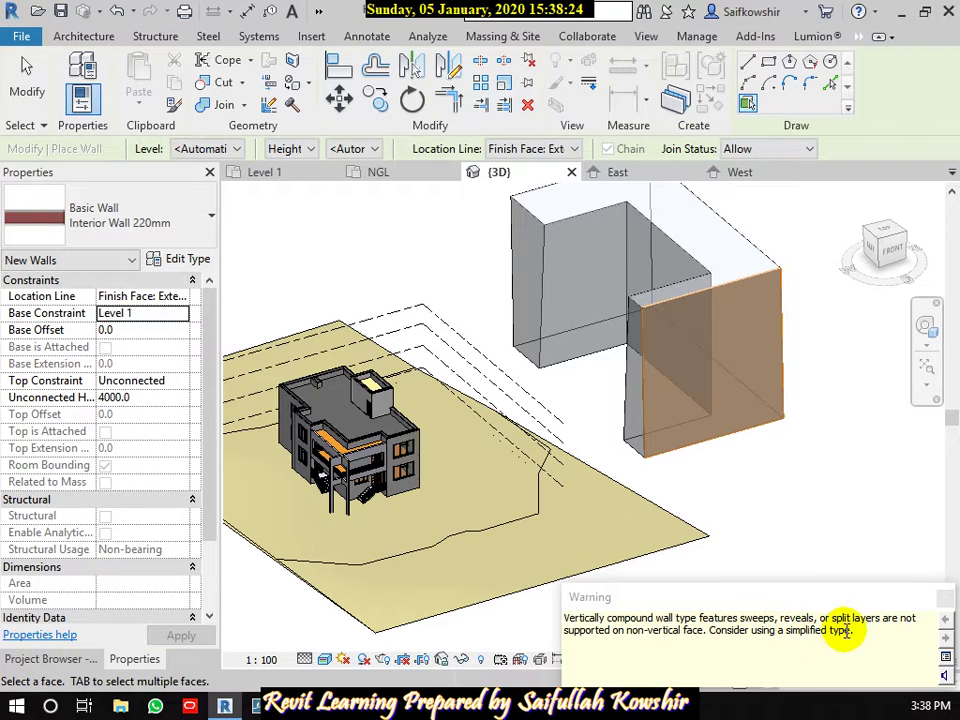
click(945, 598)
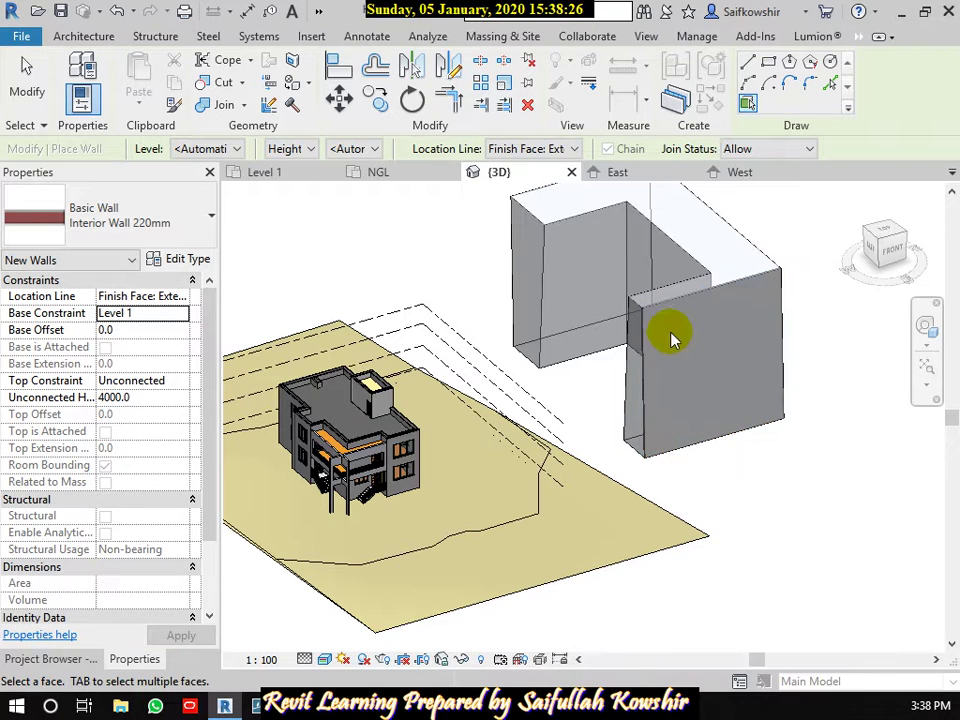
scroll(670, 330, up, 2)
scroll(658, 321, up, 2)
scroll(603, 307, up, 2)
scroll(662, 285, up, 2)
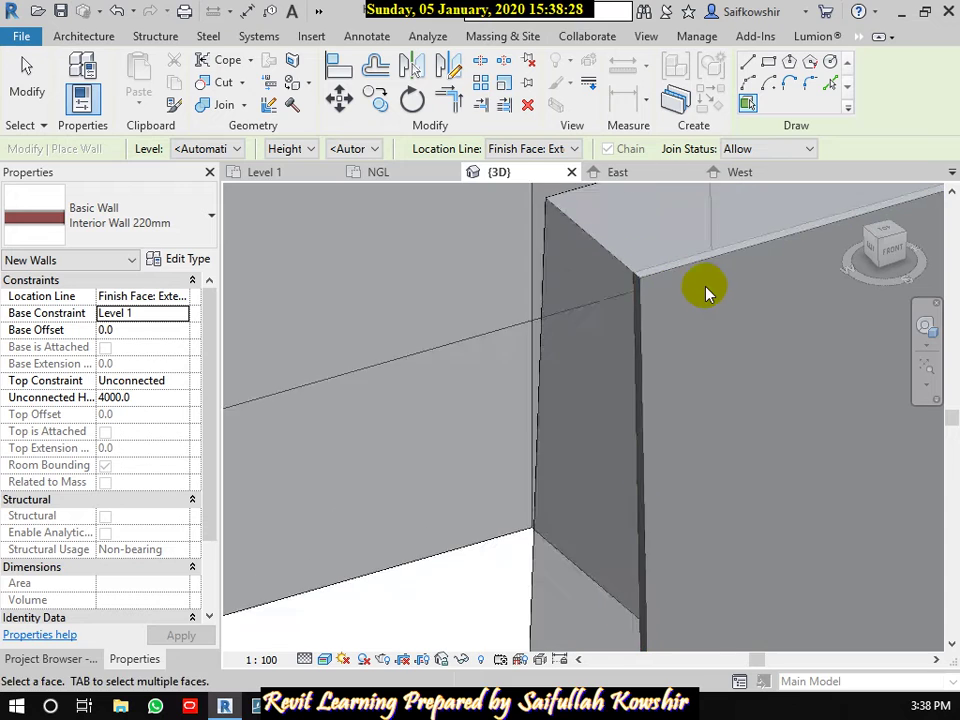
mouse_move(705, 285)
middle_down()
mouse_move(463, 429)
mouse_move(470, 401)
middle_up()
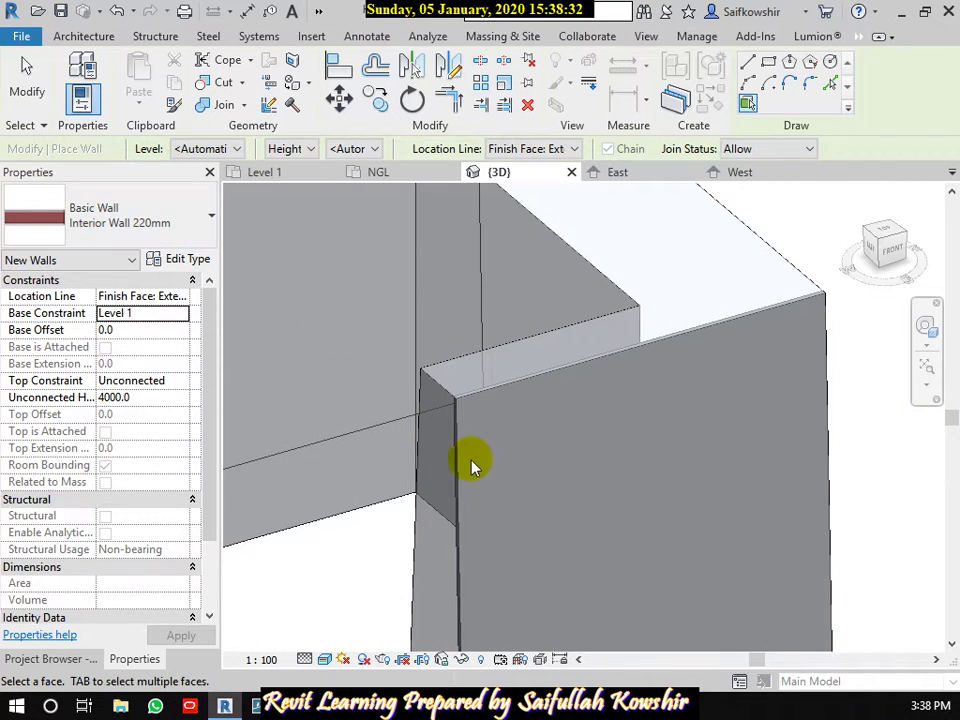
scroll(432, 440, down, 3)
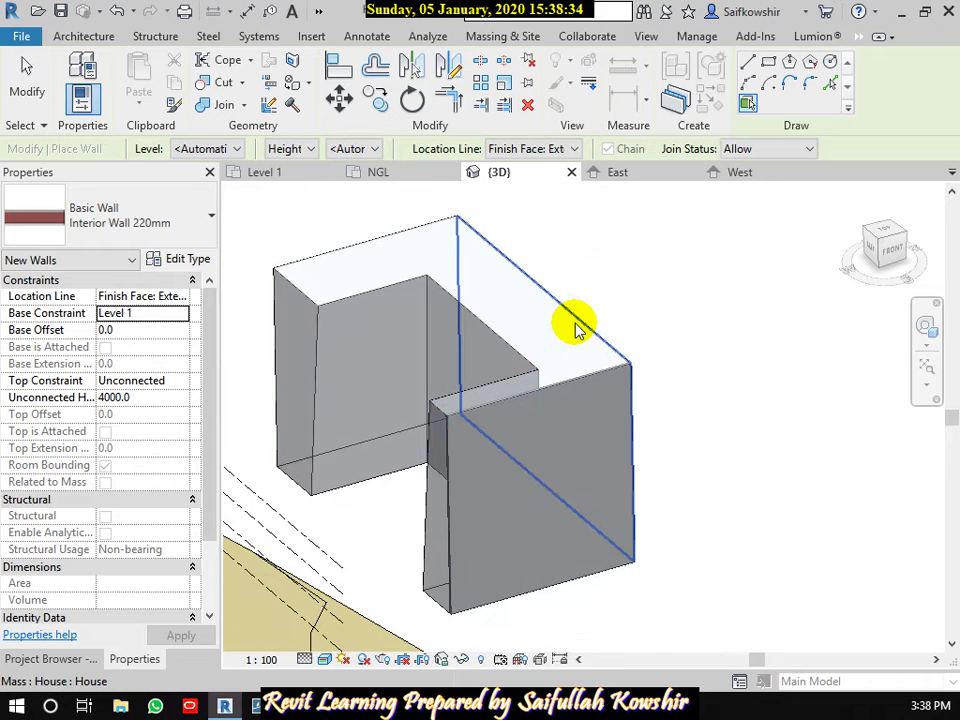
click(24, 76)
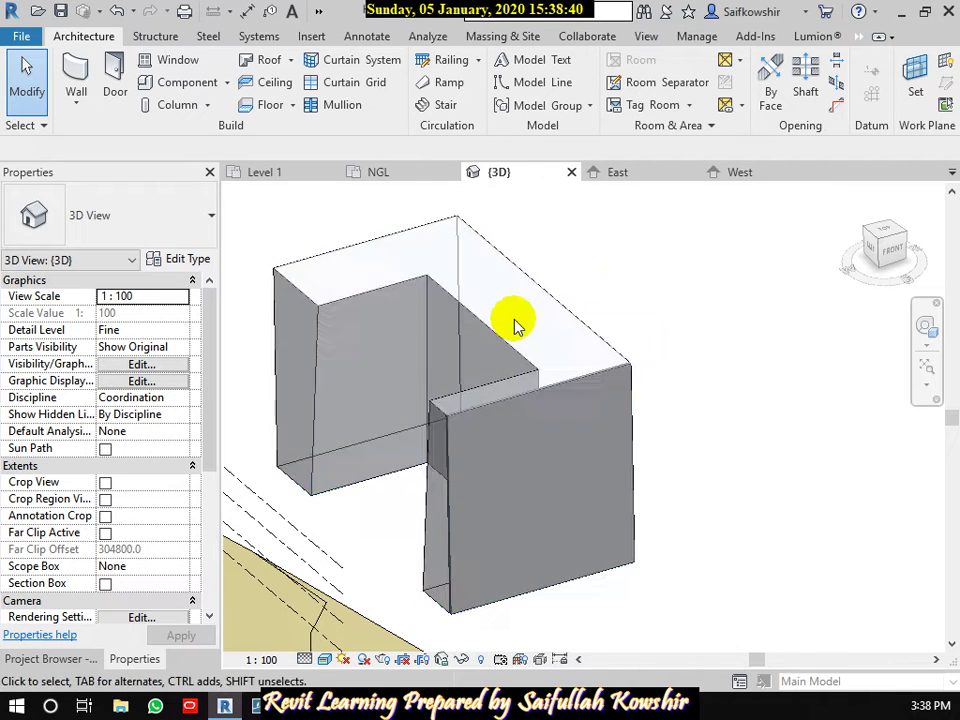
Start Roof by Face from Massing & Site using the Generic Roof - 300mm type.
middle_drag(486, 332, 613, 330)
click(497, 36)
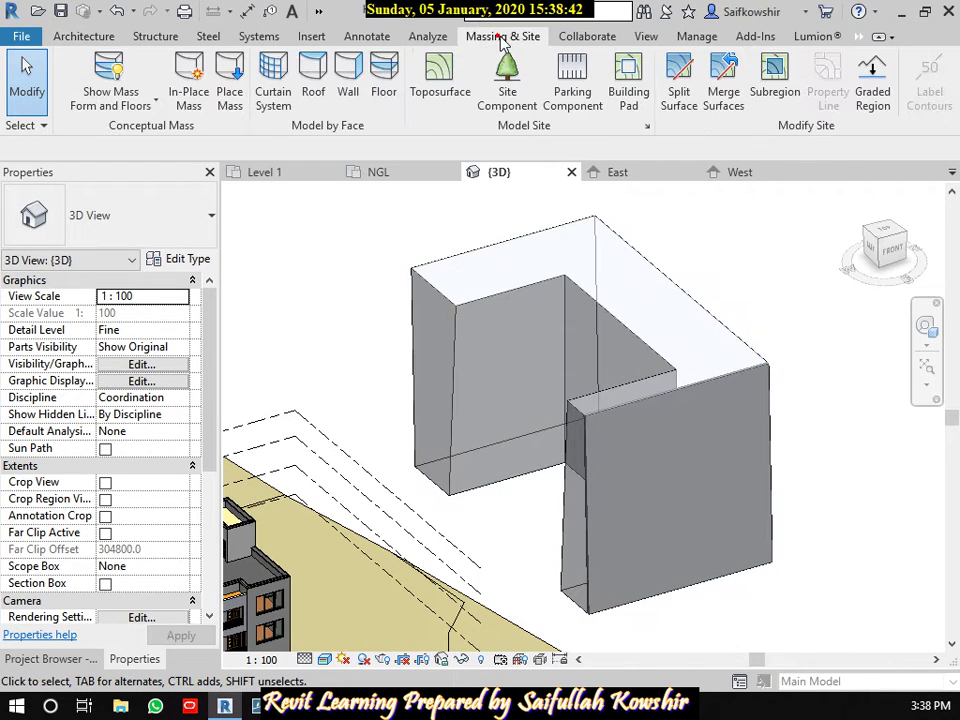
click(310, 95)
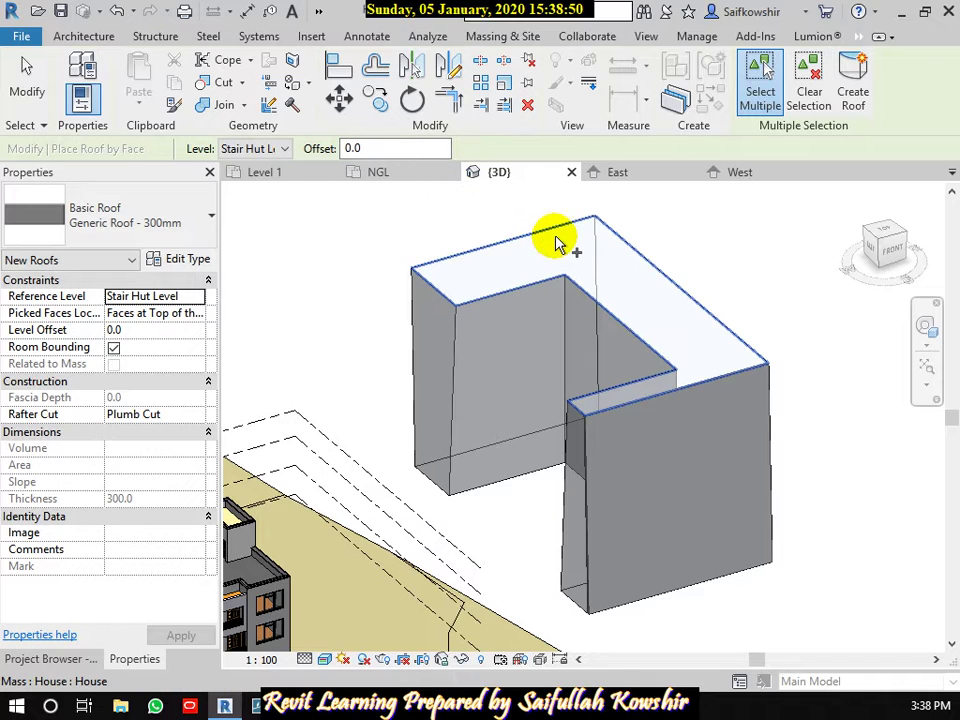
click(125, 232)
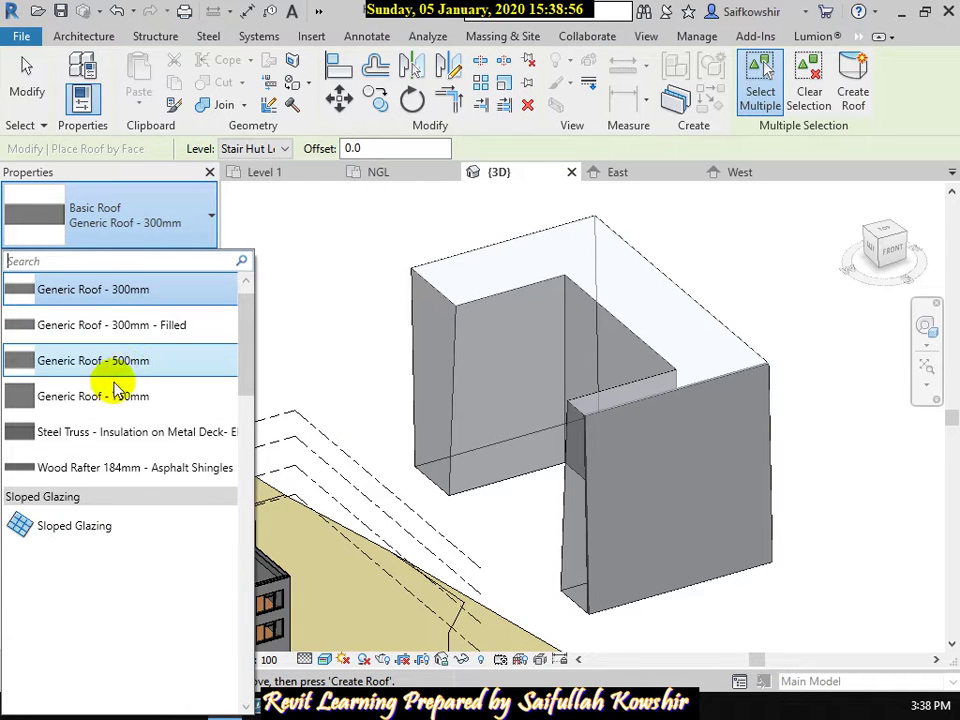
click(93, 298)
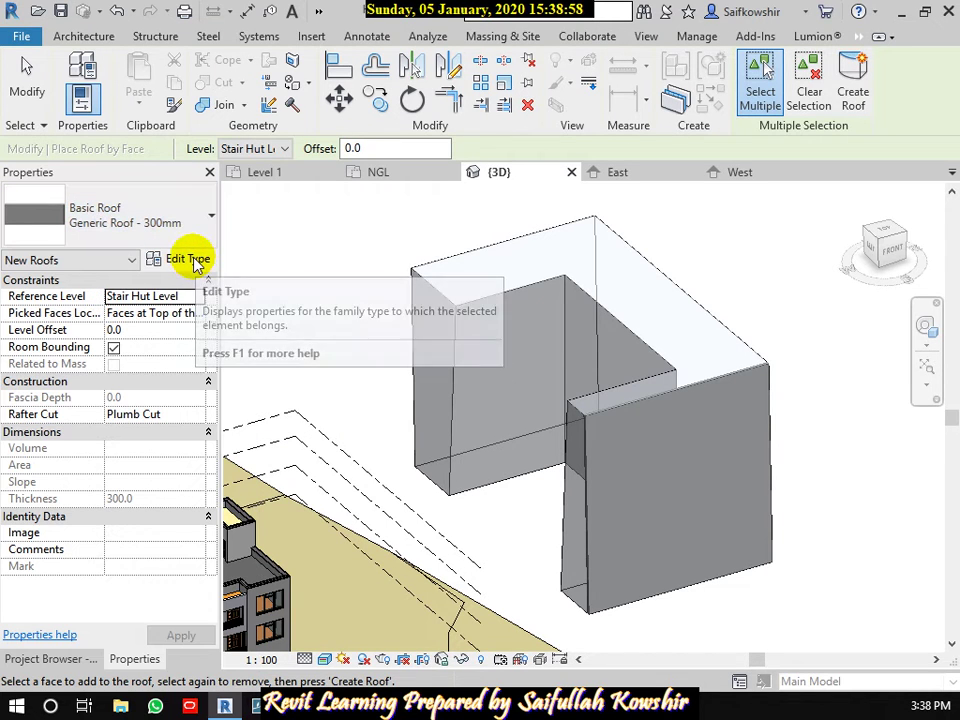
Pick the mass's top face, create the roof, and exit roof-by-face placement.
click(529, 245)
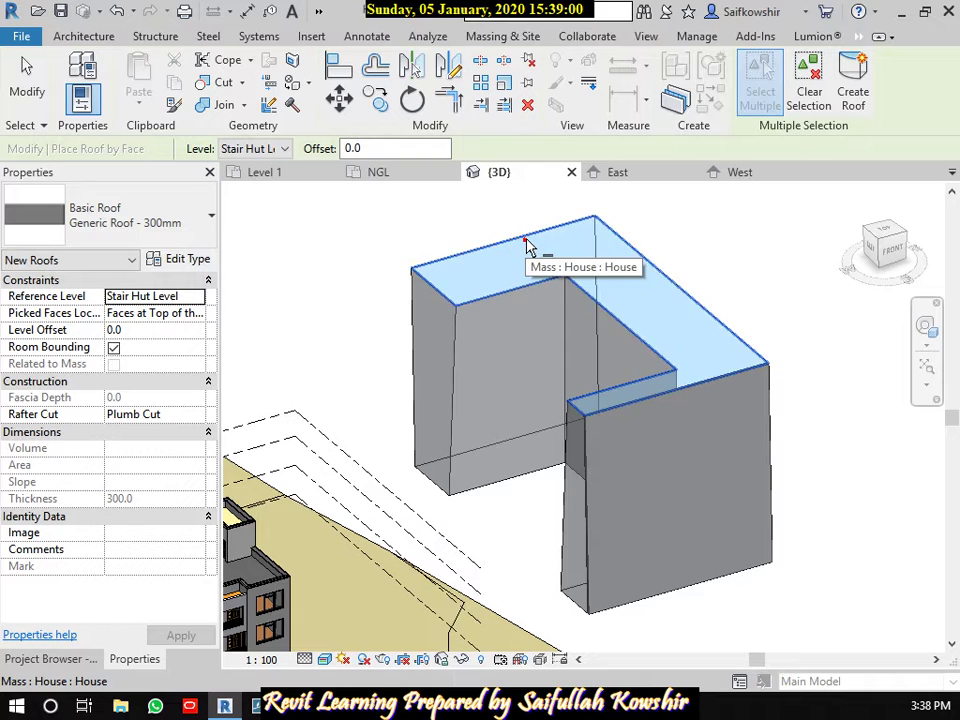
click(851, 88)
scroll(600, 418, up, 2)
scroll(700, 340, up, 2)
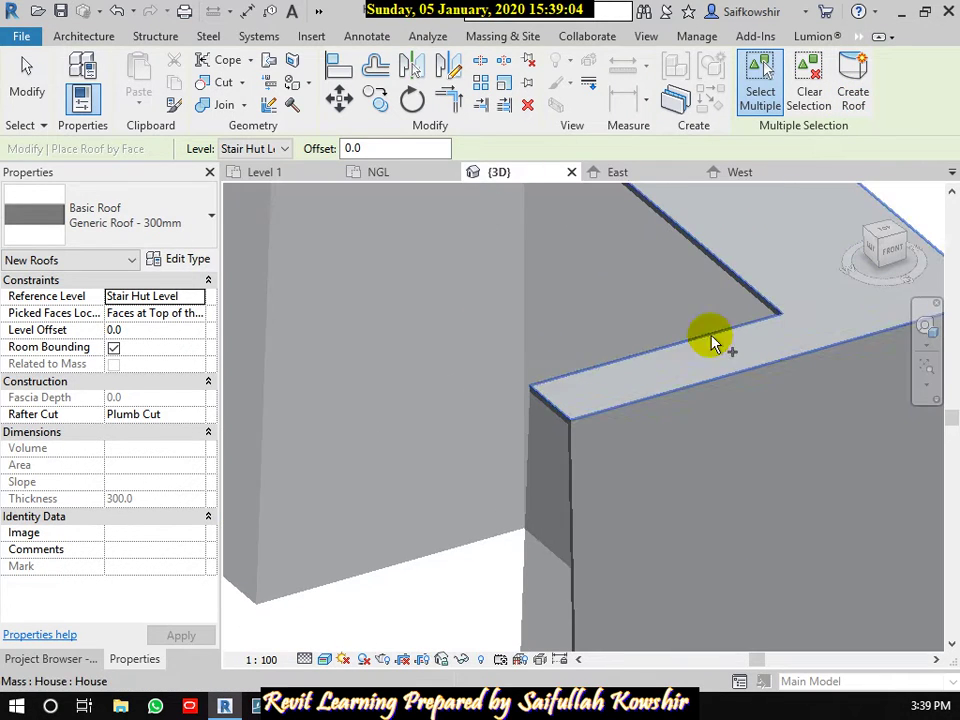
scroll(795, 340, up, 1)
scroll(800, 340, down, 1)
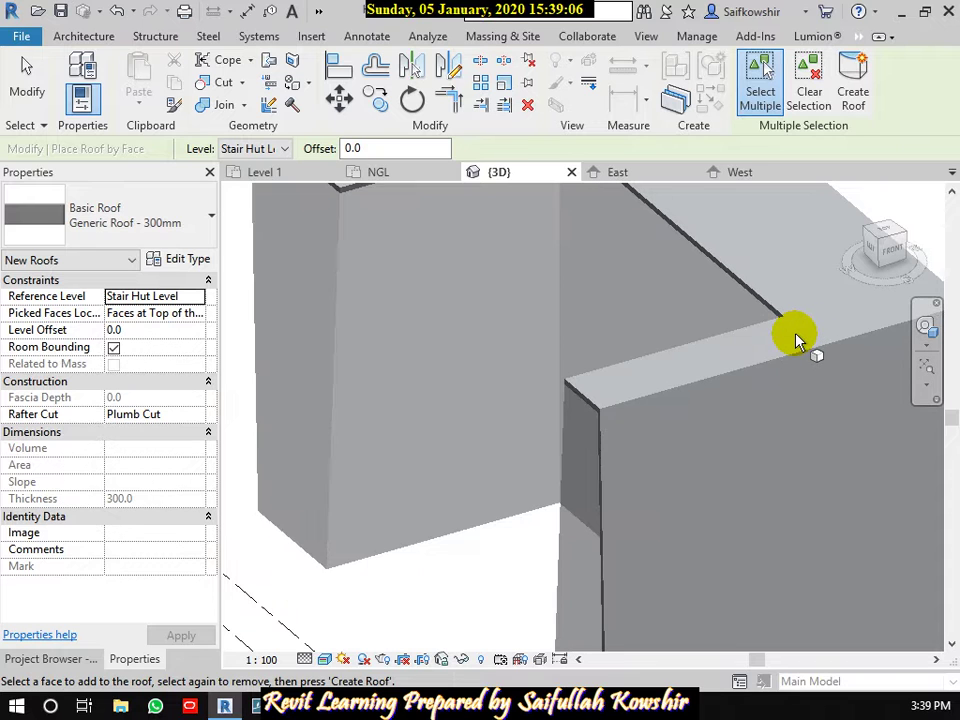
scroll(797, 339, down, 1)
scroll(795, 341, down, 2)
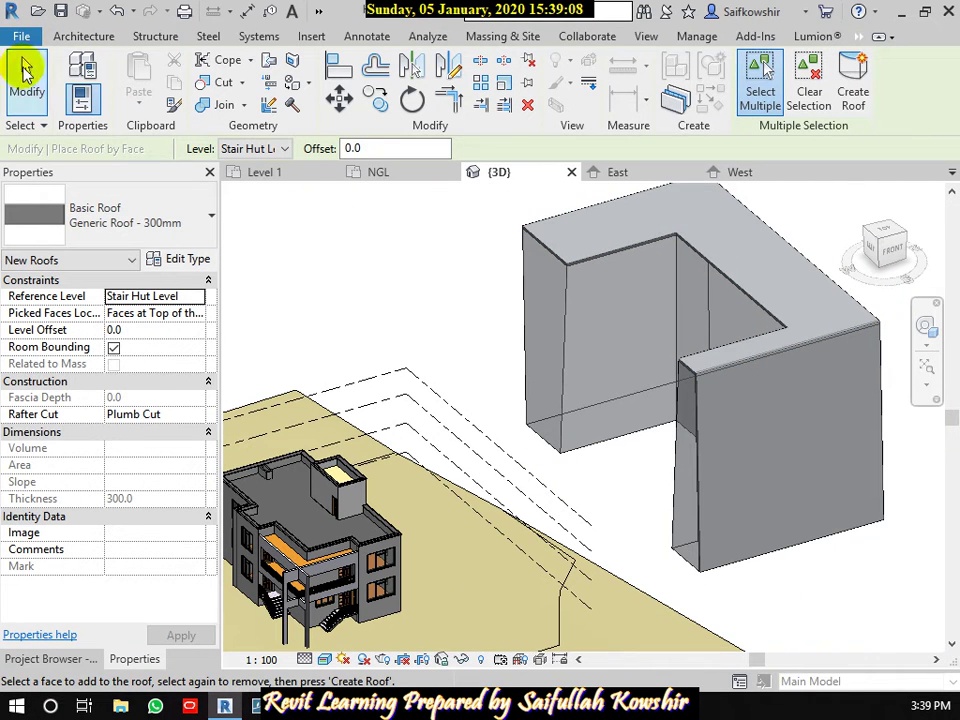
click(27, 82)
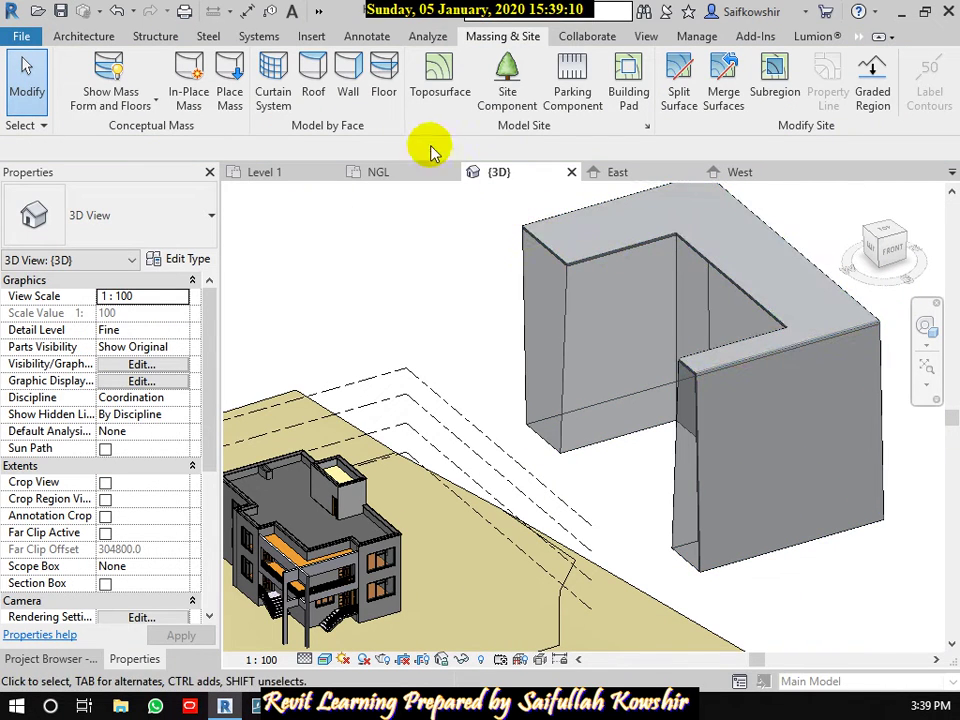
Attempt Floor by Face with Create Floor, then restore the Revit window to a smaller size.
click(383, 88)
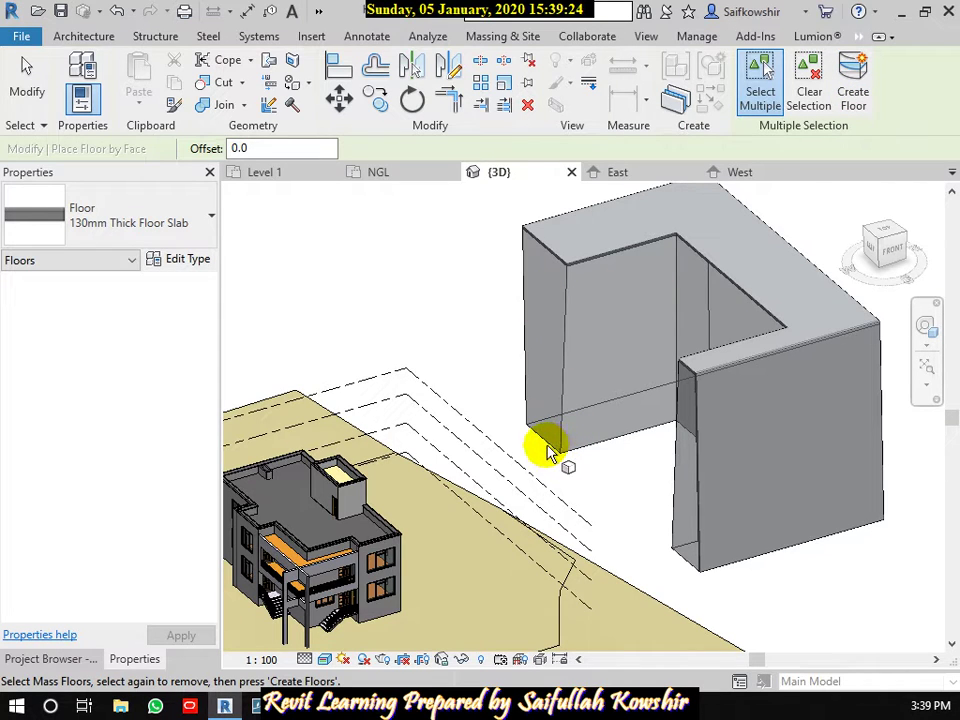
click(855, 86)
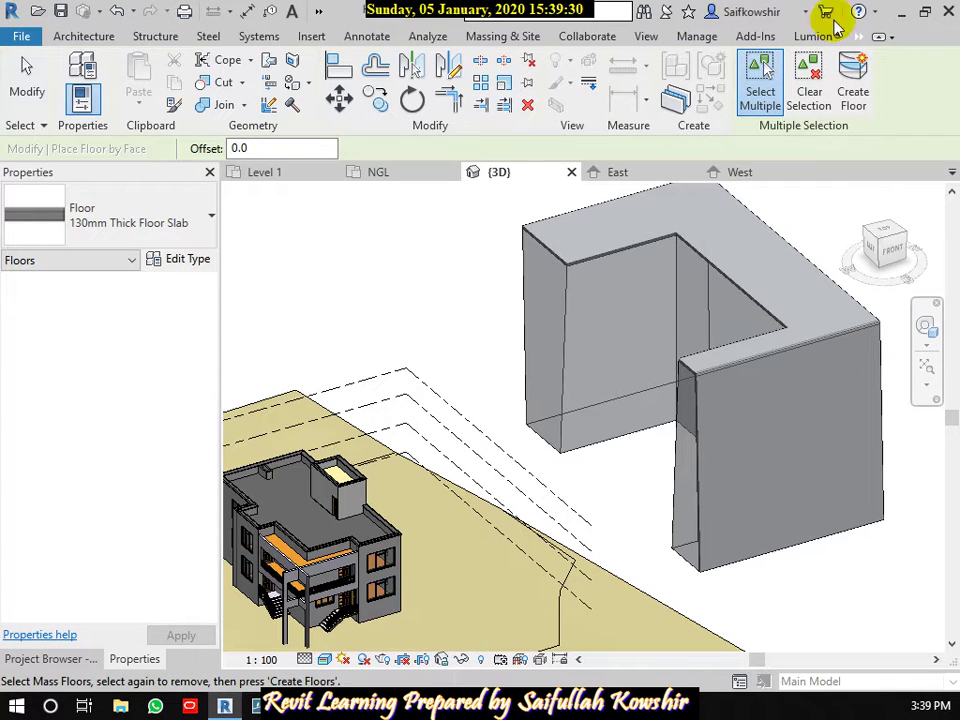
click(925, 11)
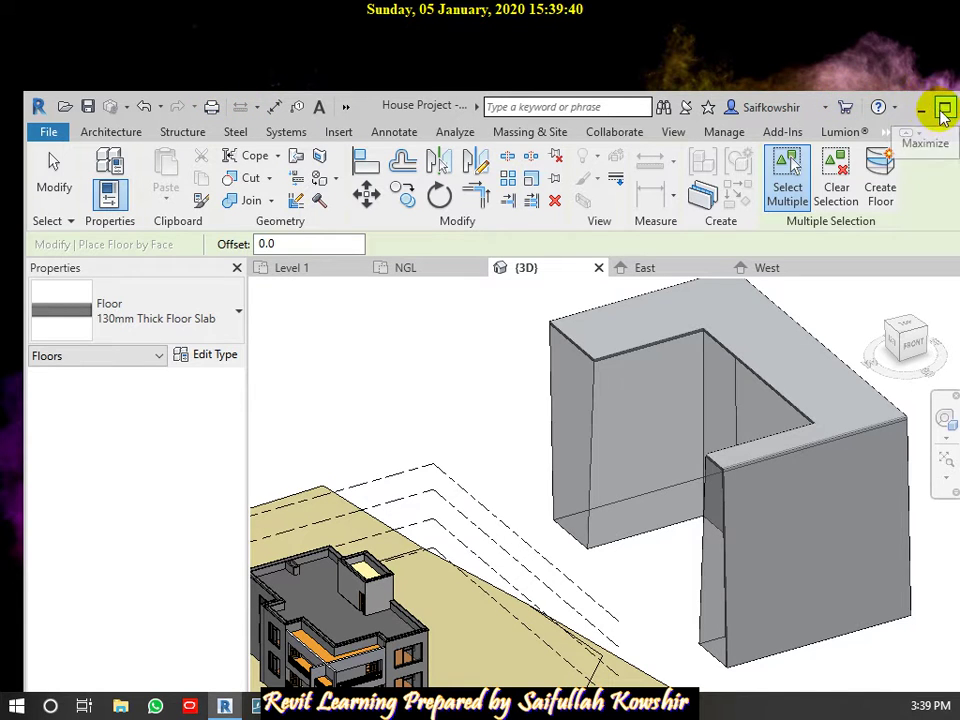
scroll(720, 317, down, 3)
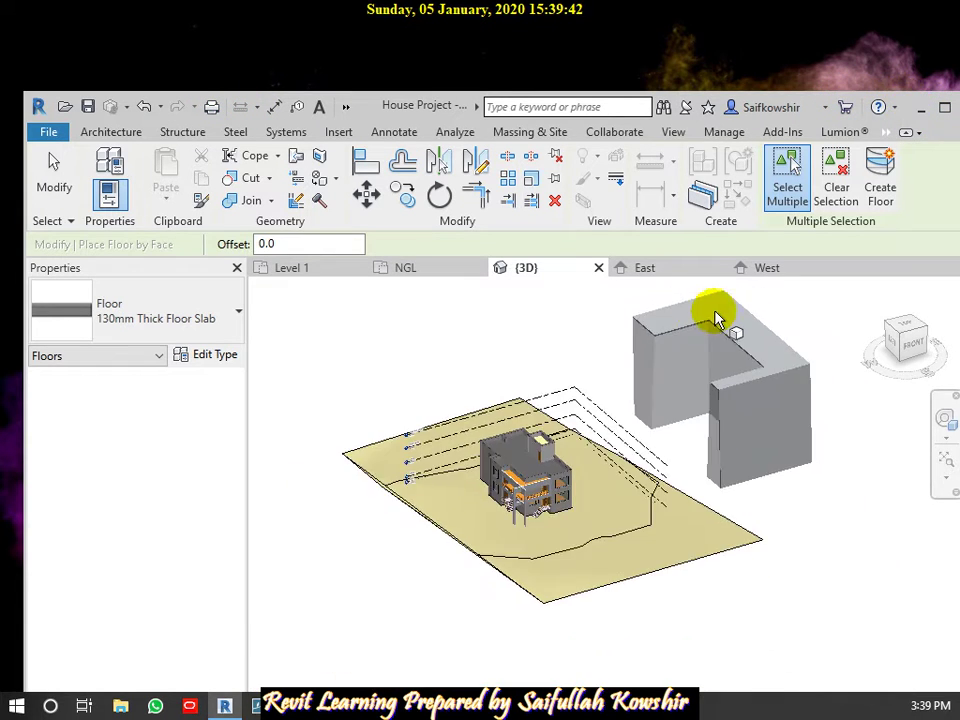
middle_drag(518, 334, 480, 380)
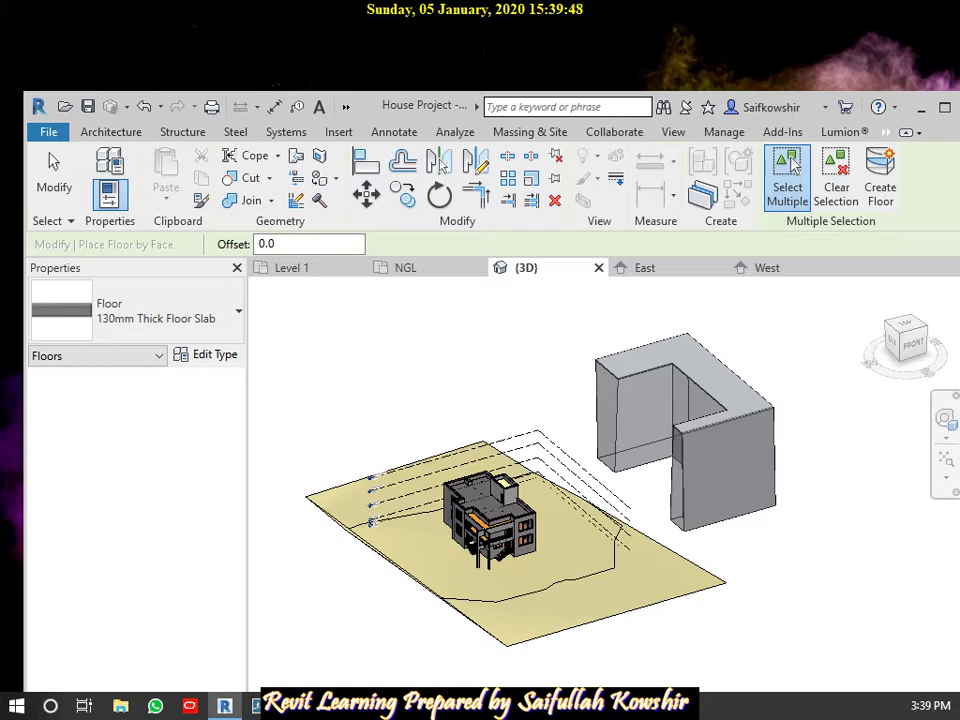
Narrow the Revit window, orbit the 3D view, and exit floor-by-face placement.
drag(958, 334, 883, 334)
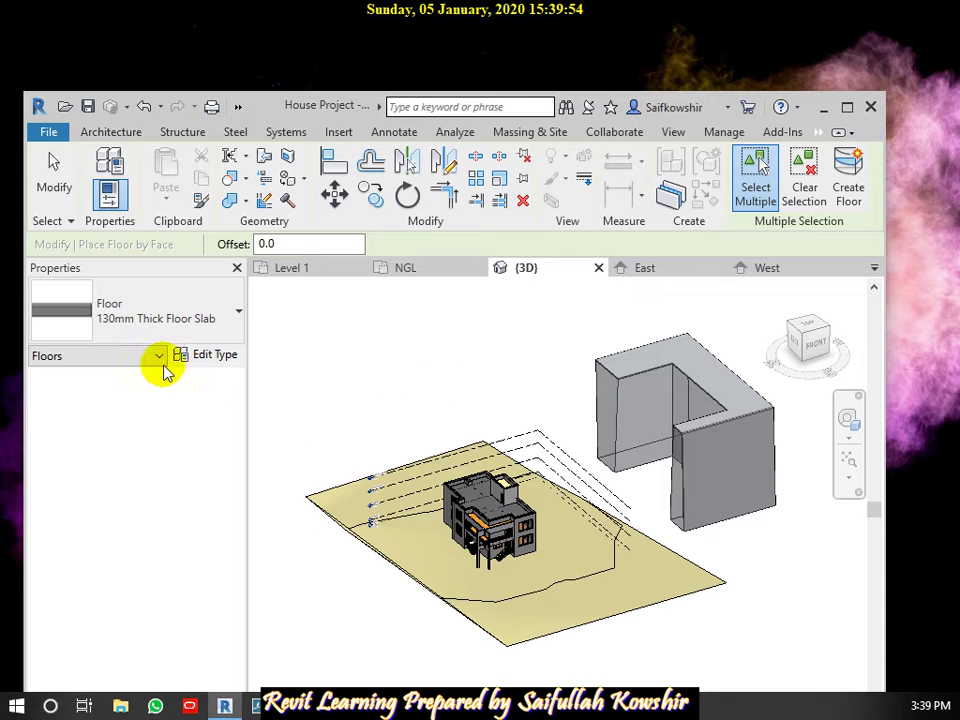
scroll(632, 445, up, 3)
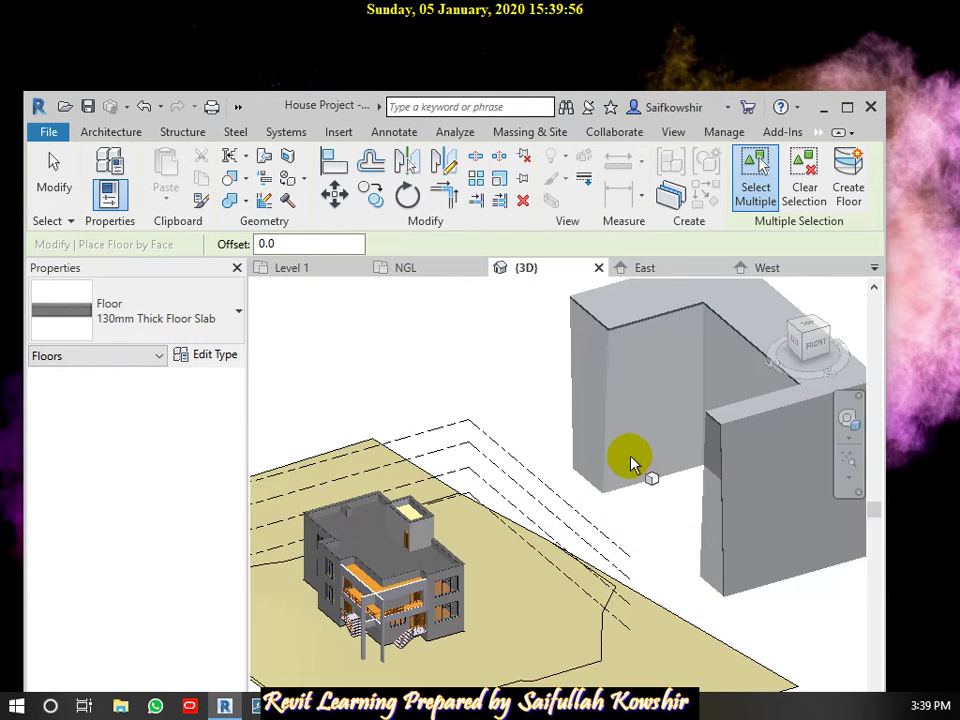
scroll(628, 456, up, 2)
shift+middle_drag(620, 493, 593, 485)
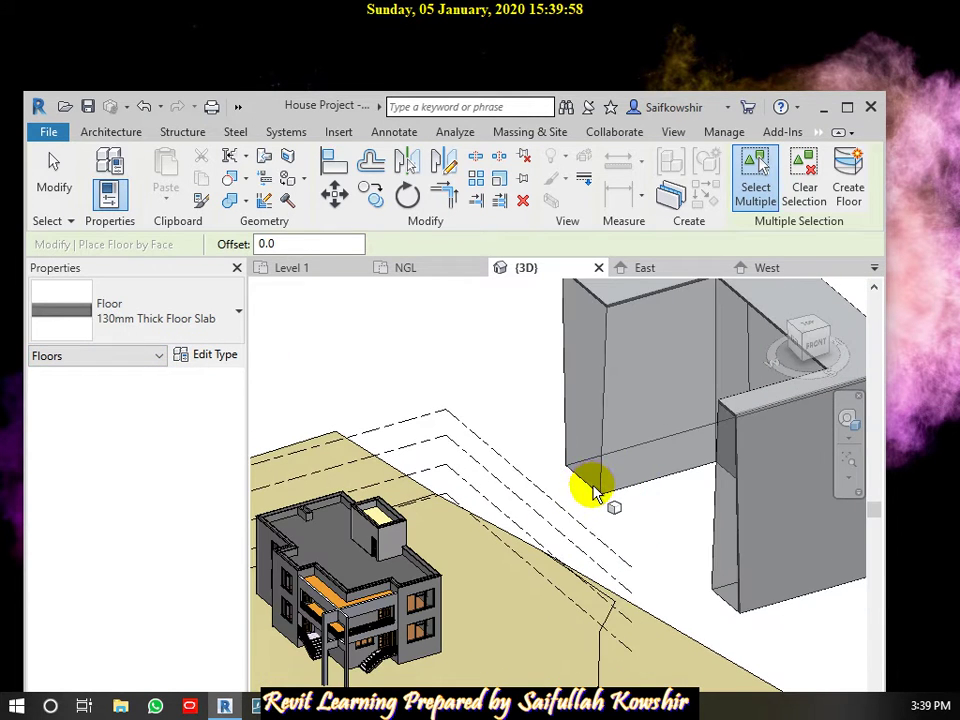
scroll(595, 488, down, 3)
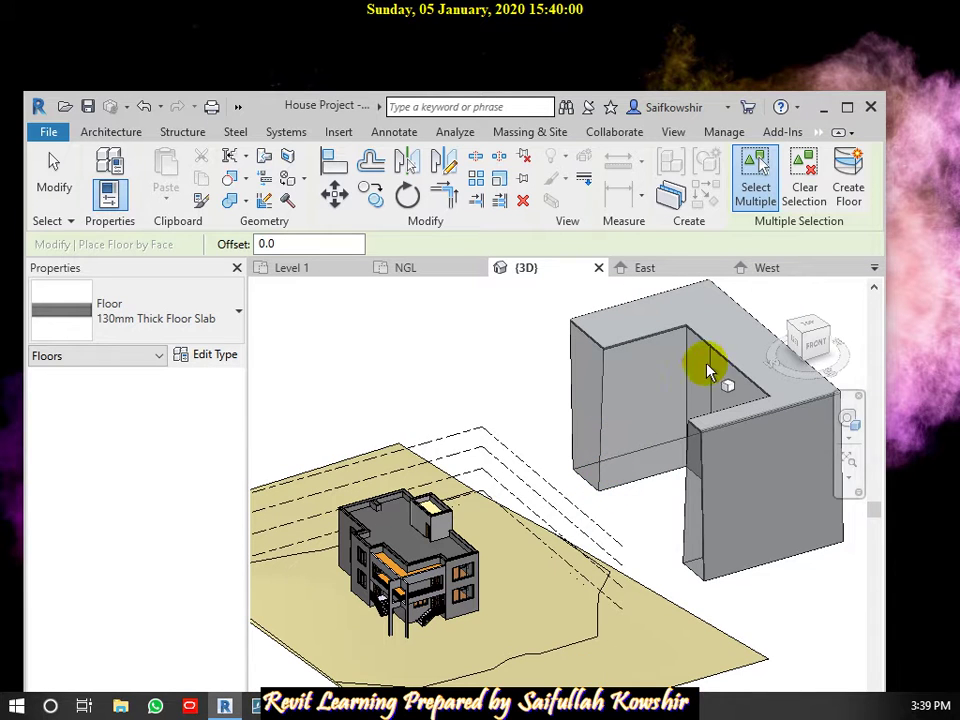
click(45, 166)
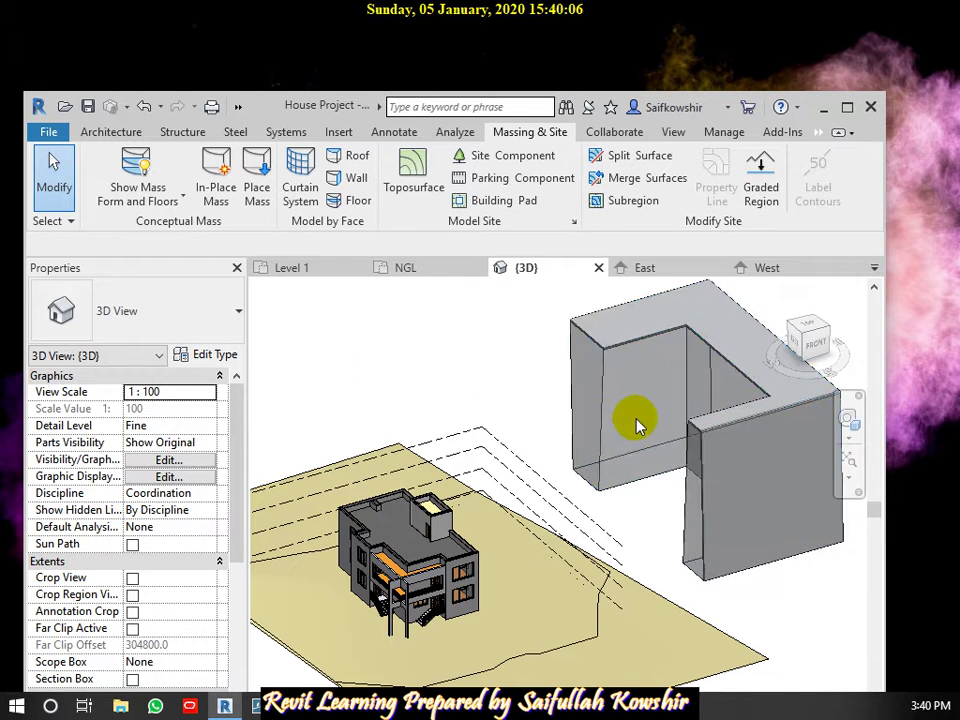
scroll(708, 468, down, 2)
scroll(632, 523, down, 2)
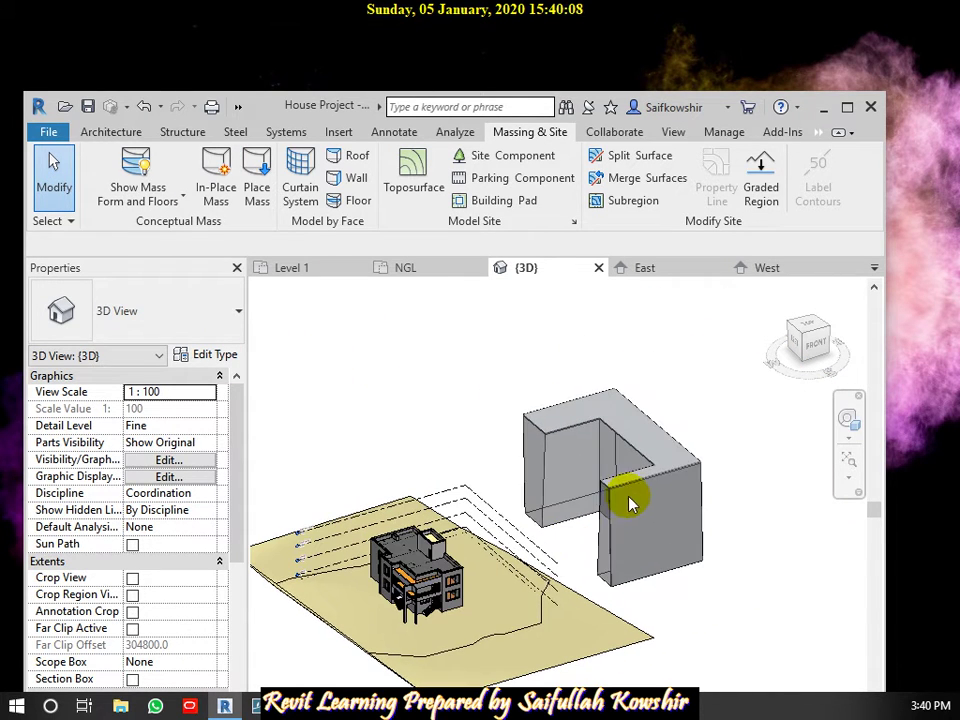
Open the Level 1 plan, centre house and mass, and restart Floor by Face with Select Multiple.
click(313, 272)
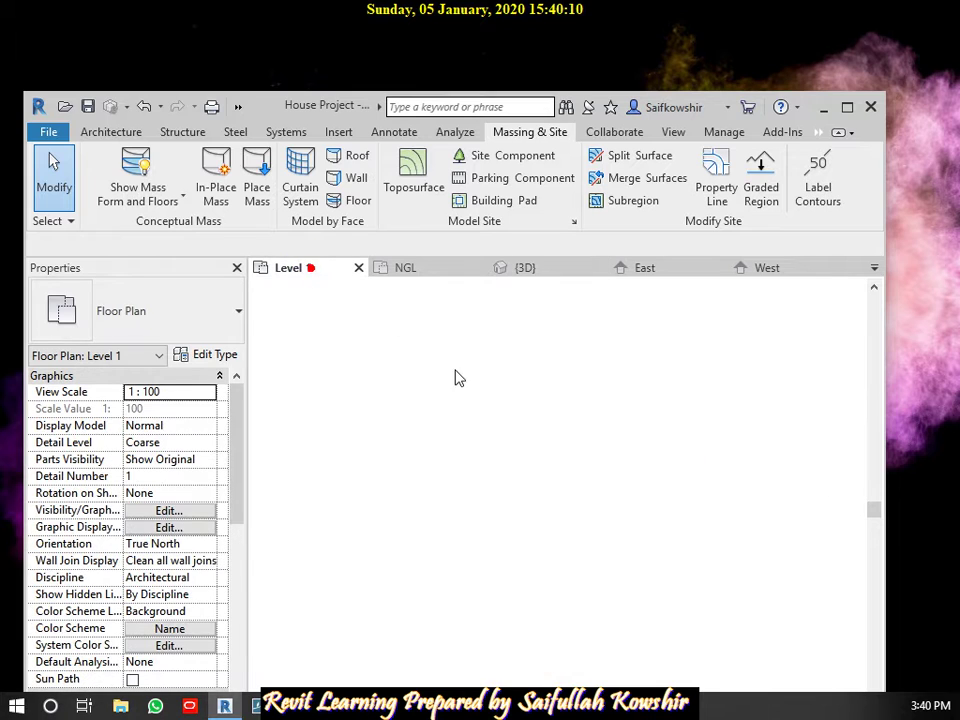
scroll(639, 545, up, 2)
scroll(639, 545, down, 2)
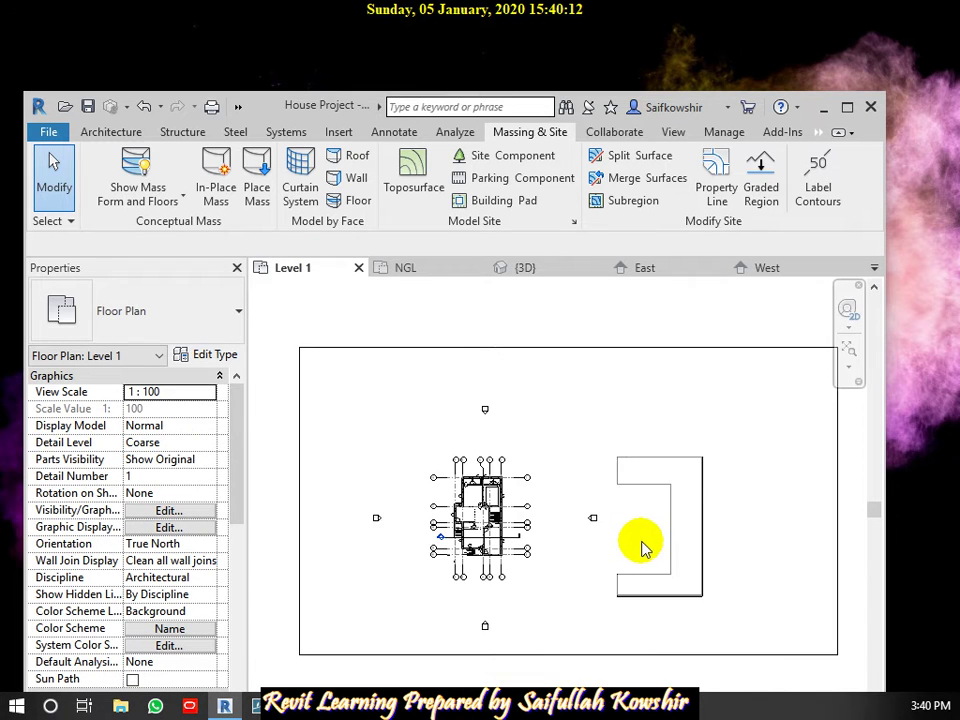
middle_drag(639, 545, 587, 525)
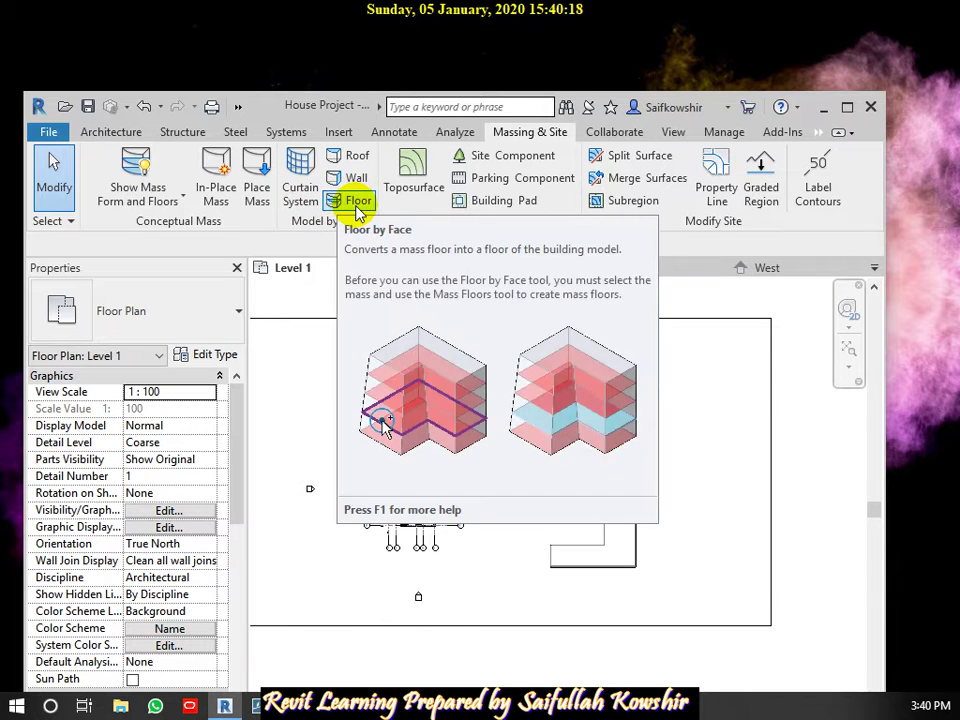
click(357, 203)
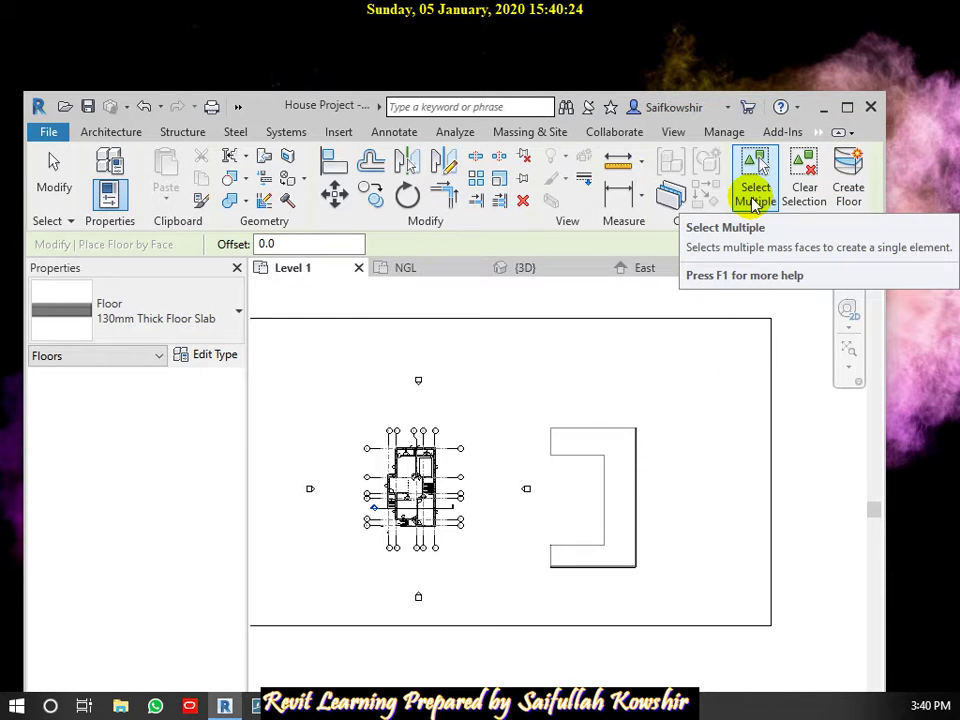
mouse_move(755, 190)
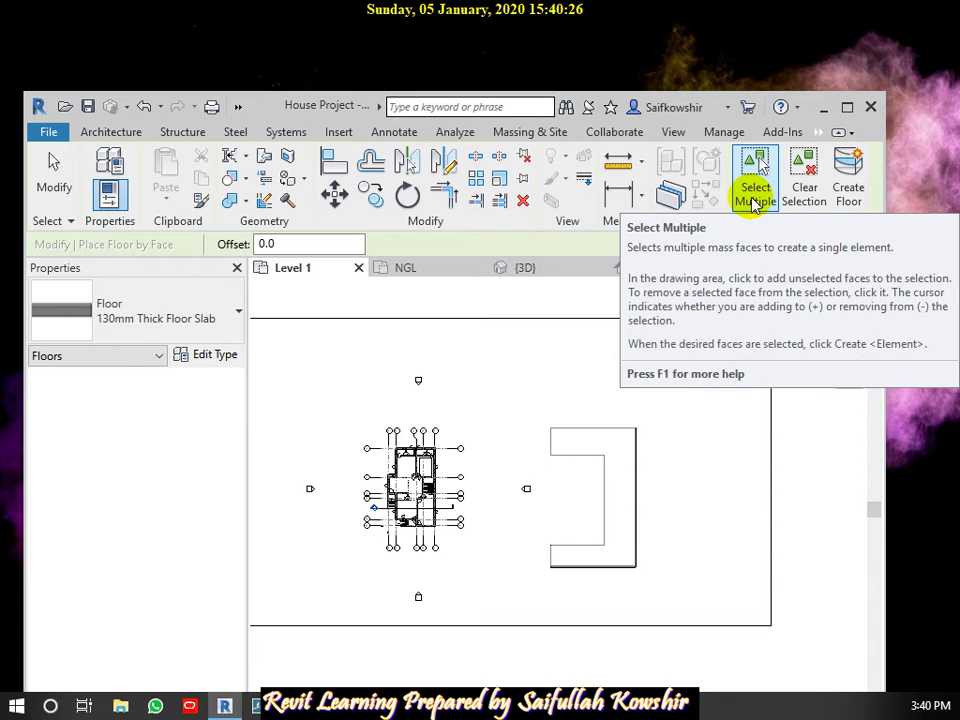
click(755, 200)
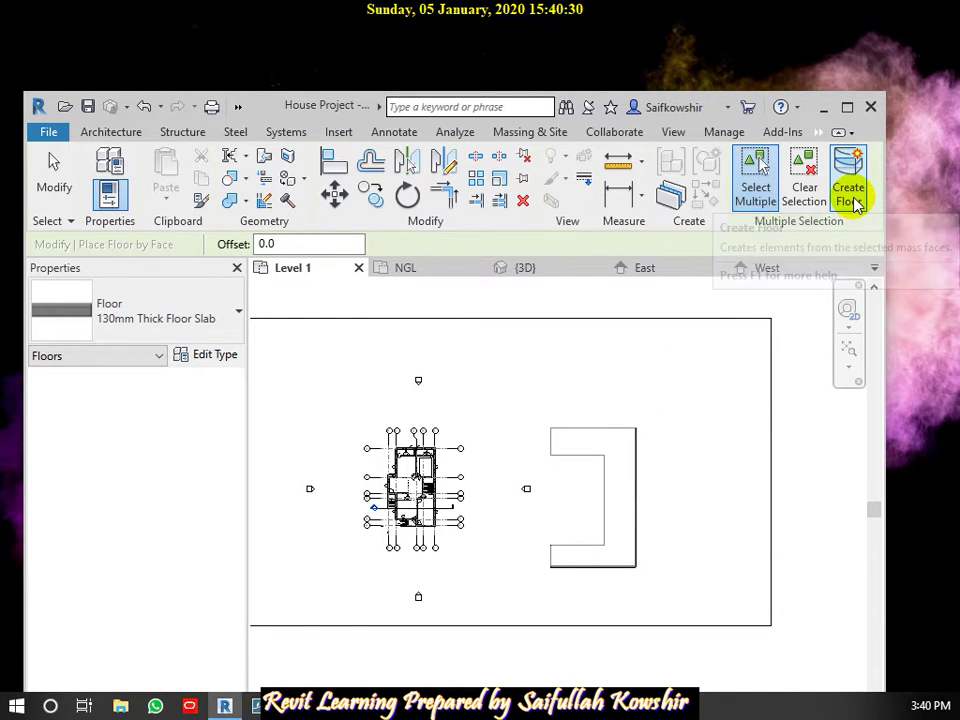
click(807, 200)
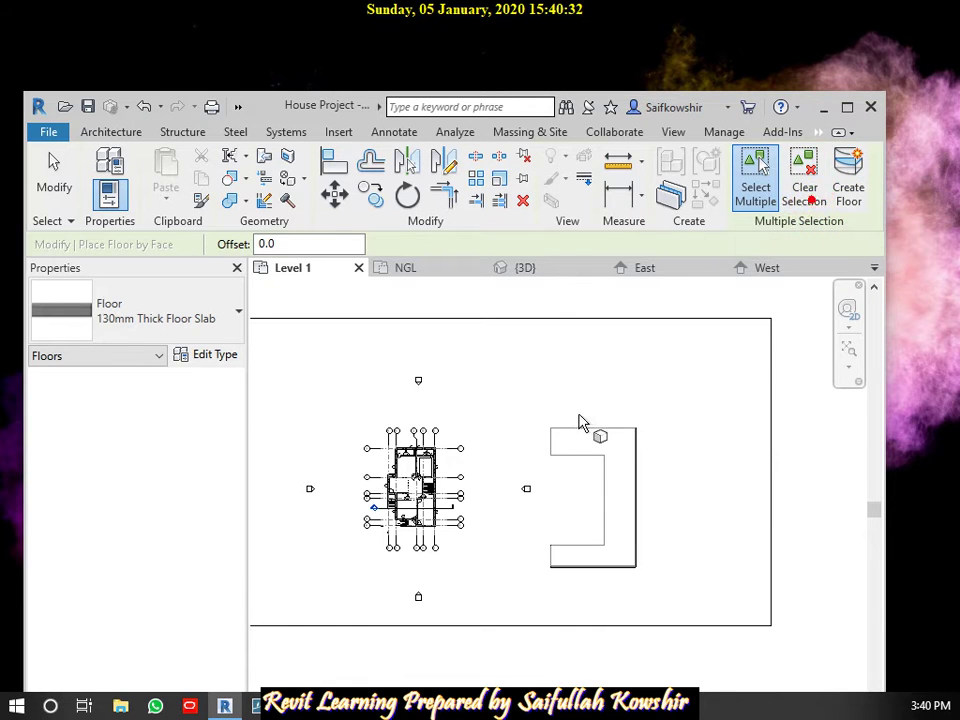
Switch to the {3D} view and open the mass with Edit In-Place.
click(512, 270)
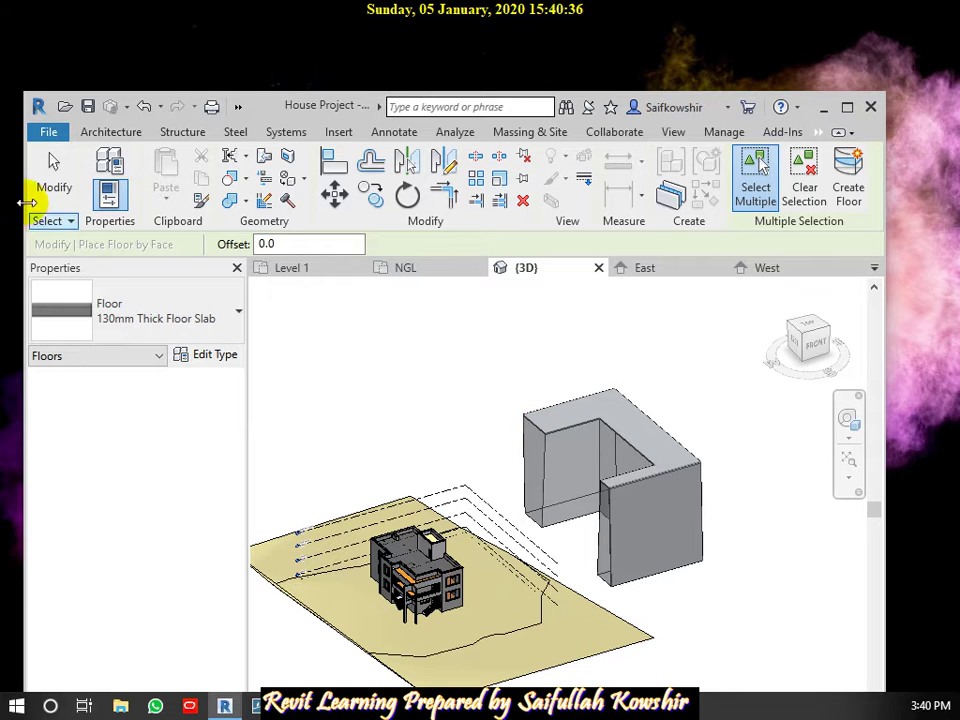
click(52, 188)
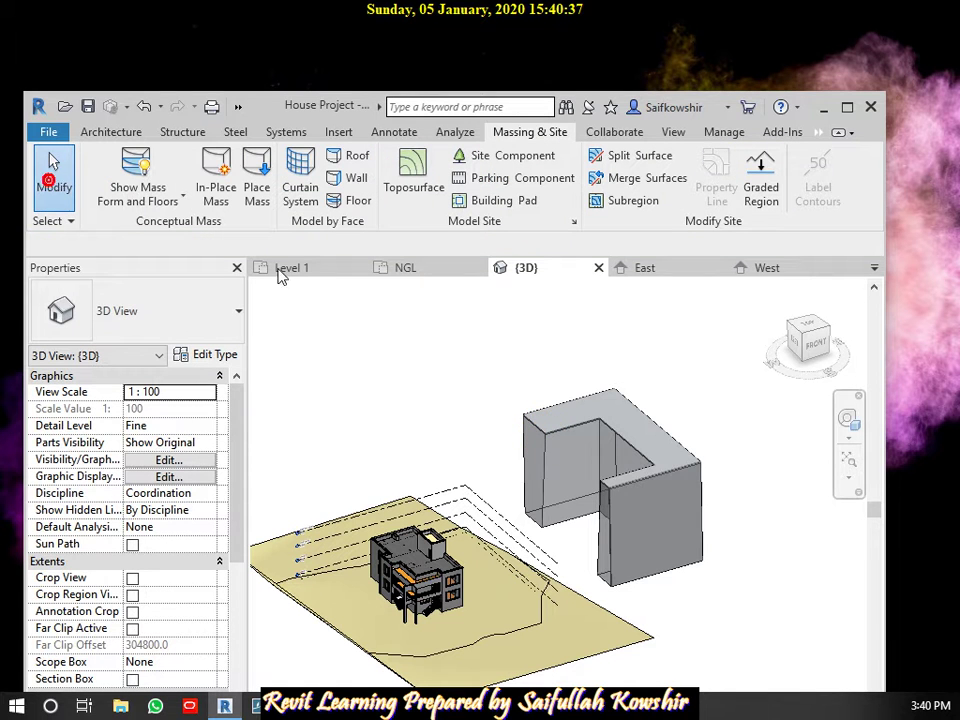
click(549, 475)
click(549, 475)
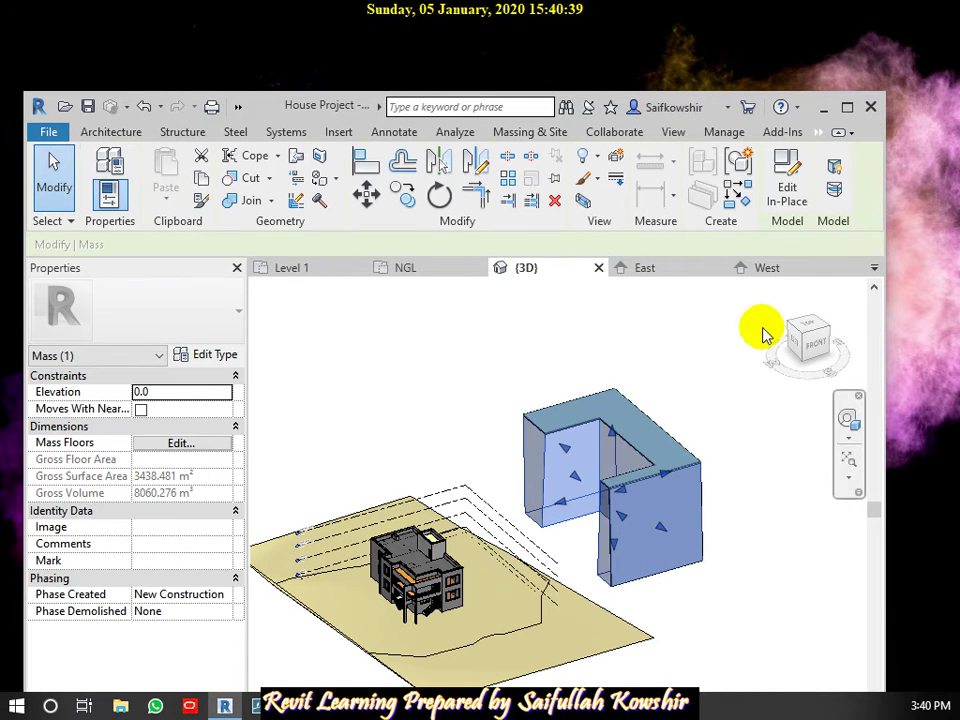
click(788, 193)
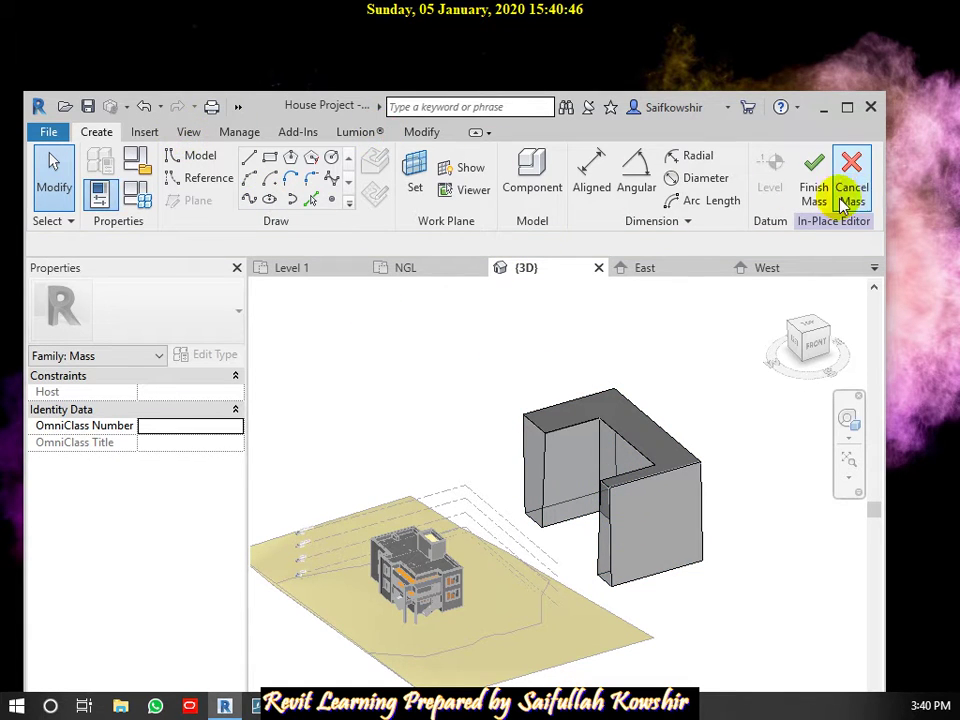
Browse the in-place editor's ribbon tabs, then Finish Mass without changes.
click(147, 137)
click(188, 134)
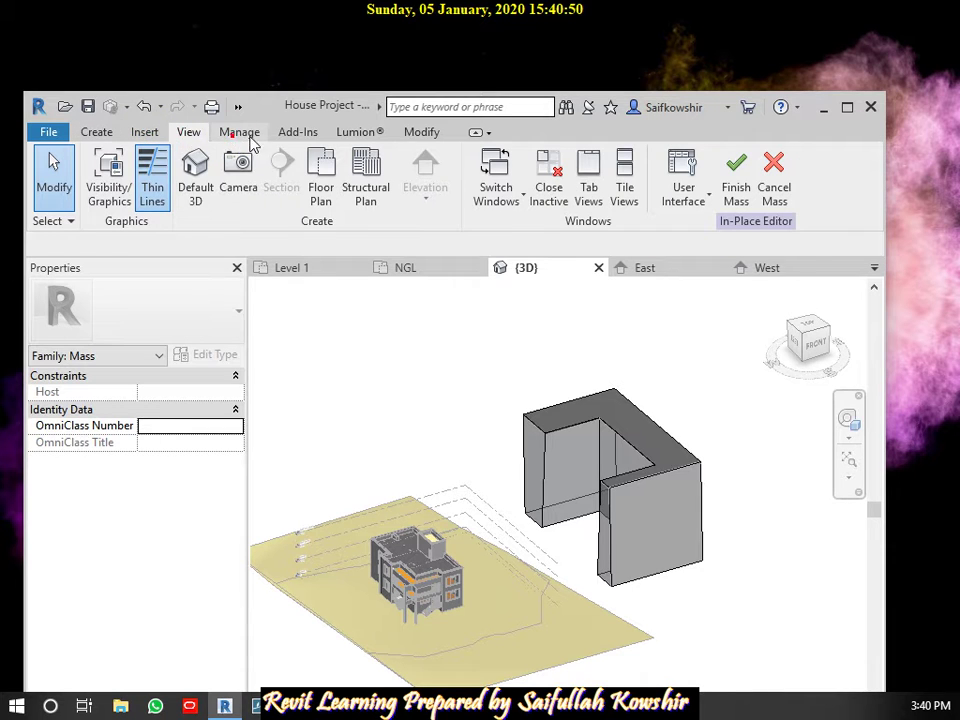
click(245, 136)
click(295, 136)
click(355, 134)
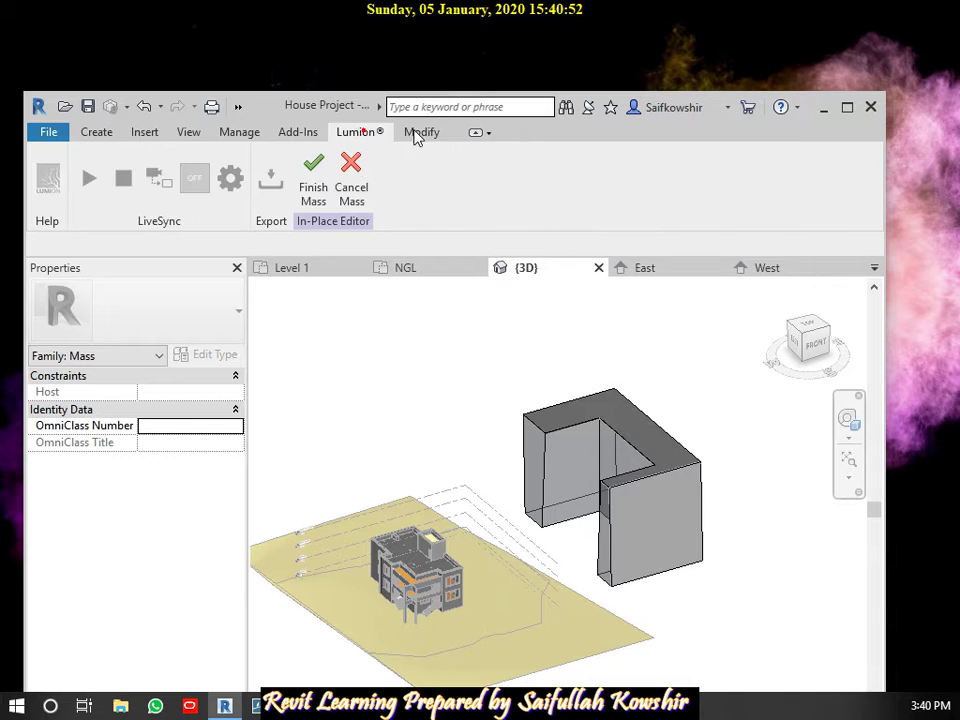
click(420, 134)
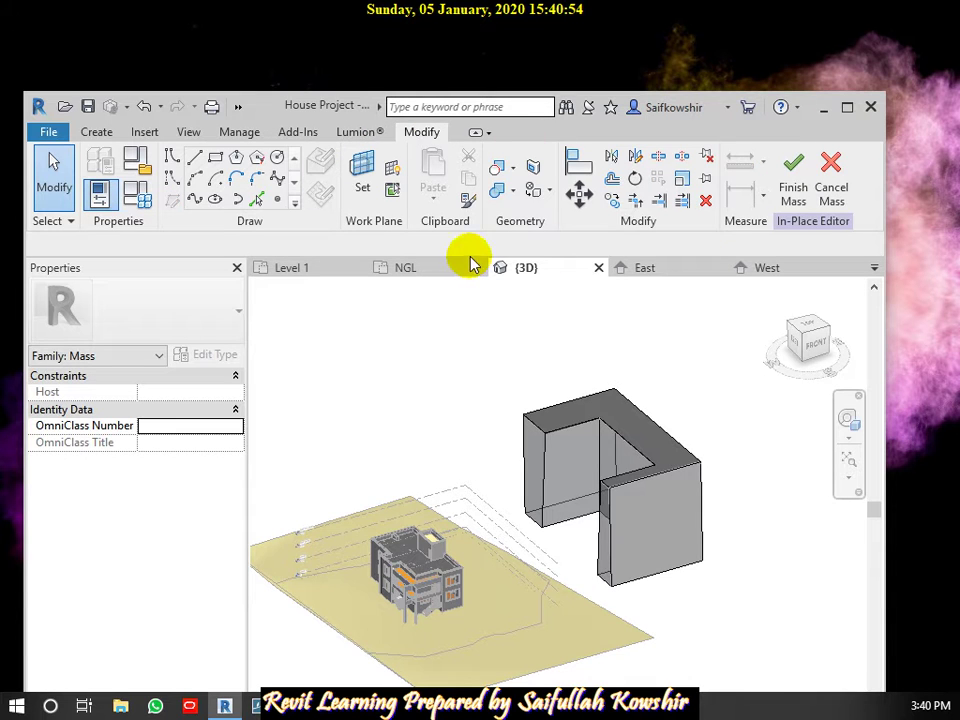
click(793, 168)
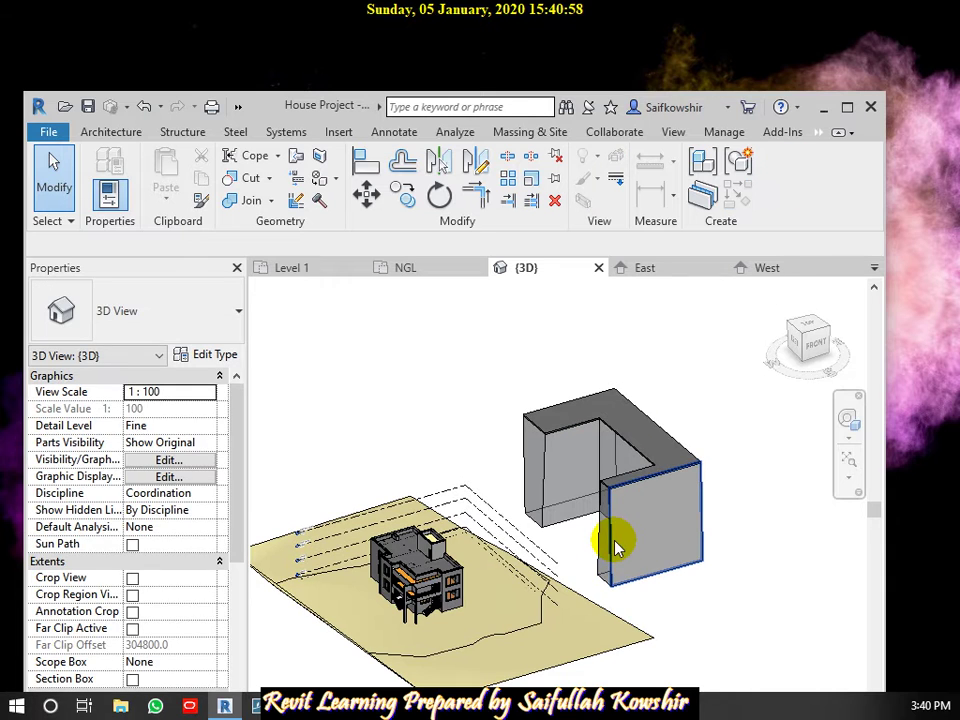
Assign Mass Floors at Level 1 and Level 2, giving 779.292 m² gross floor area.
click(612, 560)
click(612, 560)
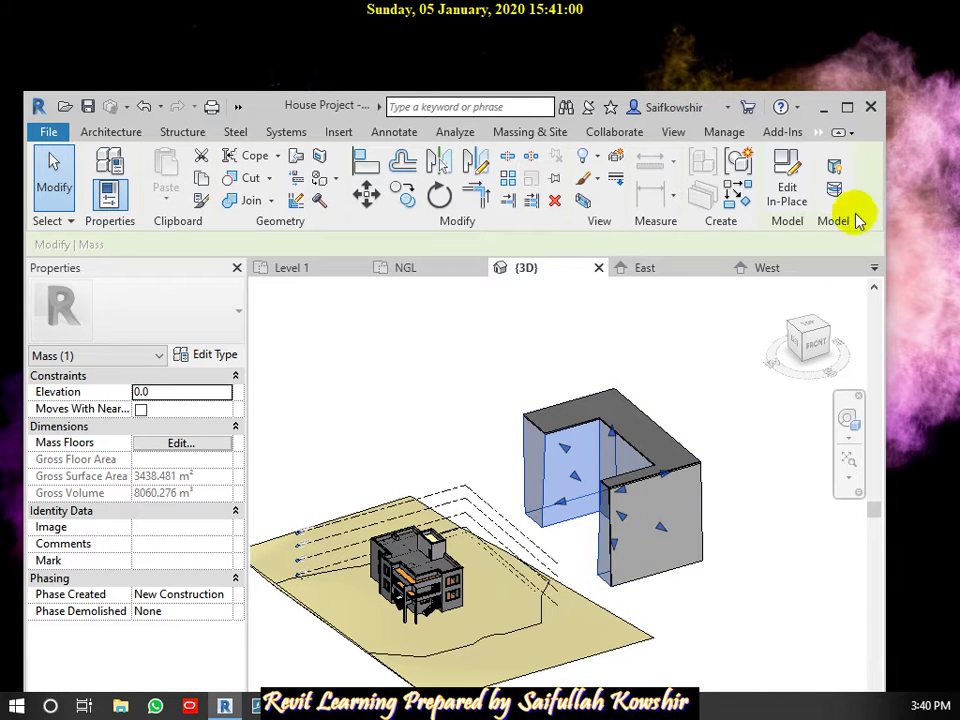
click(835, 193)
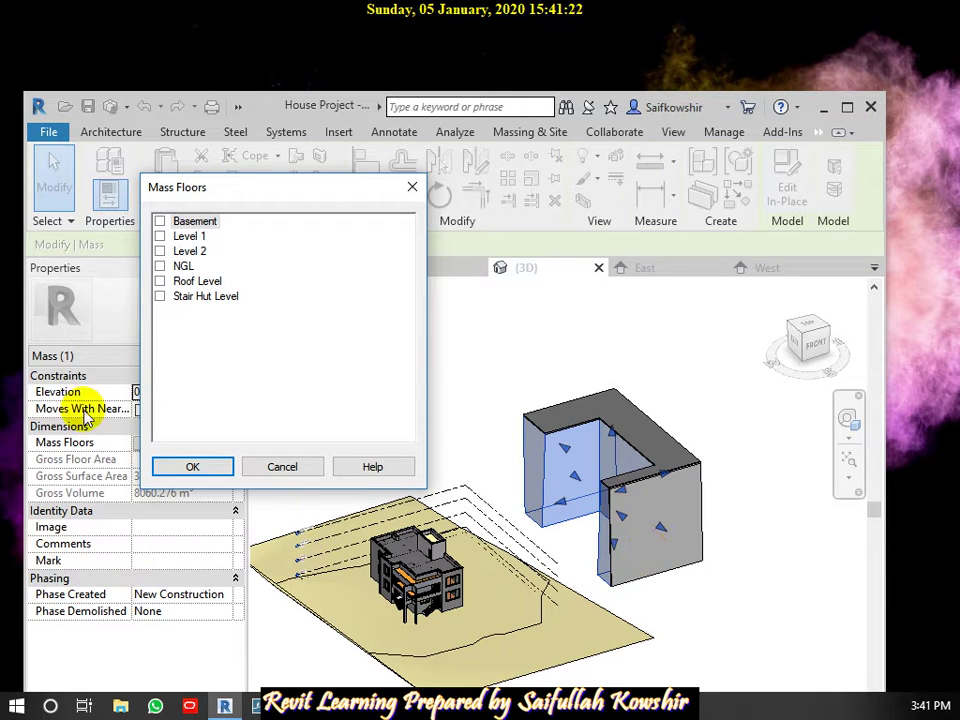
click(160, 251)
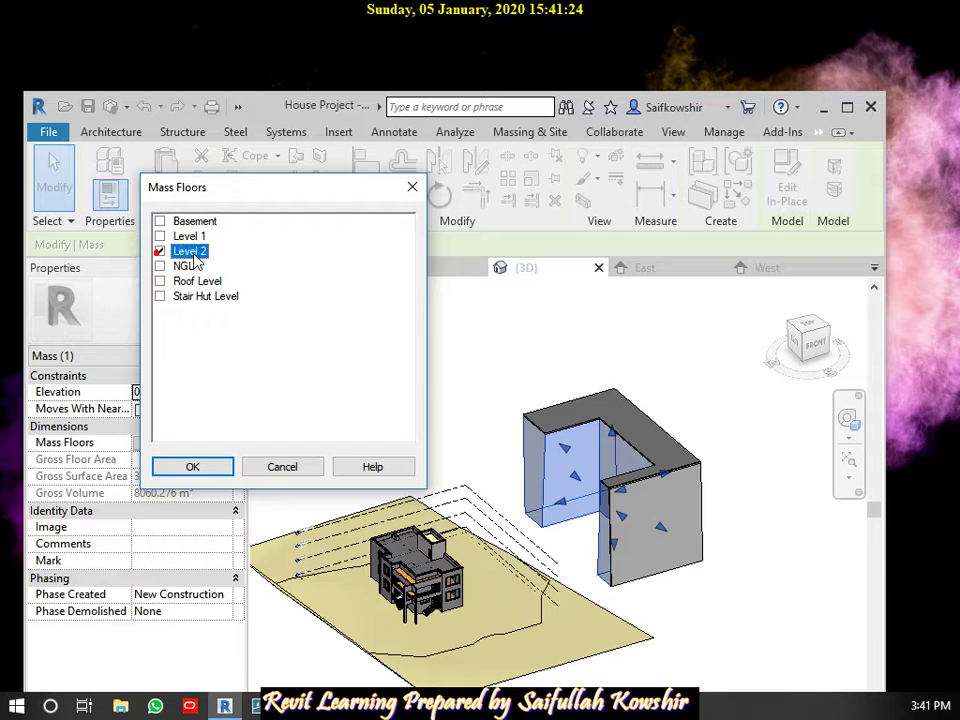
click(160, 237)
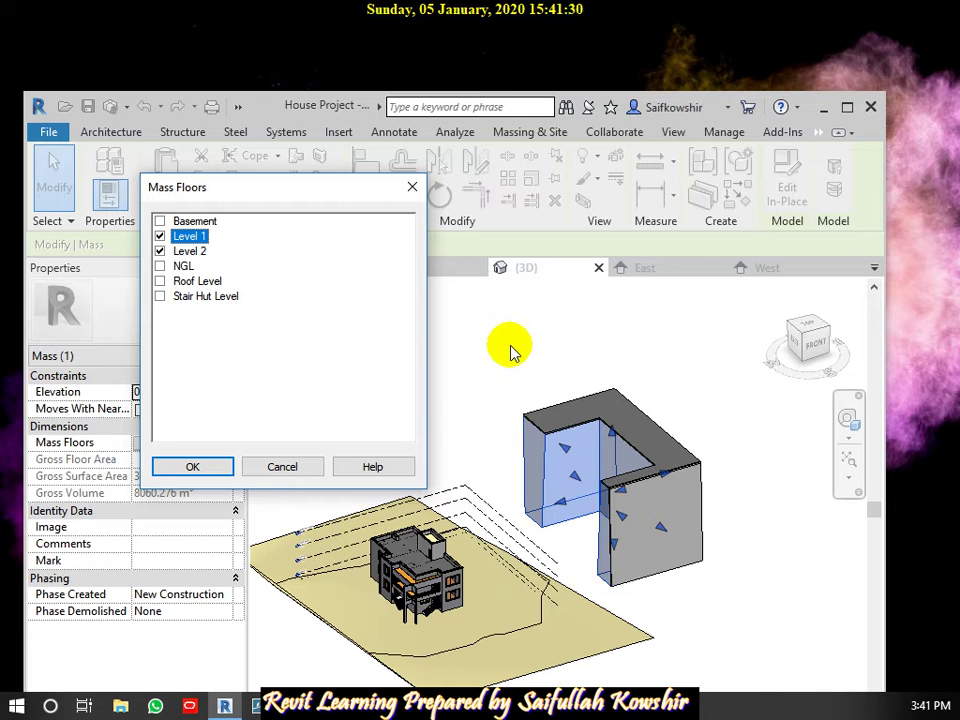
click(203, 468)
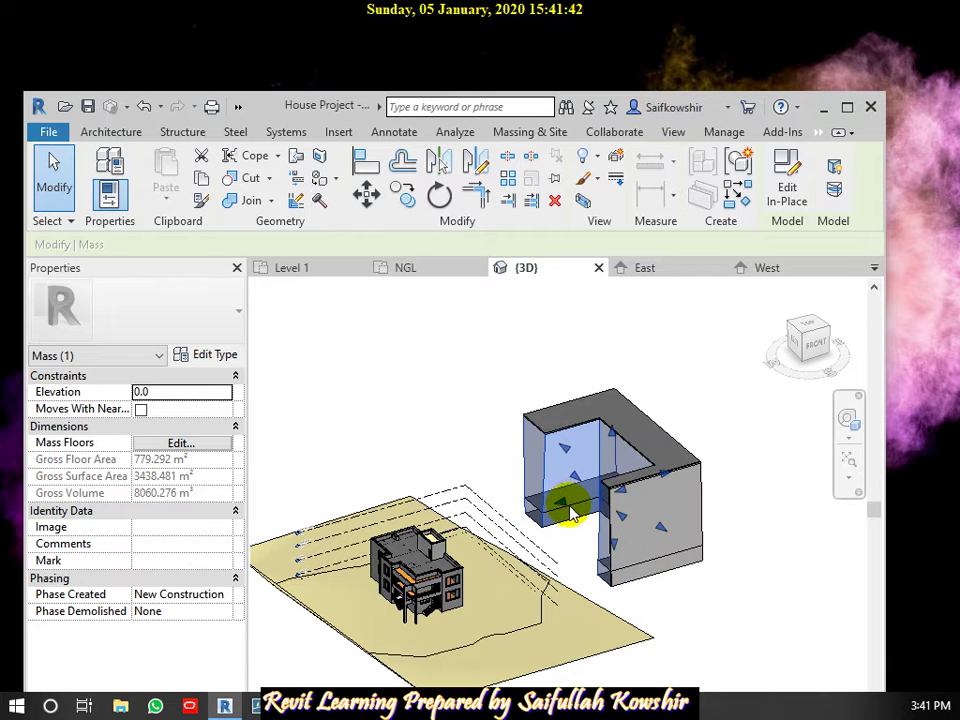
Place a 130mm Thick Floor Slab on the L-shaped mass's floor face with Floor by Face.
click(456, 443)
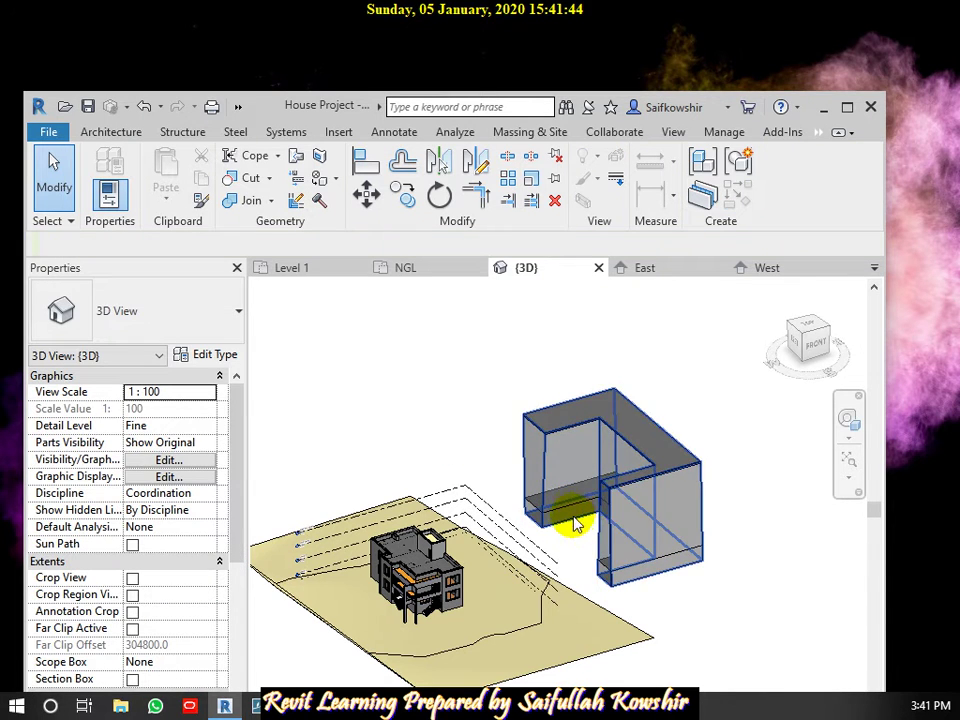
scroll(573, 518, up, 4)
mouse_move(573, 518)
shift+middle_down()
mouse_move(574, 497)
mouse_move(529, 508)
shift+middle_up()
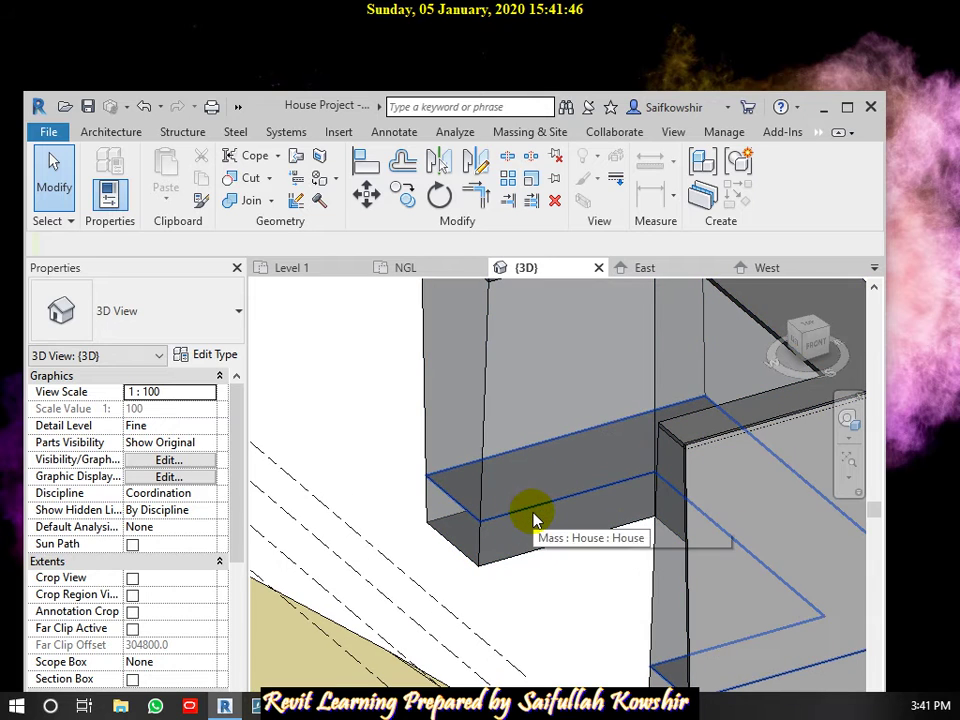
click(560, 134)
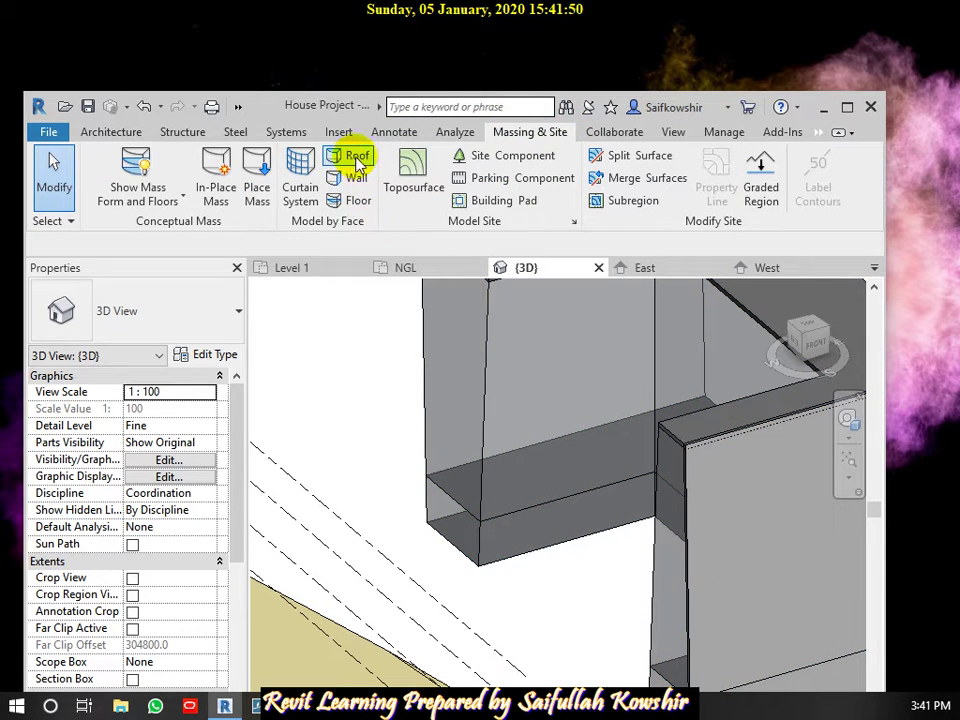
click(352, 201)
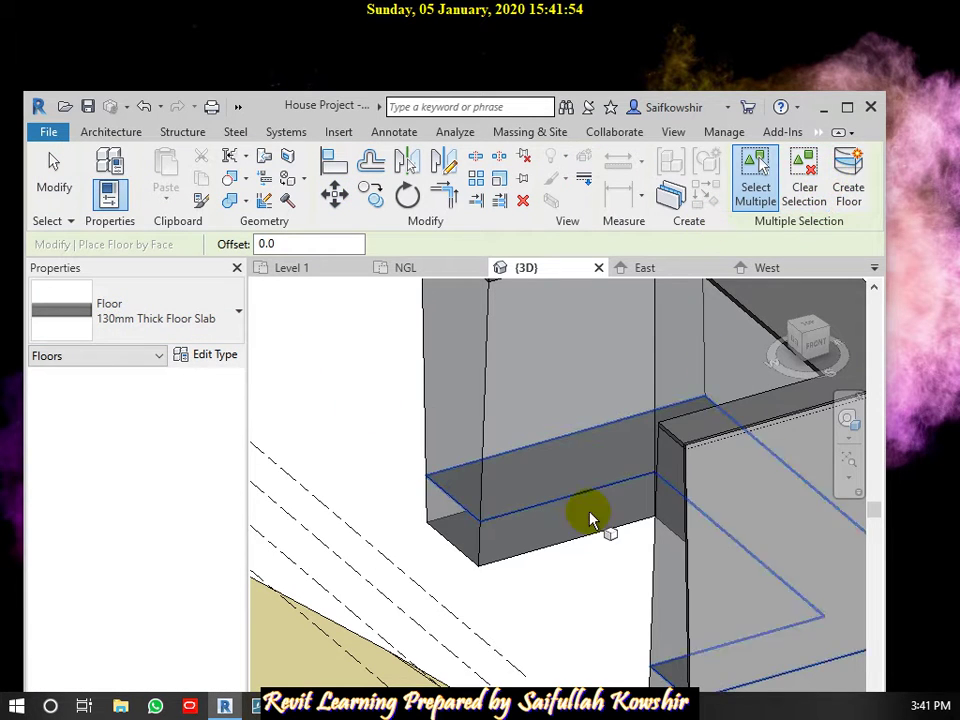
click(510, 512)
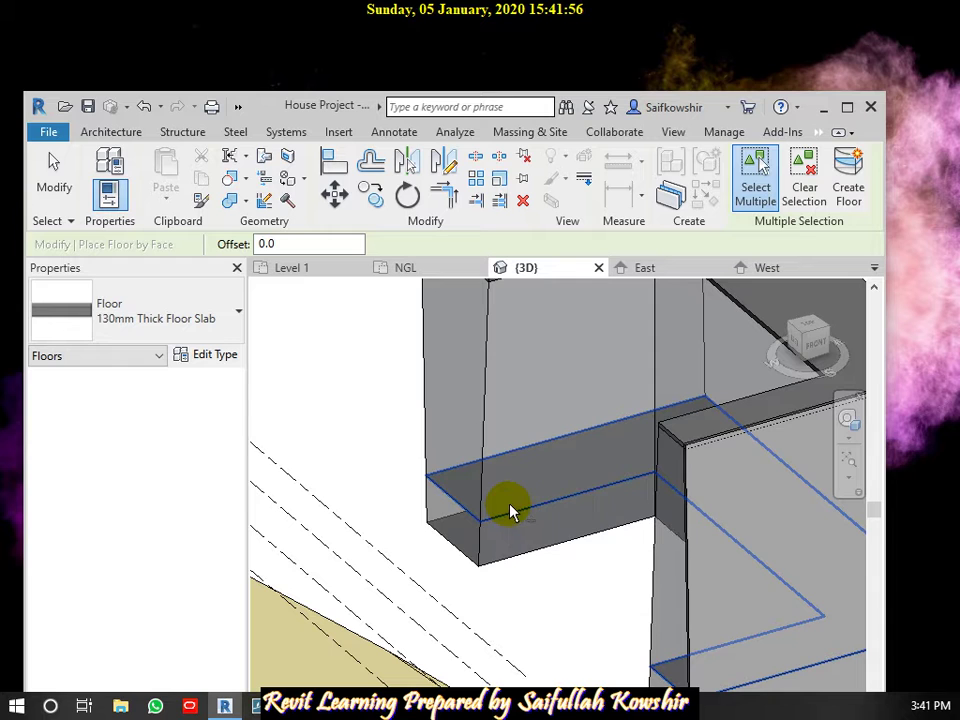
click(848, 175)
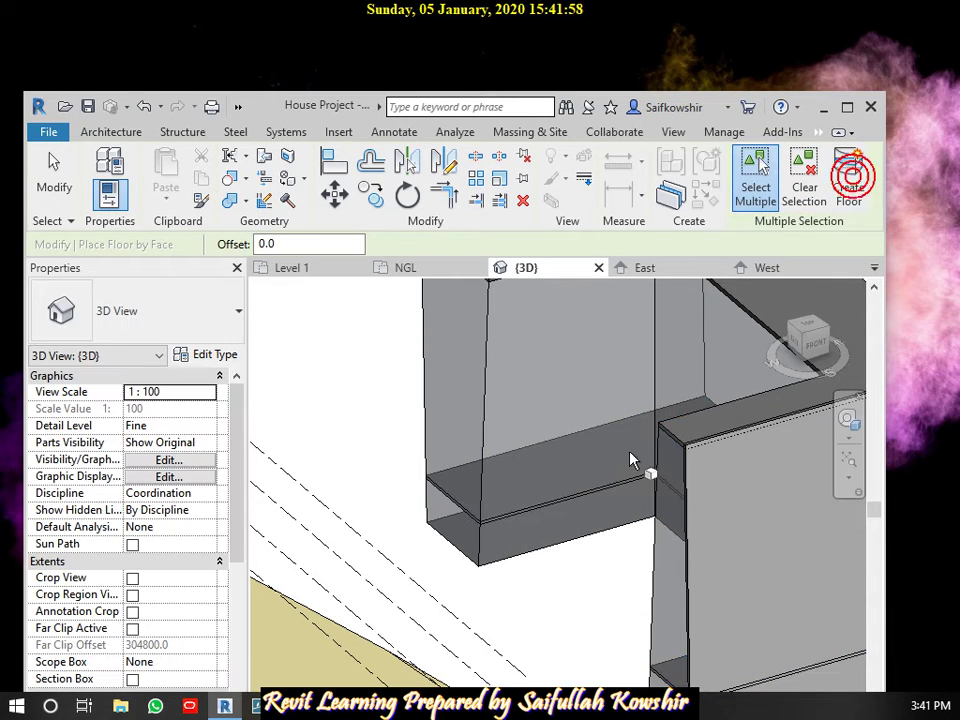
scroll(505, 522, up, 3)
scroll(506, 540, up, 2)
scroll(489, 568, up, 2)
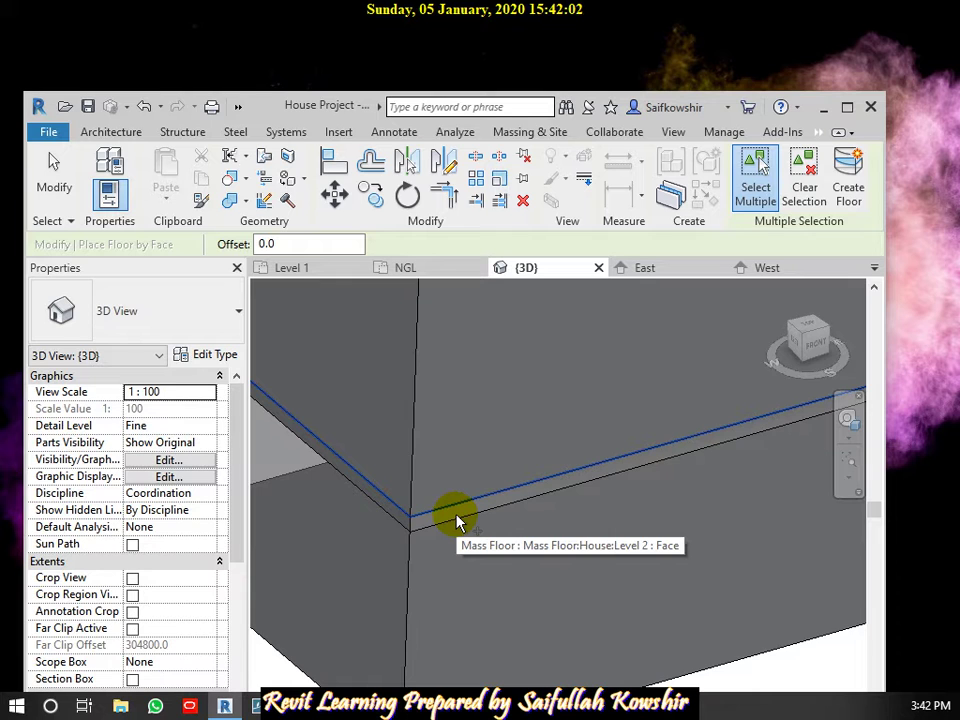
scroll(456, 514, down, 2)
scroll(460, 514, down, 2)
scroll(490, 525, down, 2)
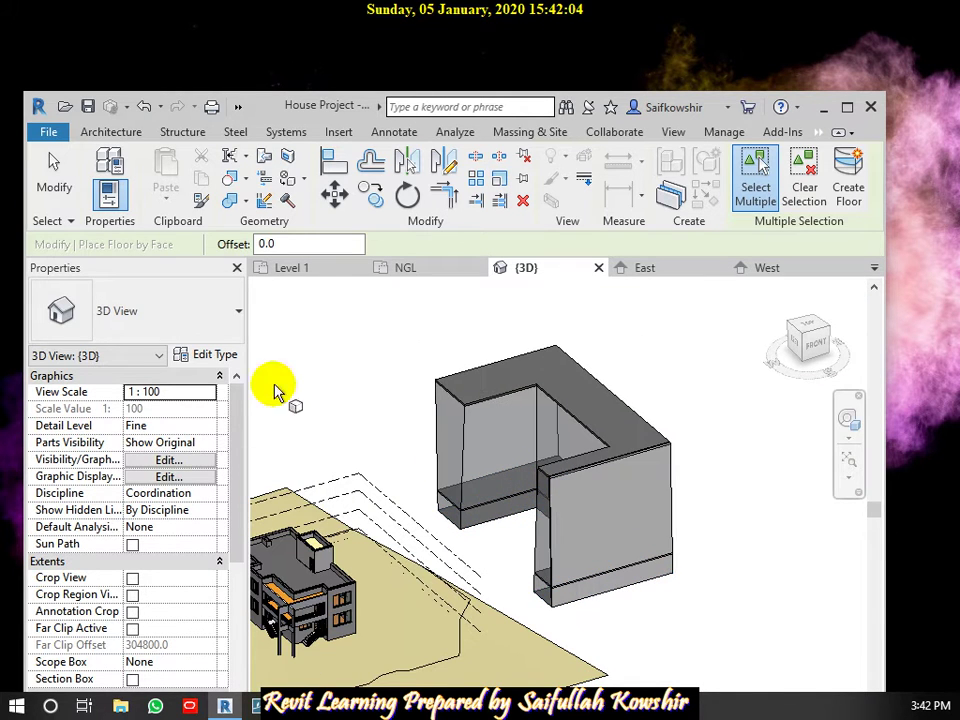
click(52, 175)
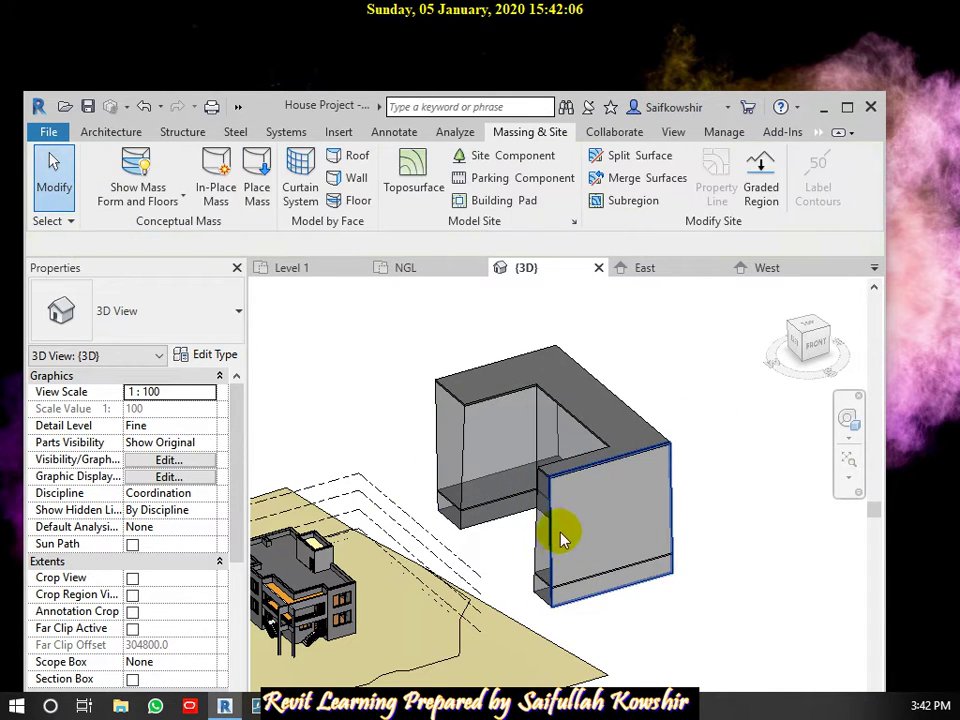
Maximize the Revit window and show the Project Browser's list of views.
middle_drag(514, 469, 552, 446)
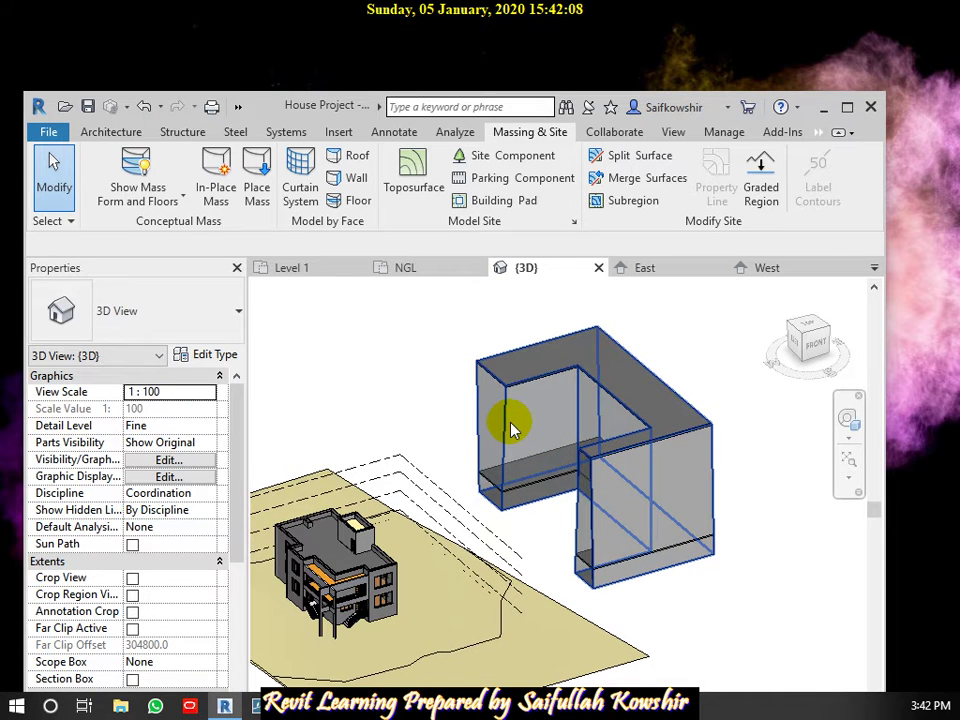
scroll(510, 428, down, 2)
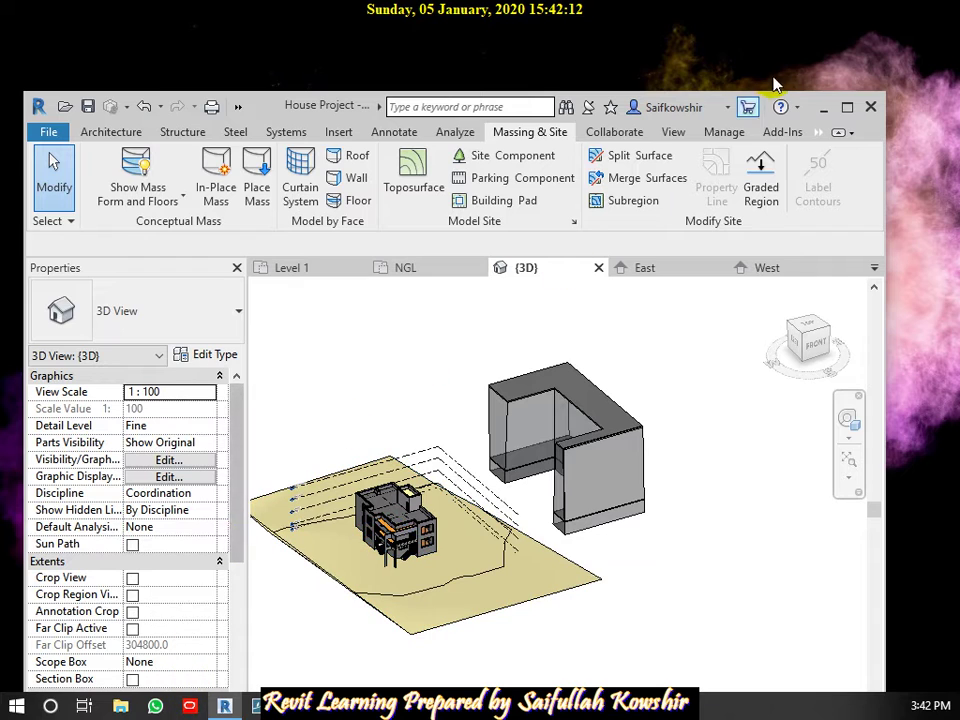
click(847, 106)
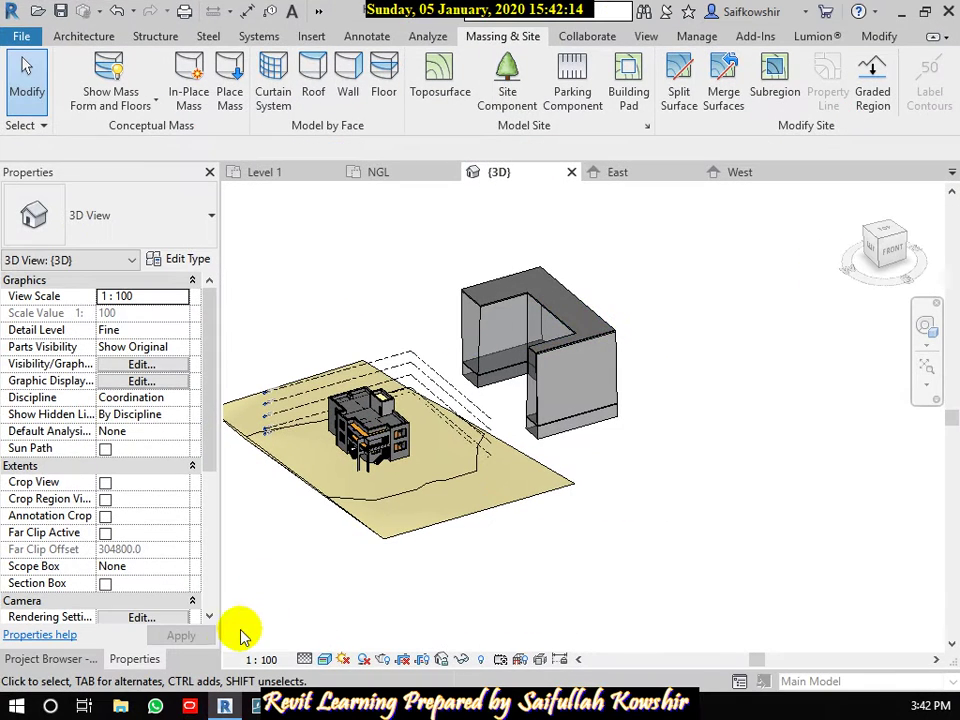
scroll(150, 590, down, 5)
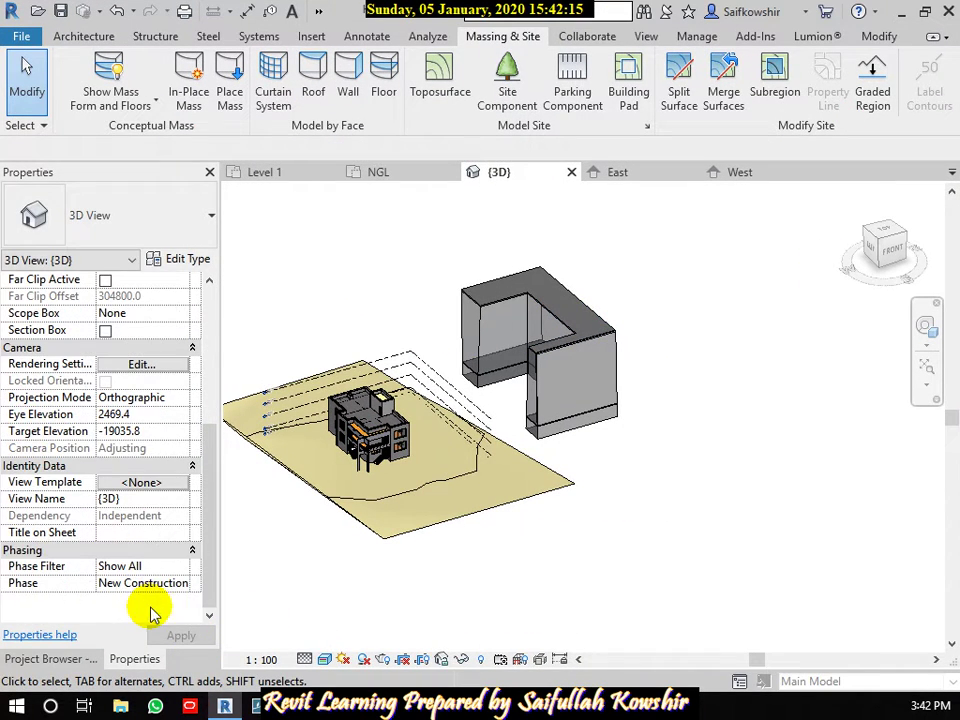
click(64, 658)
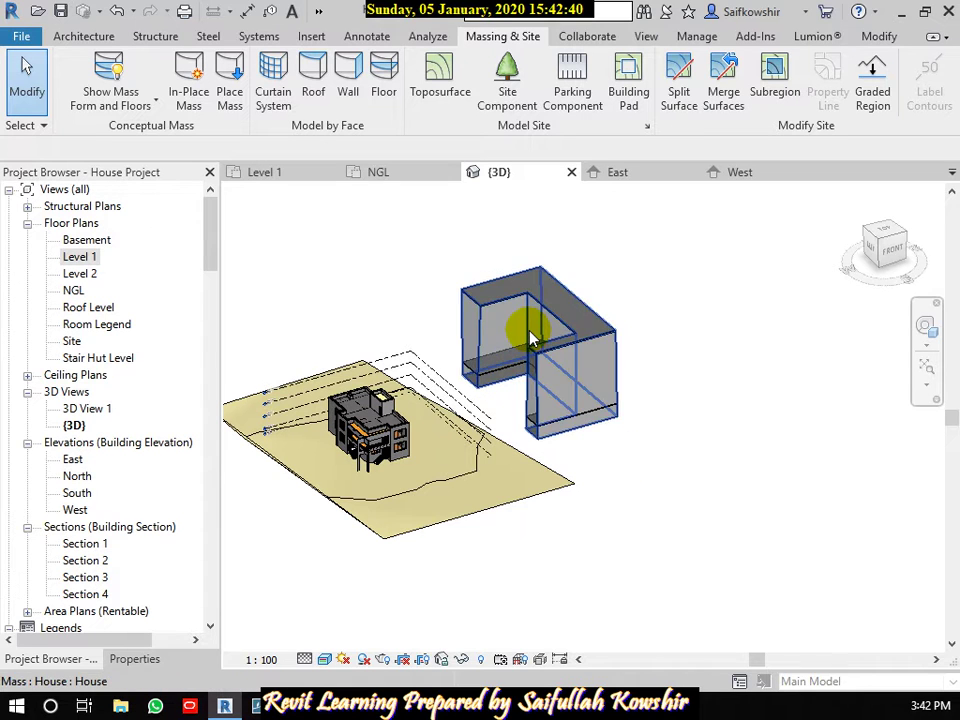
scroll(530, 335, down, 2)
middle_drag(471, 285, 503, 336)
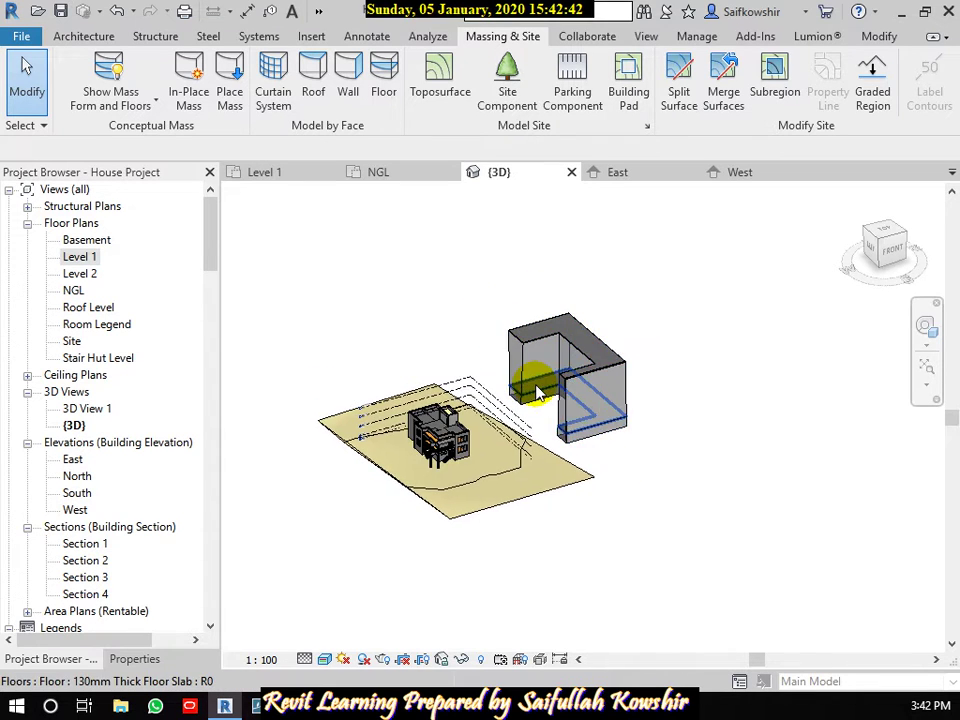
scroll(535, 396, up, 2)
middle_drag(540, 425, 572, 480)
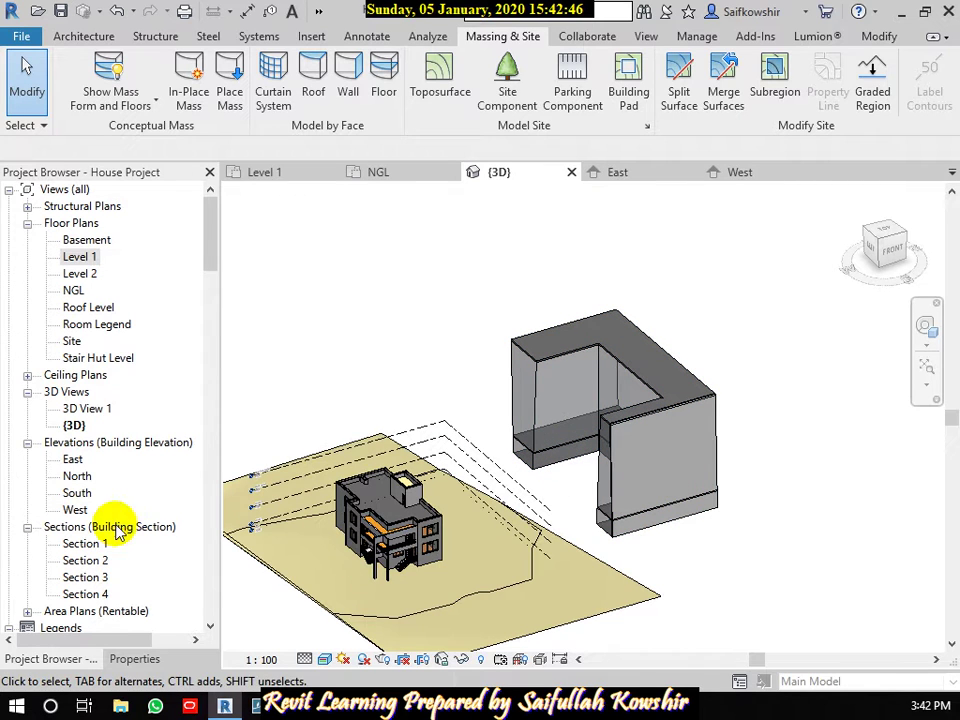
Open the North elevation, frame the house and mass, and select the mass beside the house.
double_click(73, 459)
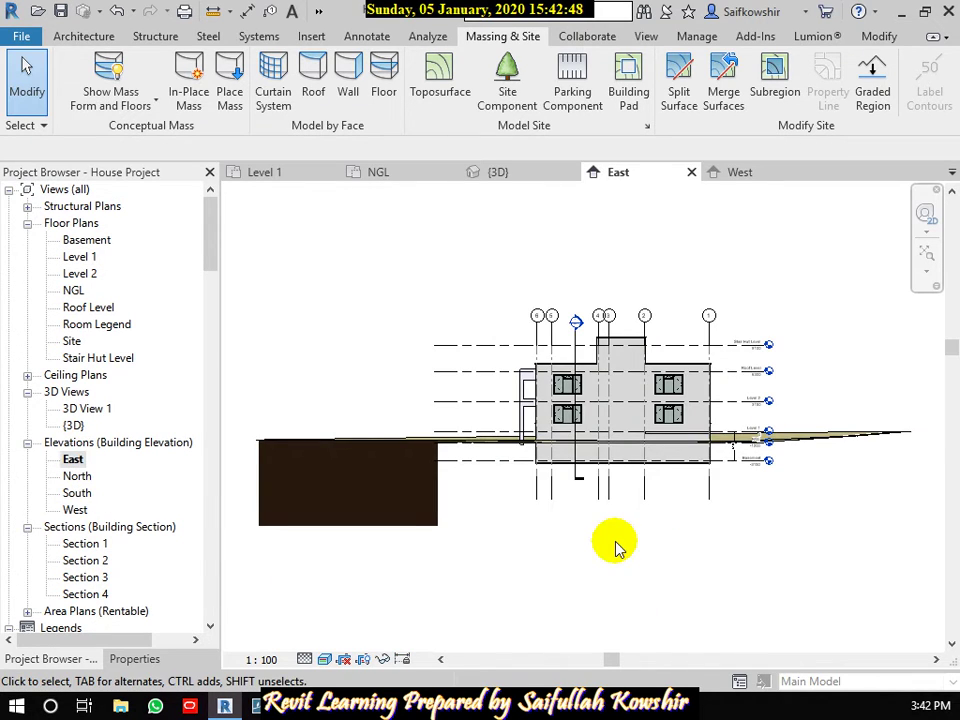
double_click(77, 477)
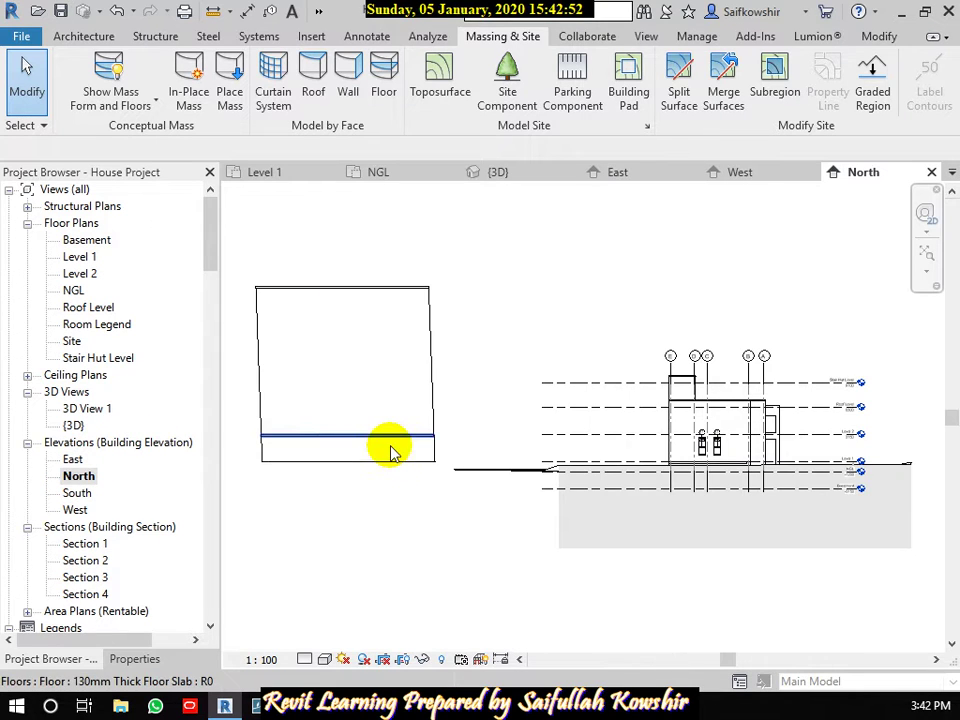
scroll(385, 410, down, 2)
mouse_move(383, 407)
middle_down()
mouse_move(450, 446)
mouse_move(463, 418)
middle_up()
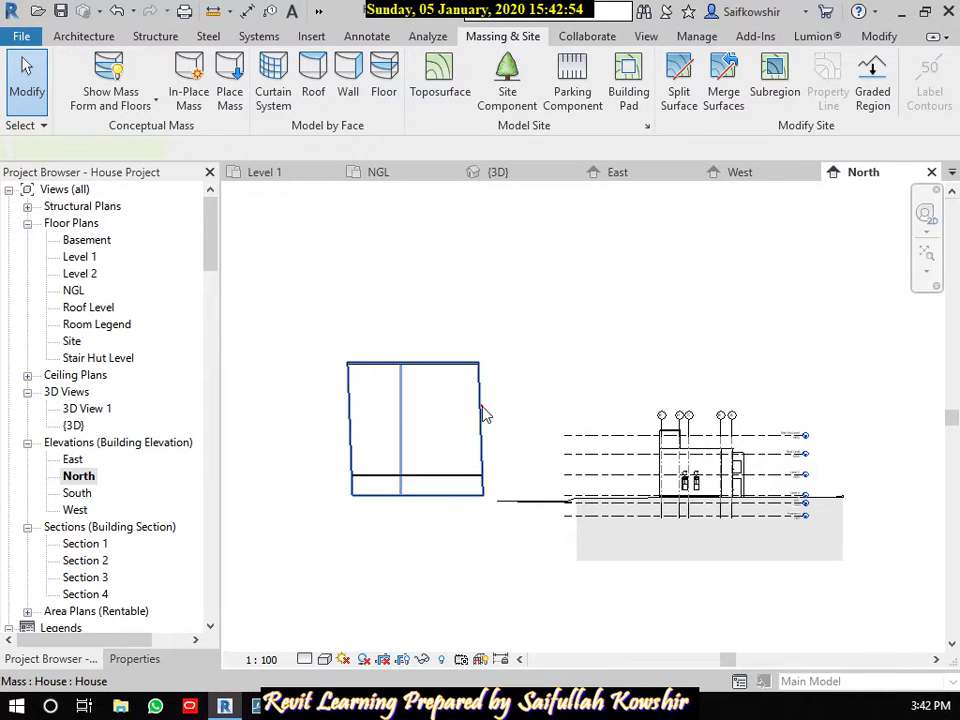
click(481, 408)
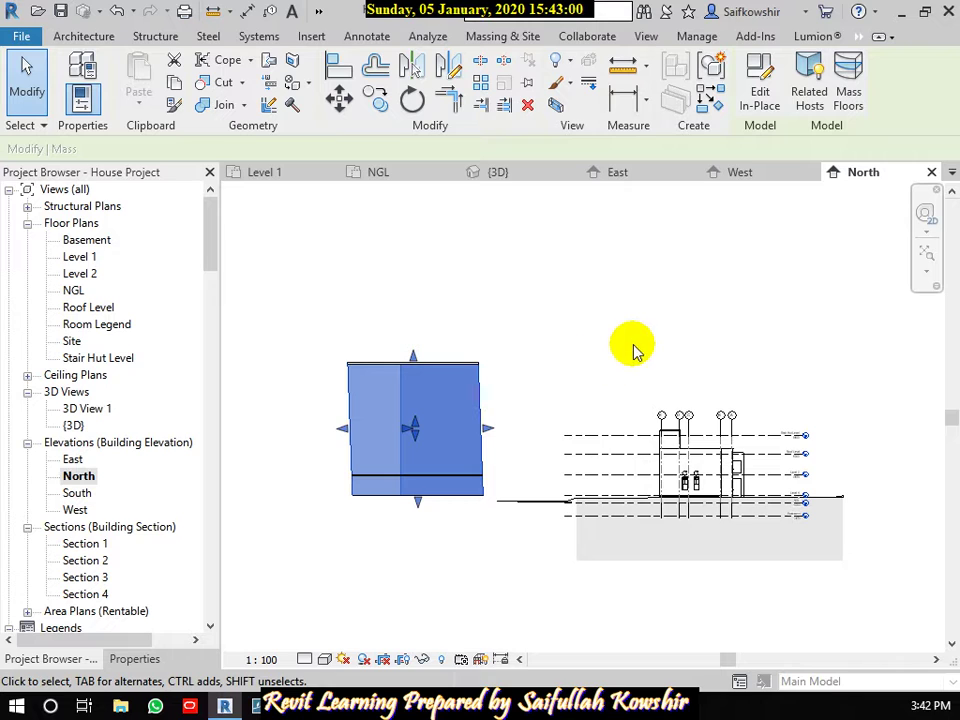
In Mass Floors, tick NGL, Basement and Stair Hut Level, untick Level 2, then deselect the mass.
click(850, 100)
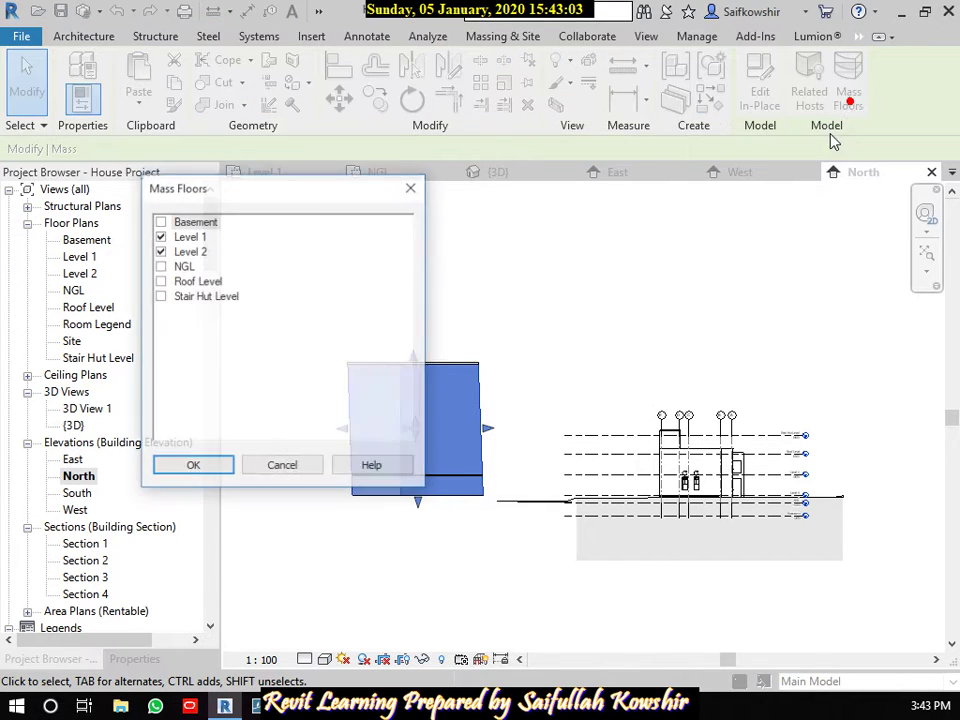
click(160, 266)
click(160, 221)
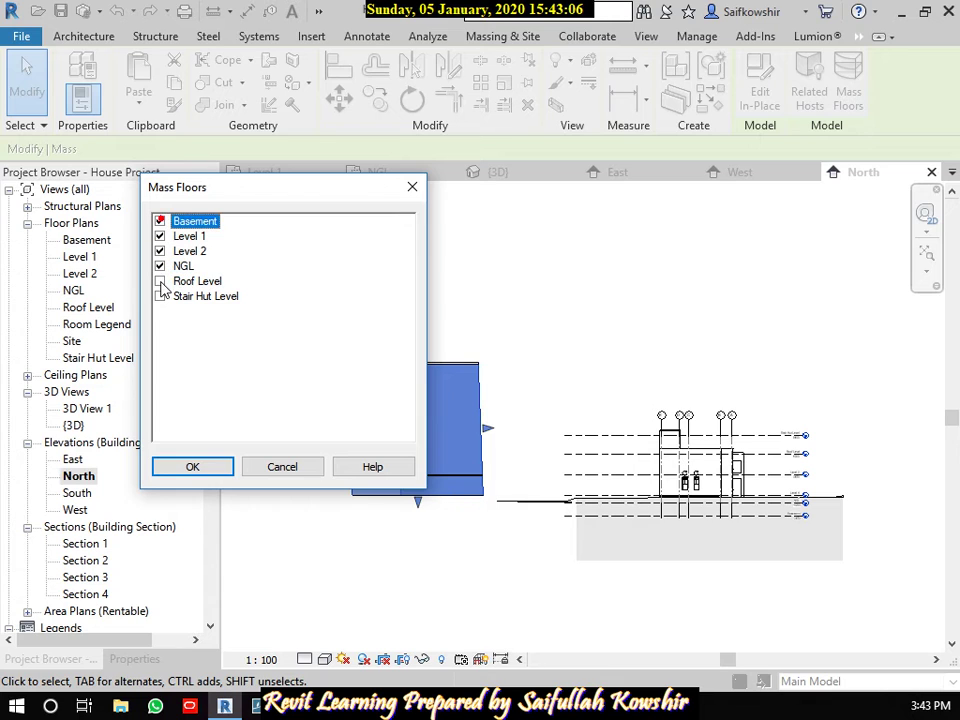
click(160, 296)
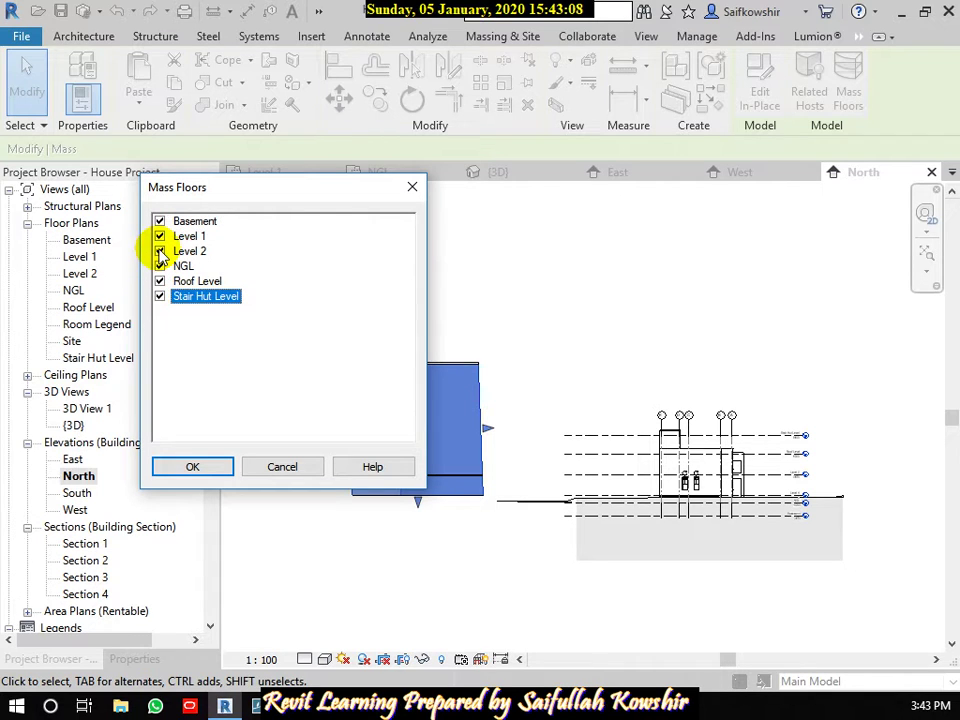
click(160, 251)
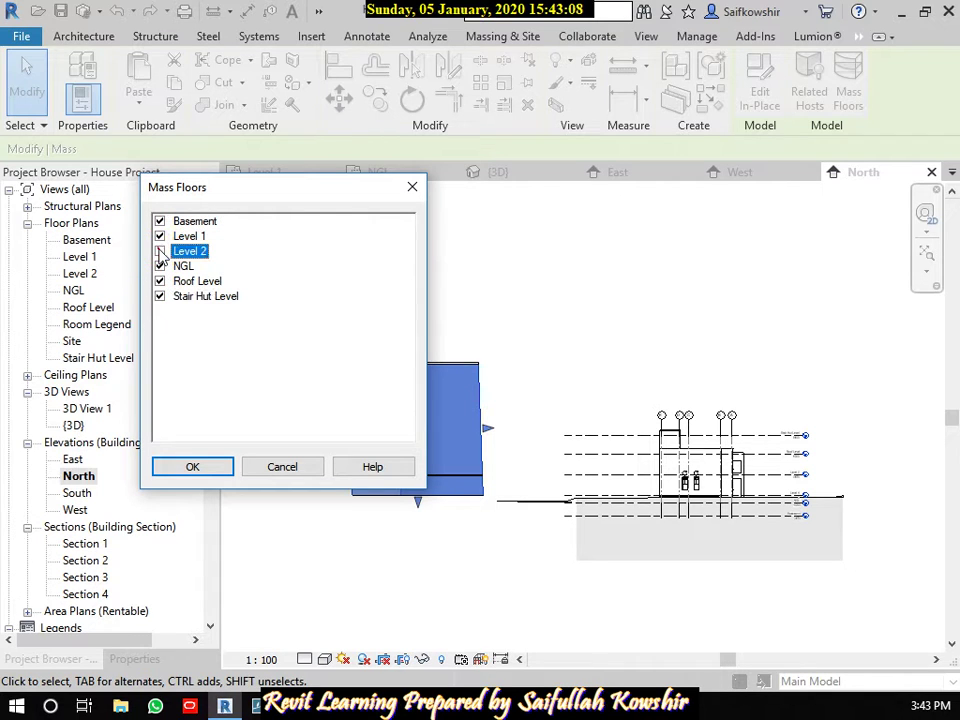
click(193, 466)
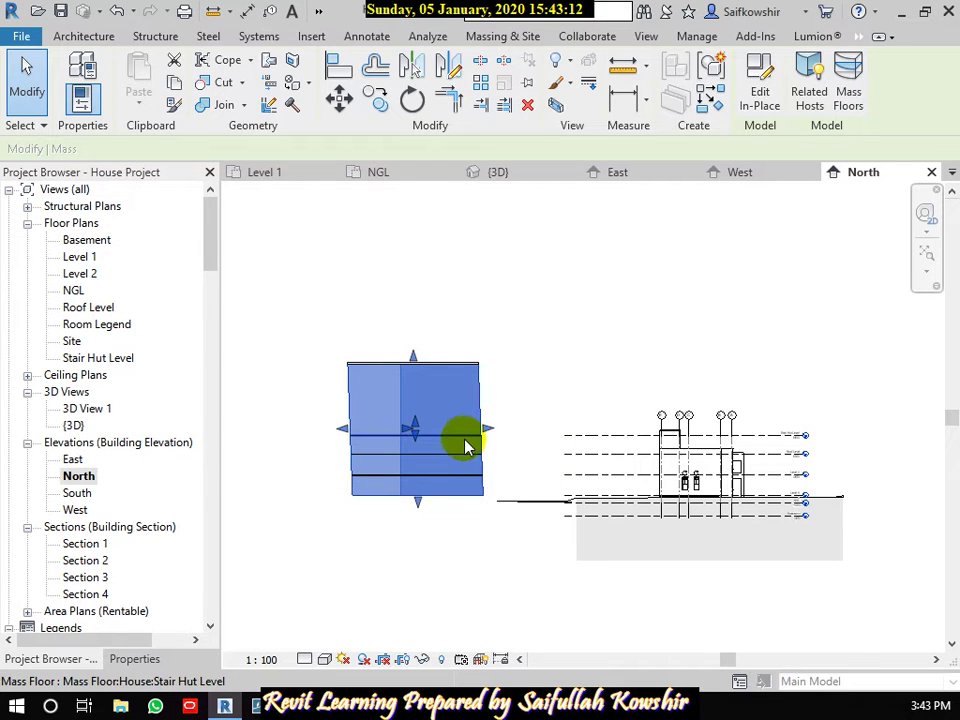
click(520, 388)
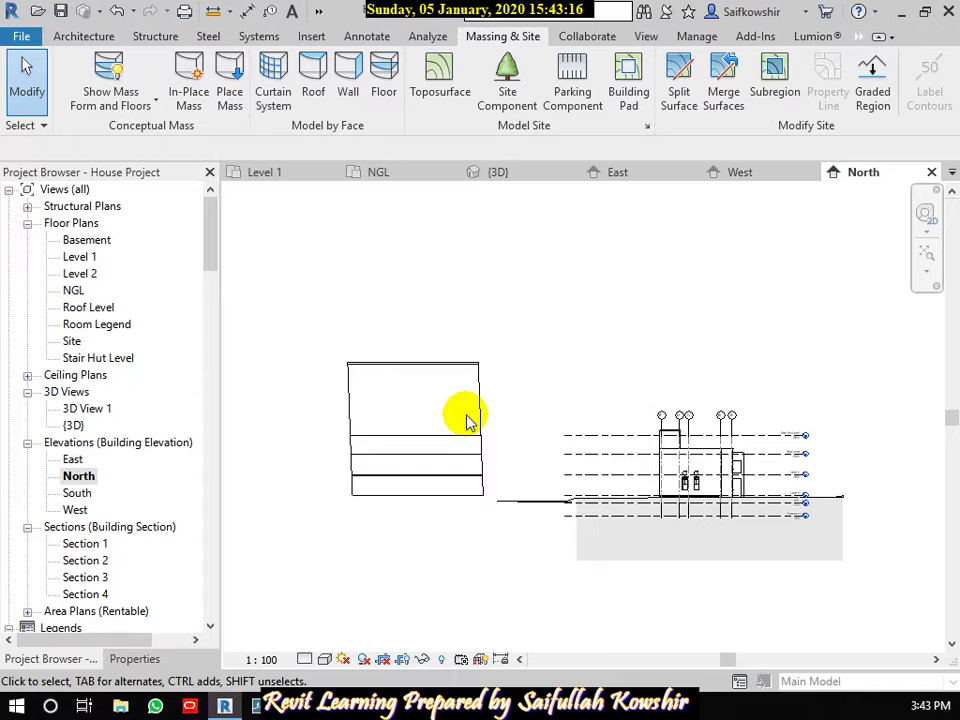
scroll(602, 439, up, 1)
scroll(639, 450, up, 4)
Zoom to the levels and start the Level tool picking from the Stair Hut Level line.
mouse_move(639, 450)
middle_down()
mouse_move(476, 468)
mouse_move(490, 471)
middle_up()
scroll(476, 468, up, 2)
scroll(489, 465, down, 2)
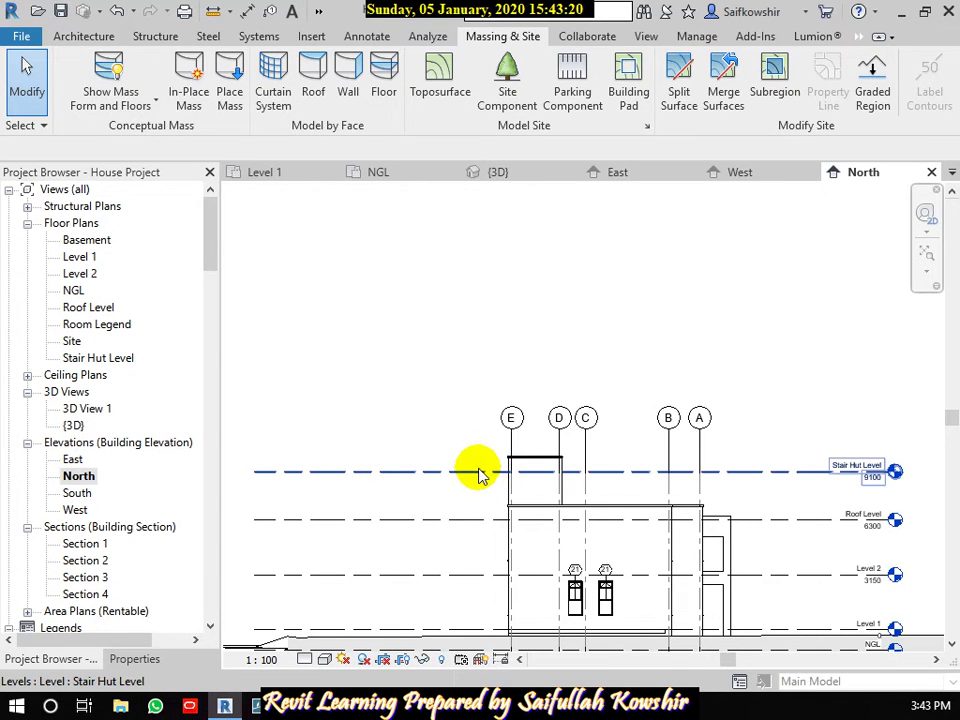
click(475, 472)
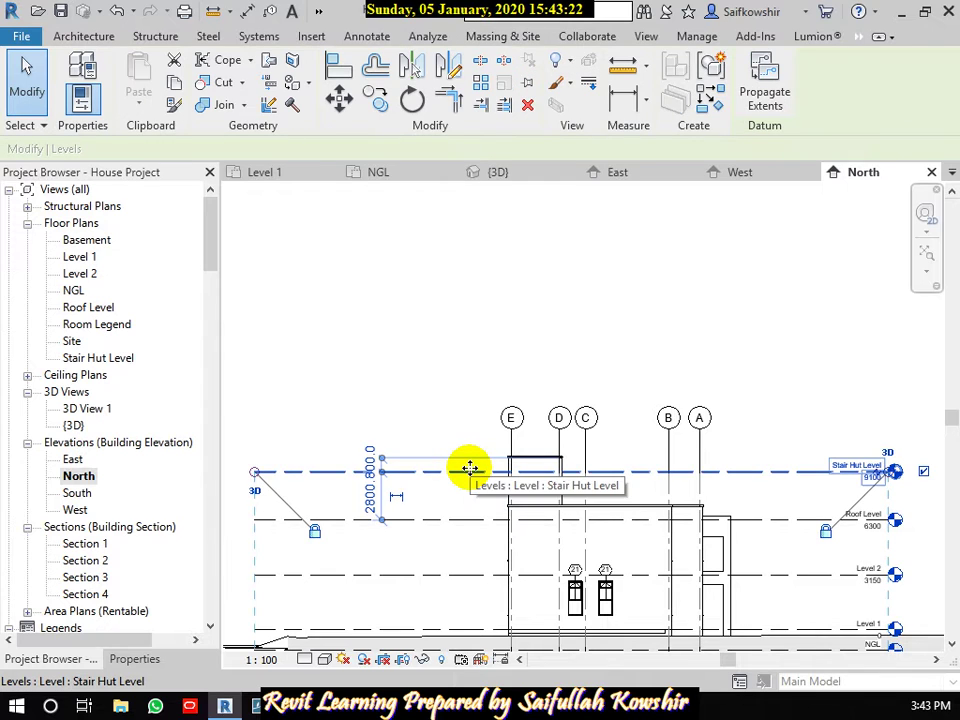
key(l)
key(l)
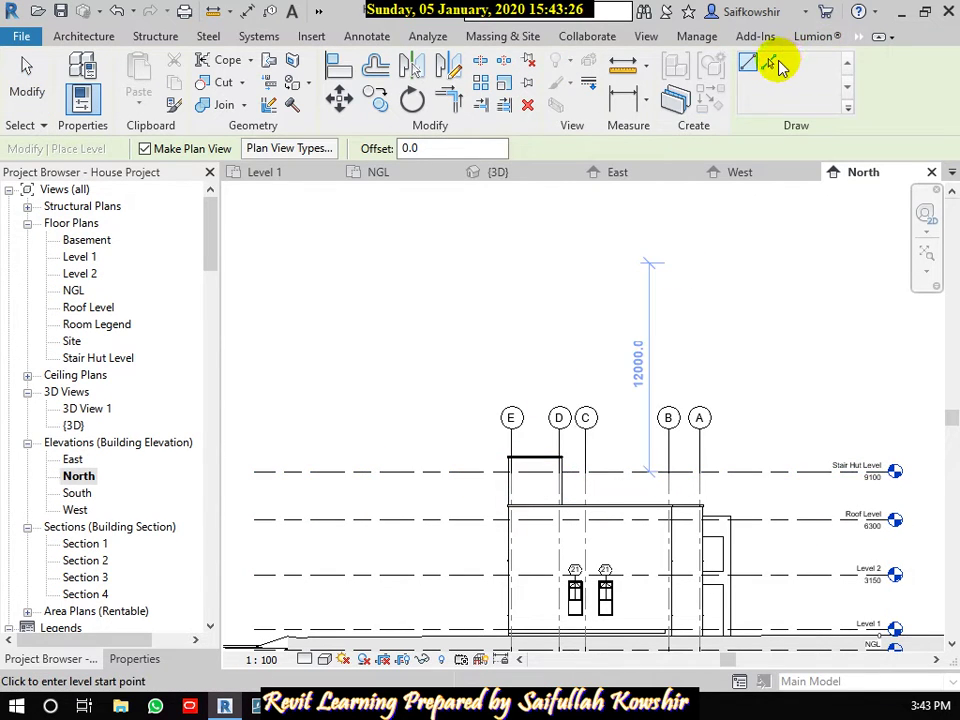
click(770, 64)
click(455, 150)
text(3150)
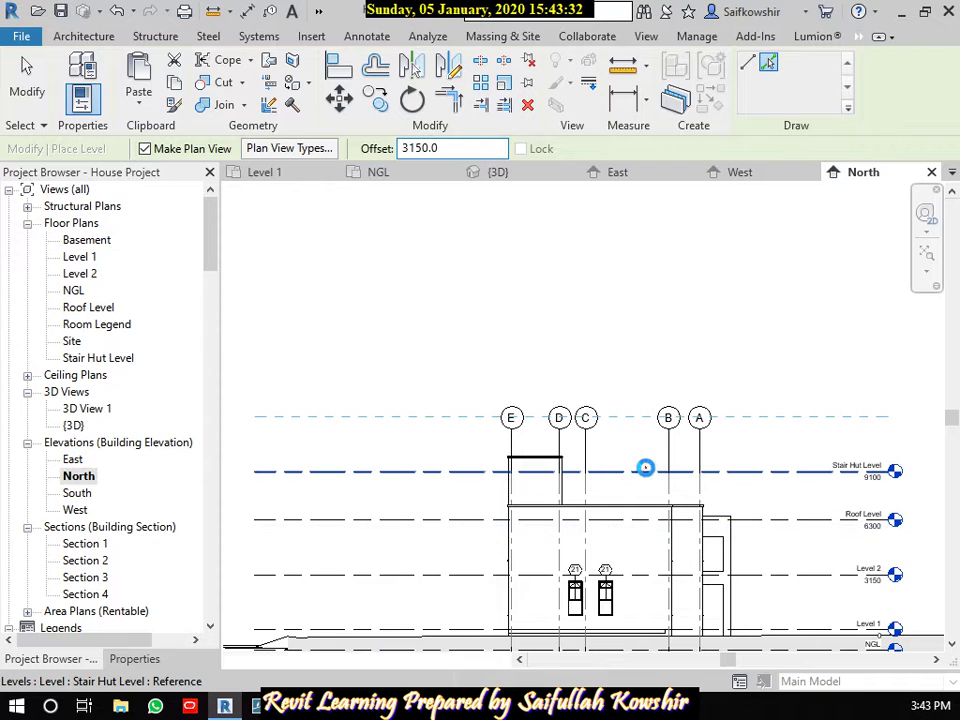
Add Levels 7 through 11 above Stair Hut Level, Level 7 at 3150, and exit the tool.
click(643, 468)
click(638, 420)
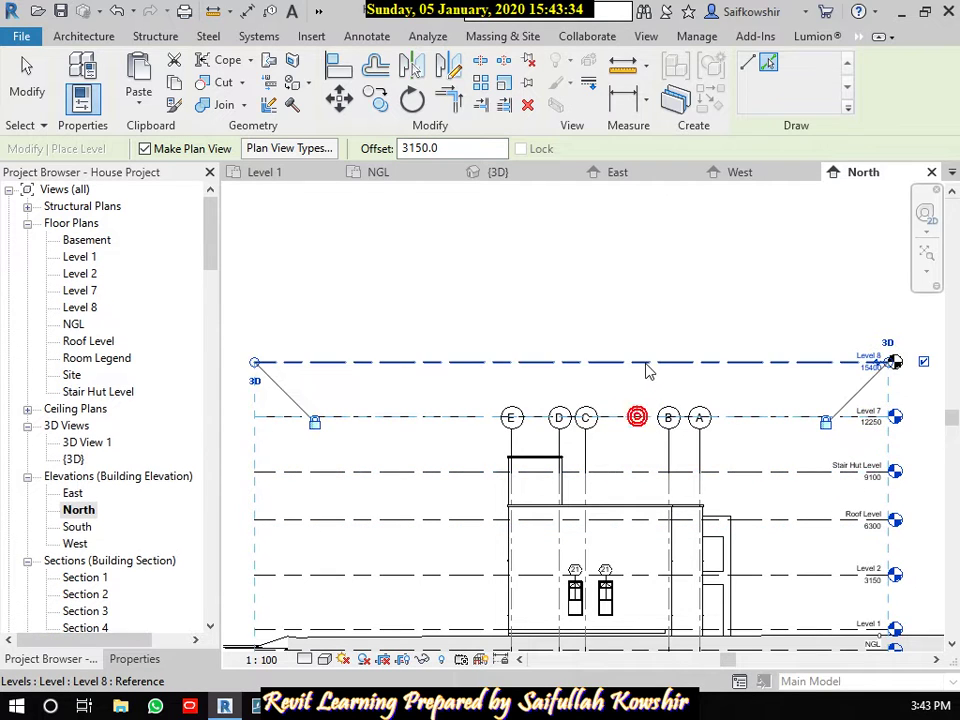
click(647, 367)
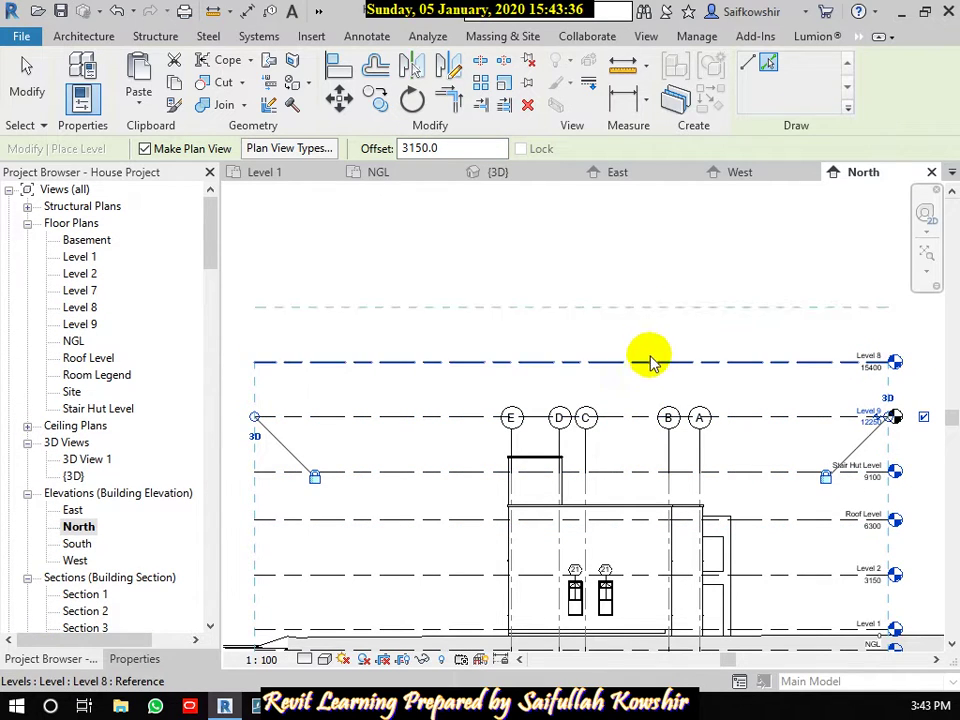
click(658, 357)
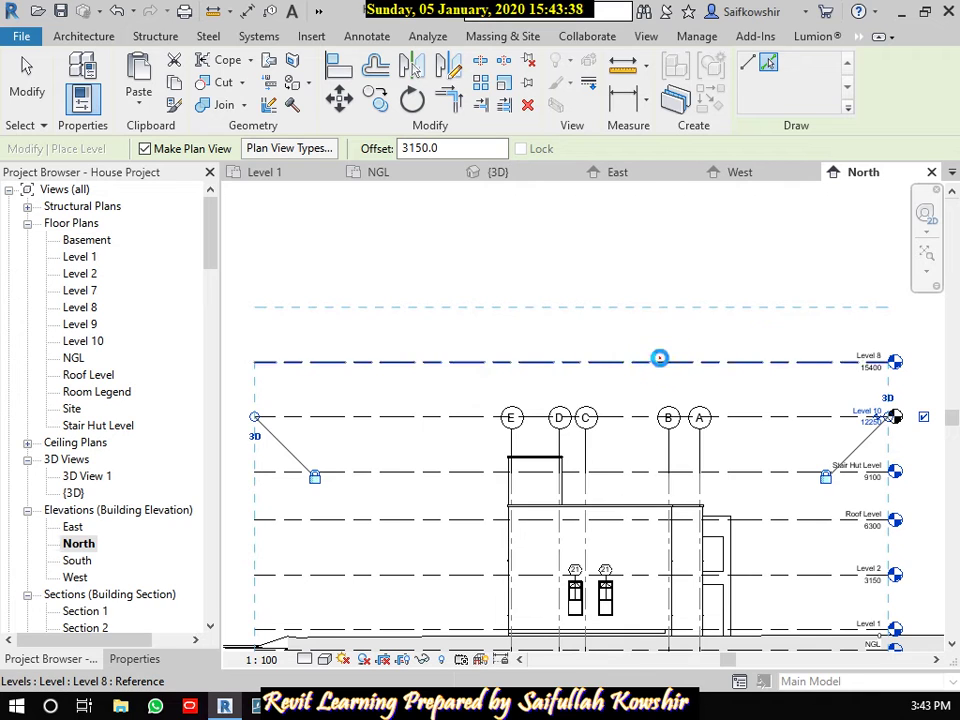
click(660, 358)
scroll(682, 366, down, 5)
scroll(685, 372, down, 2)
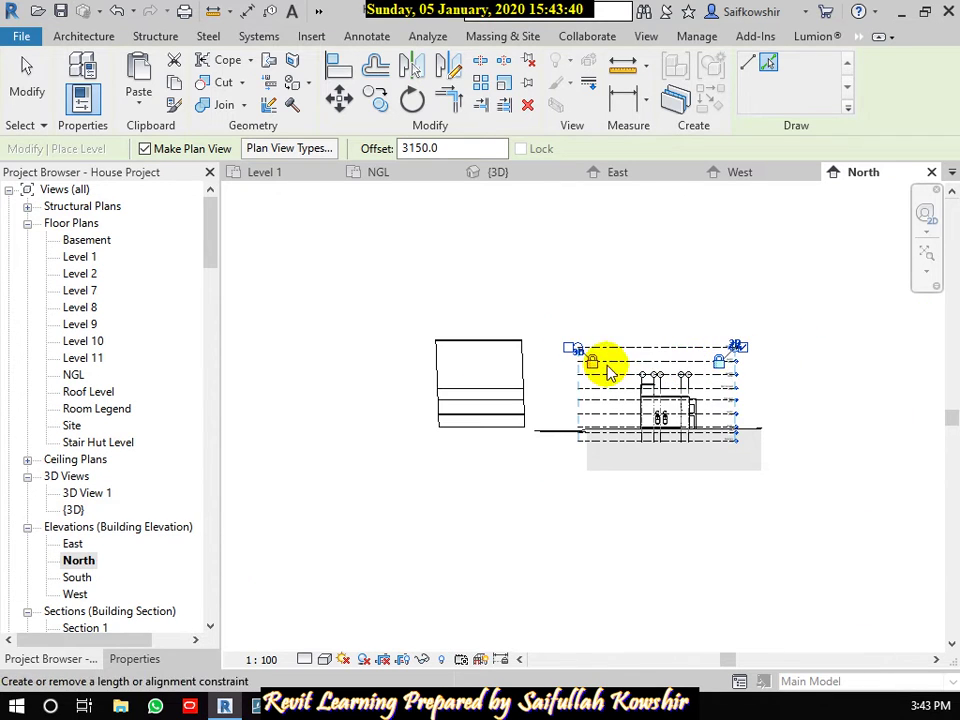
click(27, 68)
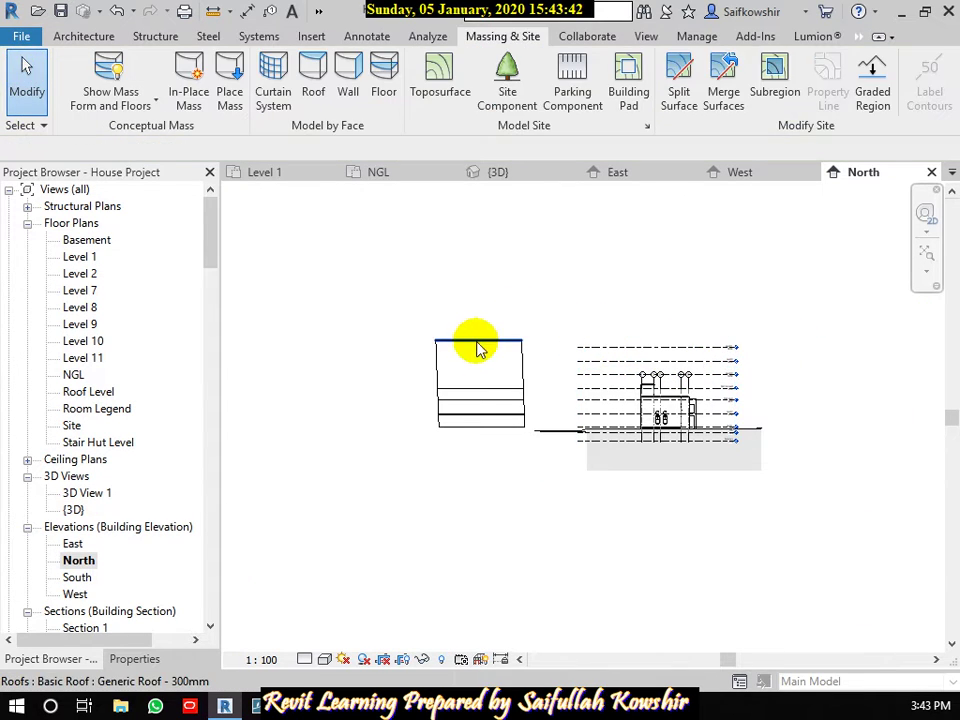
Add Level 7 through Level 11 to the house mass's floors and view it in 3D.
click(445, 385)
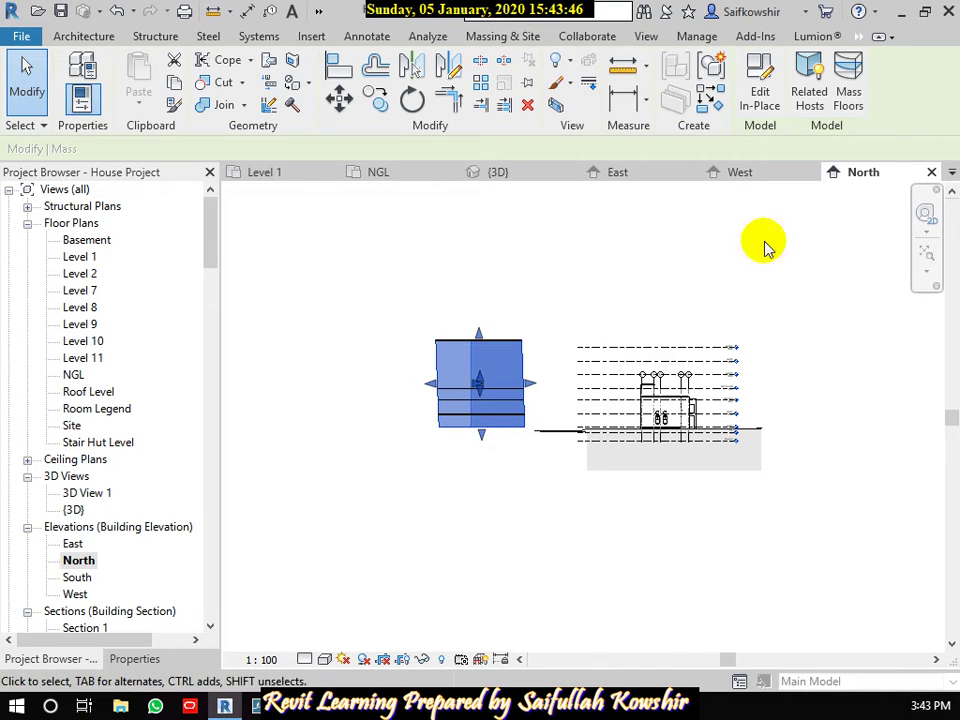
click(848, 90)
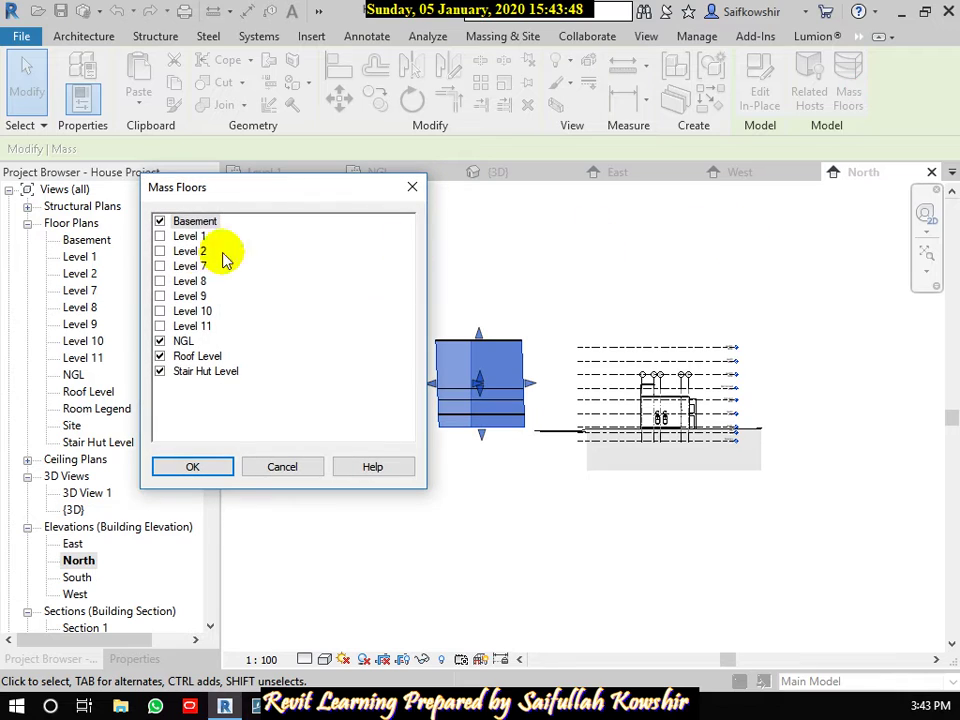
click(160, 326)
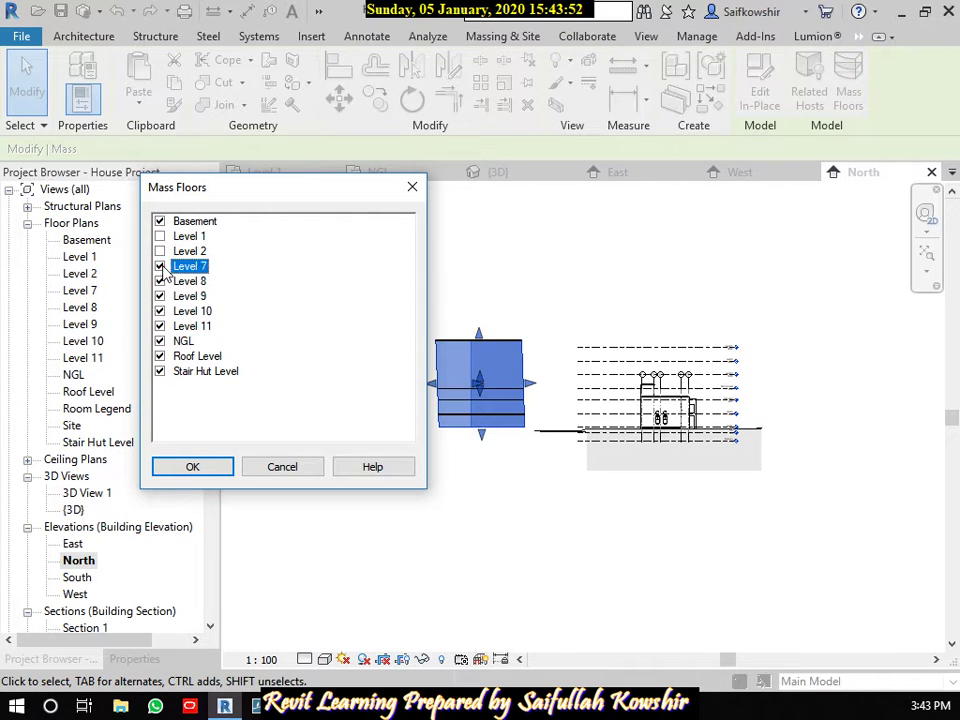
click(216, 467)
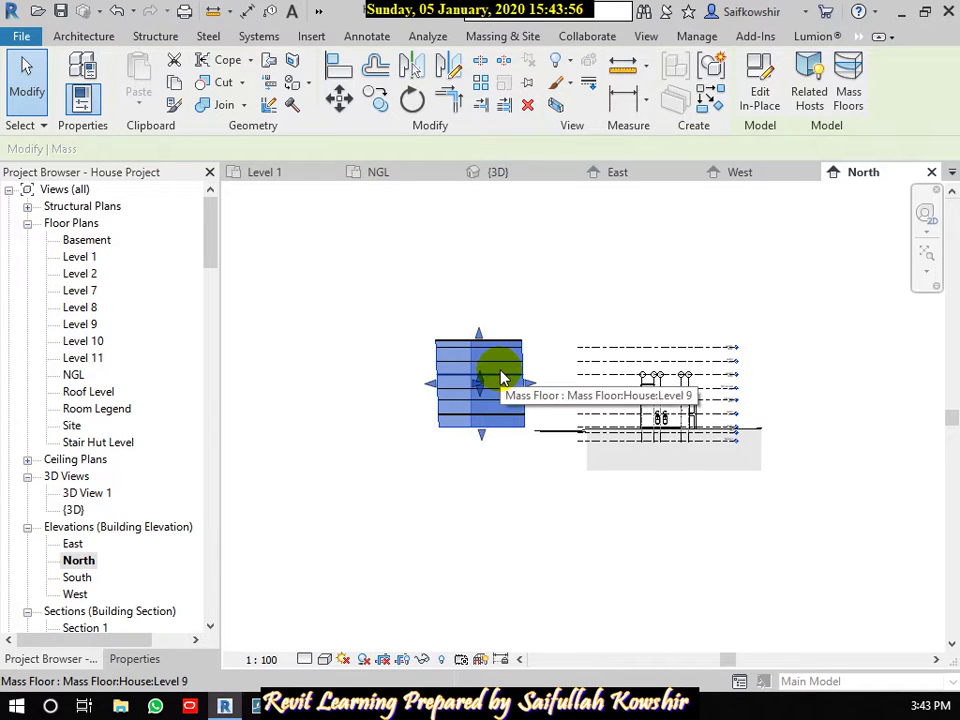
click(498, 174)
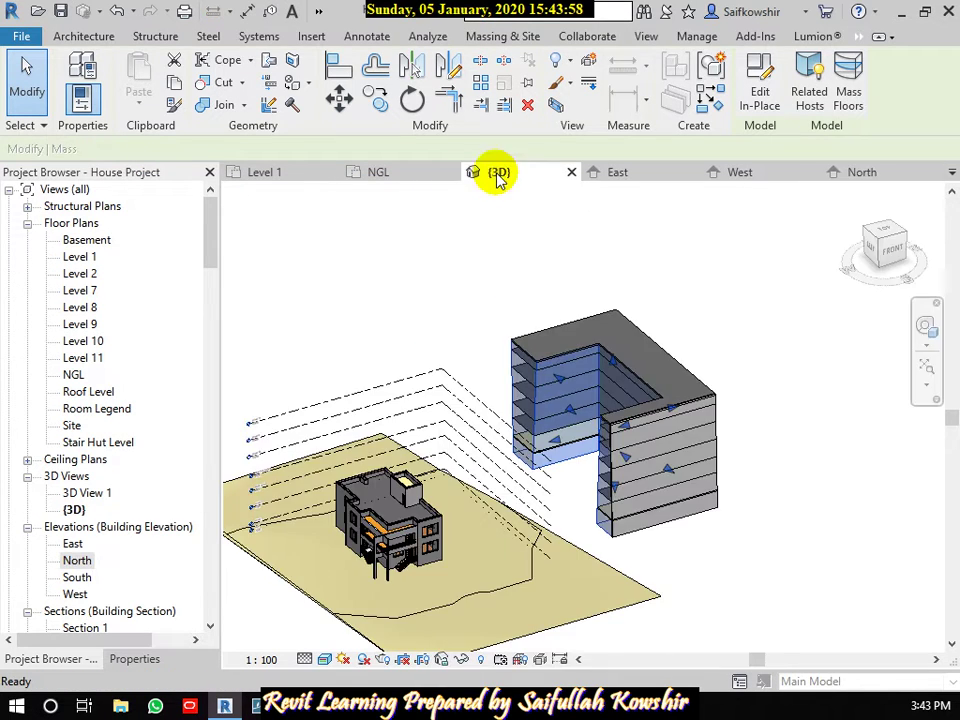
click(814, 556)
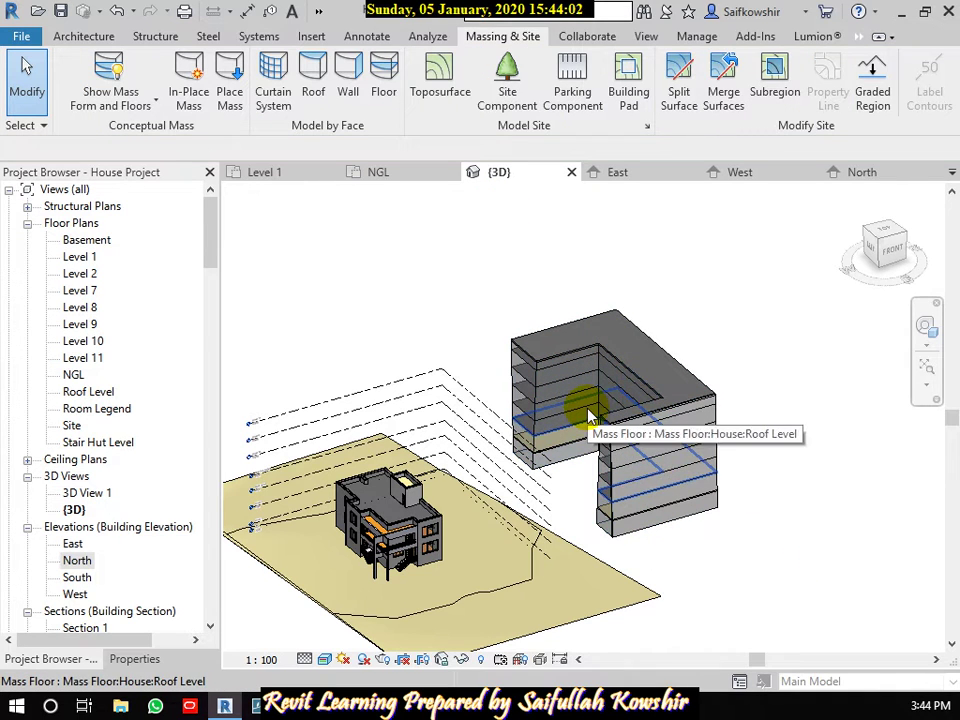
scroll(570, 465, down, 3)
middle_drag(435, 388, 465, 336)
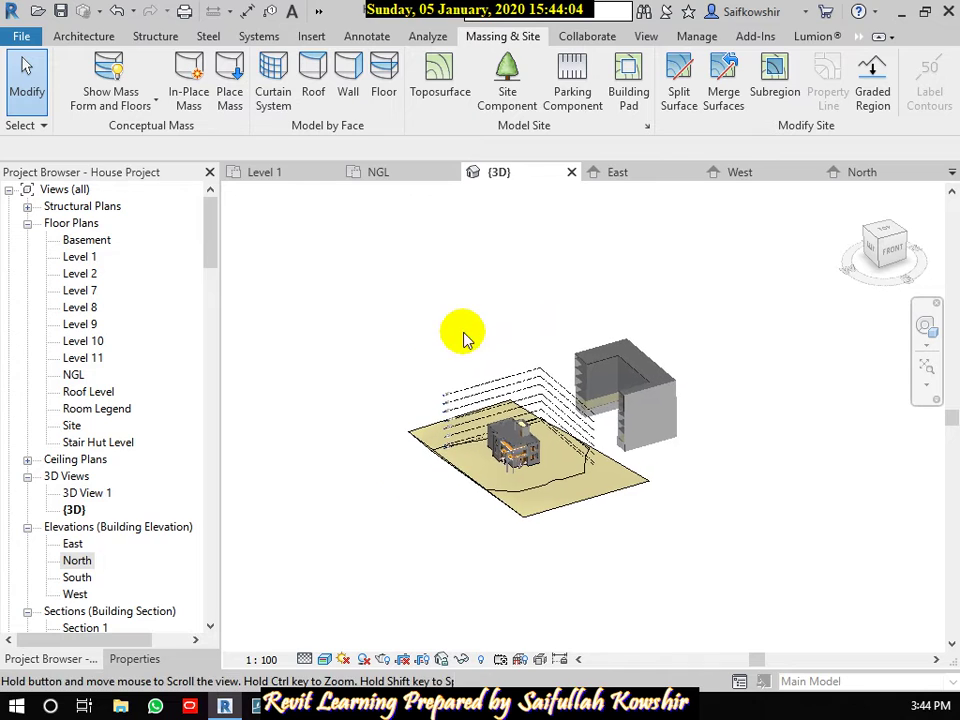
click(341, 662)
click(360, 634)
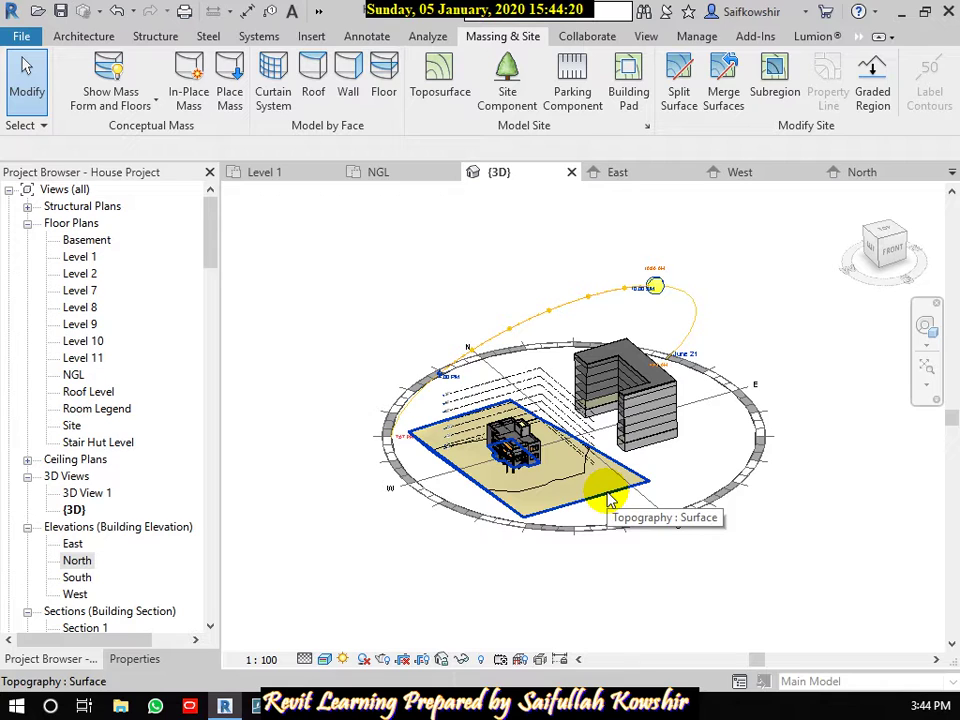
click(343, 659)
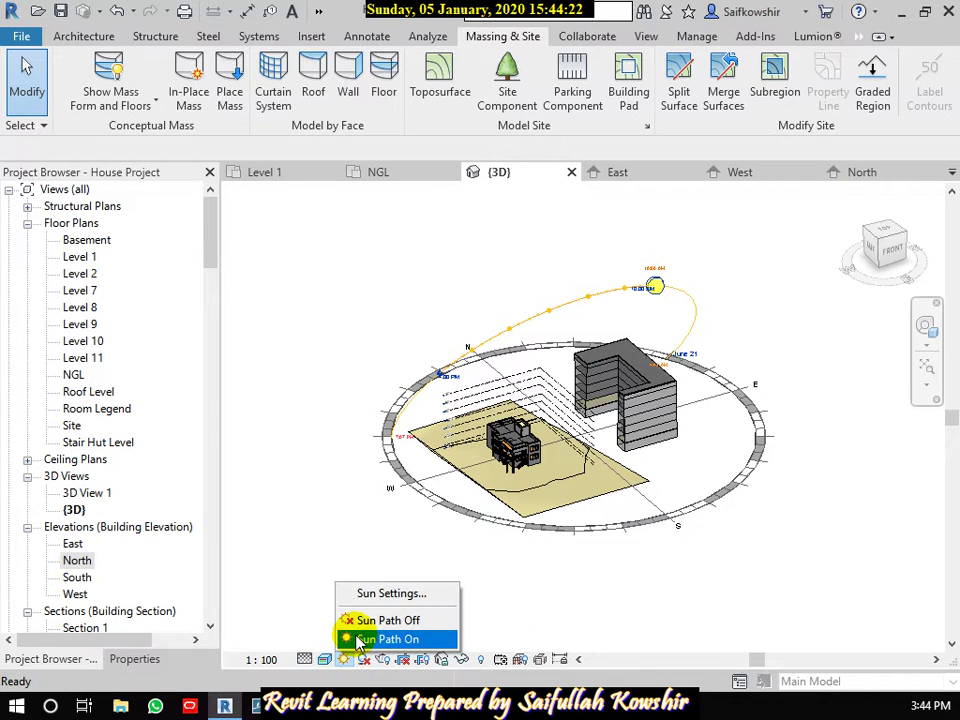
click(355, 639)
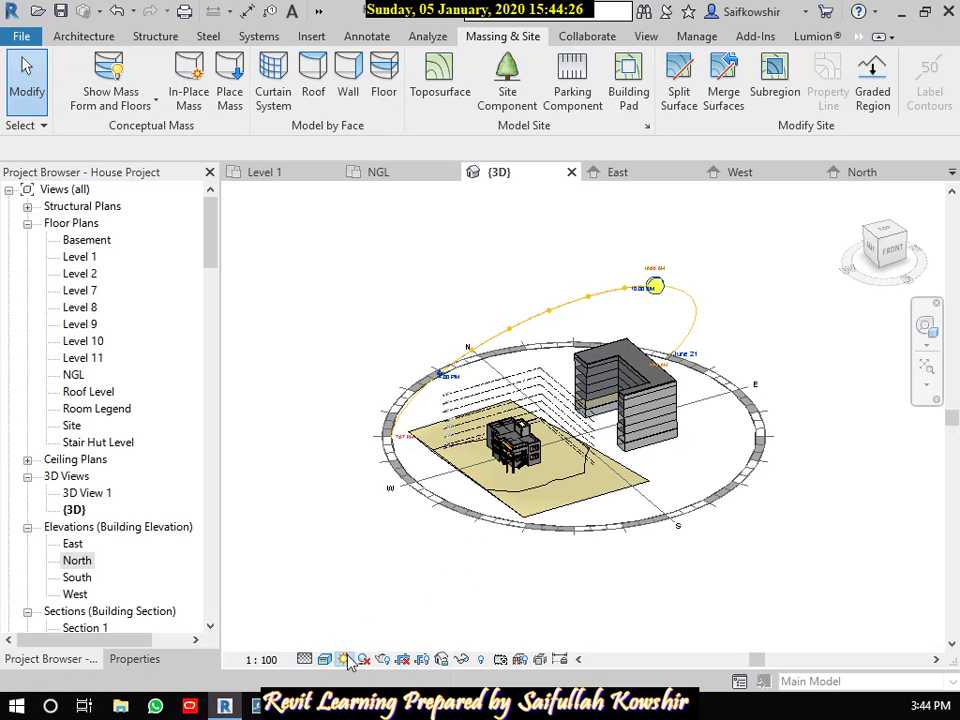
click(343, 659)
click(368, 620)
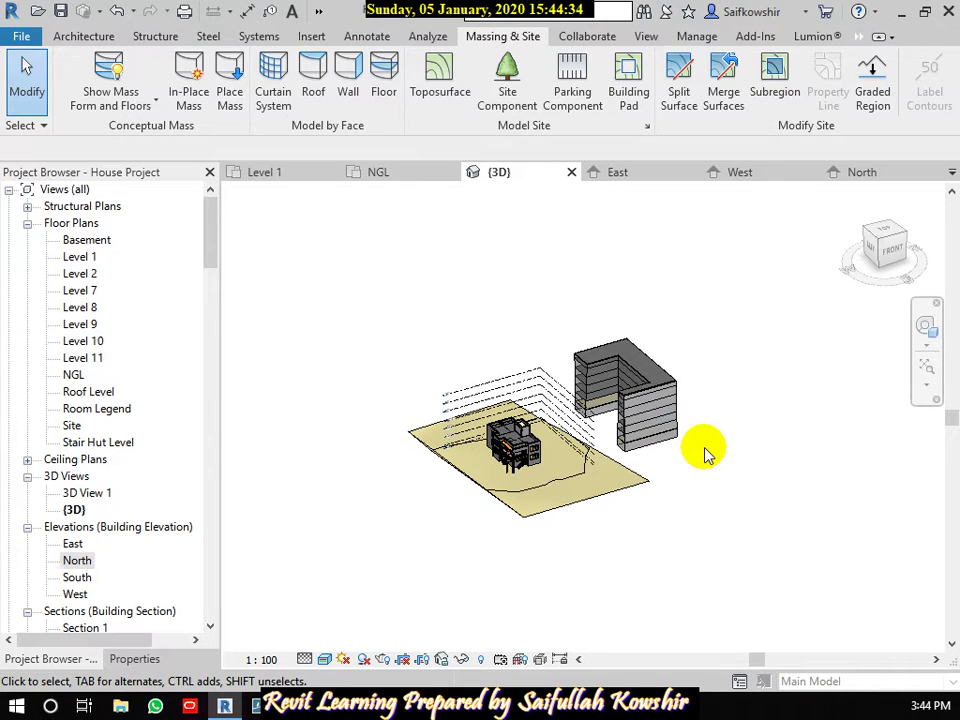
Open the Level 1 plan and create a new in-place mass named Mass 1.
double_click(82, 258)
scroll(610, 486, down, 3)
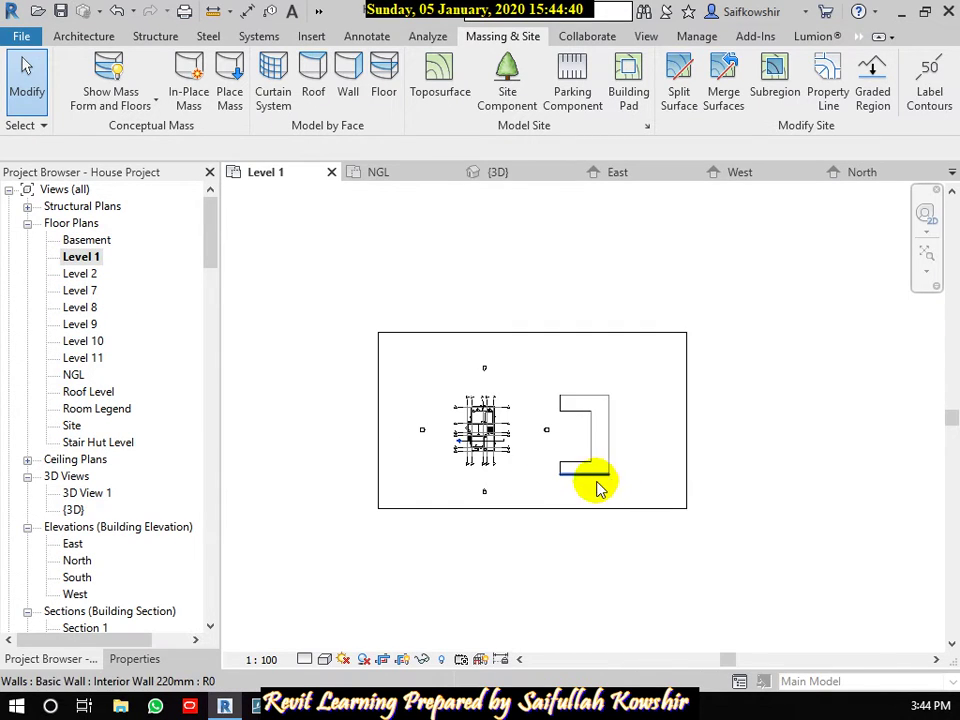
middle_drag(418, 482, 480, 487)
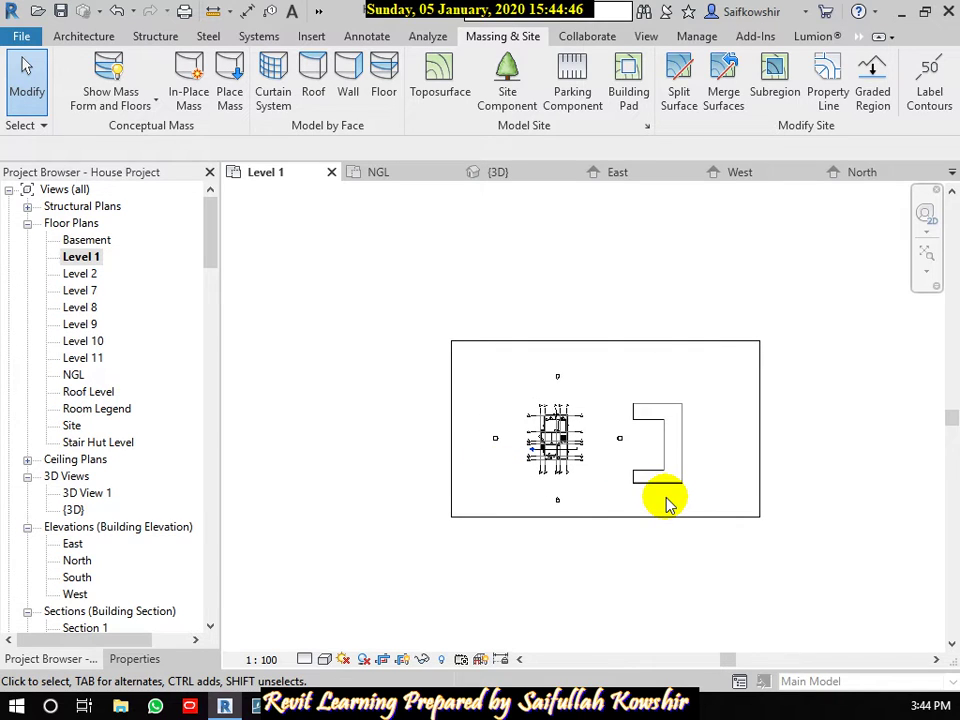
click(201, 114)
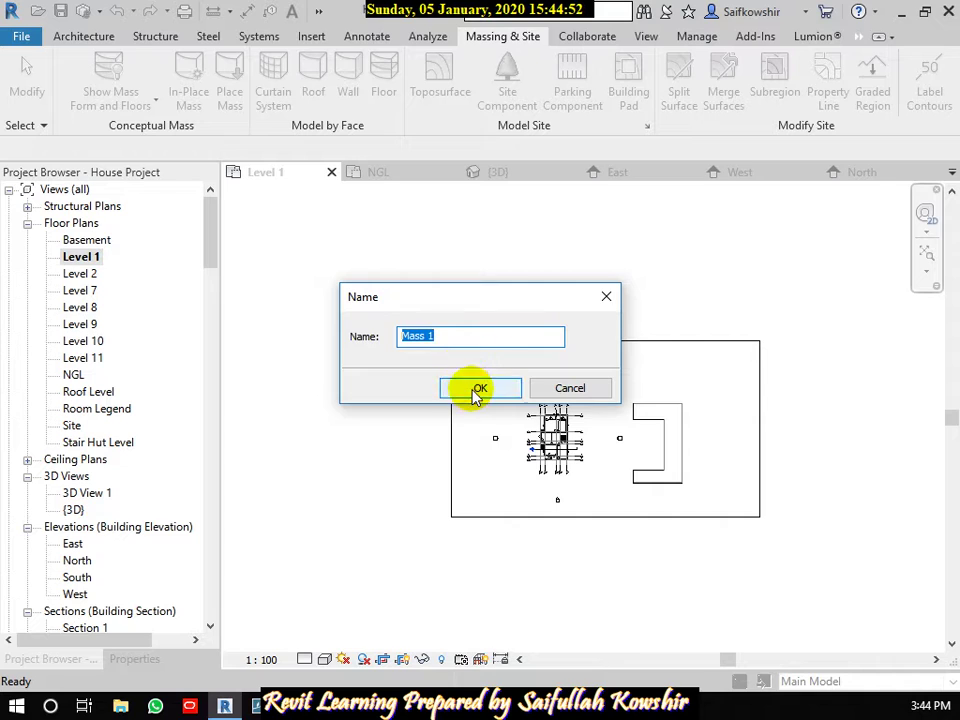
click(478, 390)
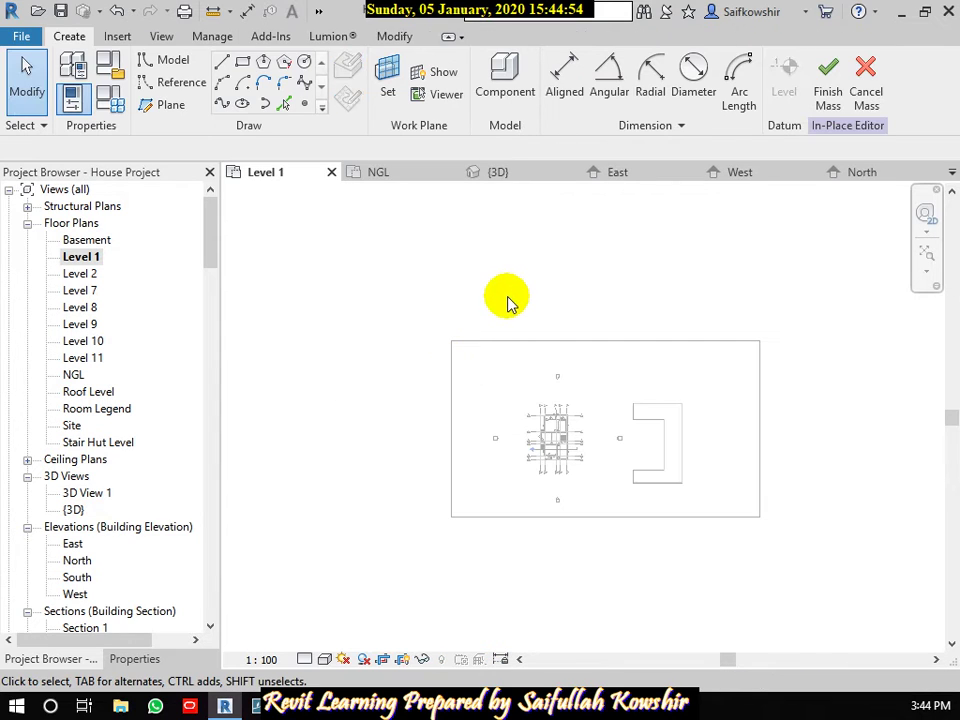
click(159, 106)
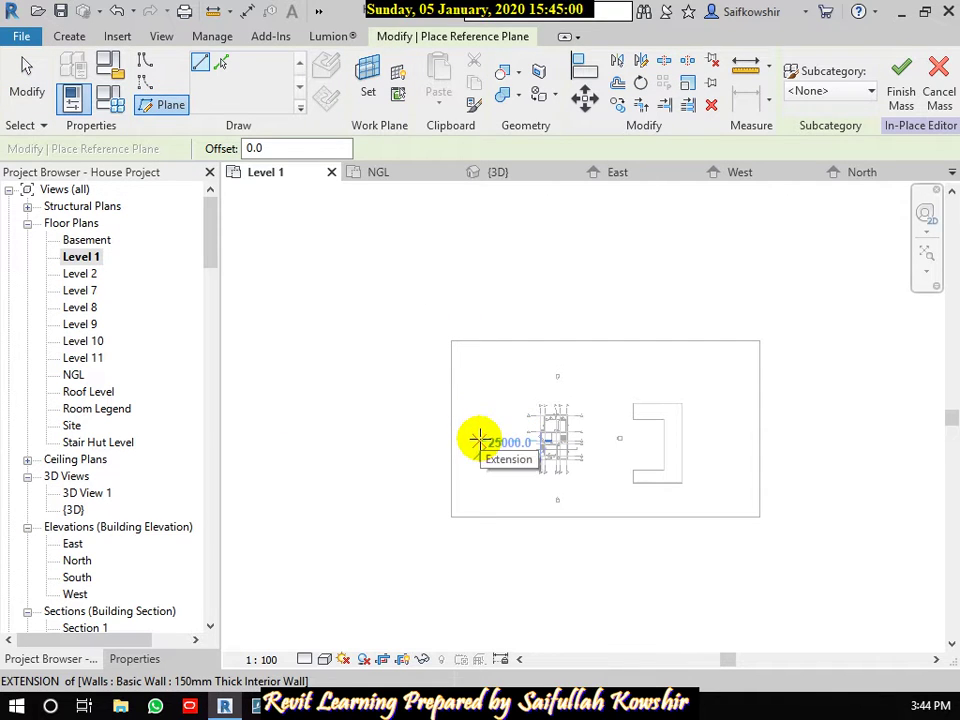
Draw two horizontal reference planes, one below and one above the existing mass.
scroll(499, 439, down, 2)
middle_drag(636, 461, 512, 468)
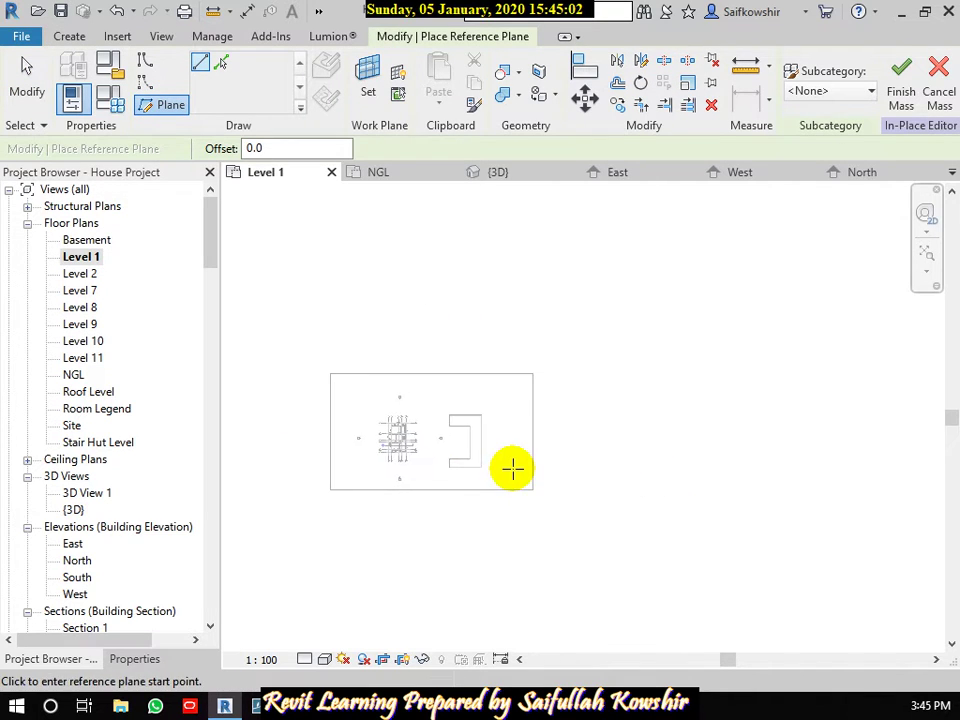
scroll(512, 468, up, 2)
click(373, 489)
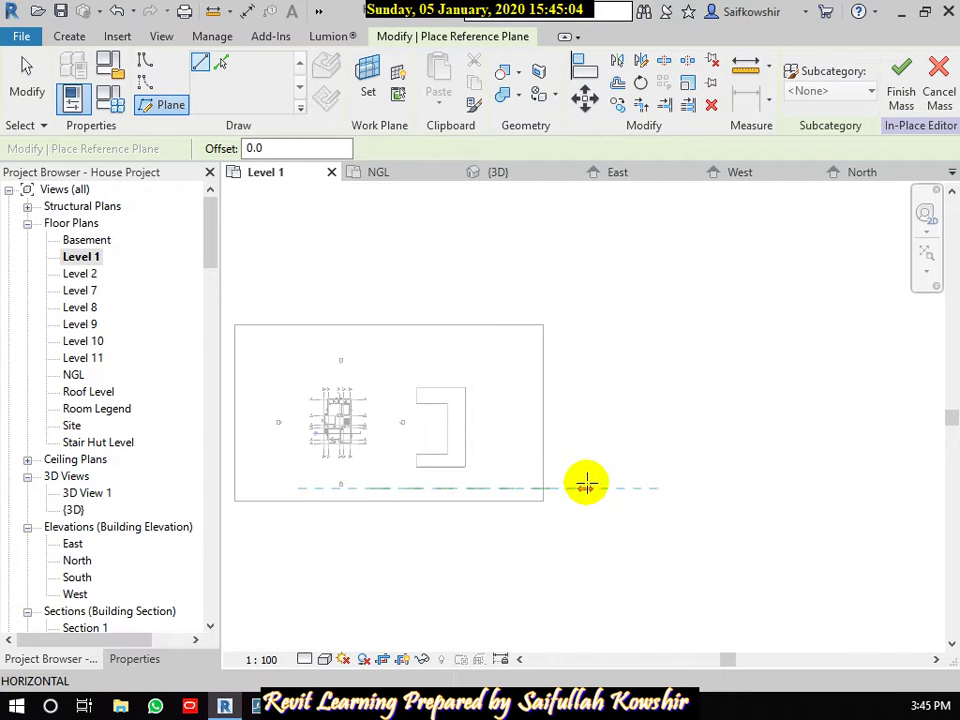
click(636, 488)
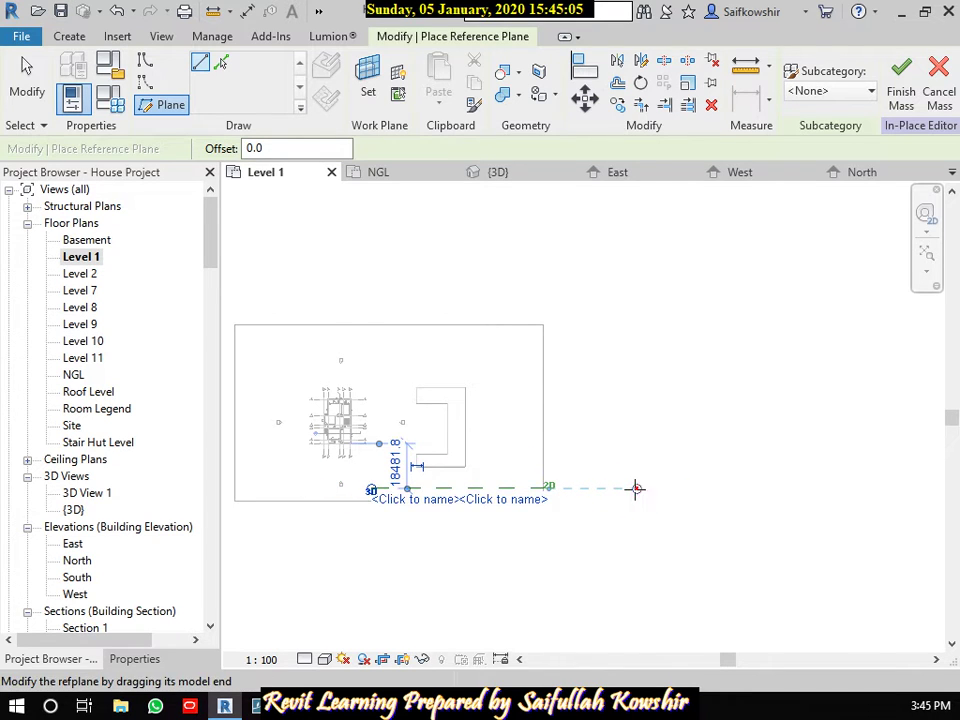
click(378, 356)
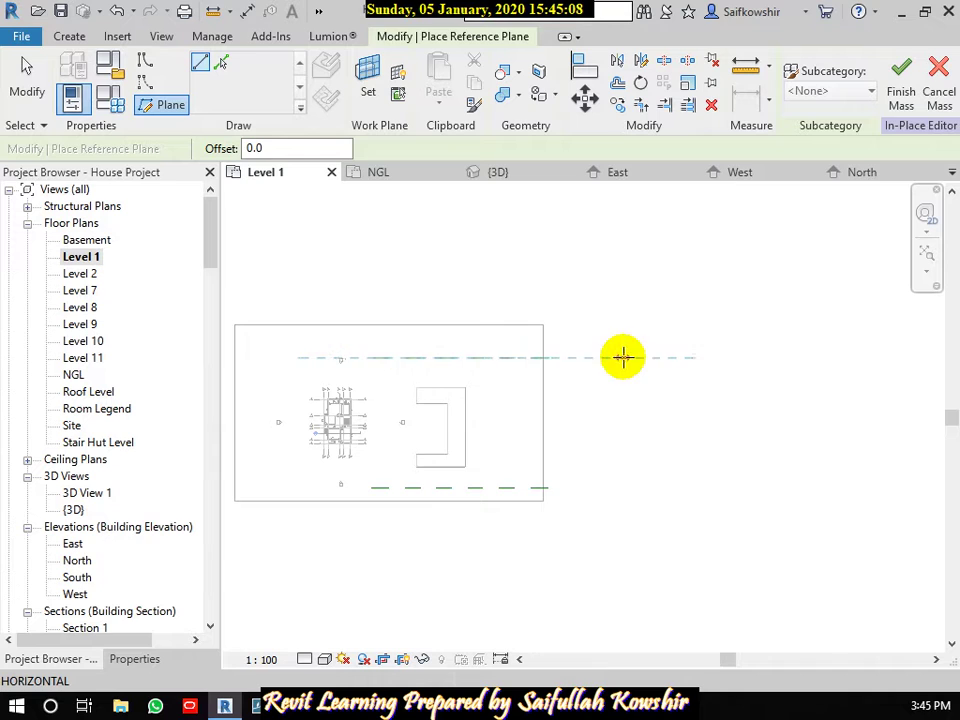
click(558, 358)
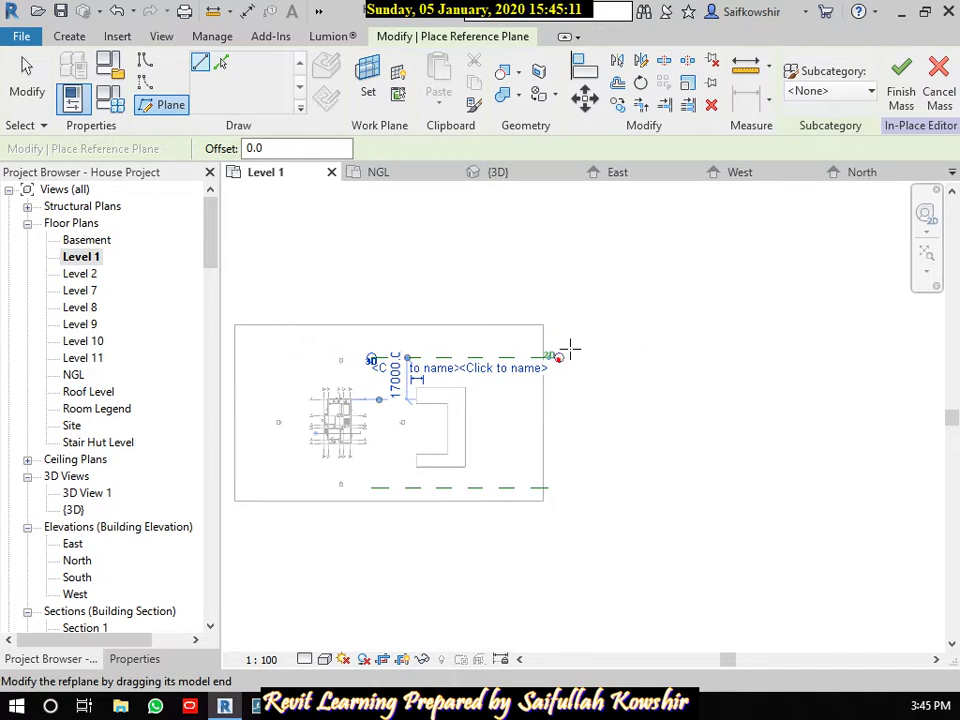
click(27, 78)
Name the lower reference plane 1 and the upper reference plane 2.
click(541, 489)
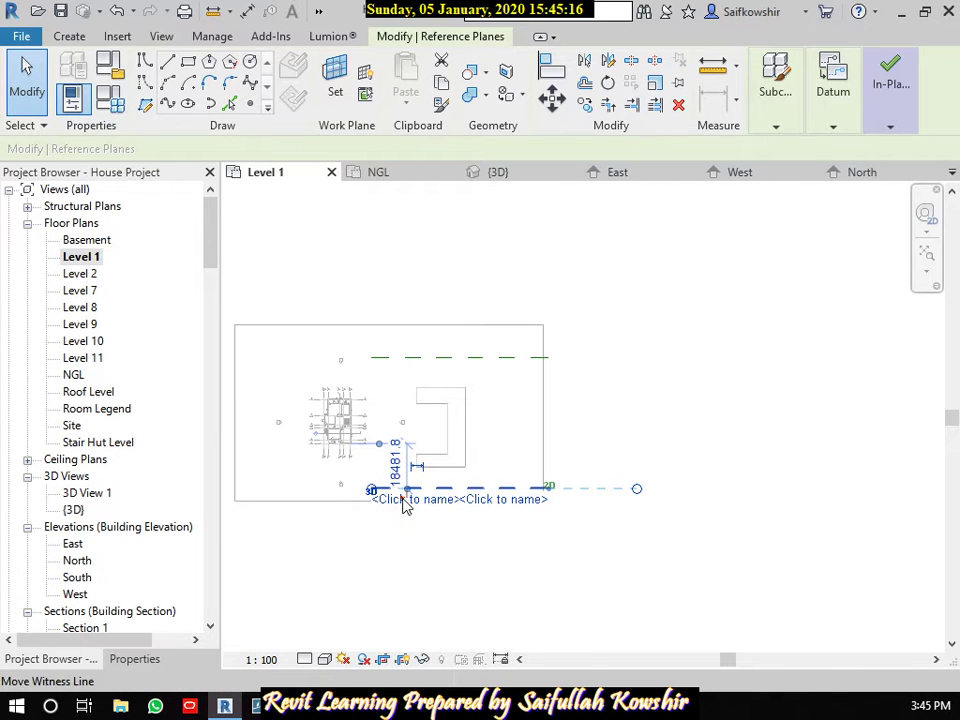
scroll(494, 507, up, 2)
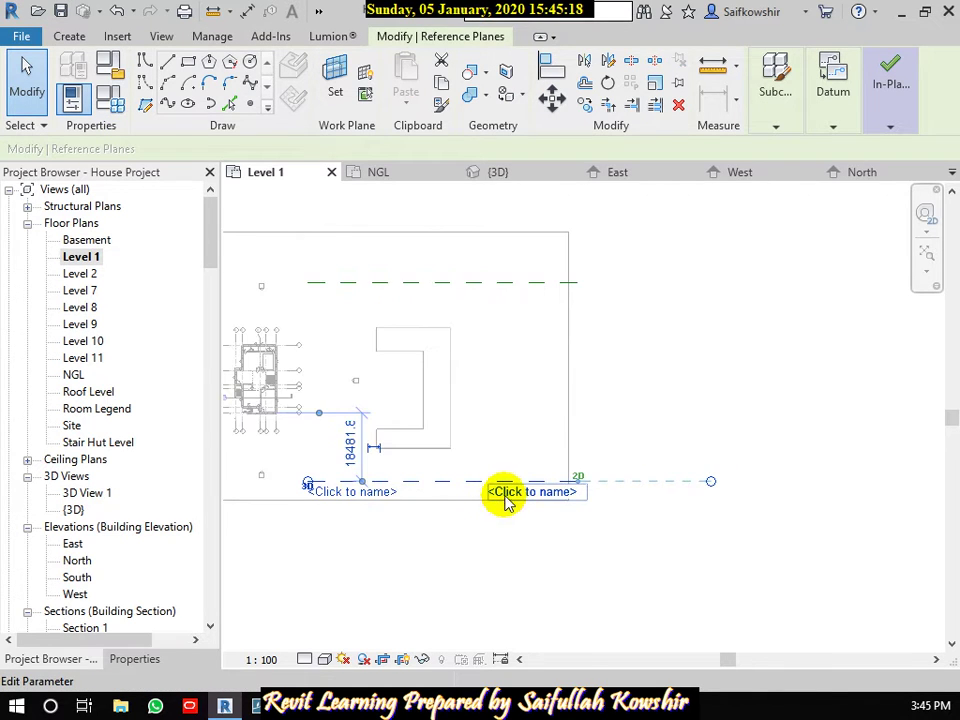
click(505, 500)
text(1)
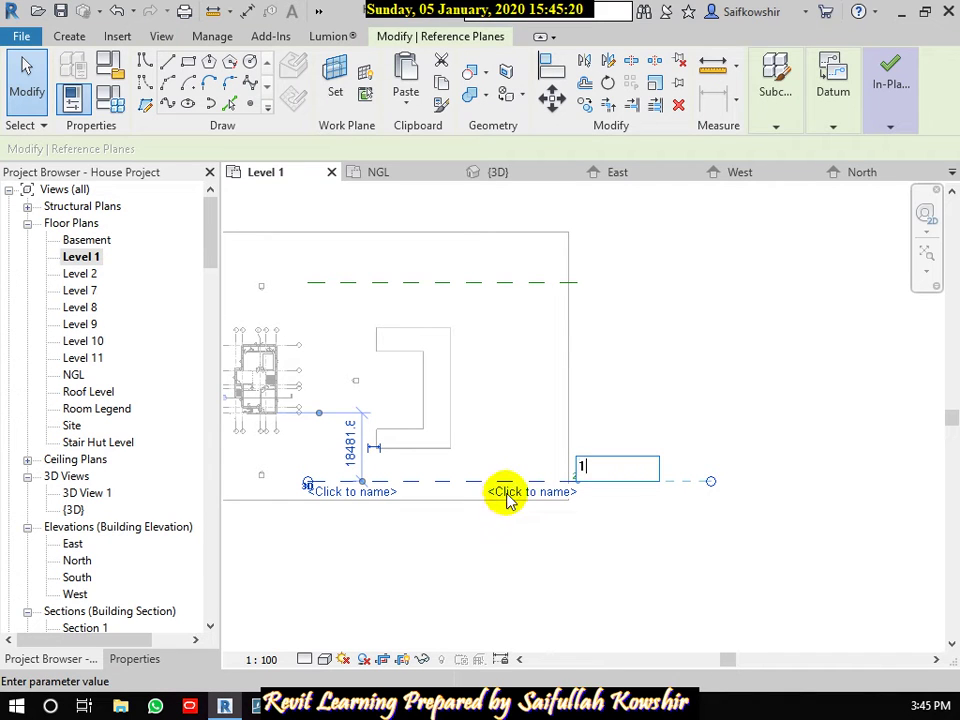
click(800, 330)
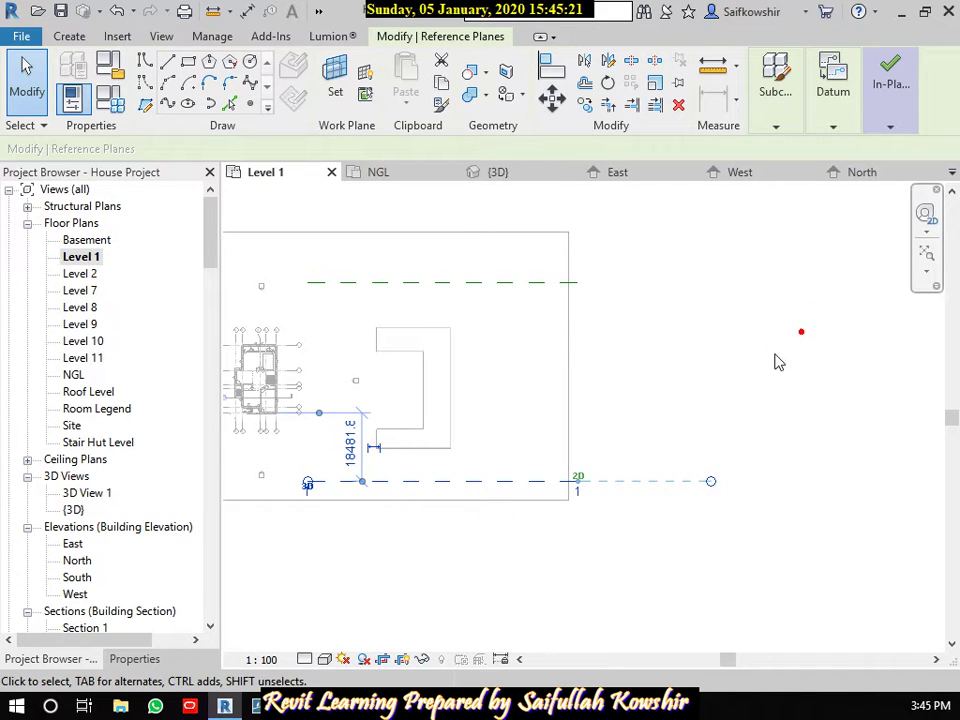
click(538, 284)
click(540, 294)
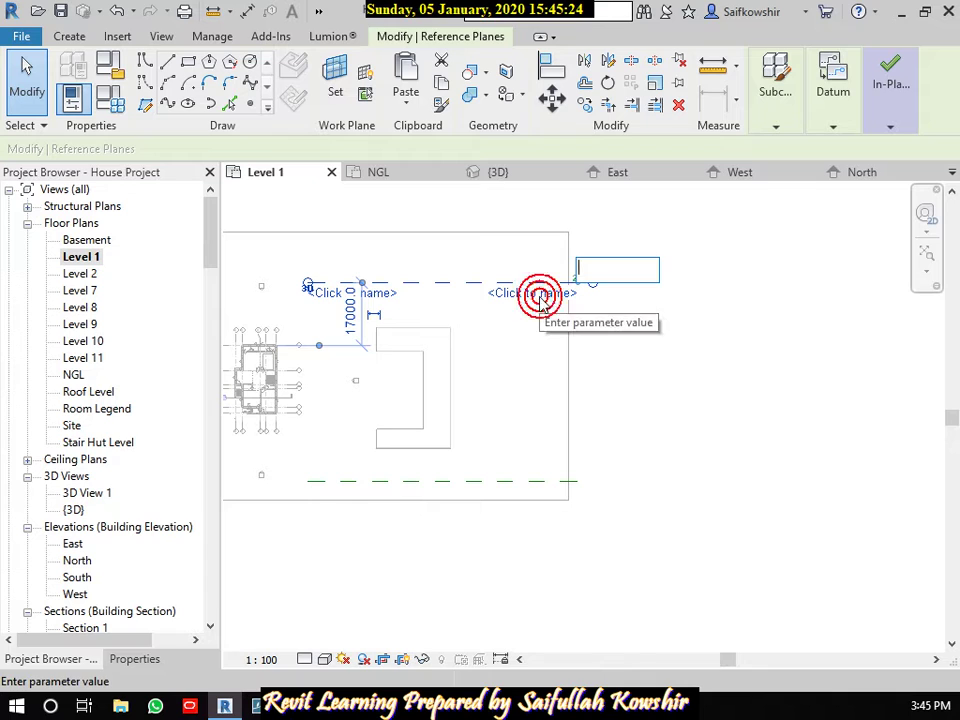
text(2)
click(681, 351)
scroll(695, 353, down, 1)
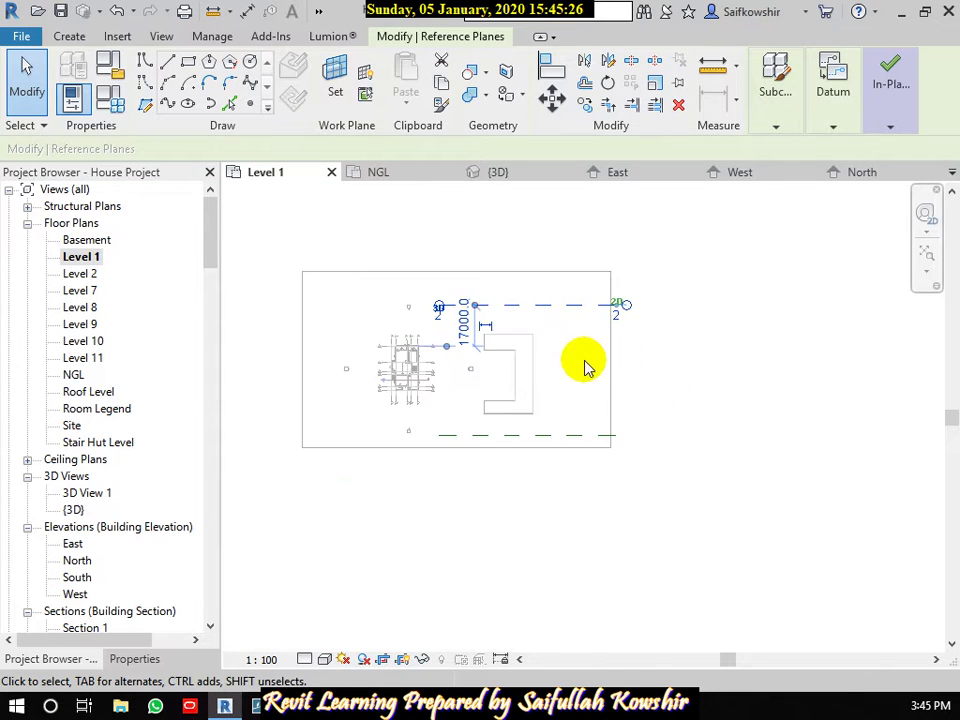
middle_drag(585, 368, 628, 380)
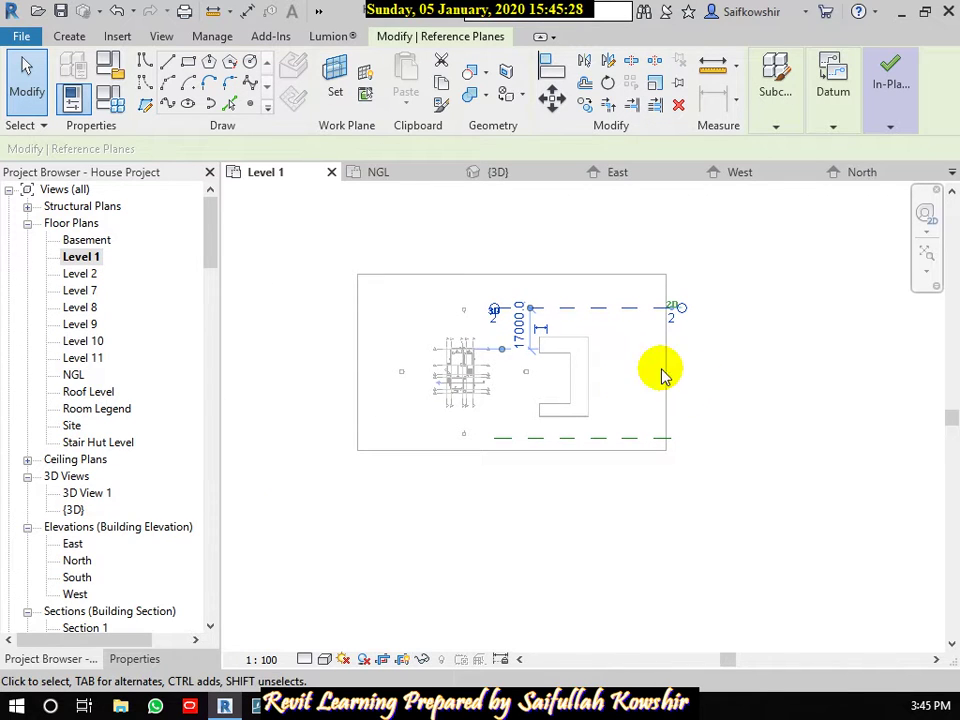
Set the line placement plane to Reference Plane : Profile plane, exit, and select the lower reference plane.
click(143, 63)
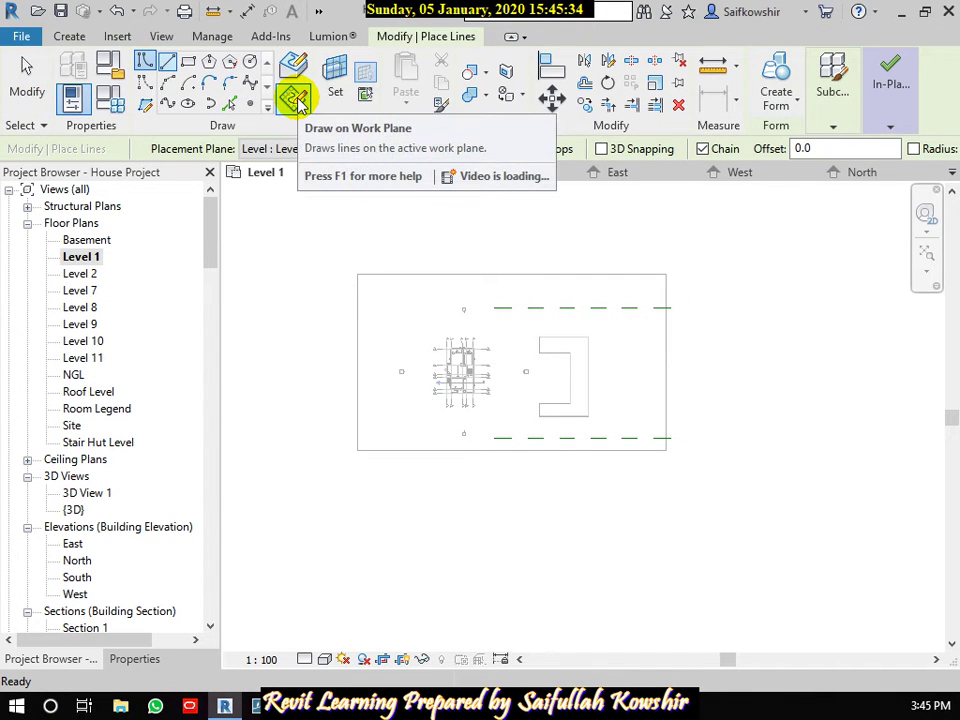
click(289, 150)
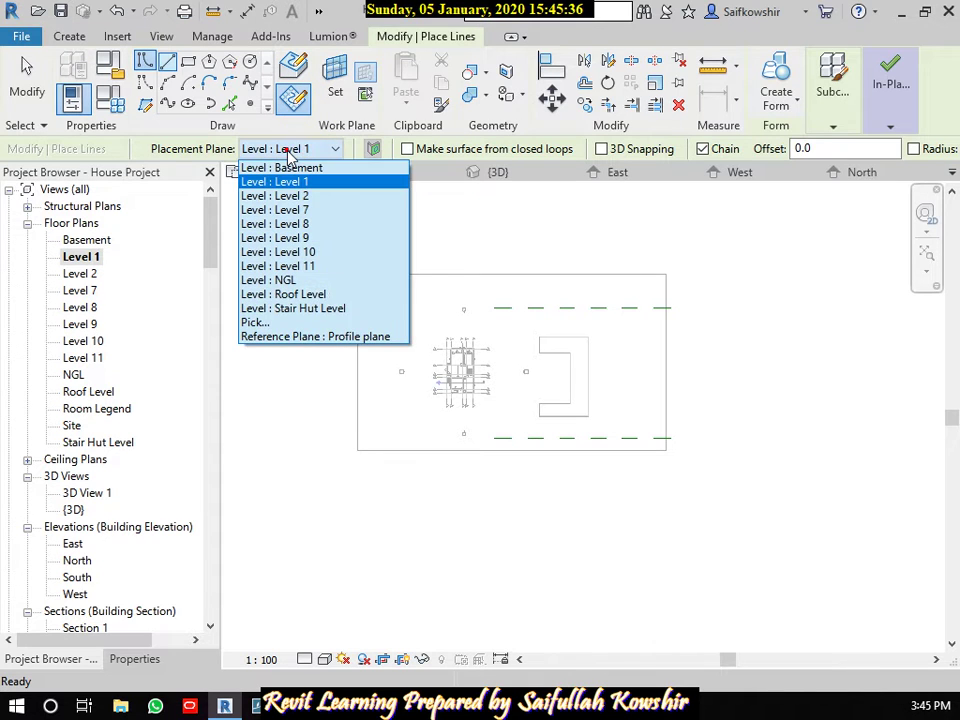
click(298, 337)
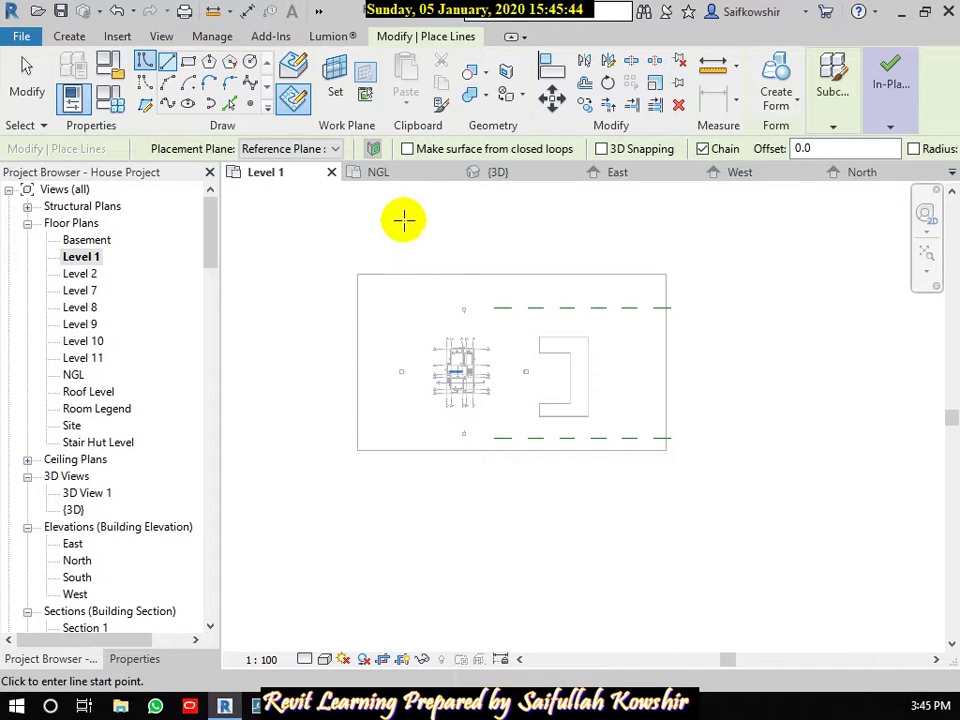
click(336, 149)
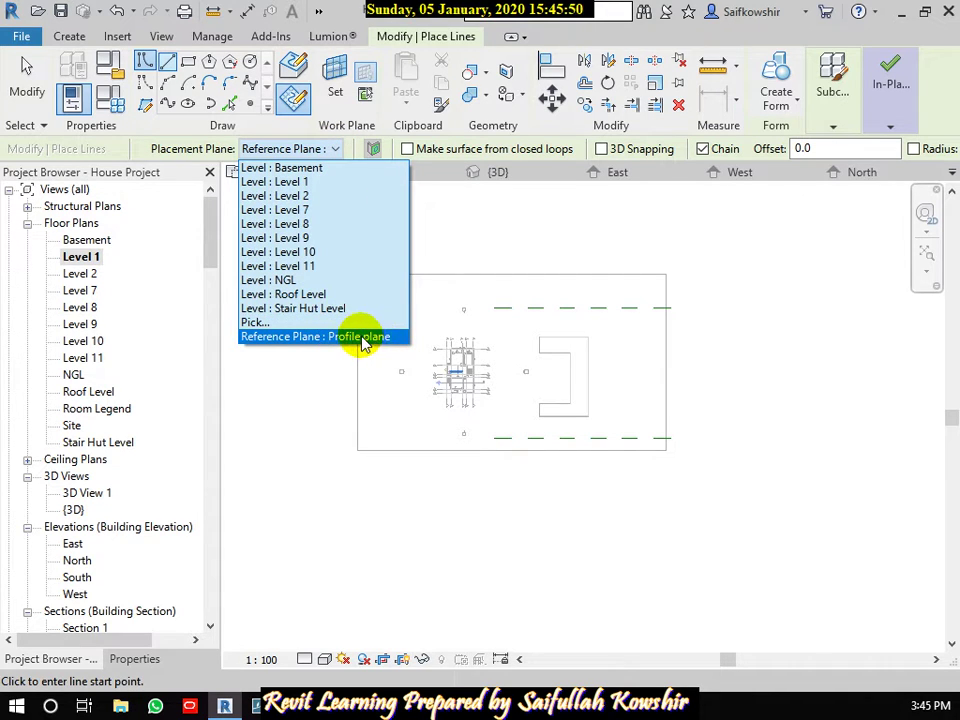
click(278, 340)
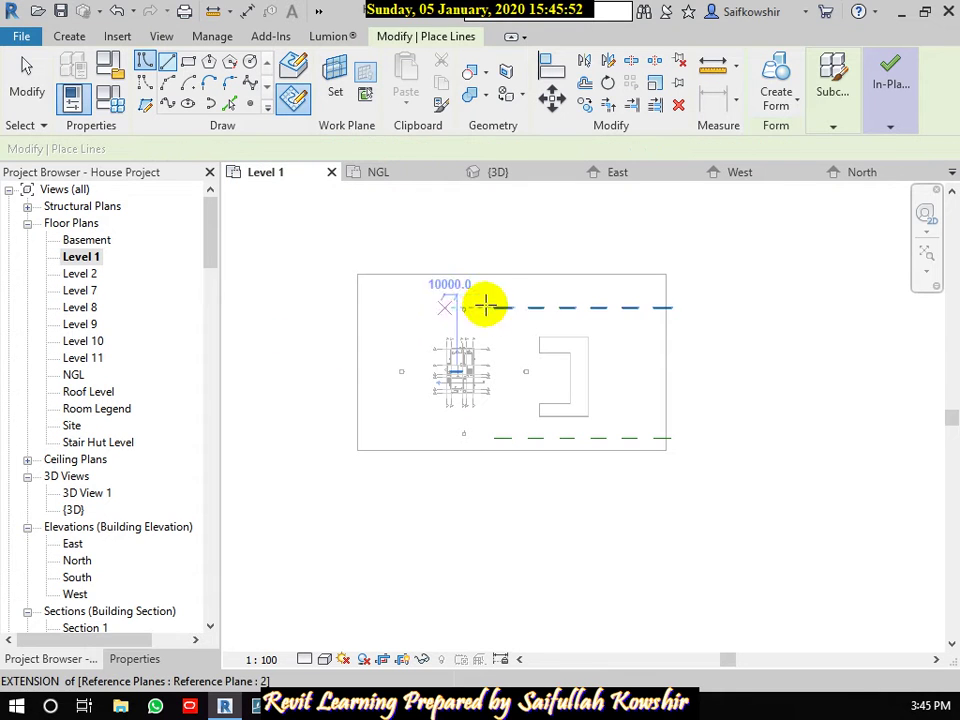
click(26, 75)
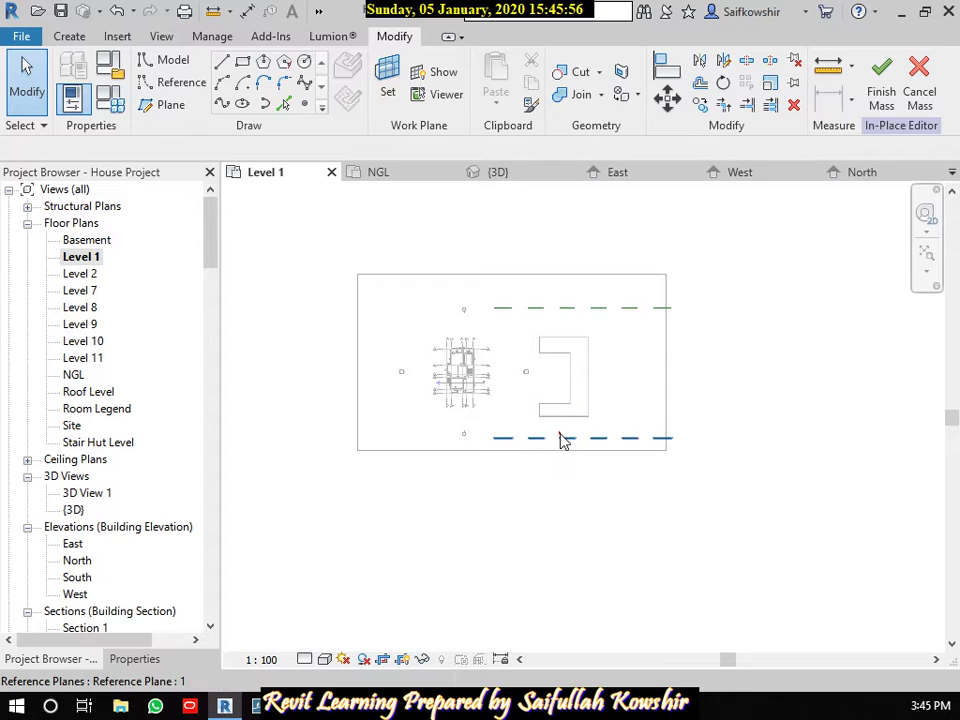
click(559, 438)
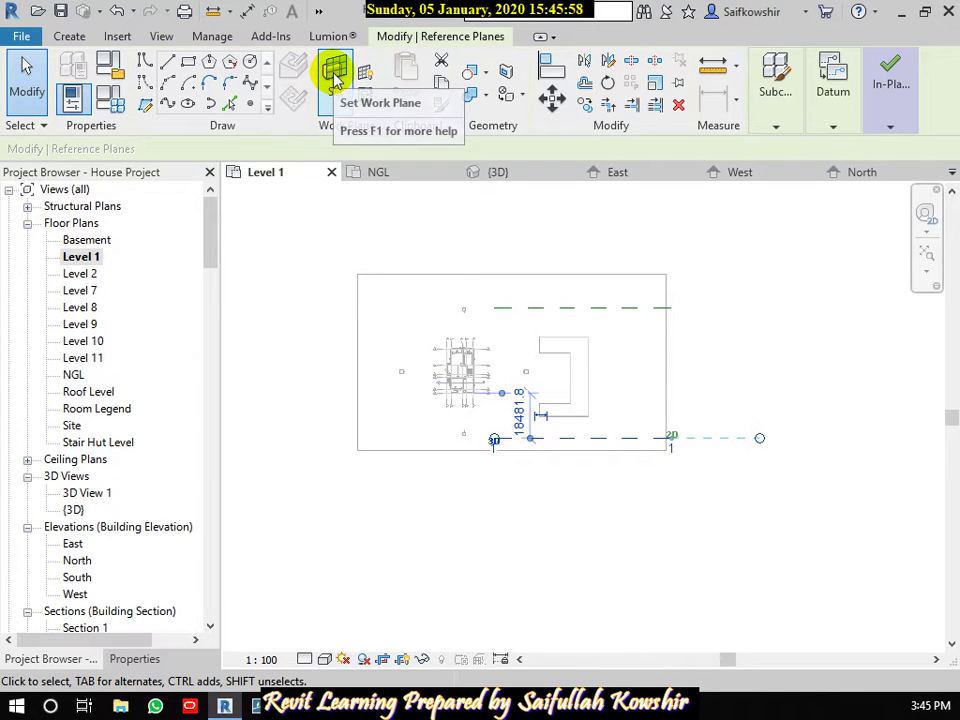
Set Reference Plane : 1 as the mass's work plane without switching views.
click(335, 72)
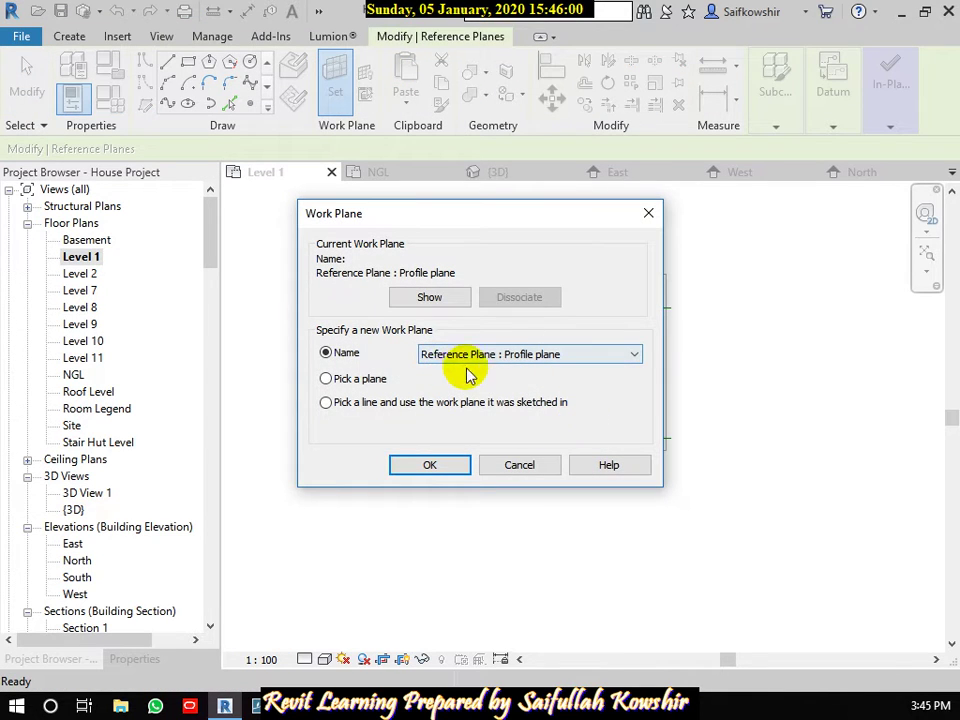
click(480, 356)
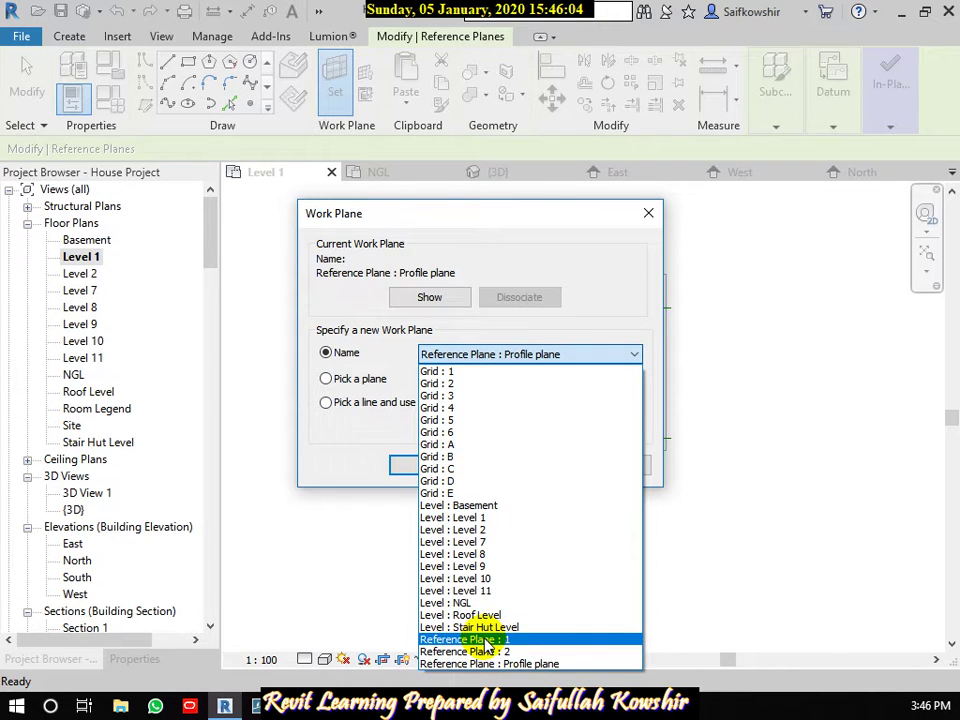
click(488, 640)
click(430, 465)
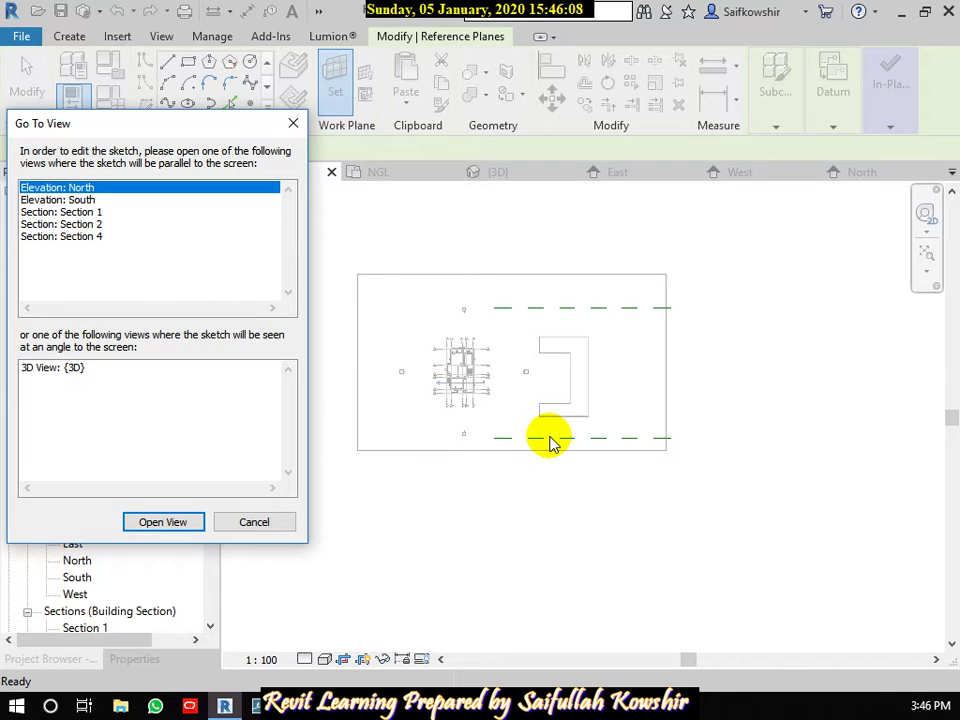
click(232, 524)
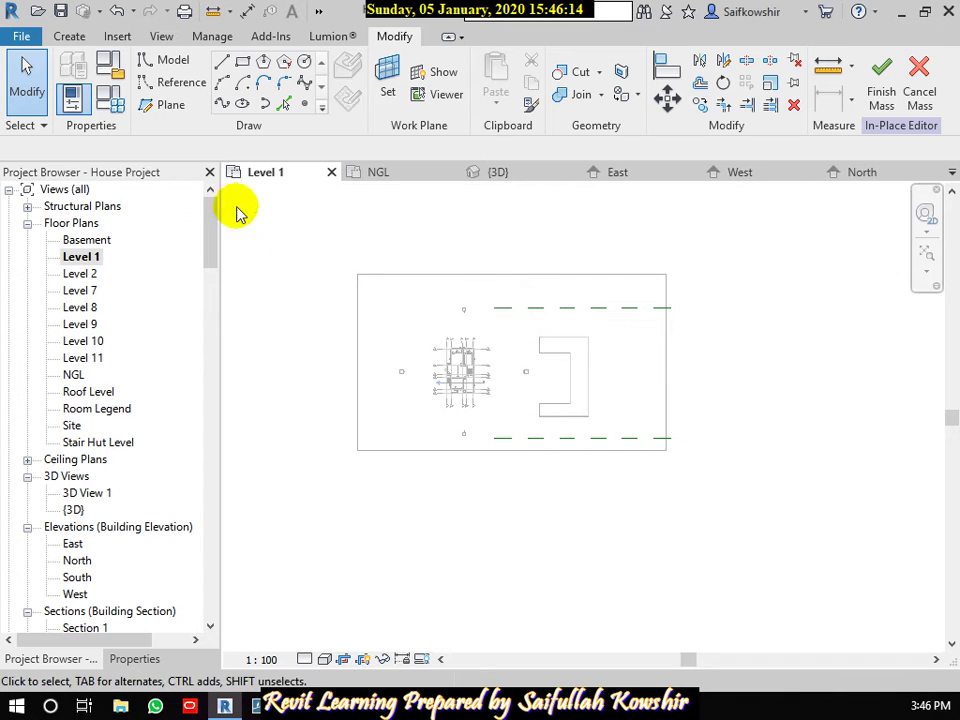
Start a model line on Reference Plane : 1 and open the South elevation to sketch in.
click(157, 62)
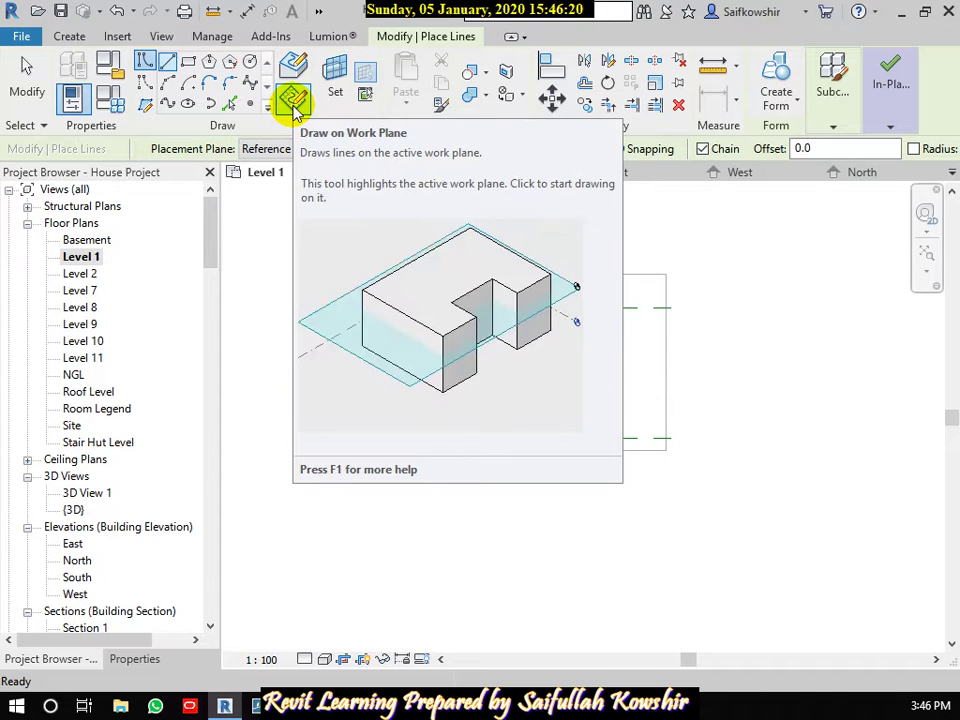
click(310, 152)
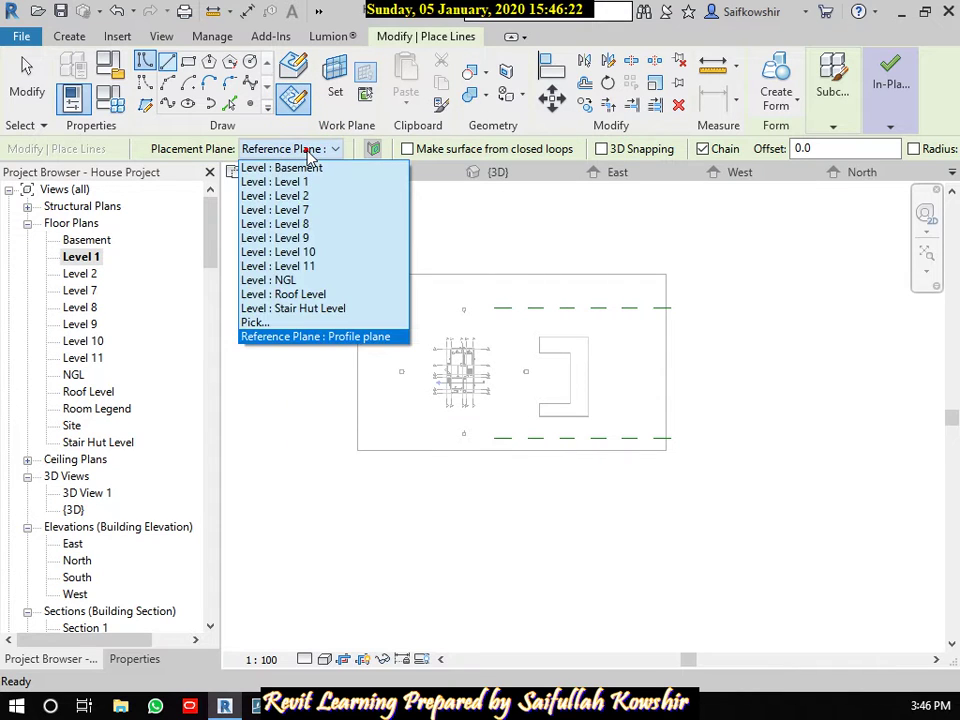
click(254, 322)
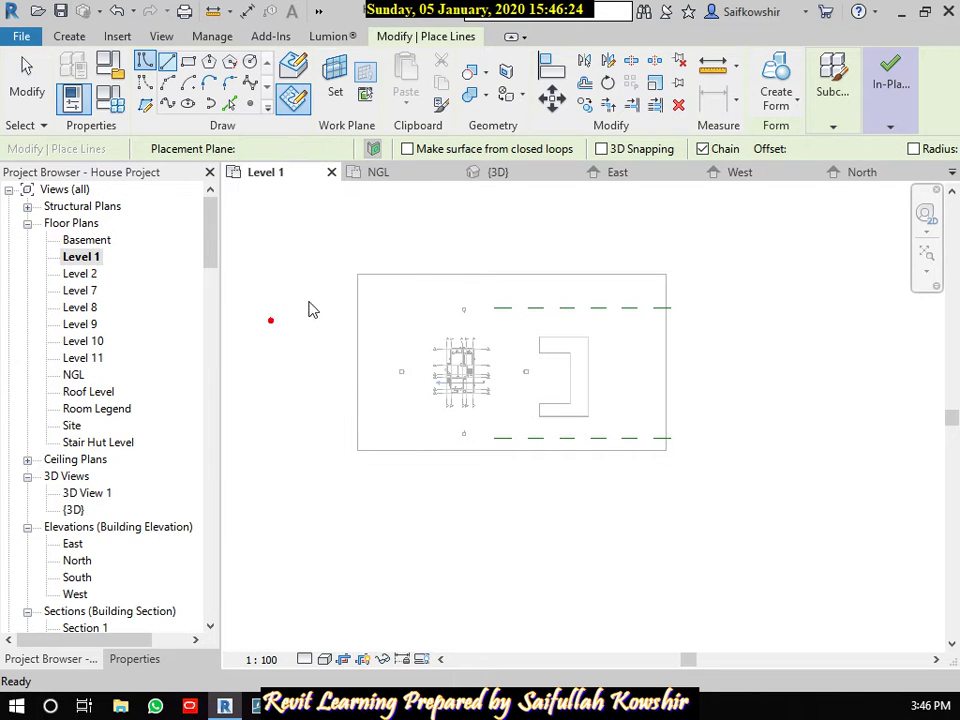
click(501, 353)
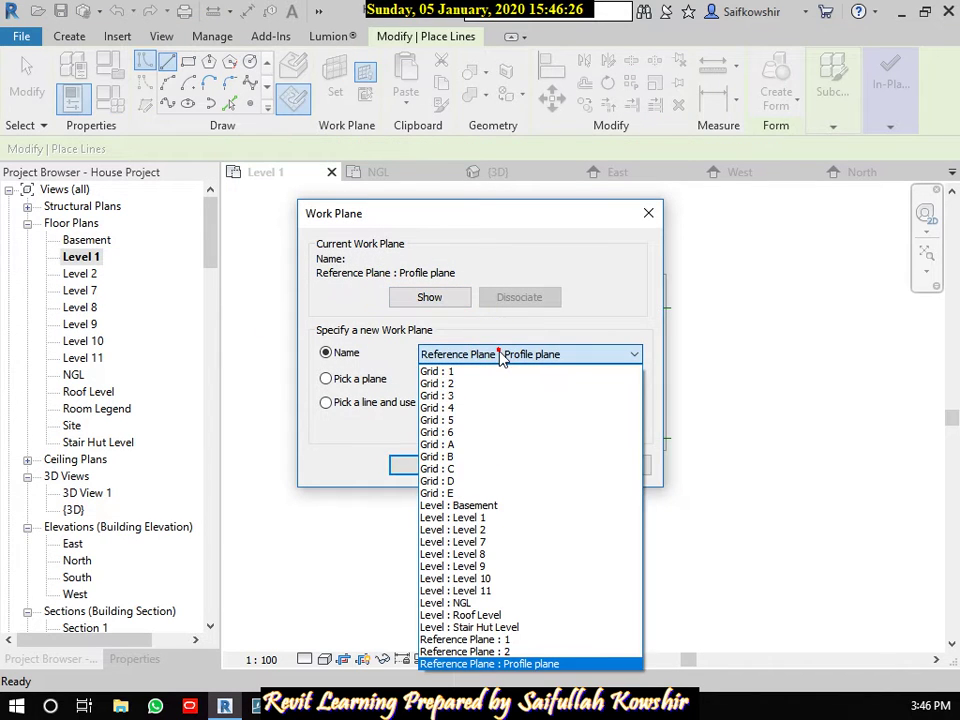
click(513, 639)
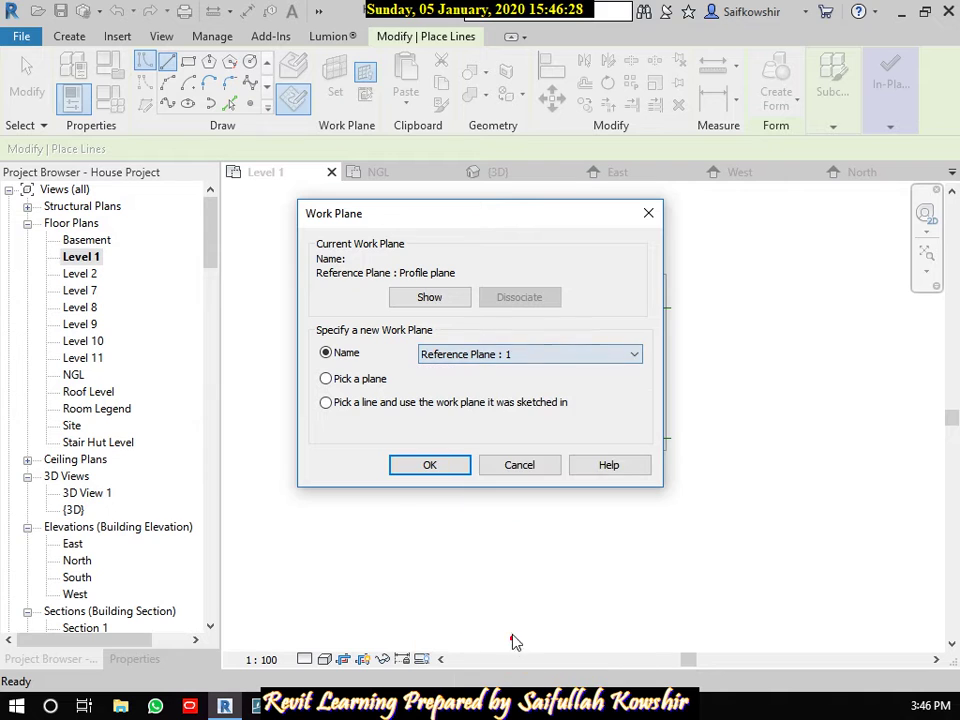
click(434, 466)
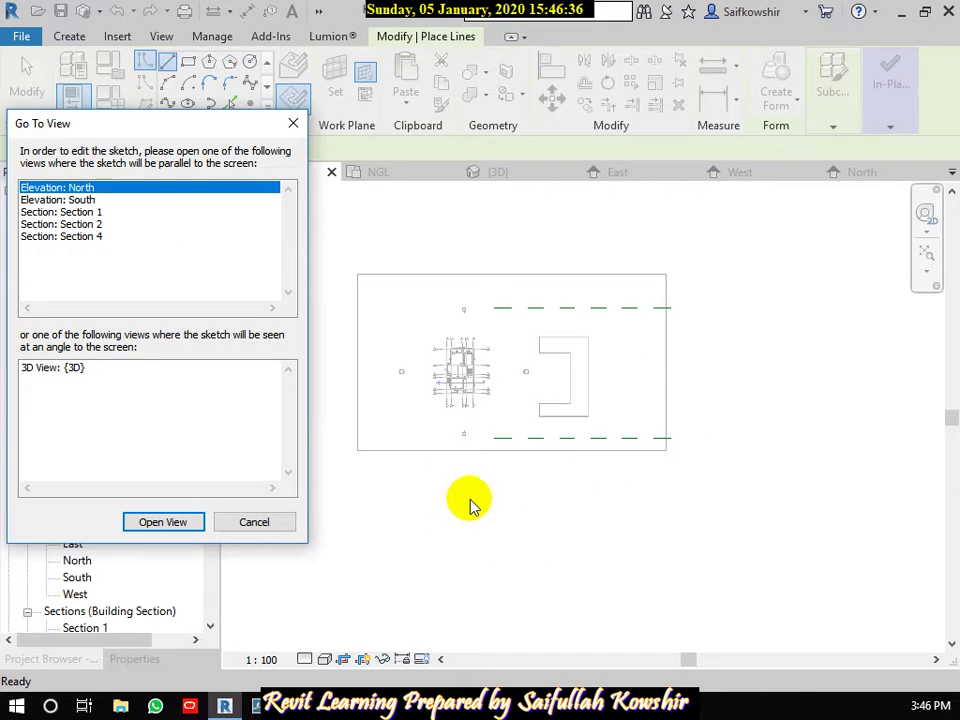
click(85, 201)
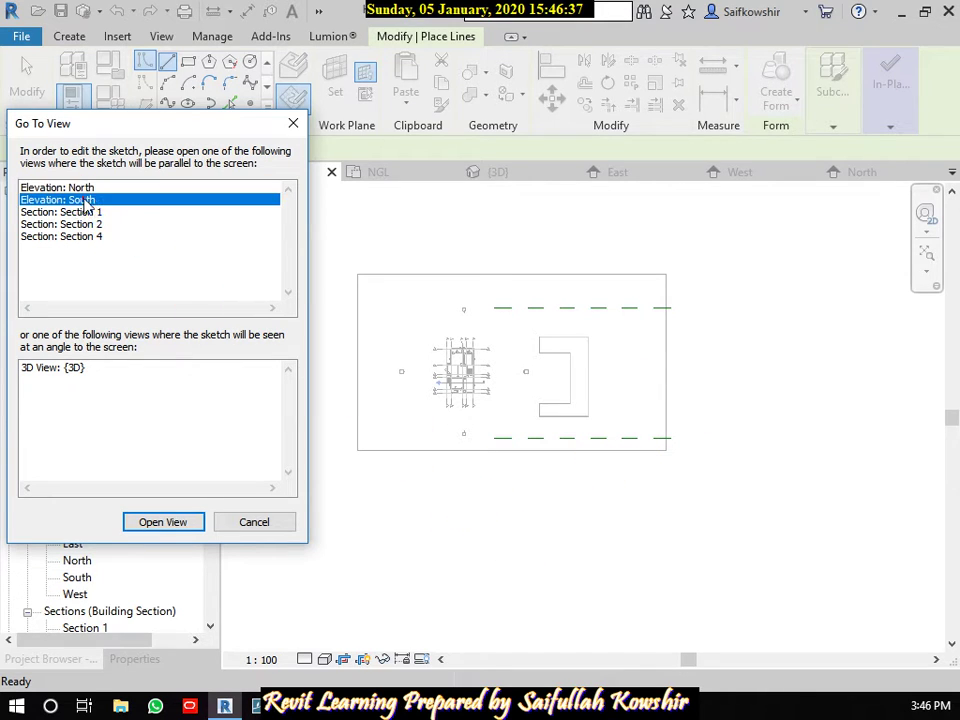
click(165, 521)
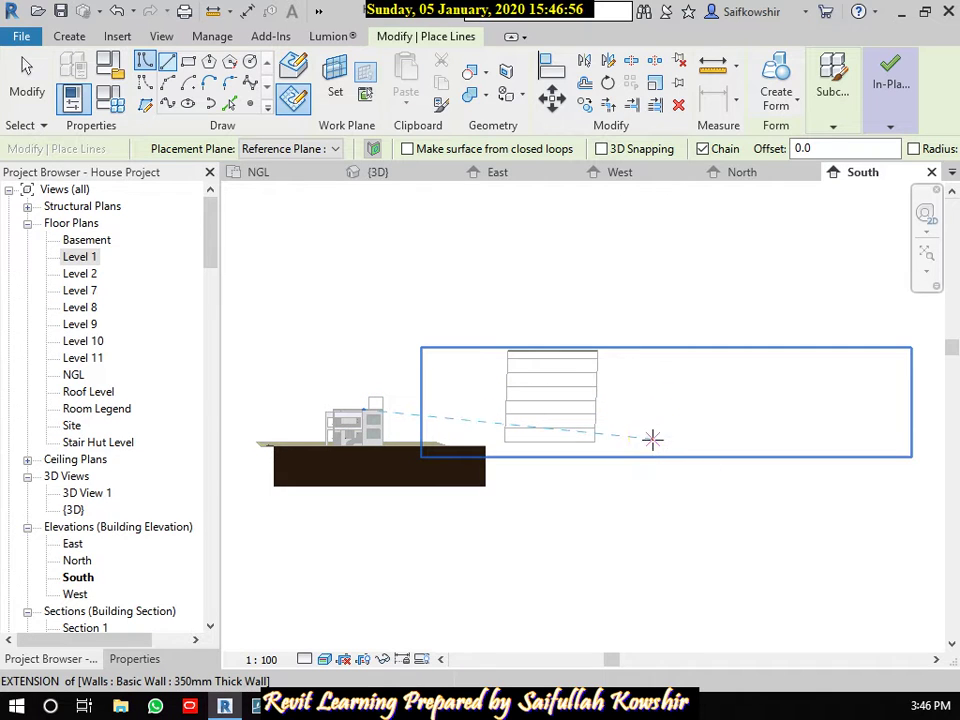
Sketch profile lines right of the building, including a 23000 angled segment, then view them in 3D.
click(652, 438)
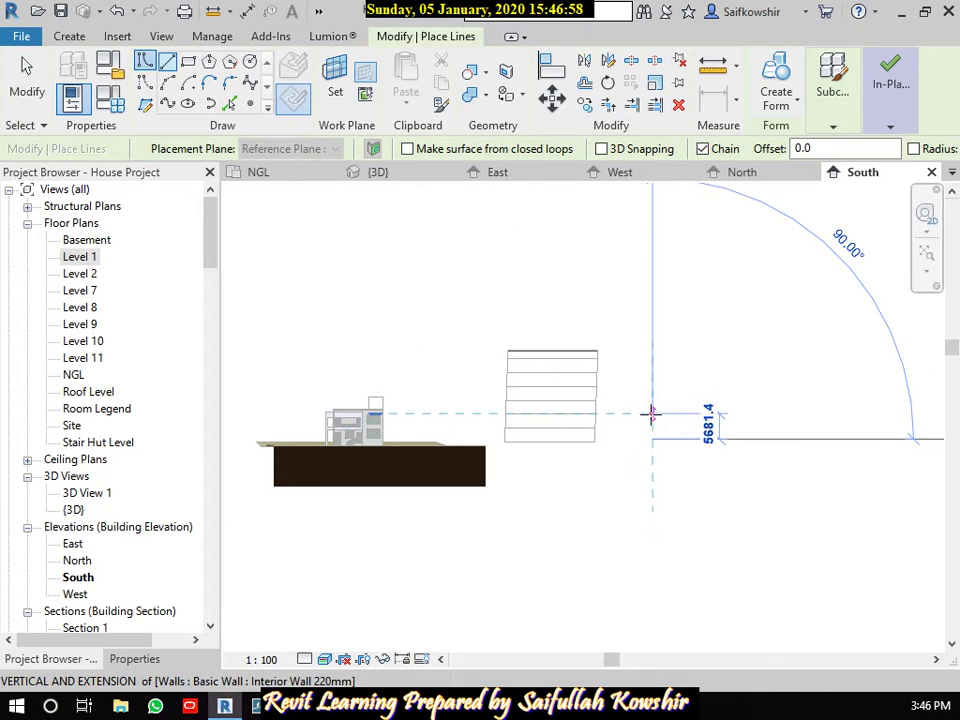
click(652, 413)
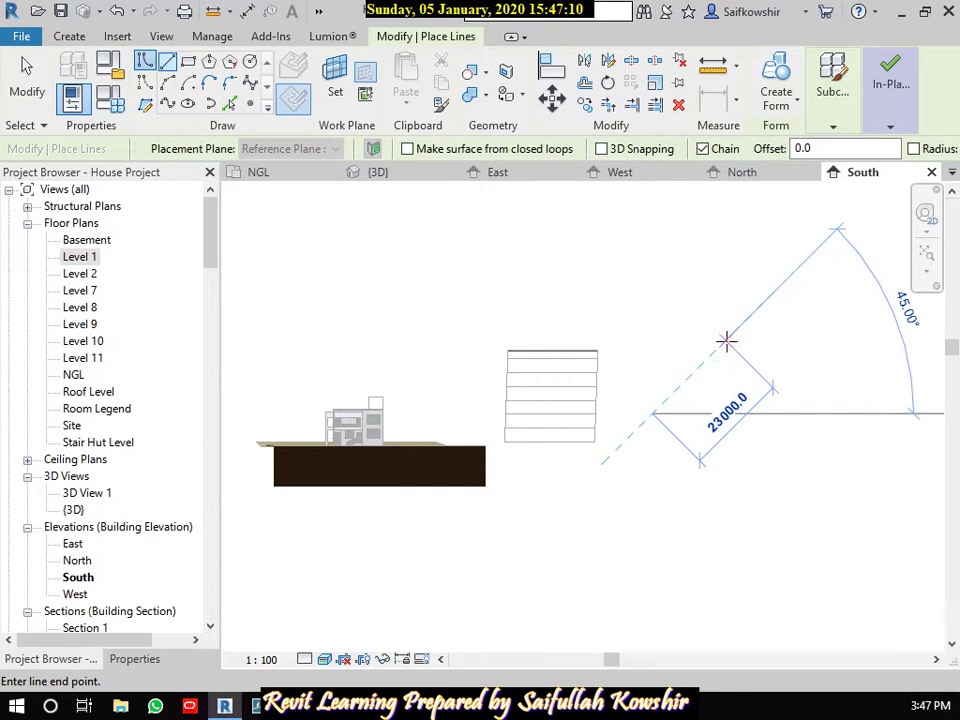
click(726, 339)
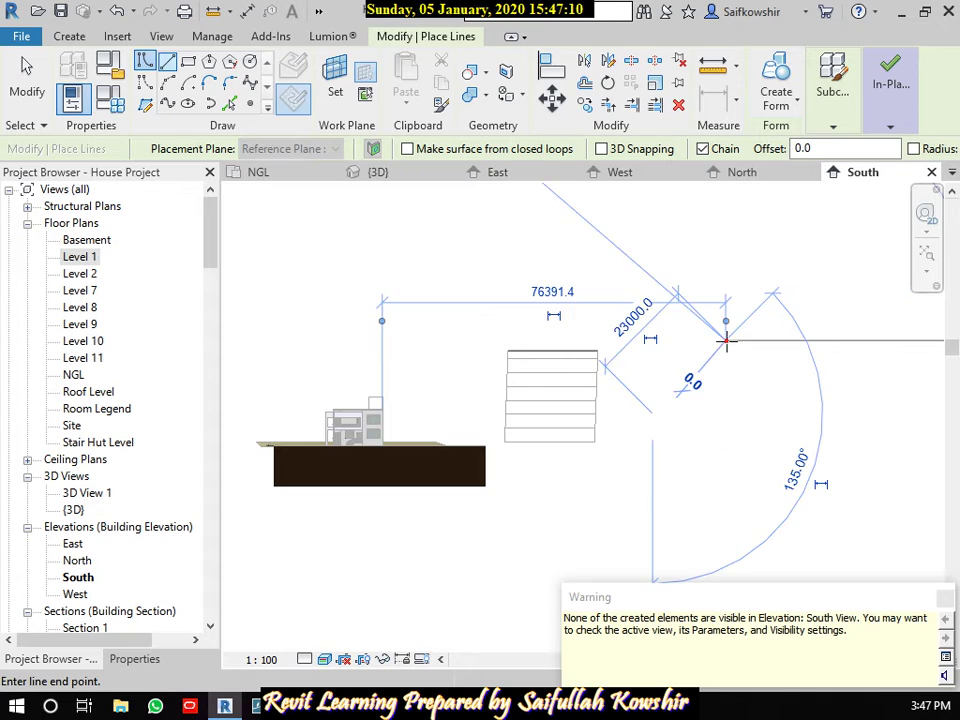
click(826, 384)
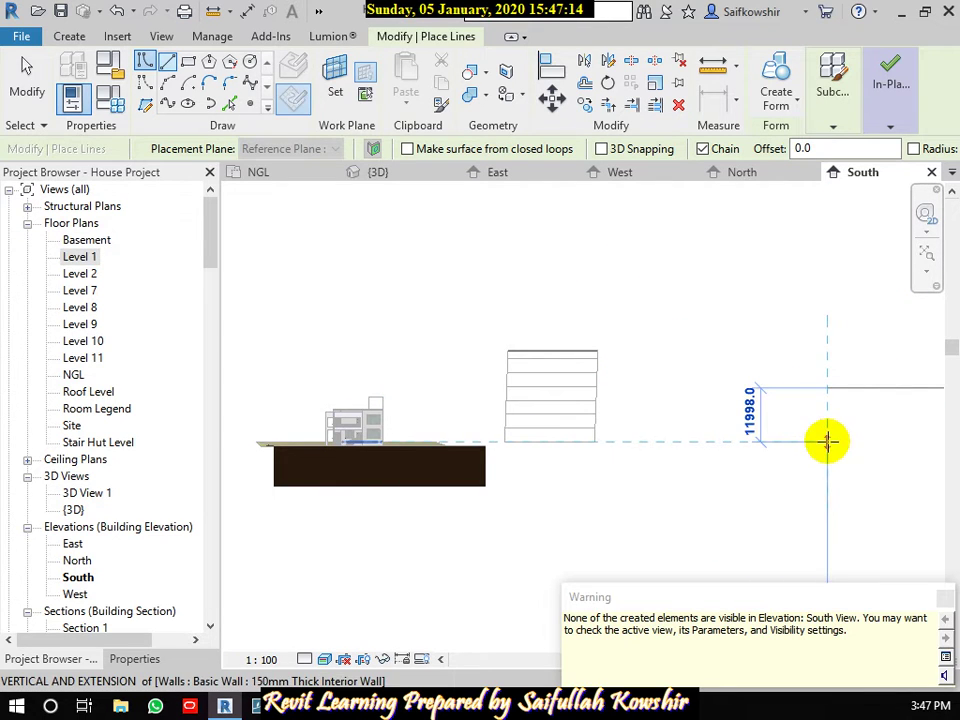
right_click(850, 421)
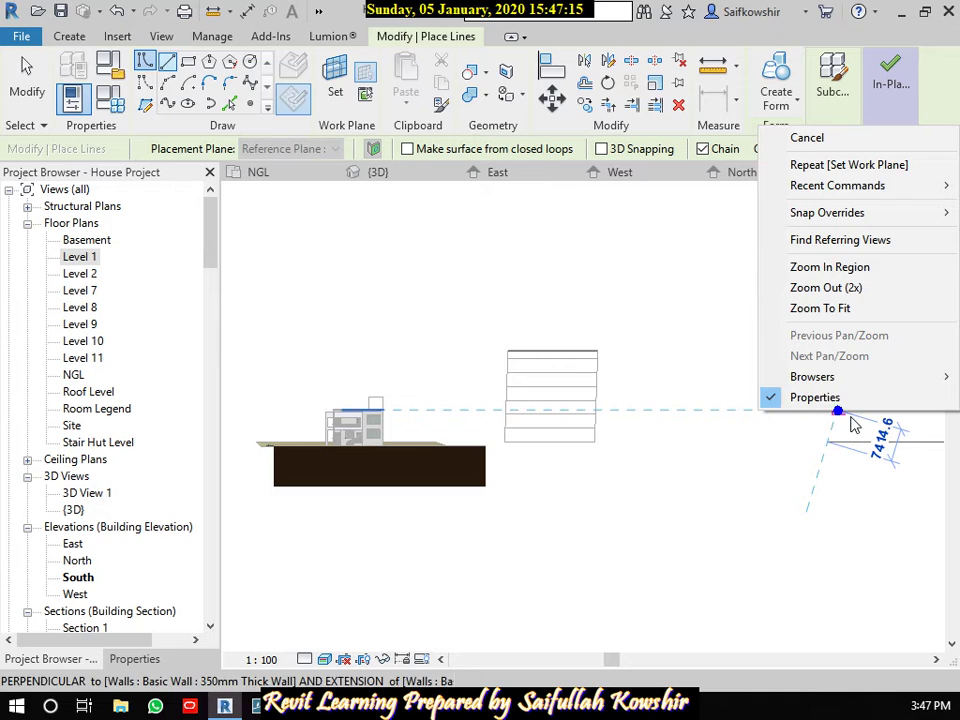
click(804, 140)
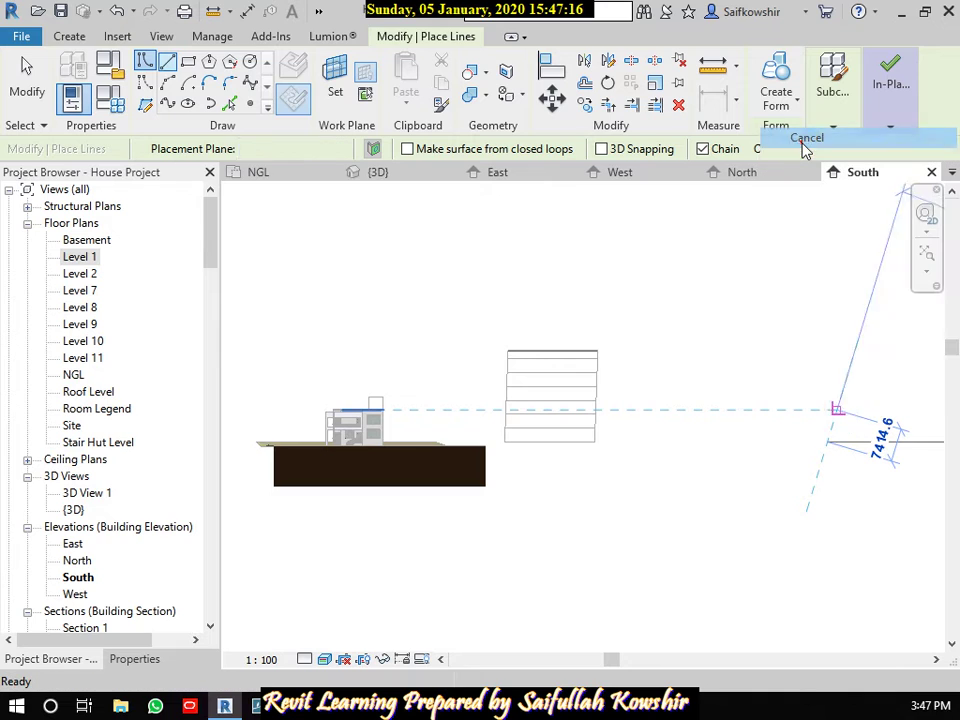
click(143, 88)
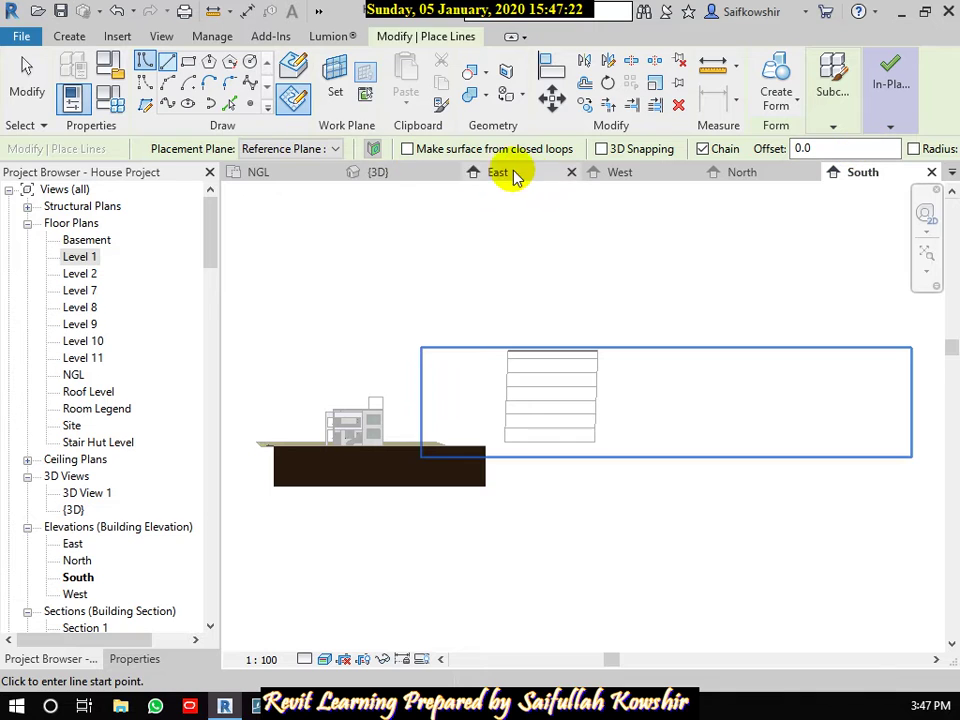
key(Escape)
click(407, 178)
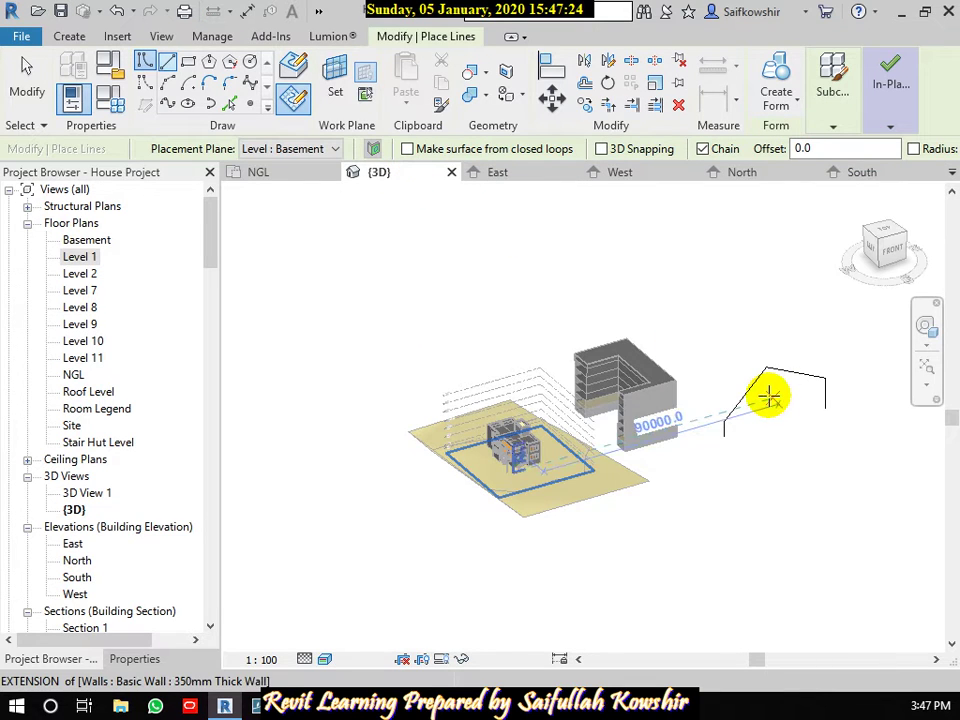
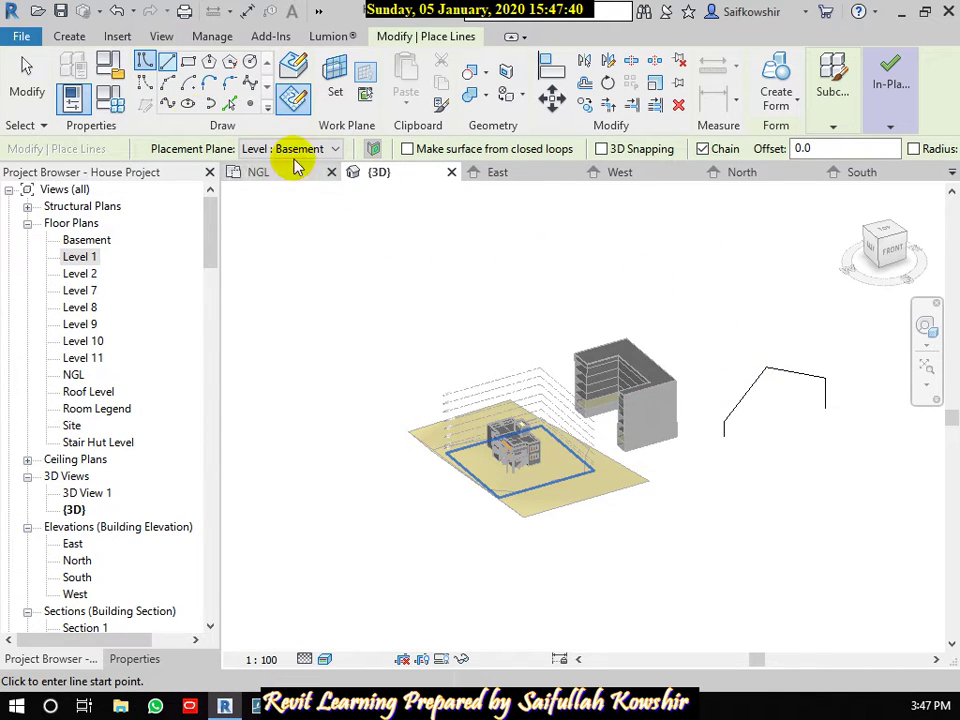
Make Reference Plane : 2 the placement plane for the mass's model lines and resume drawing.
click(294, 99)
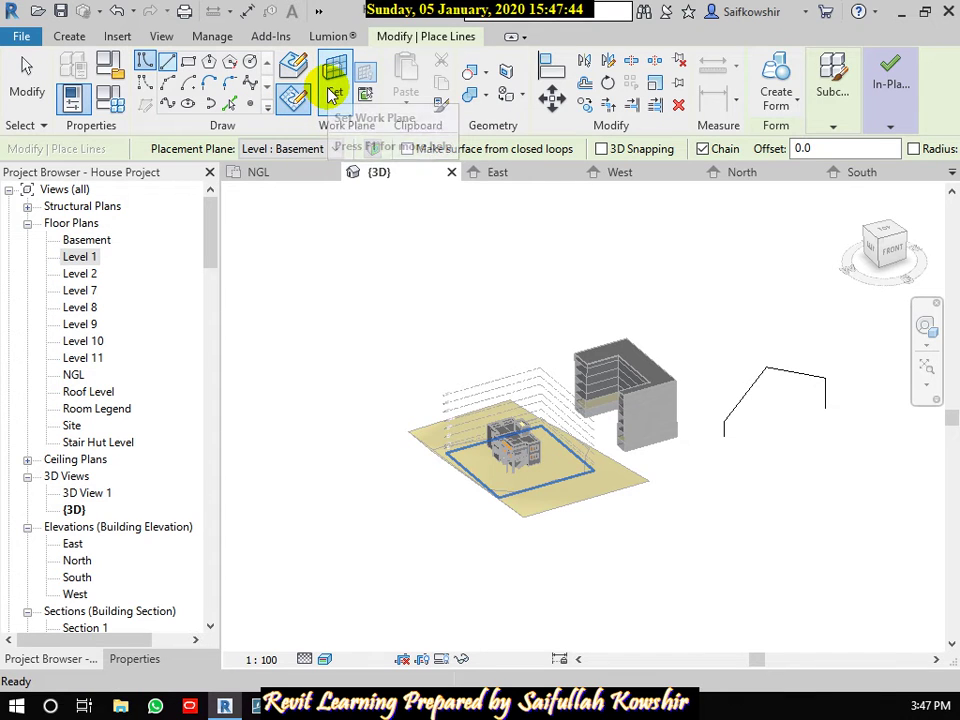
click(314, 150)
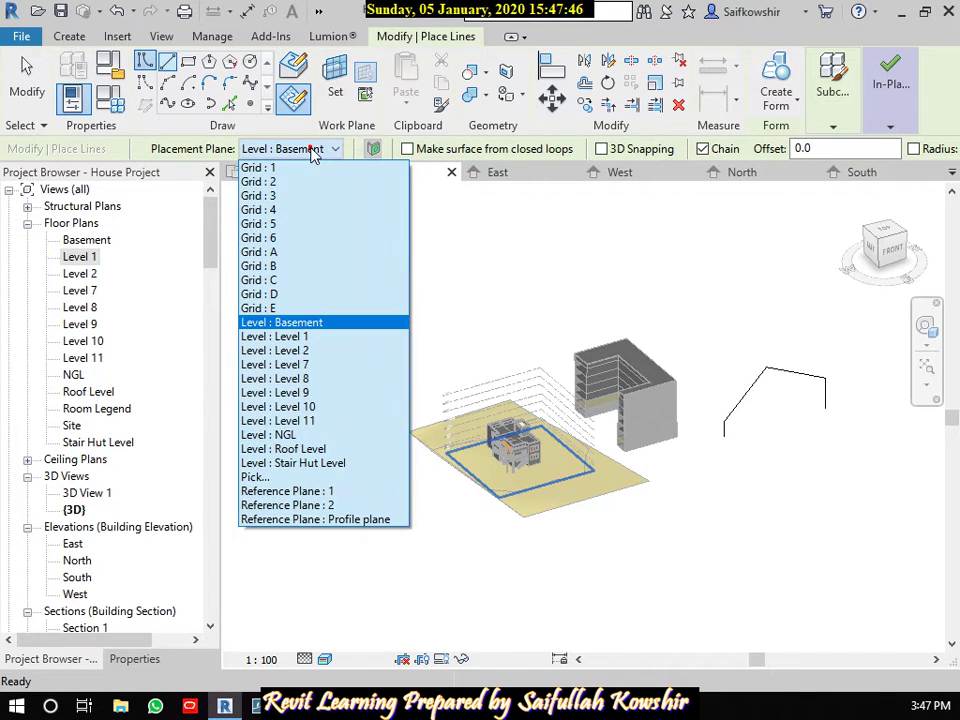
click(333, 86)
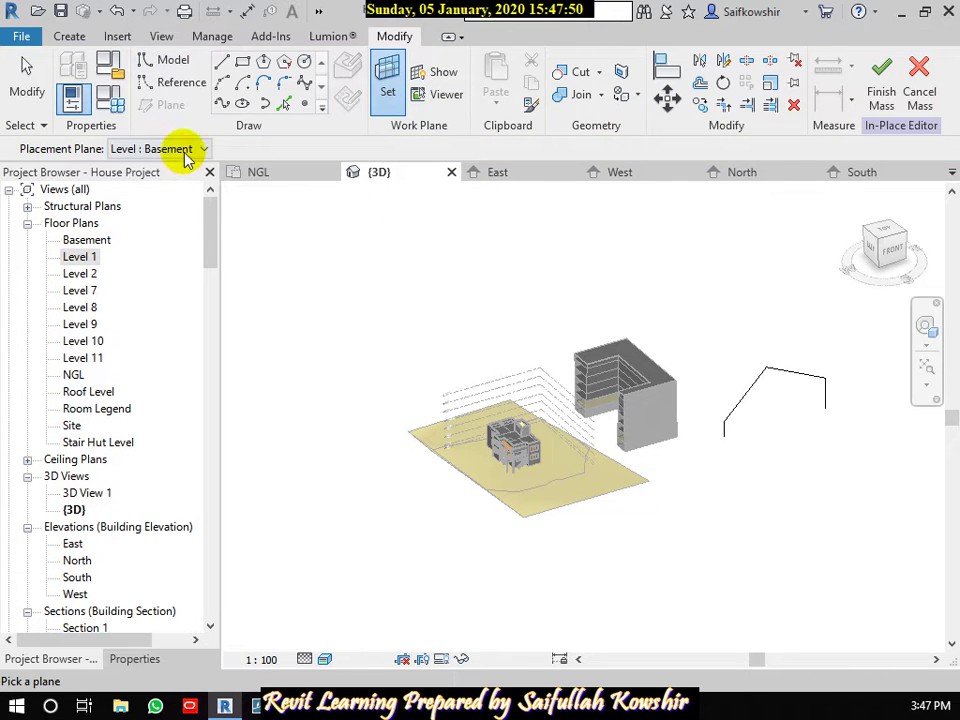
click(189, 149)
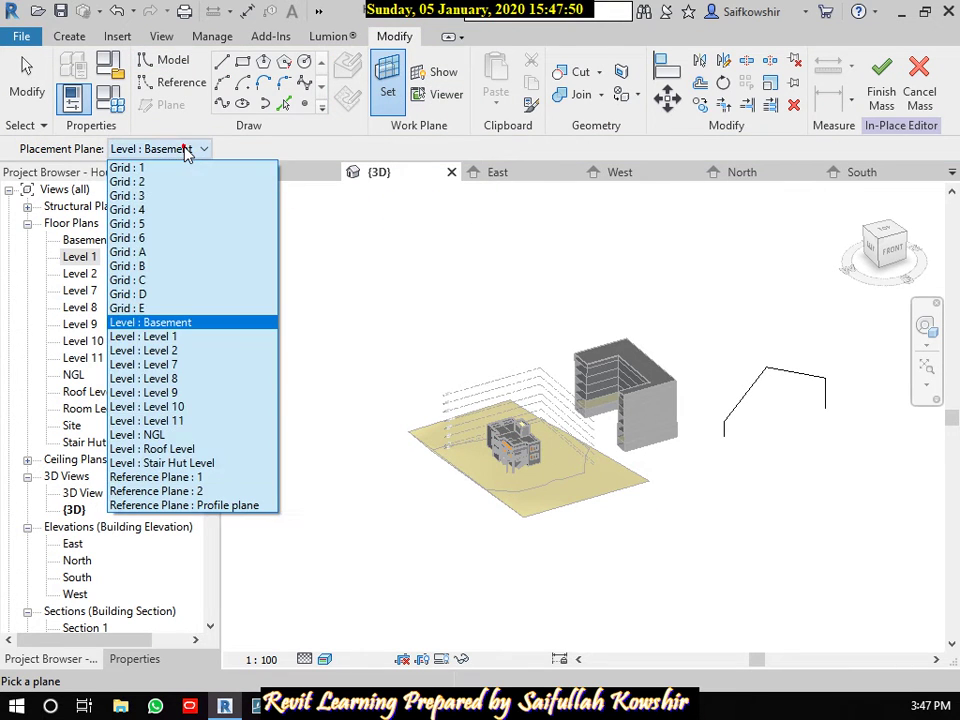
click(193, 491)
click(661, 370)
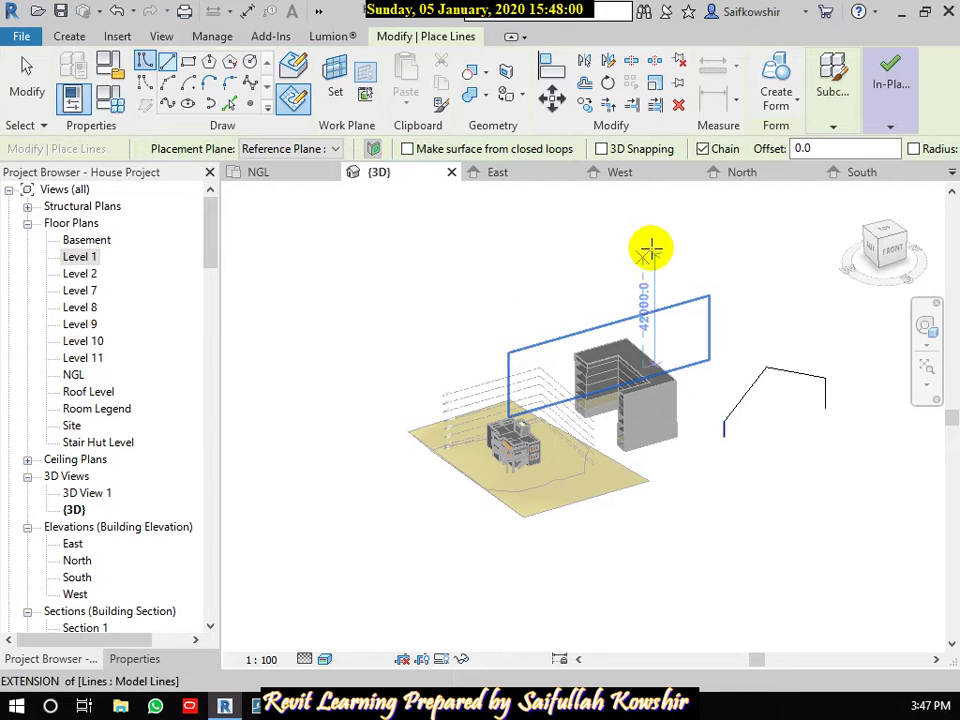
In the North elevation, set the work plane to Reference Plane : 2.
click(750, 174)
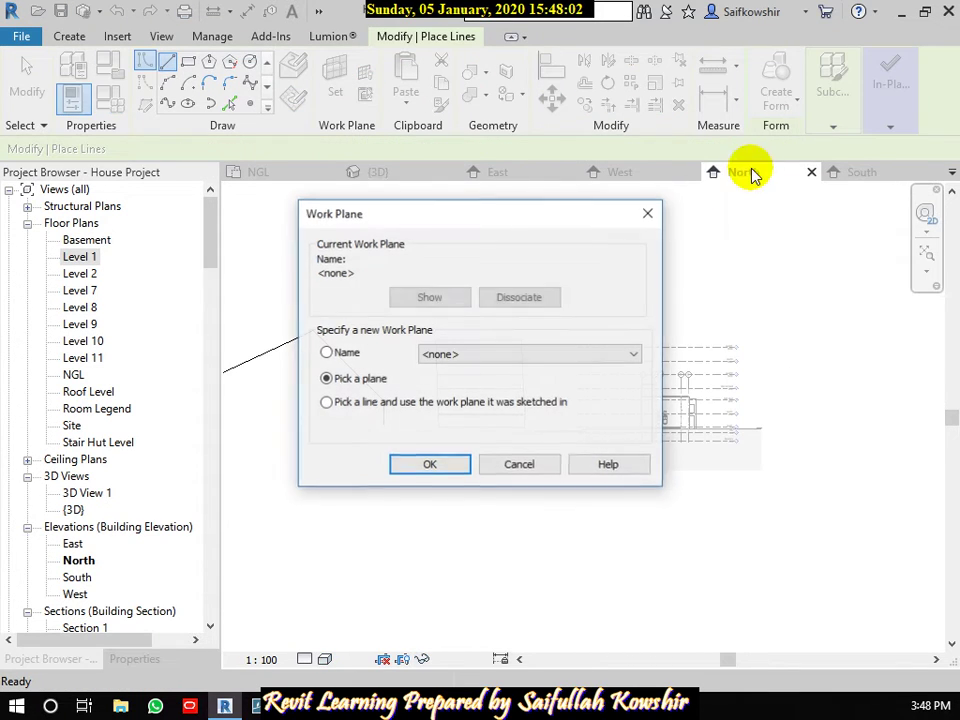
click(468, 355)
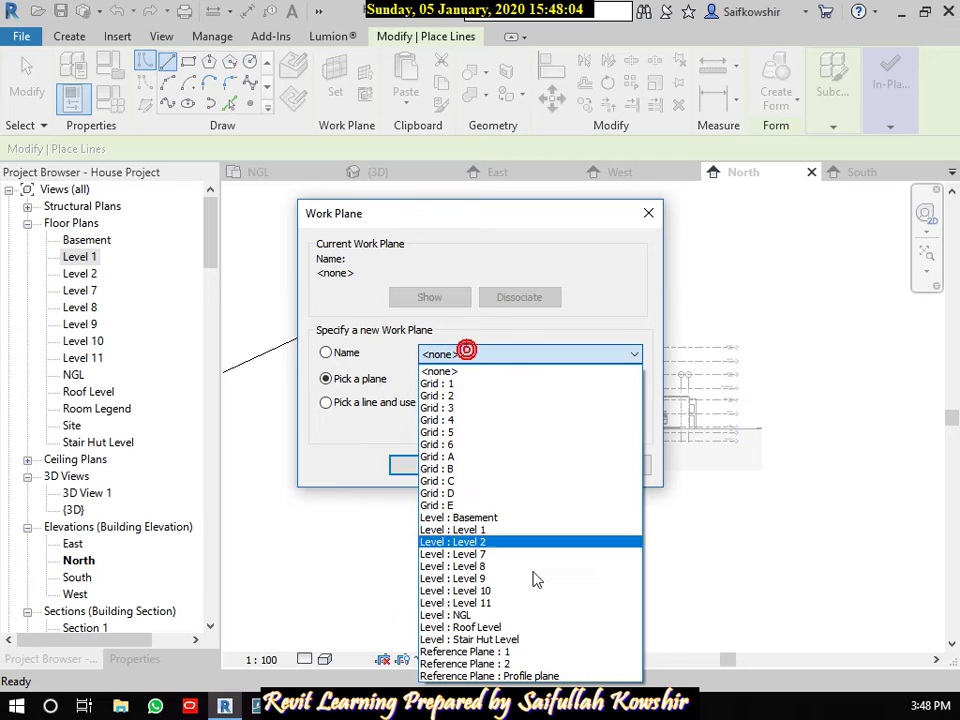
click(522, 664)
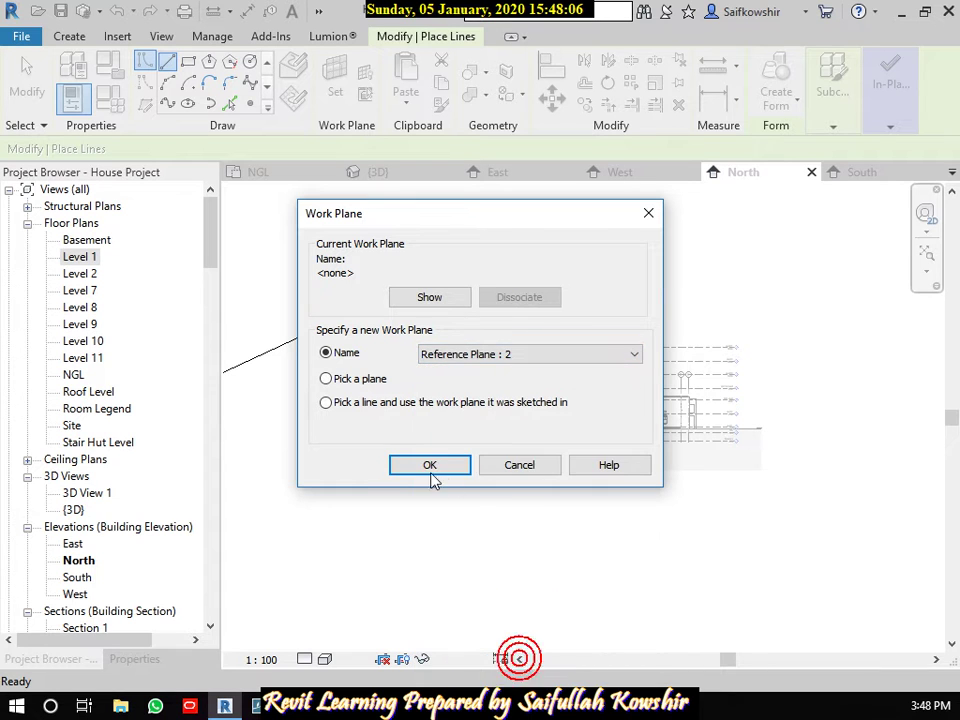
click(429, 465)
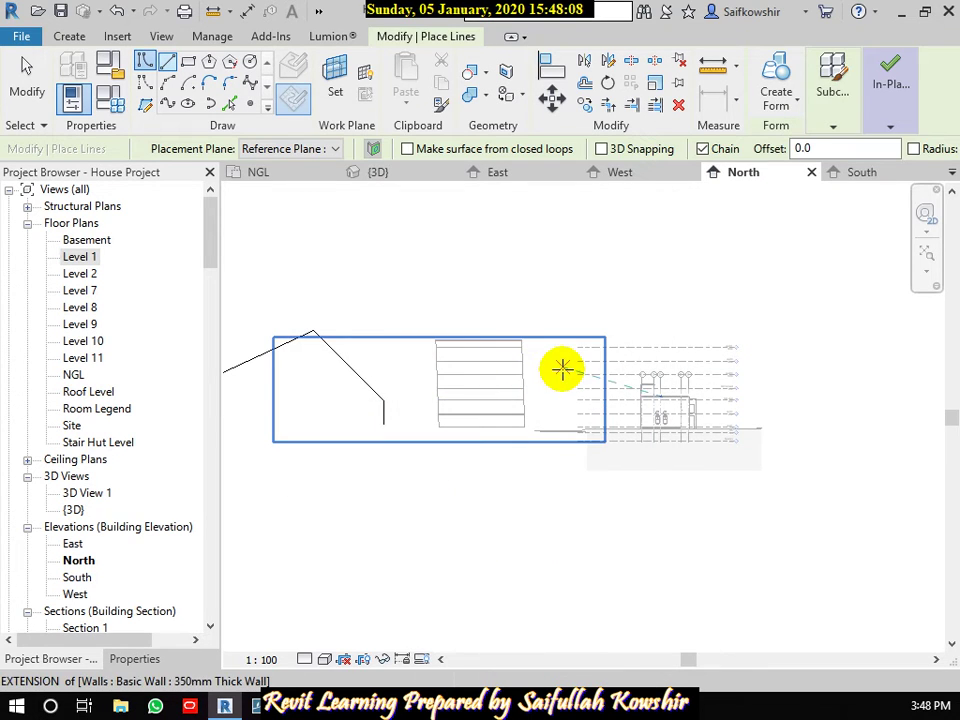
scroll(424, 377, down, 1)
middle_drag(431, 381, 497, 366)
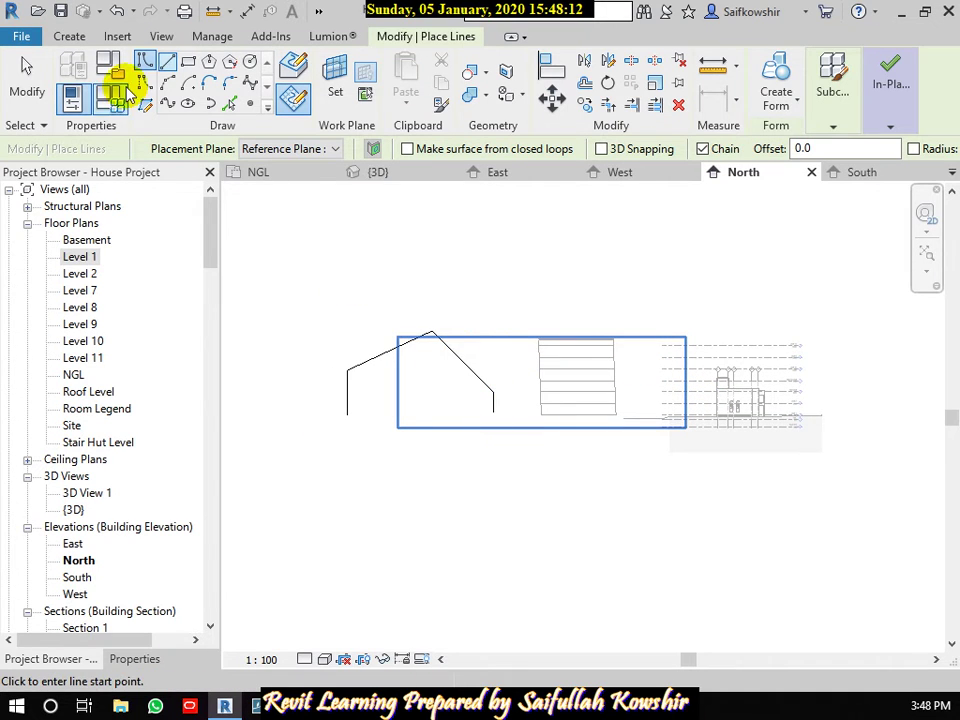
Draw a five-edge gable outline from the existing line's end, then return to the 3D view.
click(170, 64)
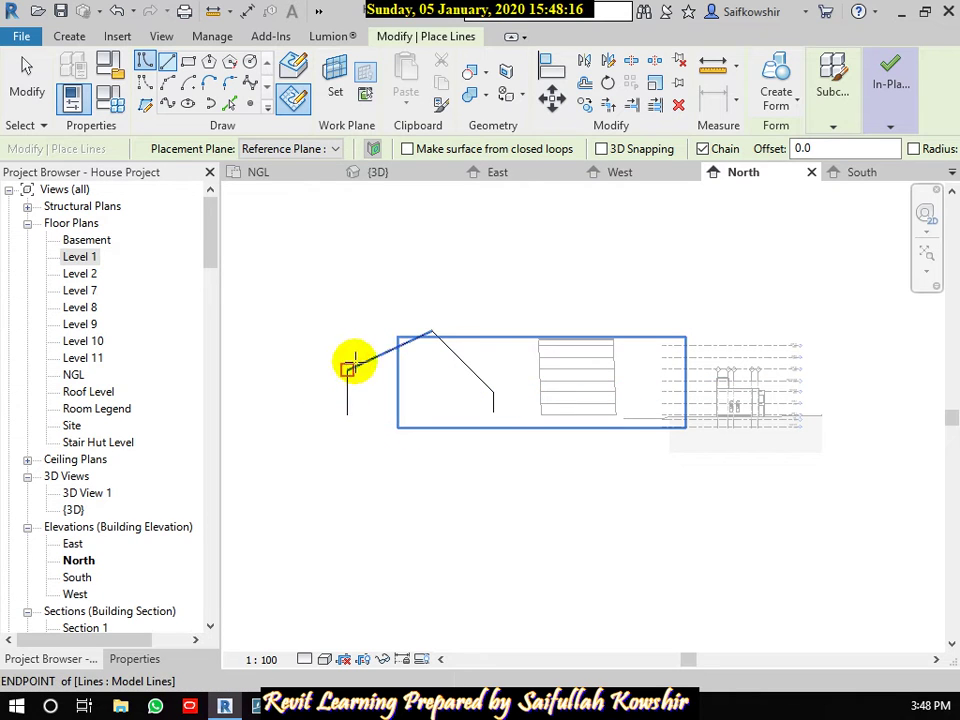
scroll(354, 364, down, 1)
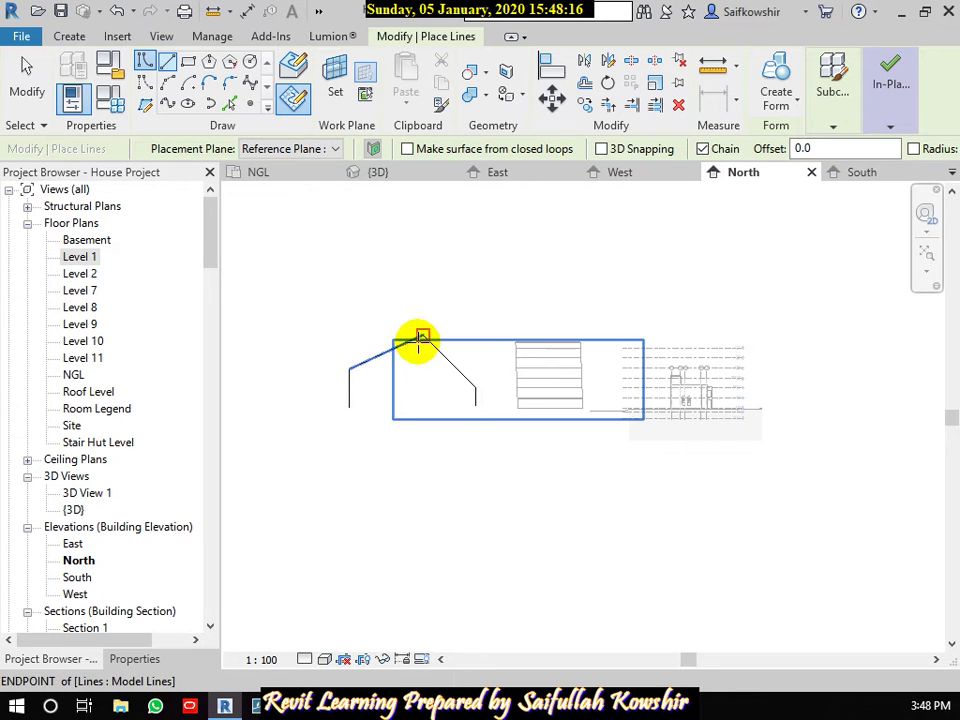
click(349, 406)
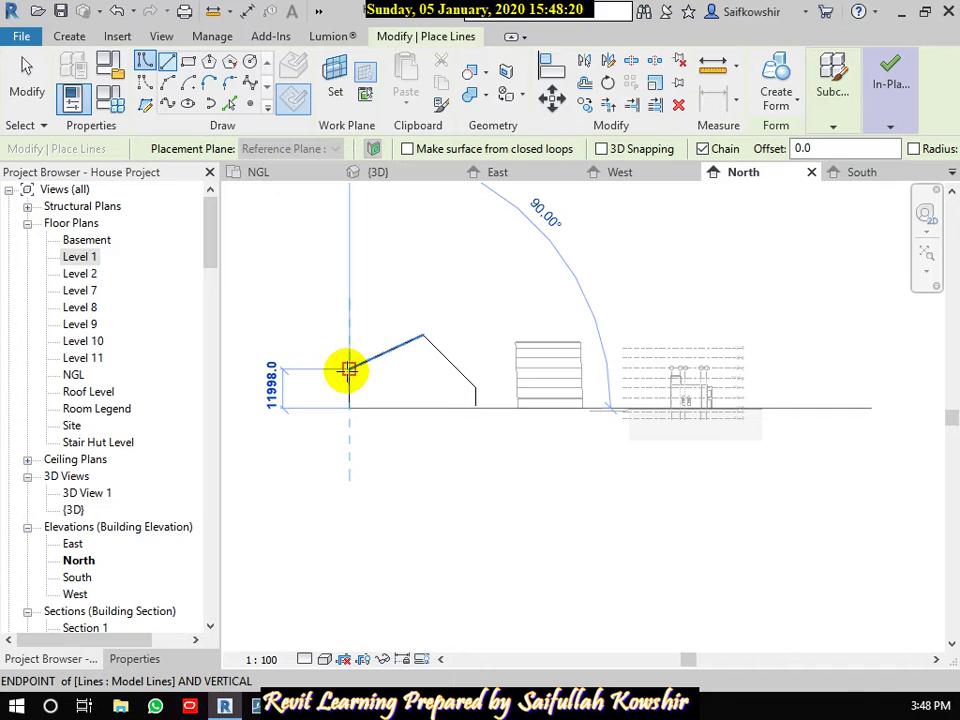
click(347, 370)
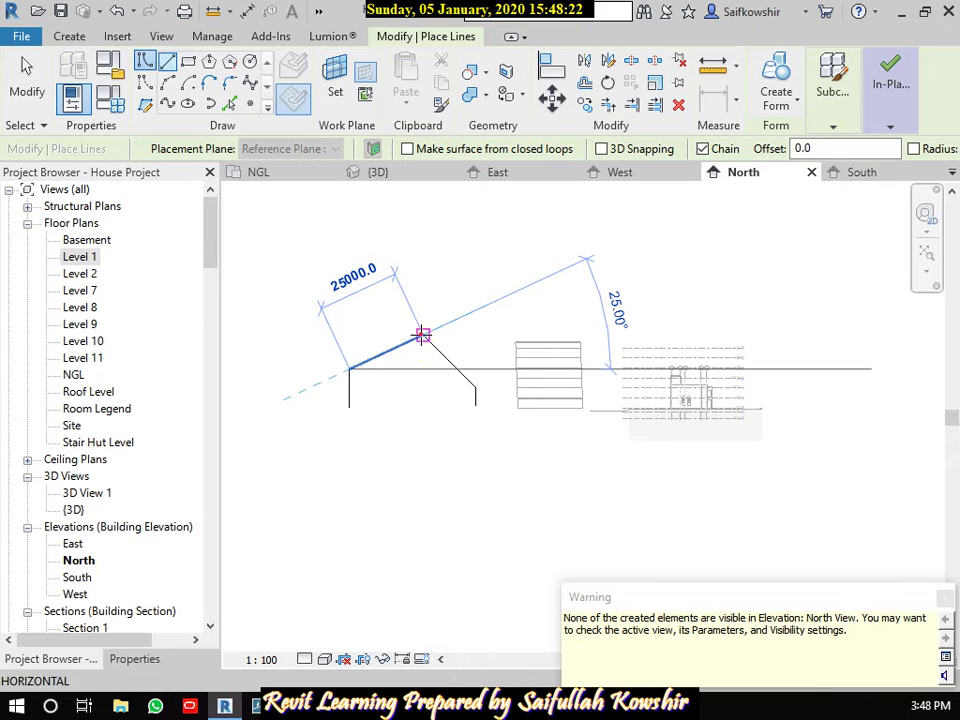
click(421, 334)
click(473, 388)
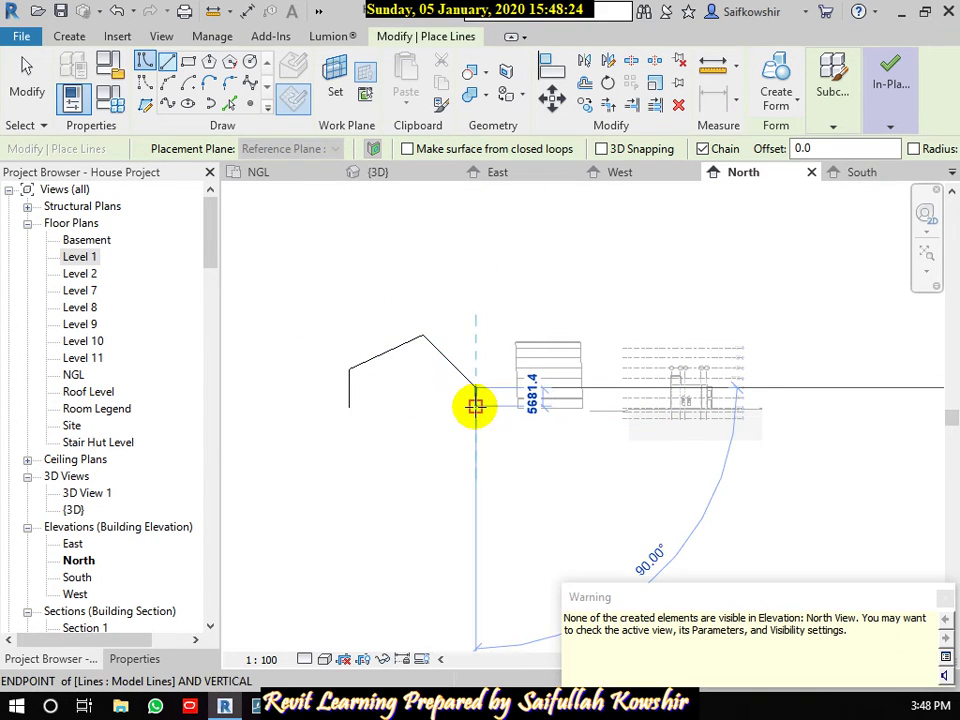
click(475, 405)
right_click(537, 318)
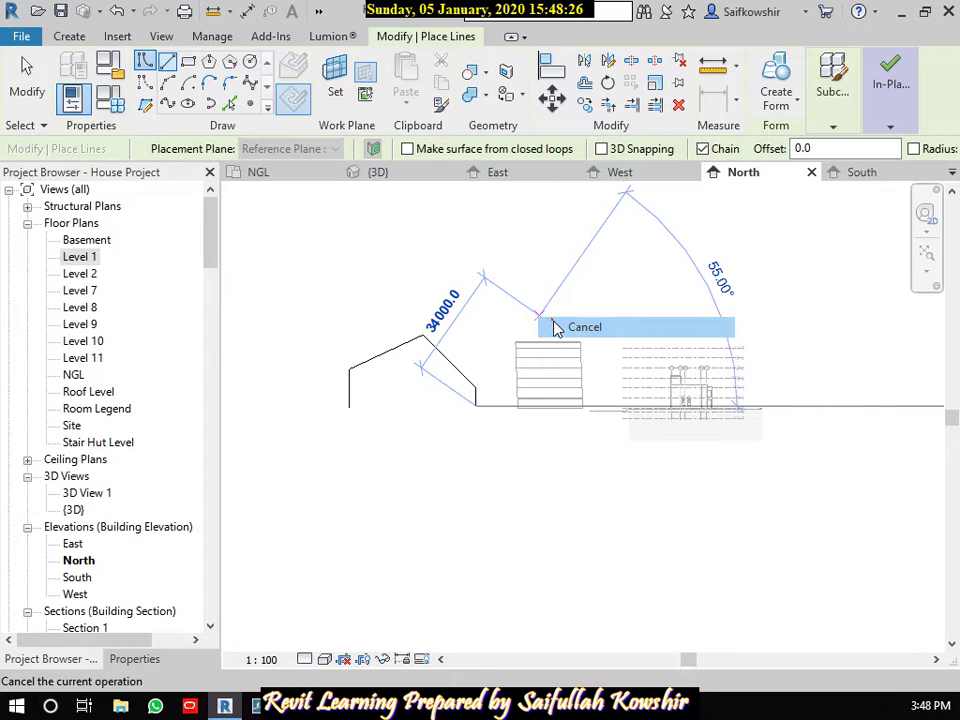
click(558, 327)
click(393, 172)
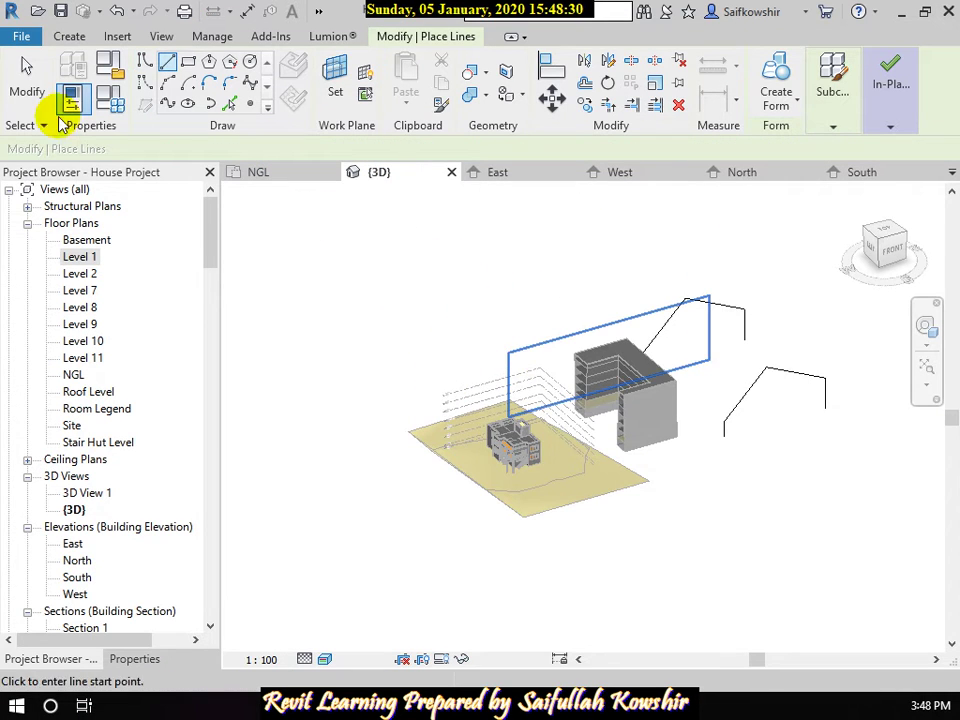
Select both gable line profiles and loft them into a solid form.
click(26, 88)
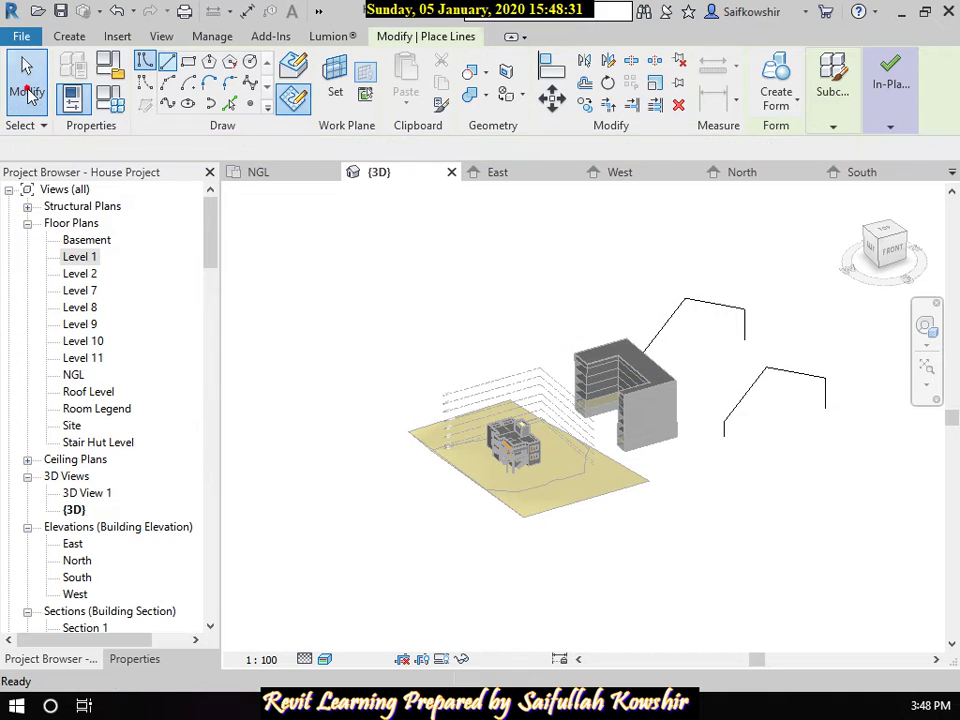
click(757, 393)
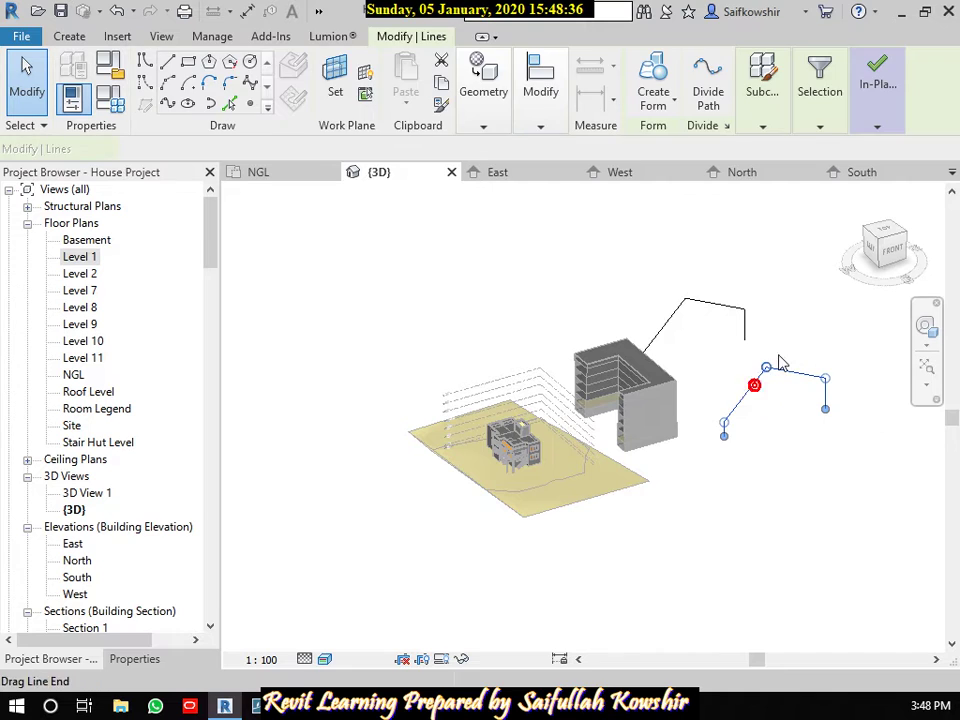
ctrl+click(724, 310)
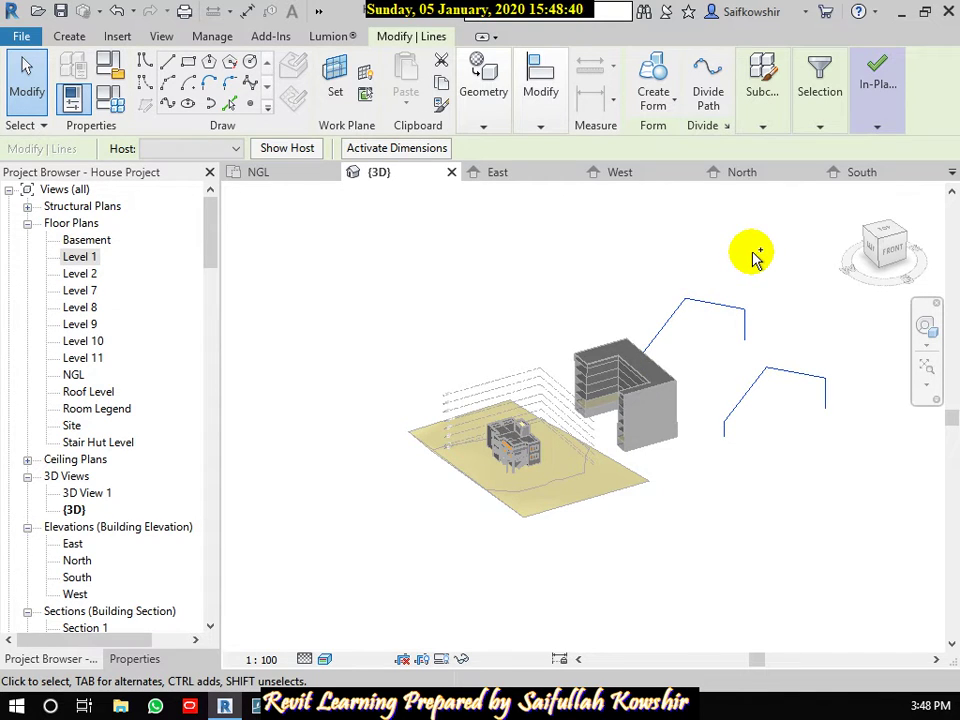
click(676, 105)
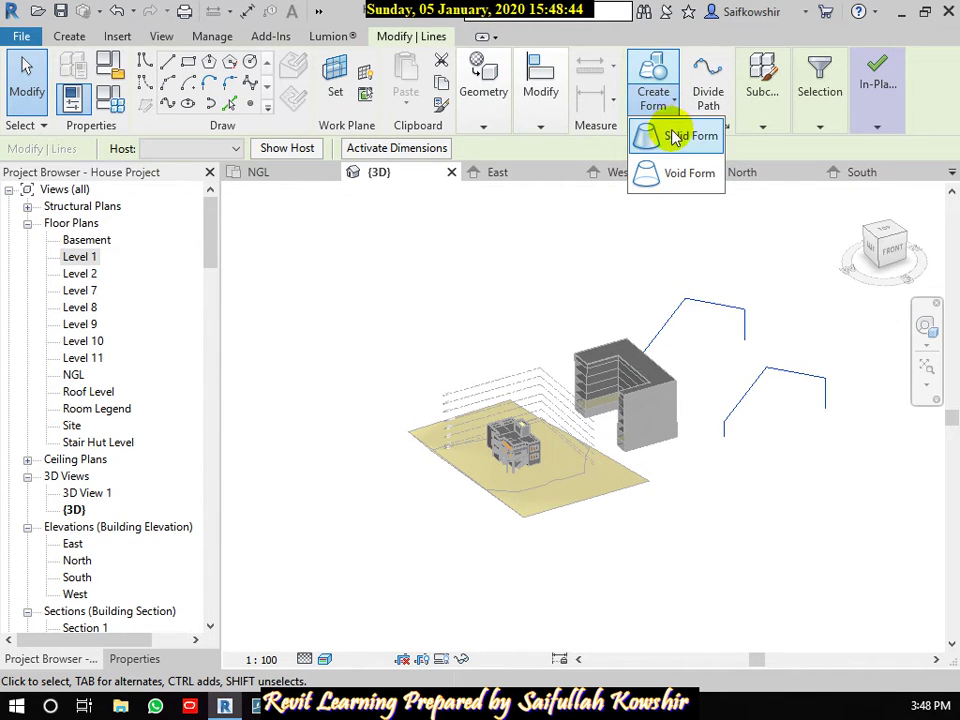
click(664, 137)
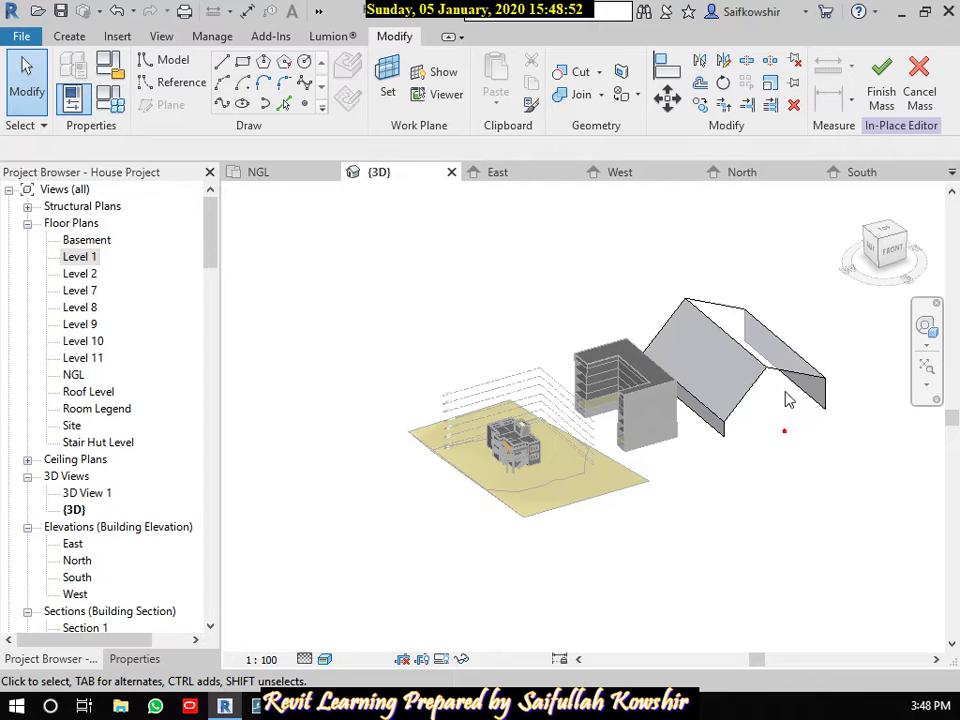
Finish the in-place gable roof mass.
click(787, 401)
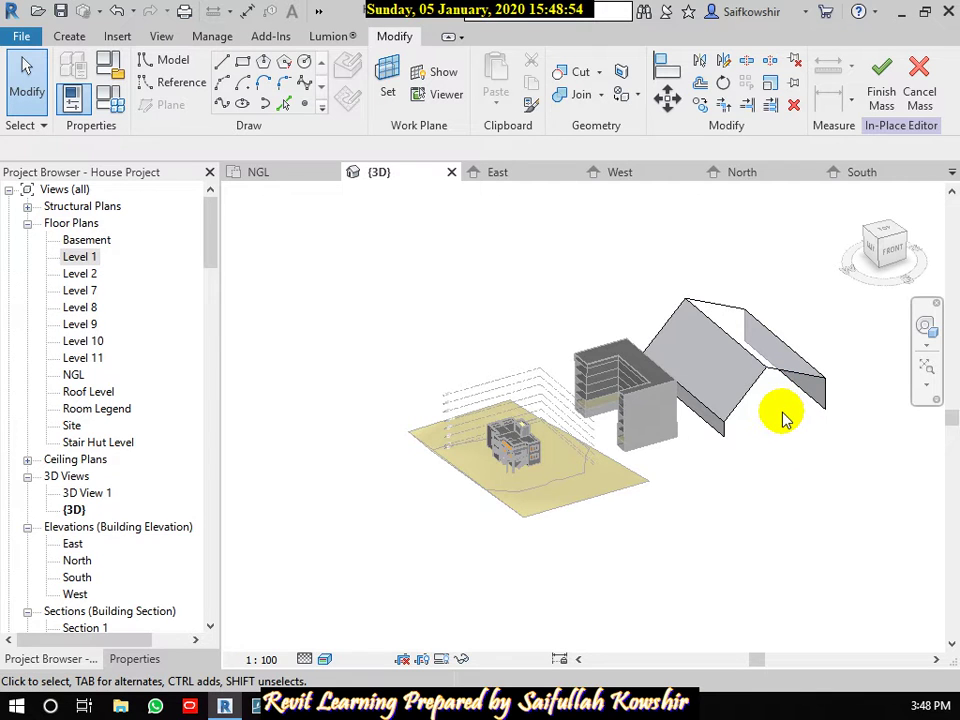
scroll(748, 388, up, 1)
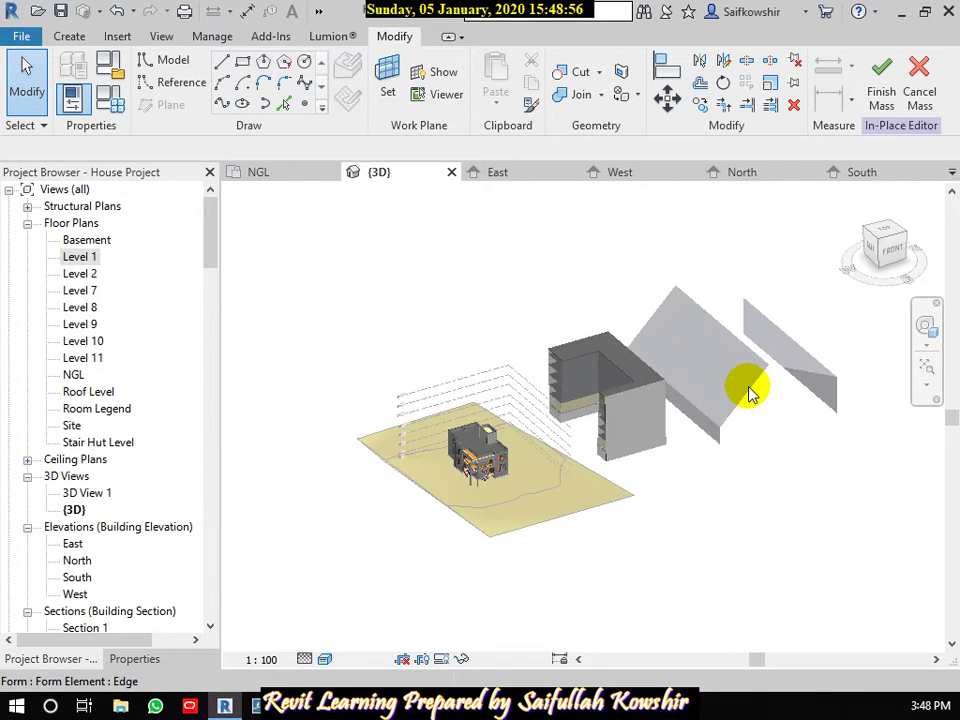
scroll(752, 378, up, 2)
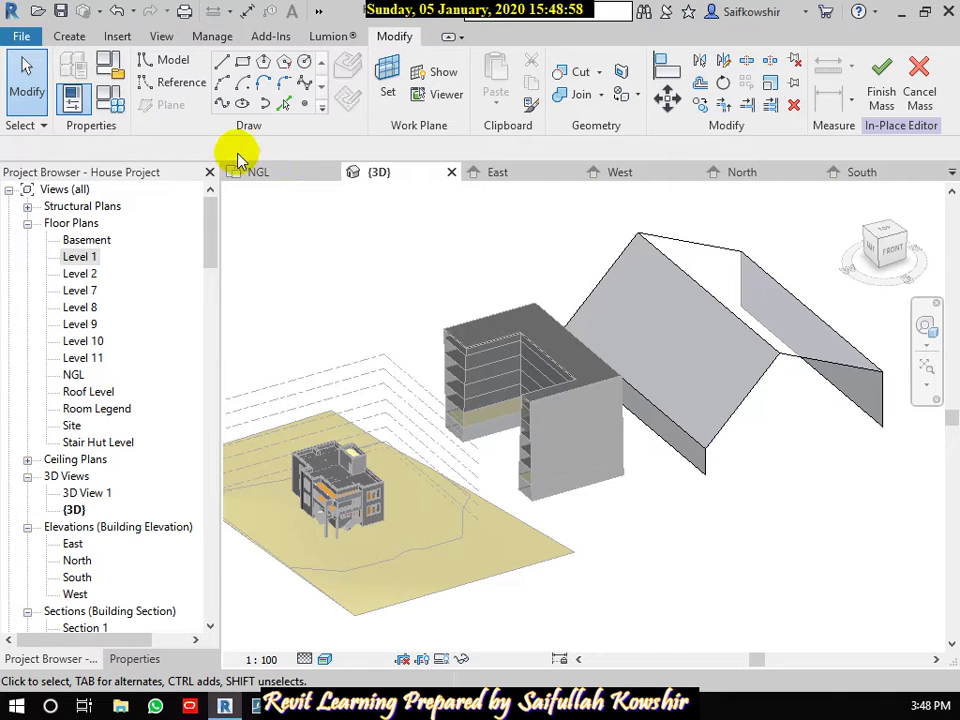
click(878, 88)
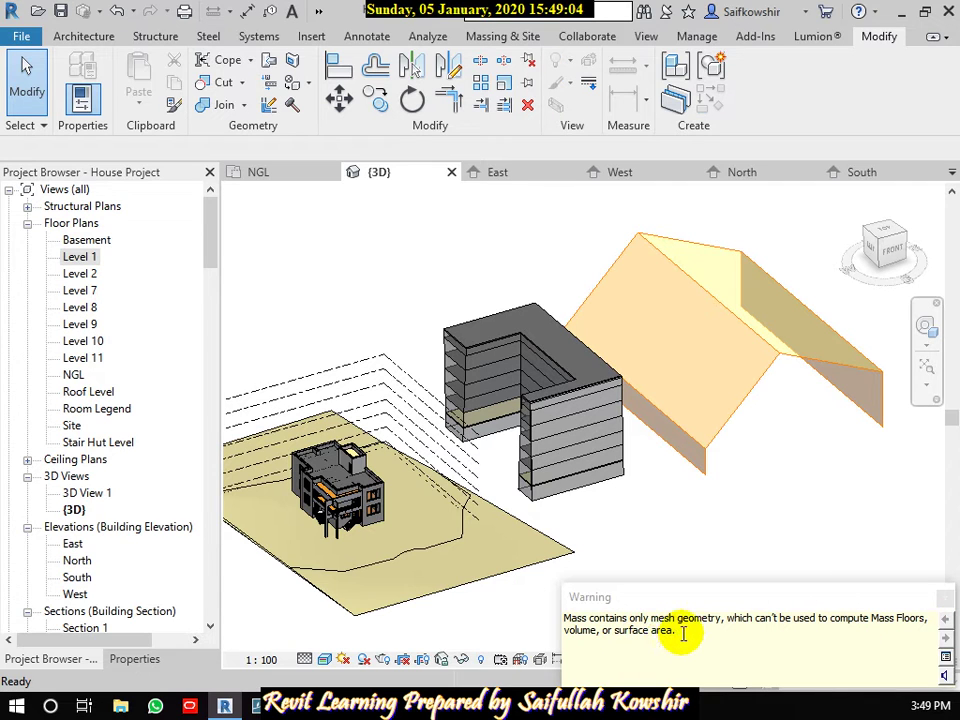
Dismiss the mesh geometry warning and orbit to look at the U-shaped House mass.
click(944, 603)
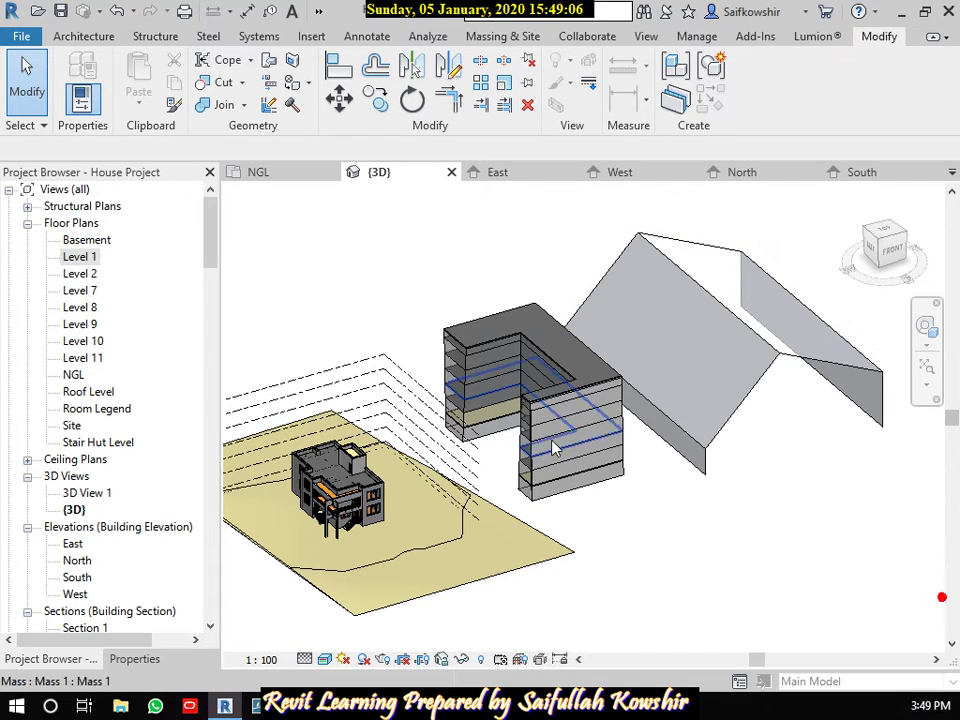
shift+middle_drag(707, 336, 643, 386)
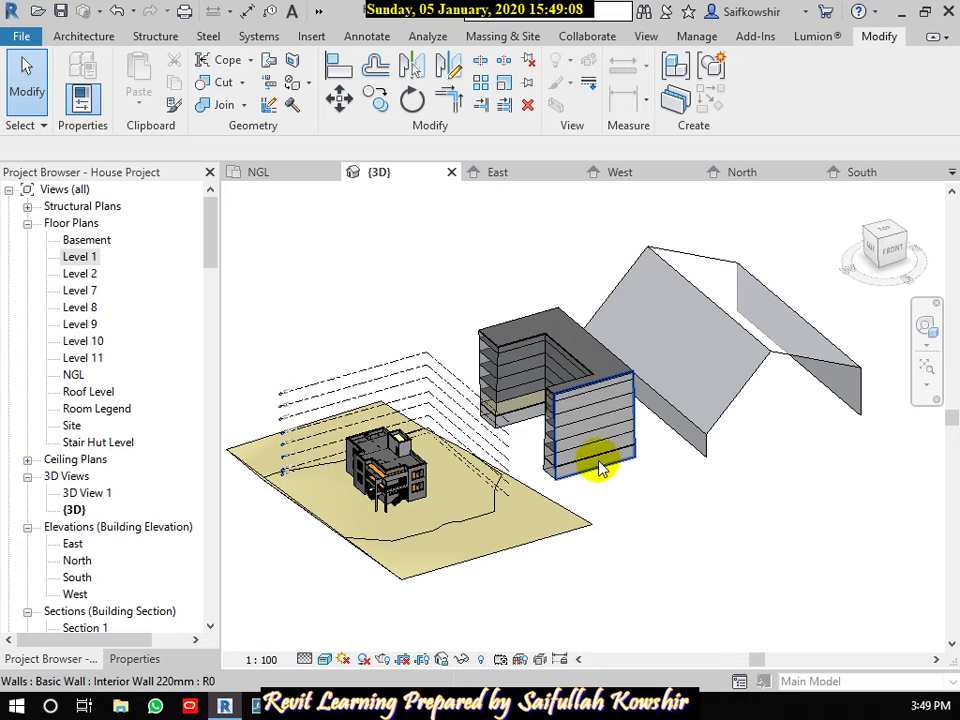
scroll(596, 461, up, 2)
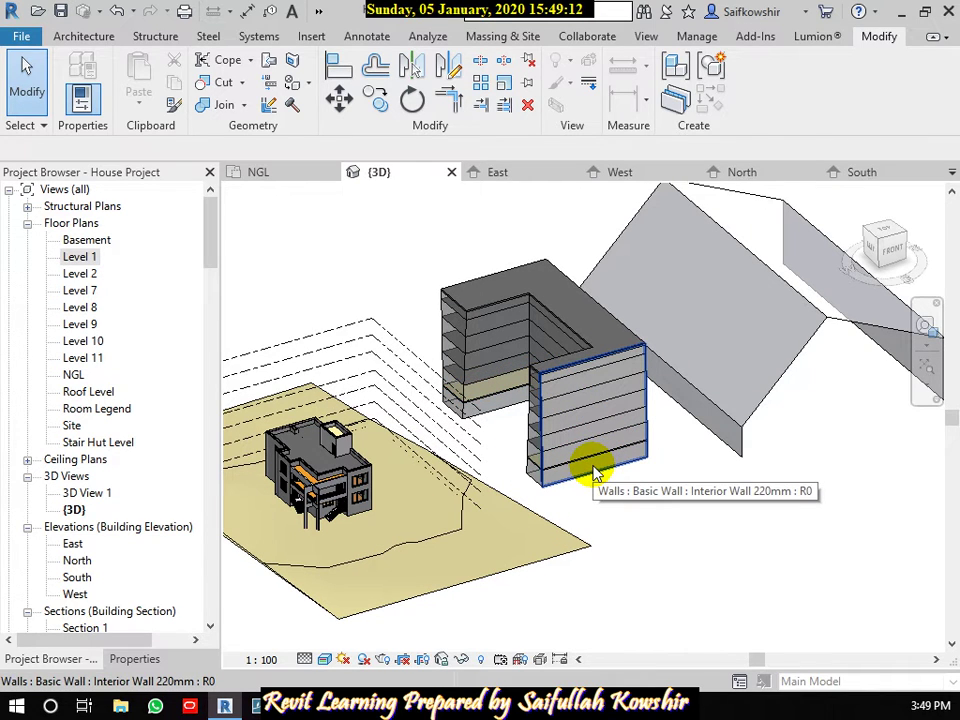
key(Tab)
click(594, 473)
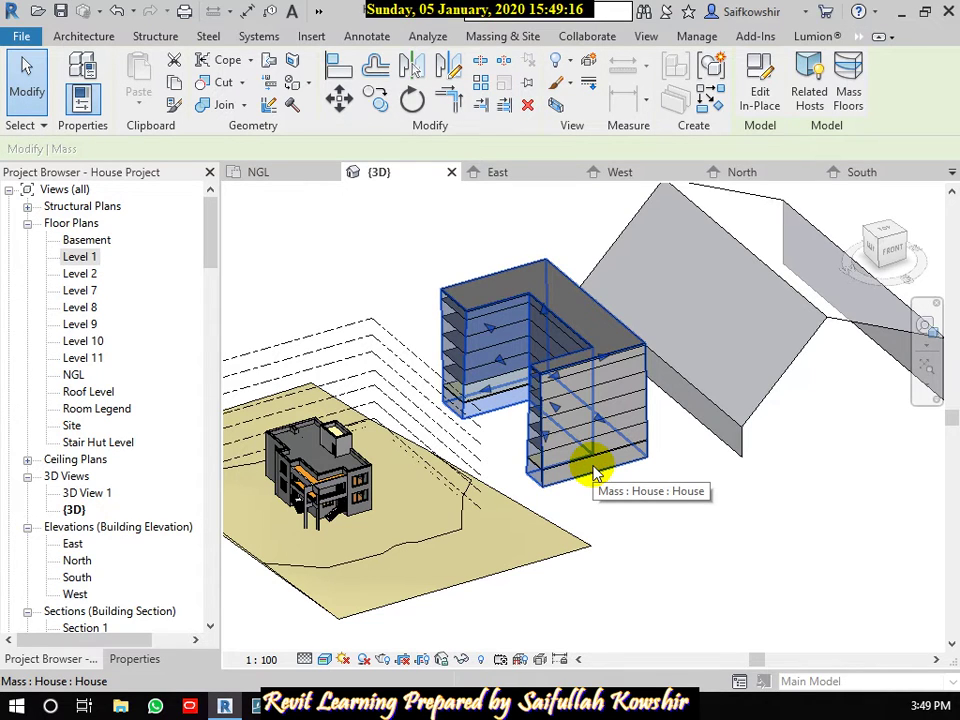
key(Escape)
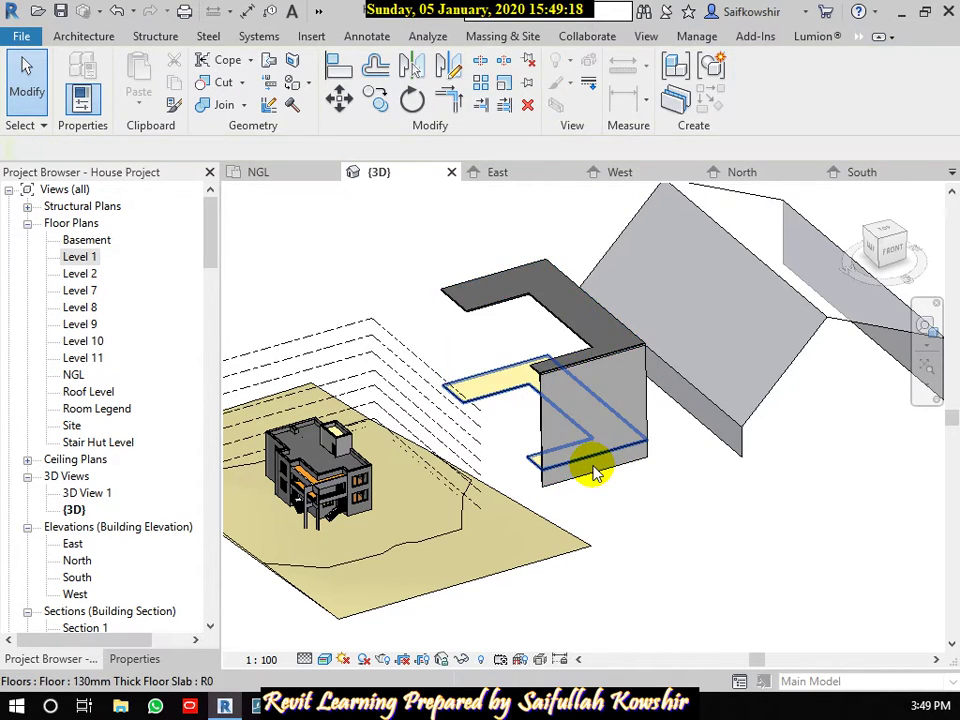
Delete the U-shaped wall, roof slab and floor slab, then zoom out to the site.
click(582, 483)
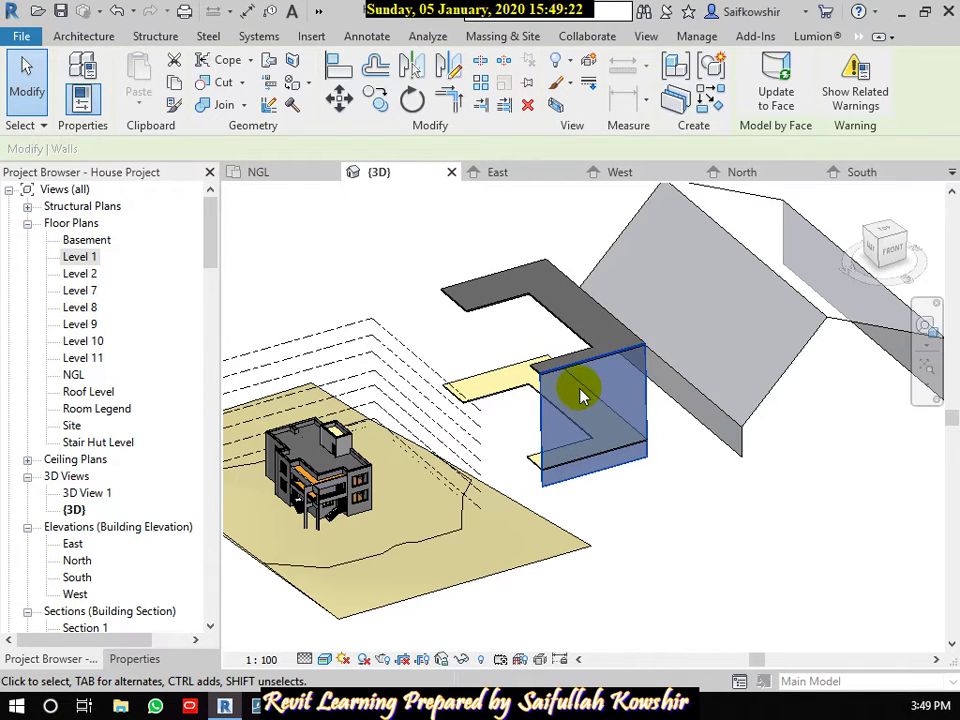
key(Delete)
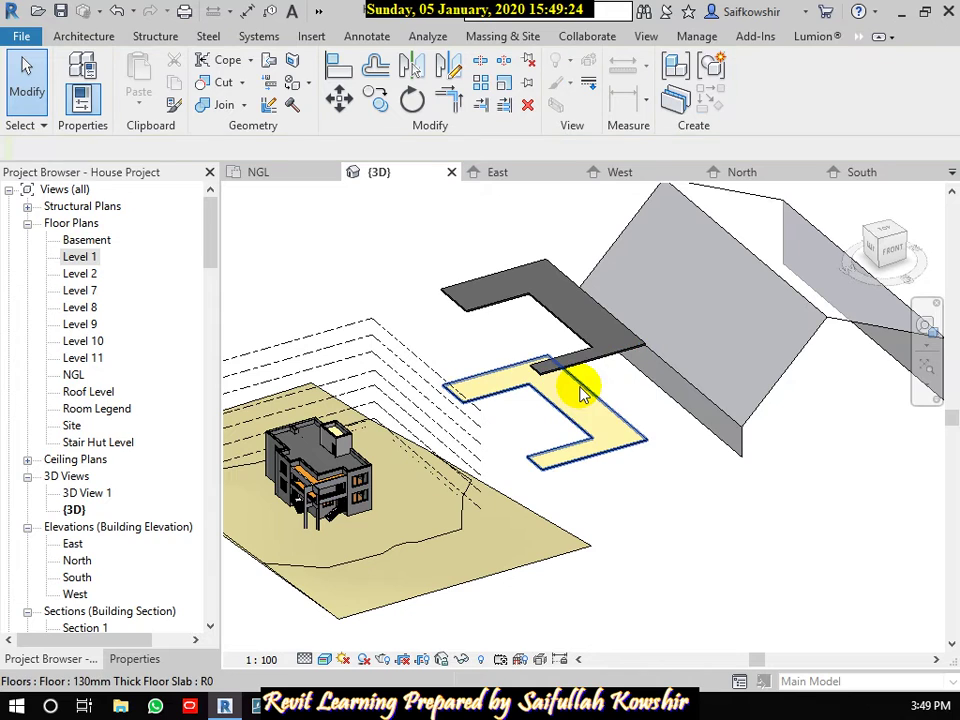
click(595, 362)
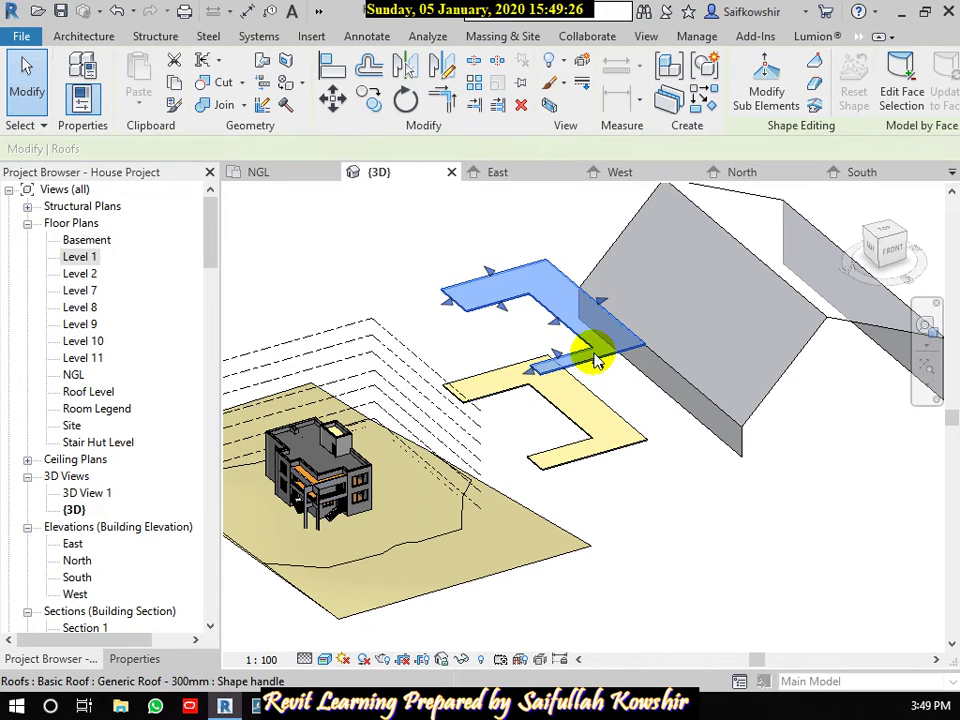
key(Delete)
click(613, 420)
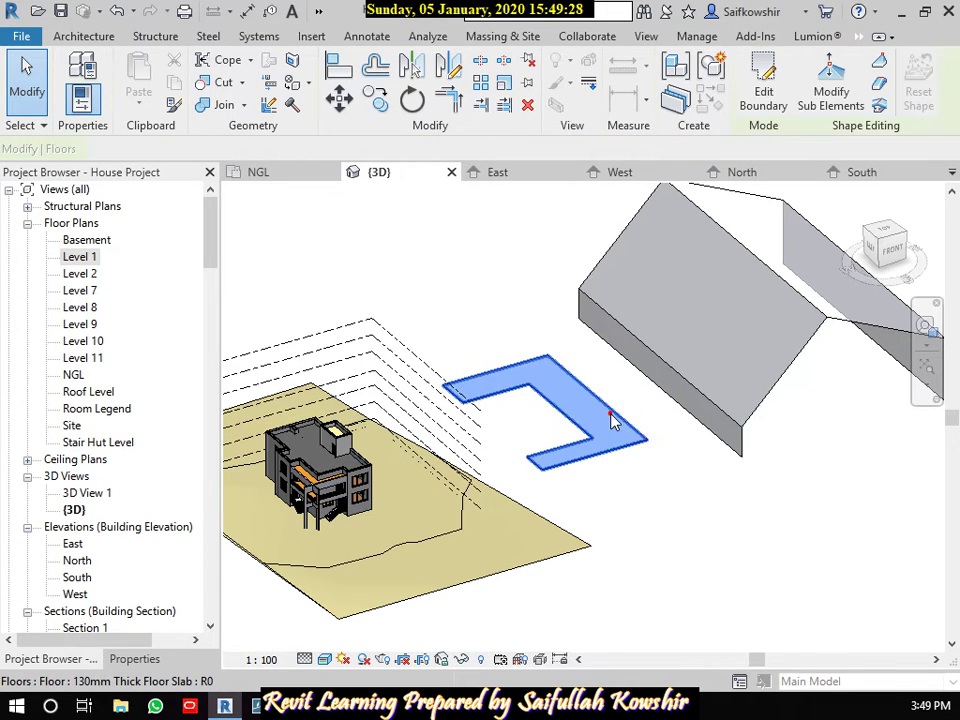
key(Delete)
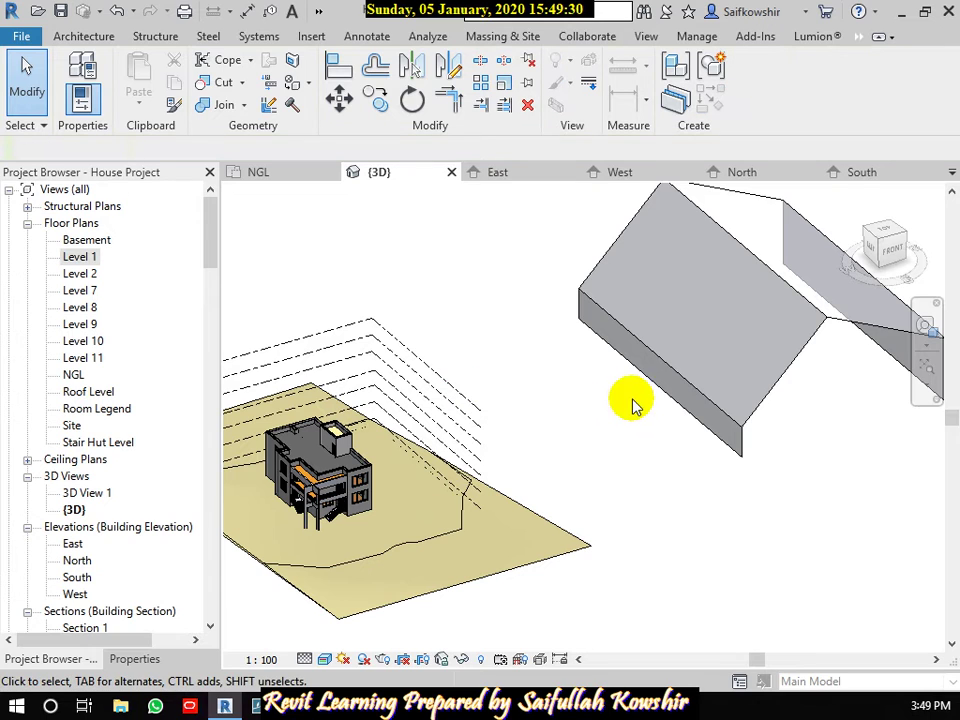
scroll(600, 375, down, 2)
scroll(450, 274, down, 1)
middle_drag(450, 274, 429, 279)
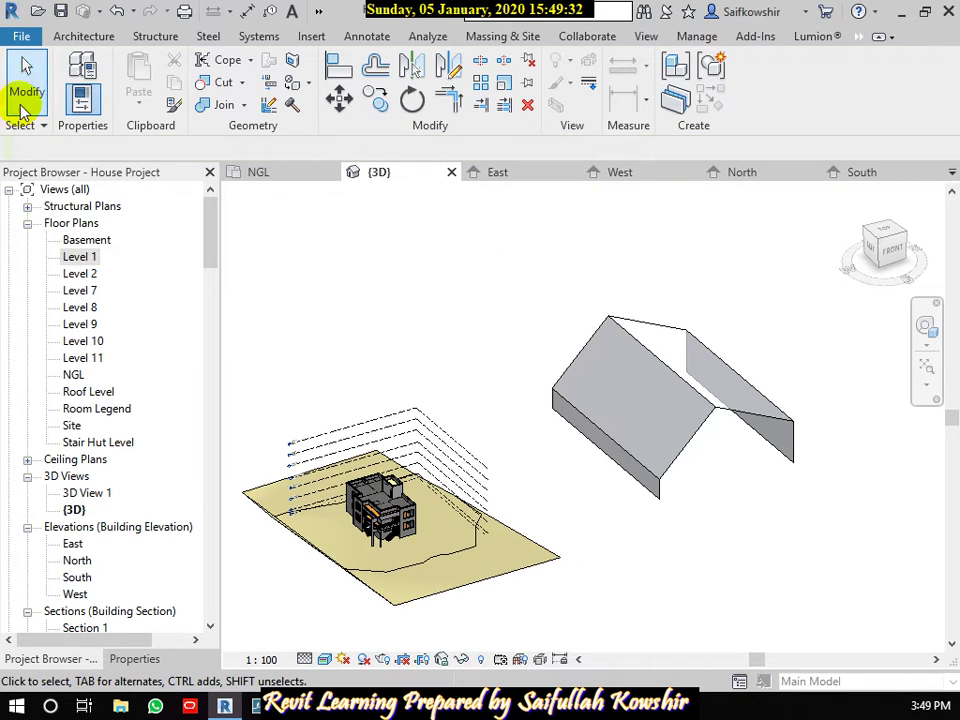
Start a new Floor, cancelling the Project Not Saved Recently reminder without saving.
click(88, 37)
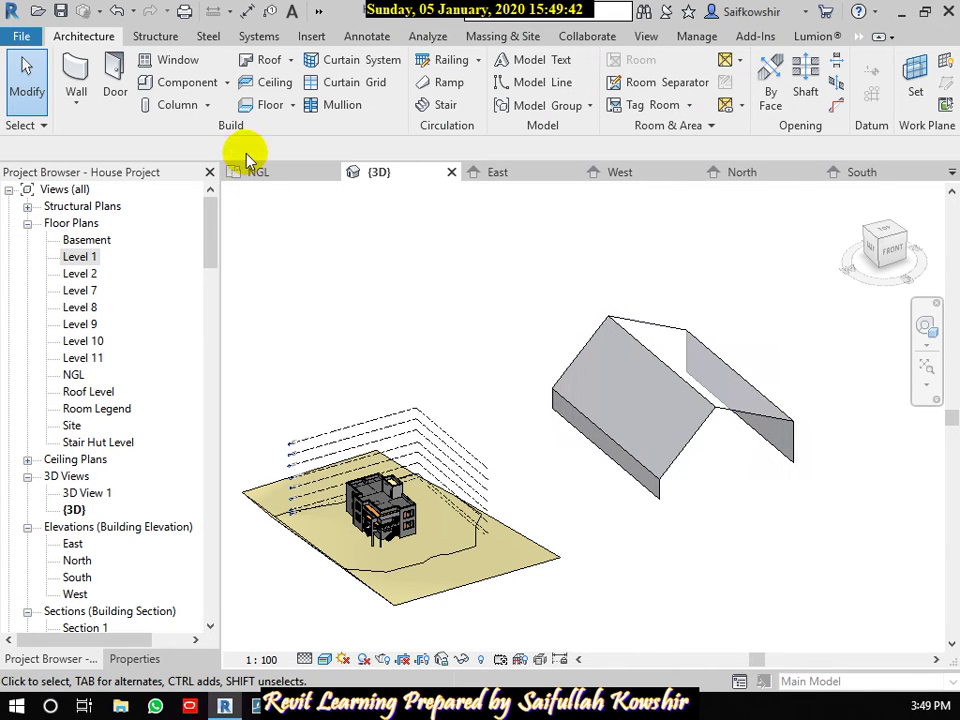
click(266, 108)
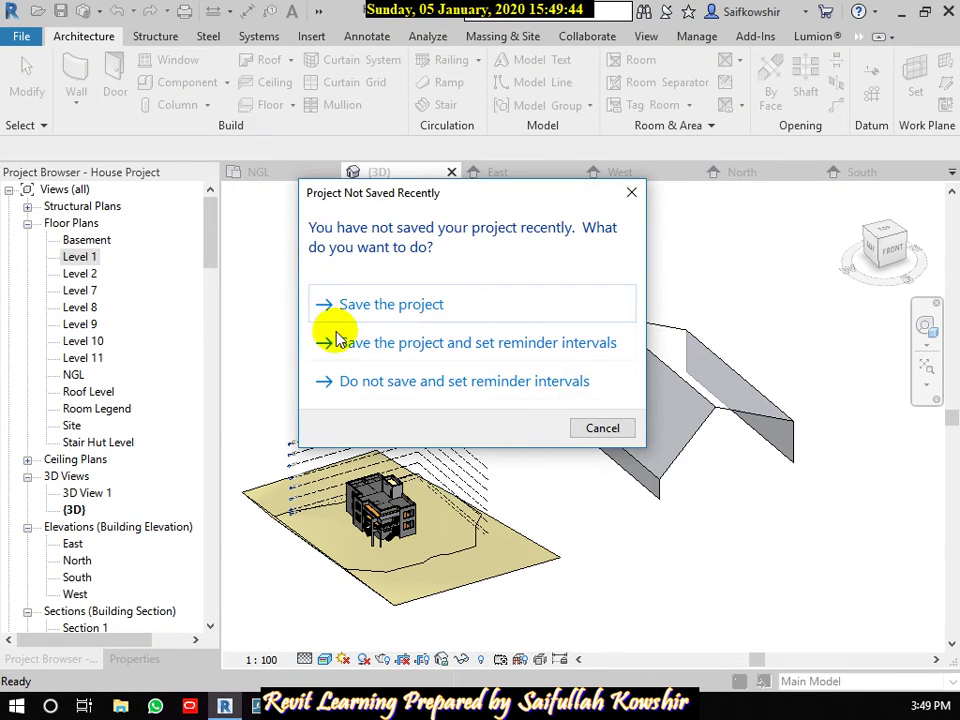
click(600, 428)
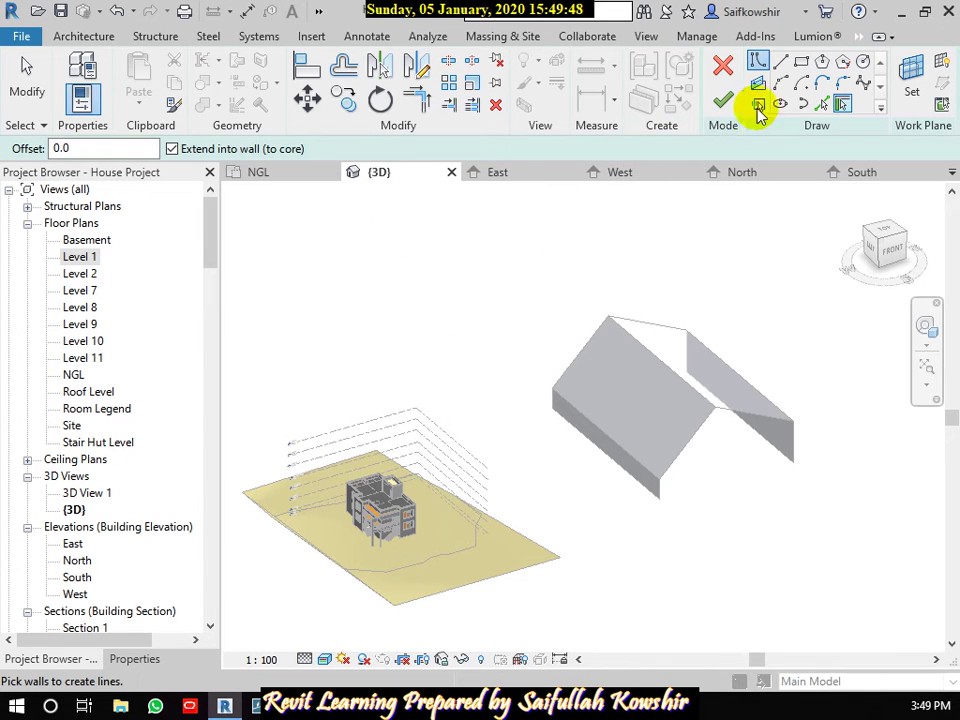
click(497, 38)
Exit the floor-boundary sketch and toggle Show Mass to hide masses in the 3D view.
click(27, 80)
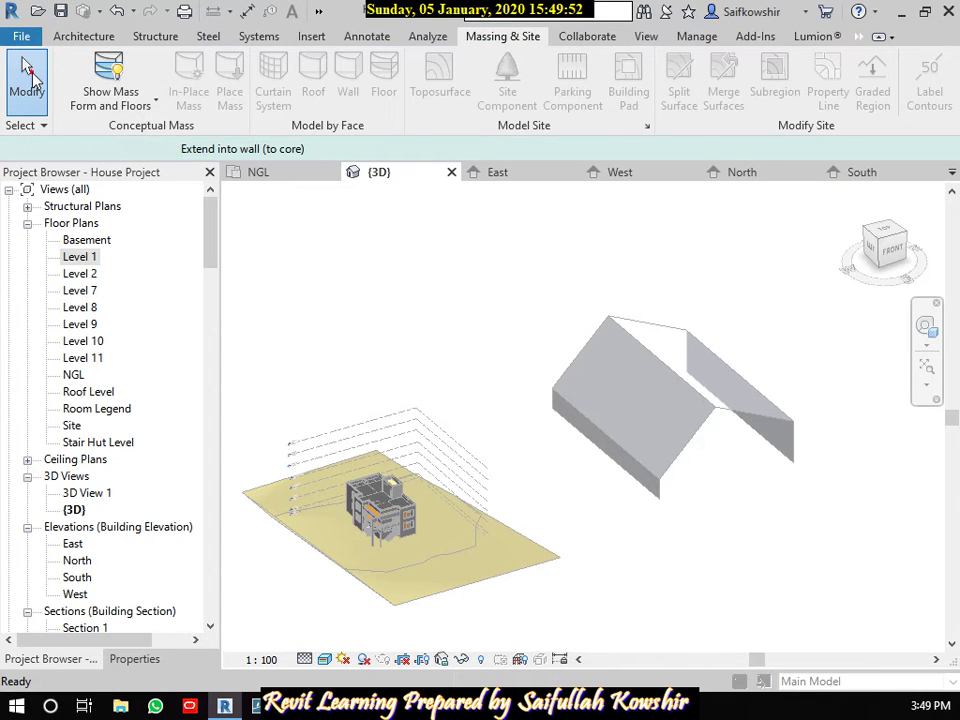
click(529, 40)
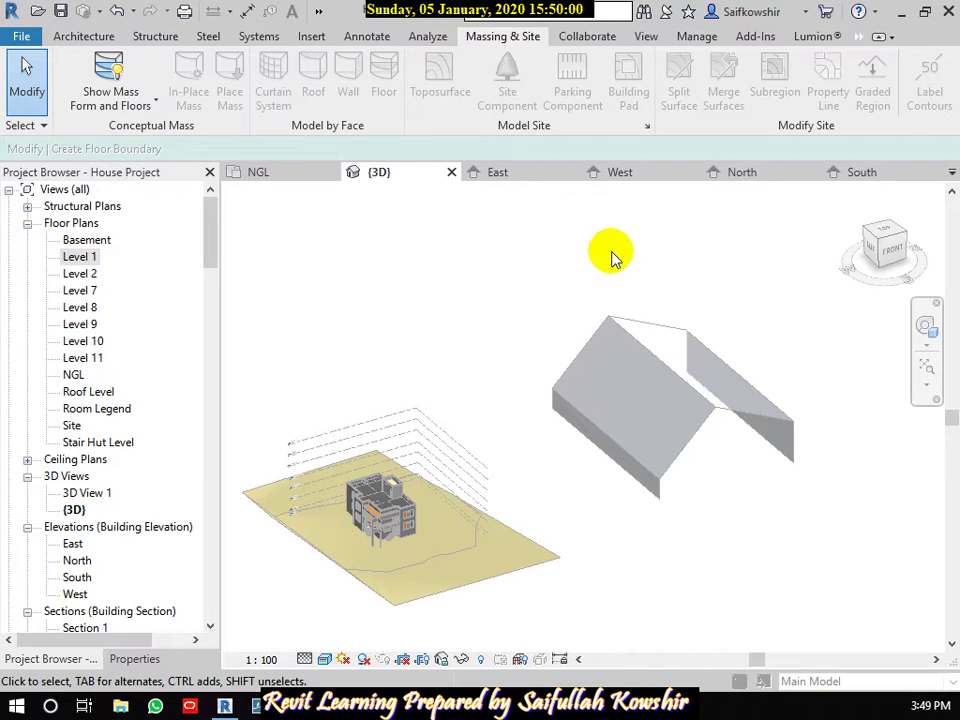
click(14, 88)
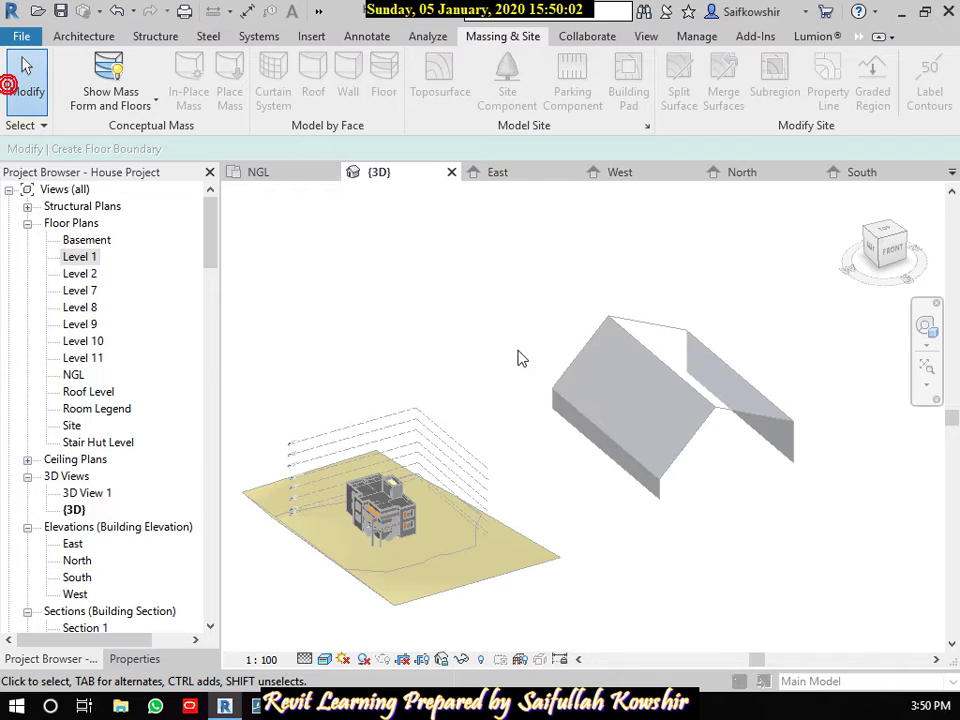
shift+middle_drag(643, 386, 648, 384)
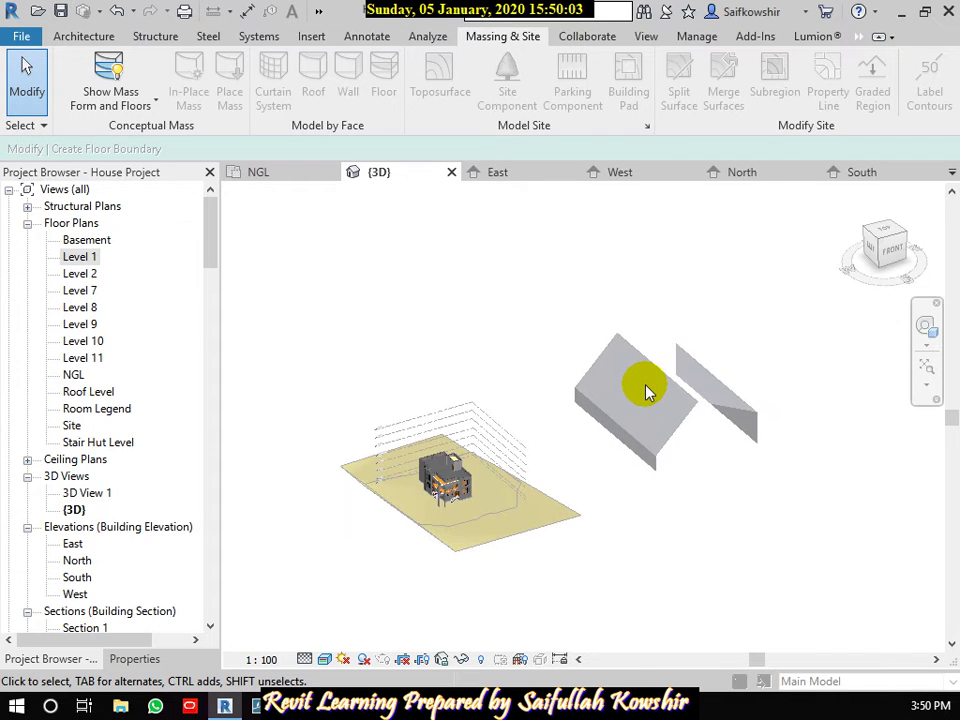
click(130, 92)
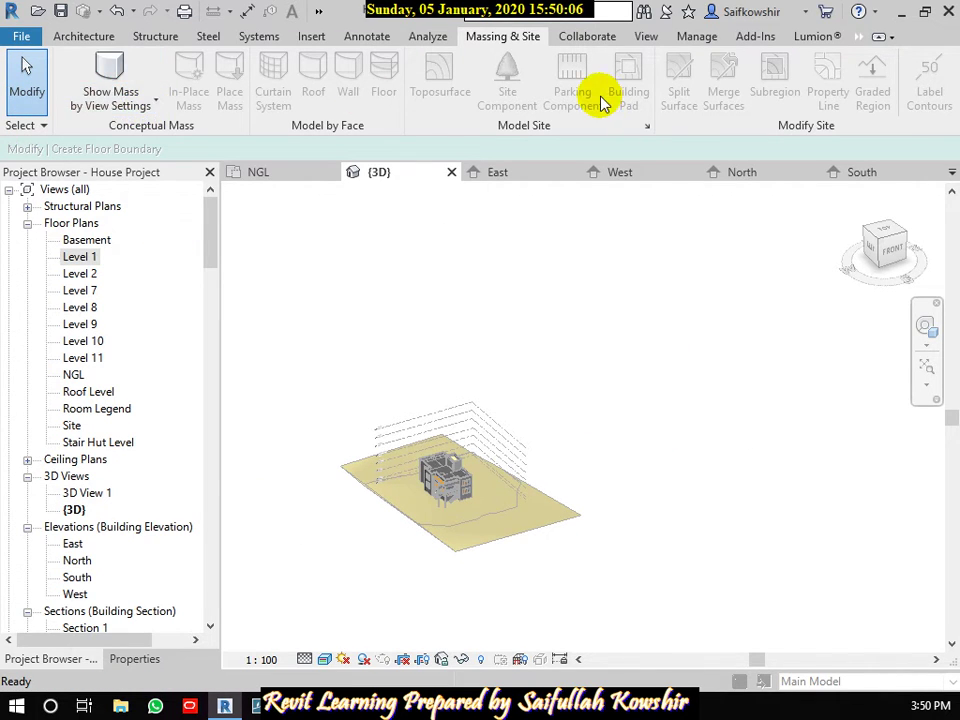
mouse_move(585, 294)
shift+middle_down()
mouse_move(507, 268)
mouse_move(296, 165)
shift+middle_up()
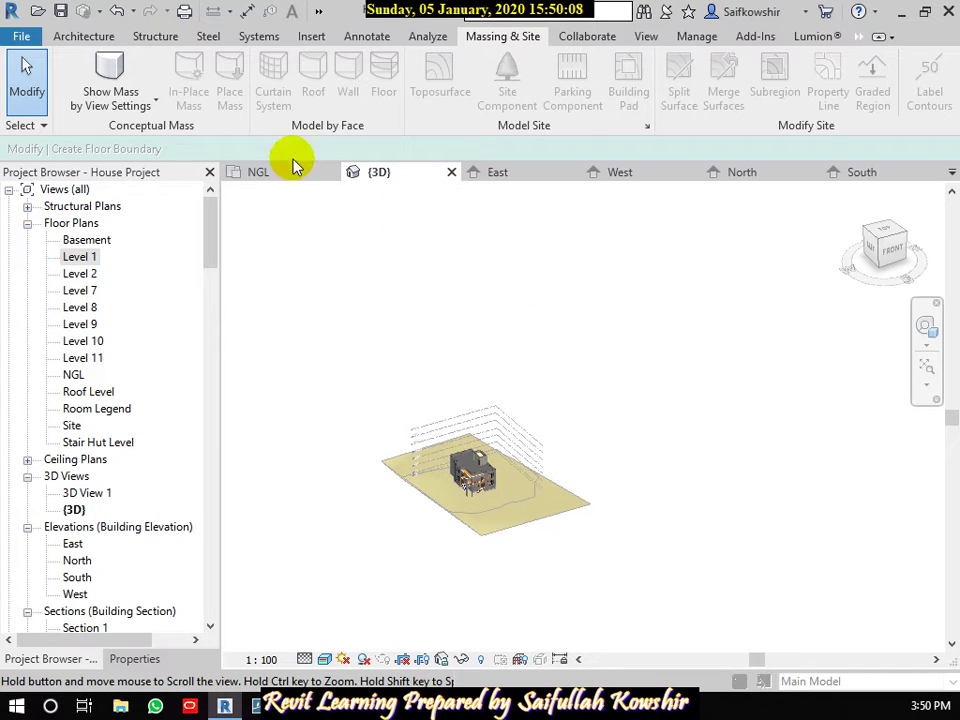
Restore the Revit window down to a smaller size.
click(96, 36)
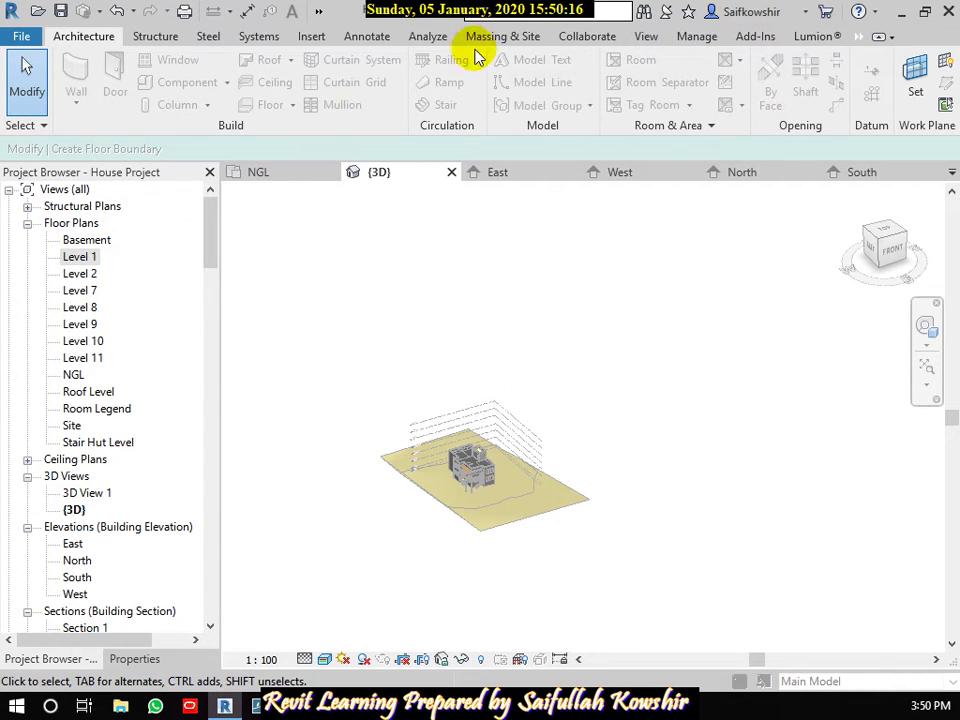
click(515, 36)
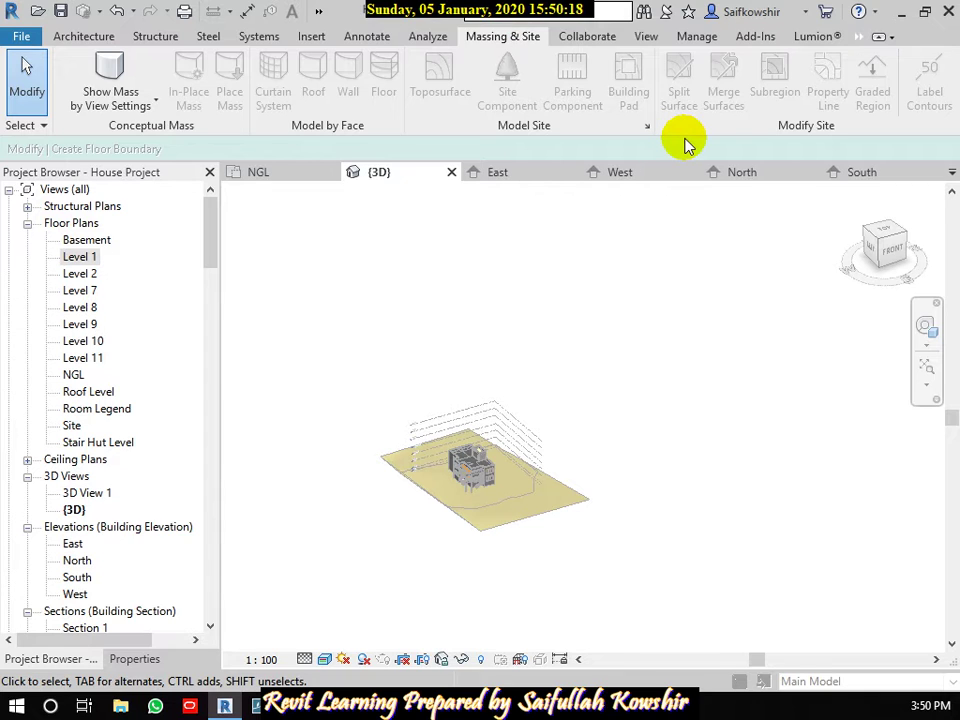
click(926, 12)
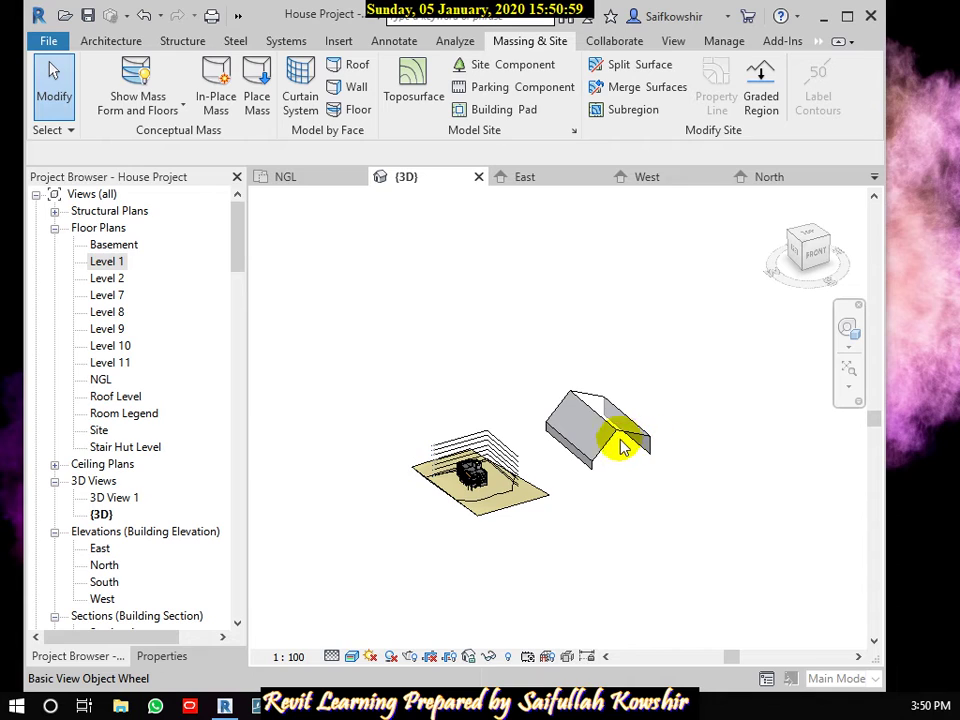
Zoom in on the gable mass and maximise the Revit window to full screen.
scroll(595, 446, up, 2)
scroll(591, 444, up, 2)
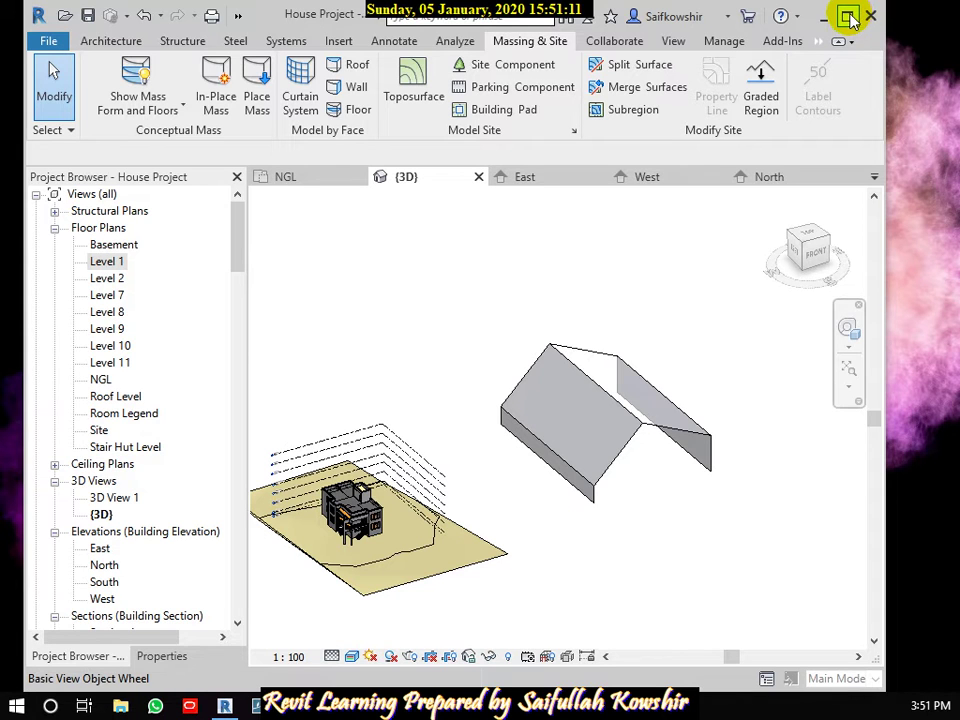
click(847, 17)
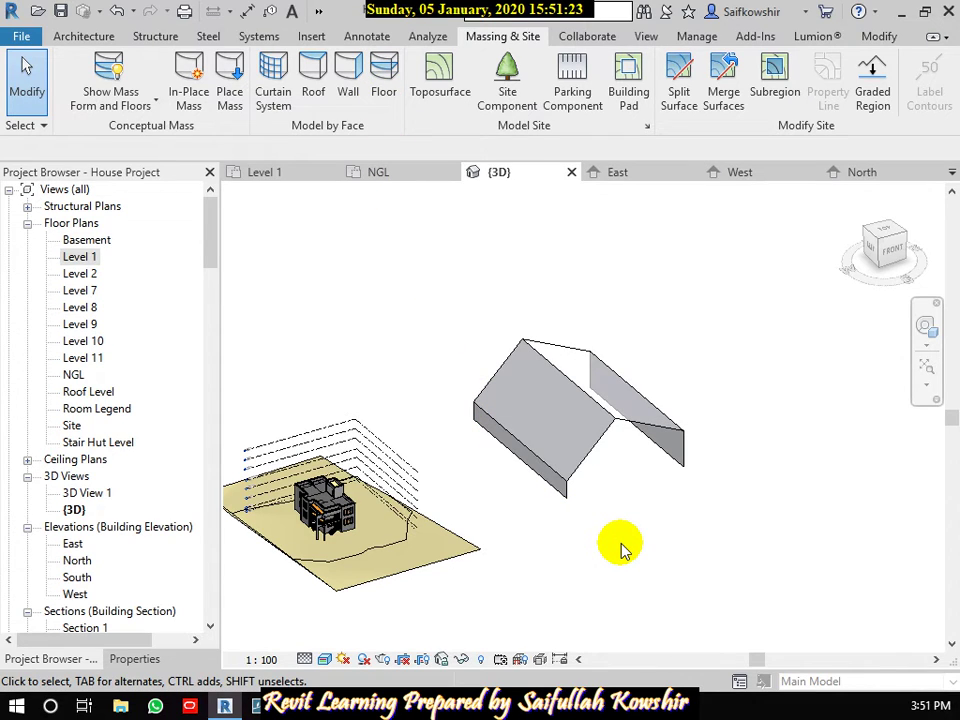
Assign mass floors at Level 1 and Level 2 to the gable mass via its Properties.
click(595, 454)
click(150, 664)
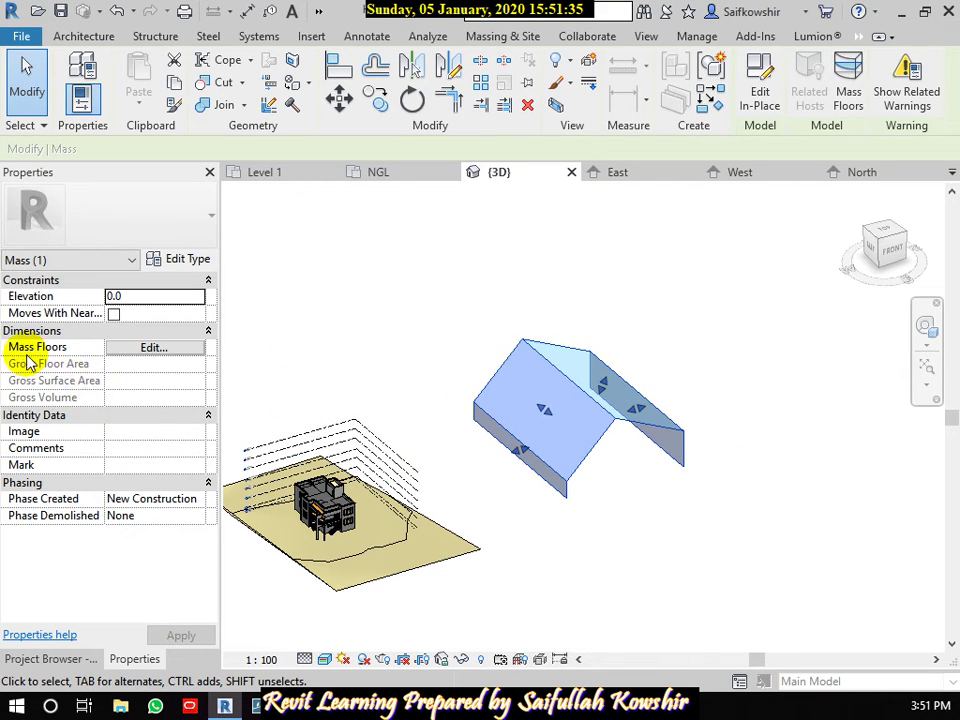
click(143, 348)
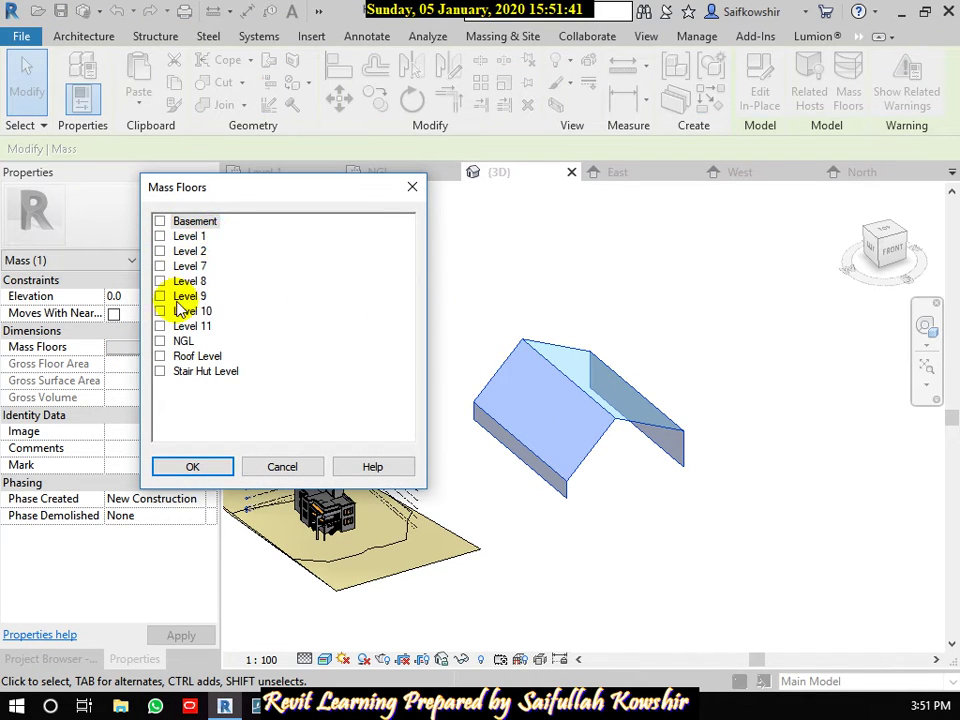
click(160, 237)
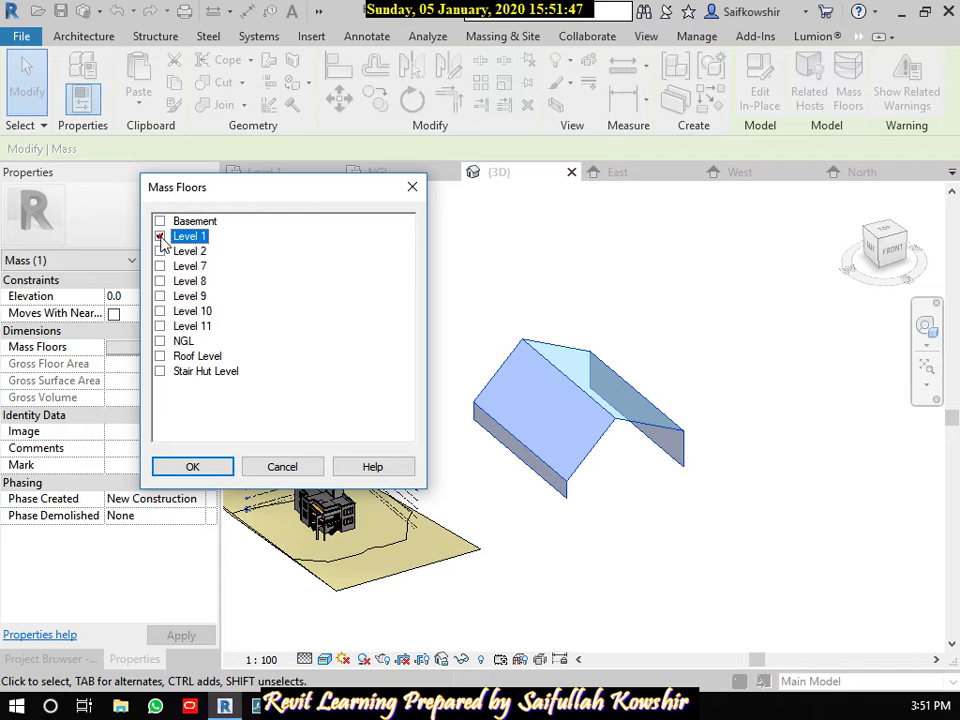
ctrl+click(166, 253)
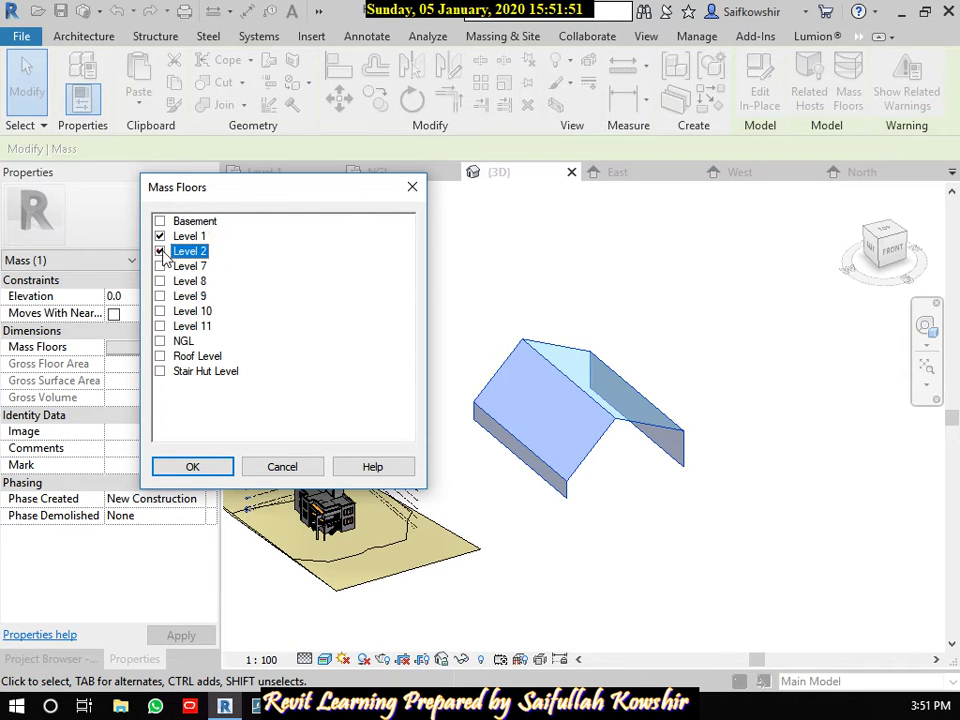
click(192, 466)
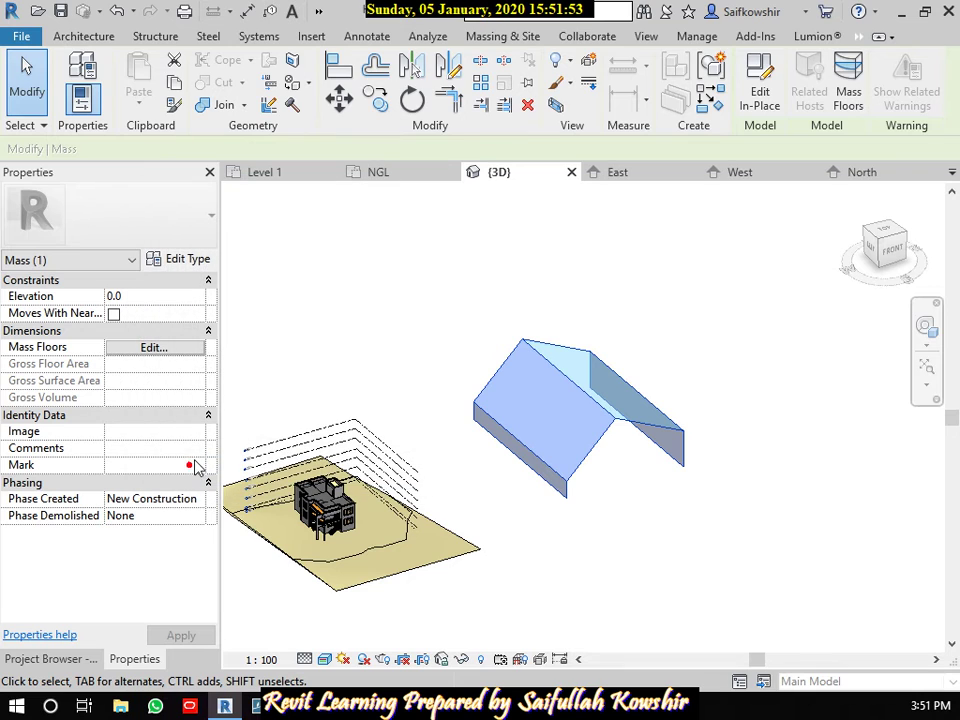
click(610, 465)
shift+middle_drag(600, 460, 615, 454)
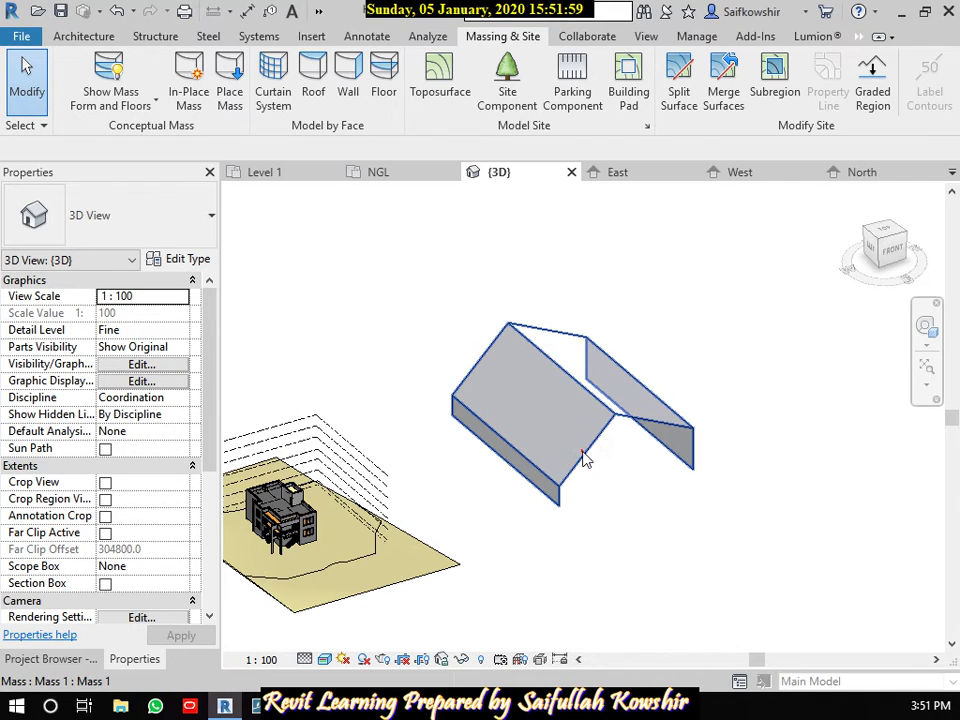
Build a Generic Roof 300mm on the mass's two sloping faces, then start Wall by Face.
click(585, 457)
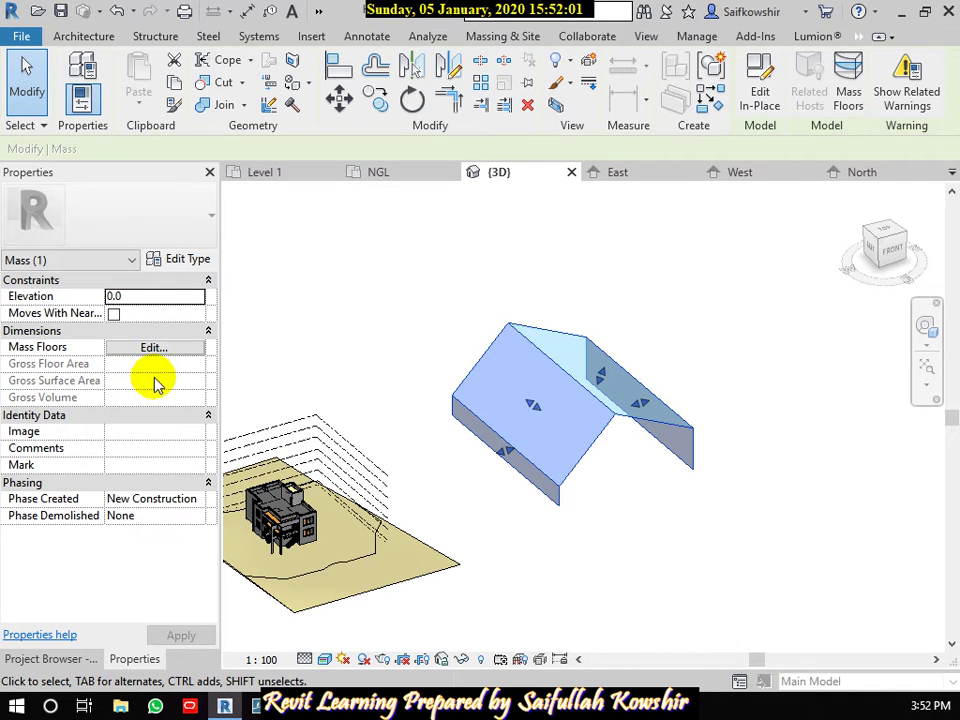
click(638, 458)
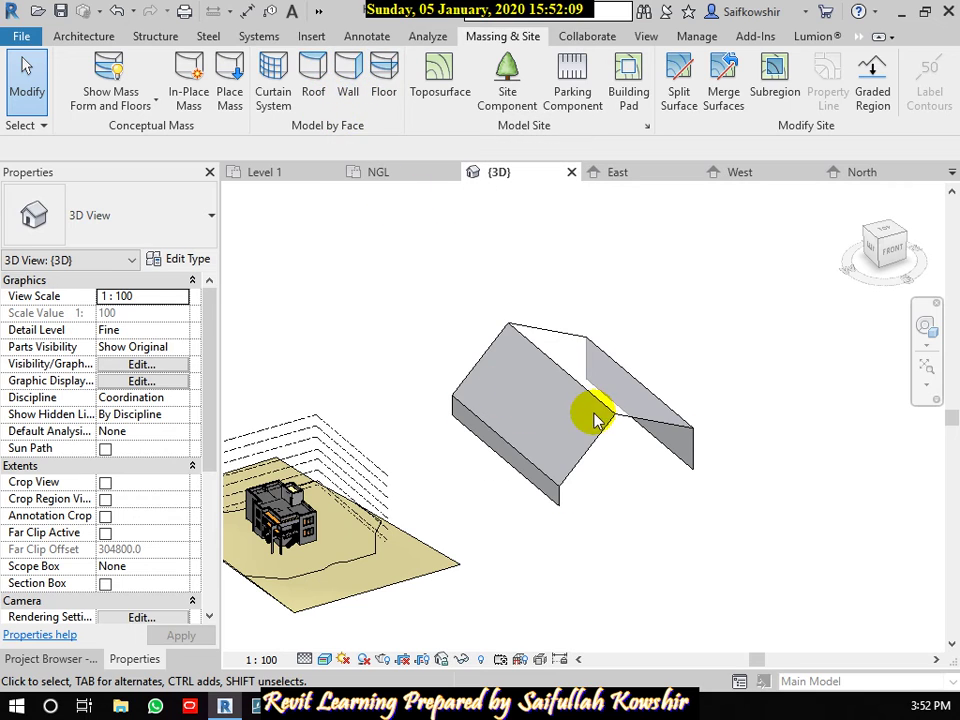
click(313, 82)
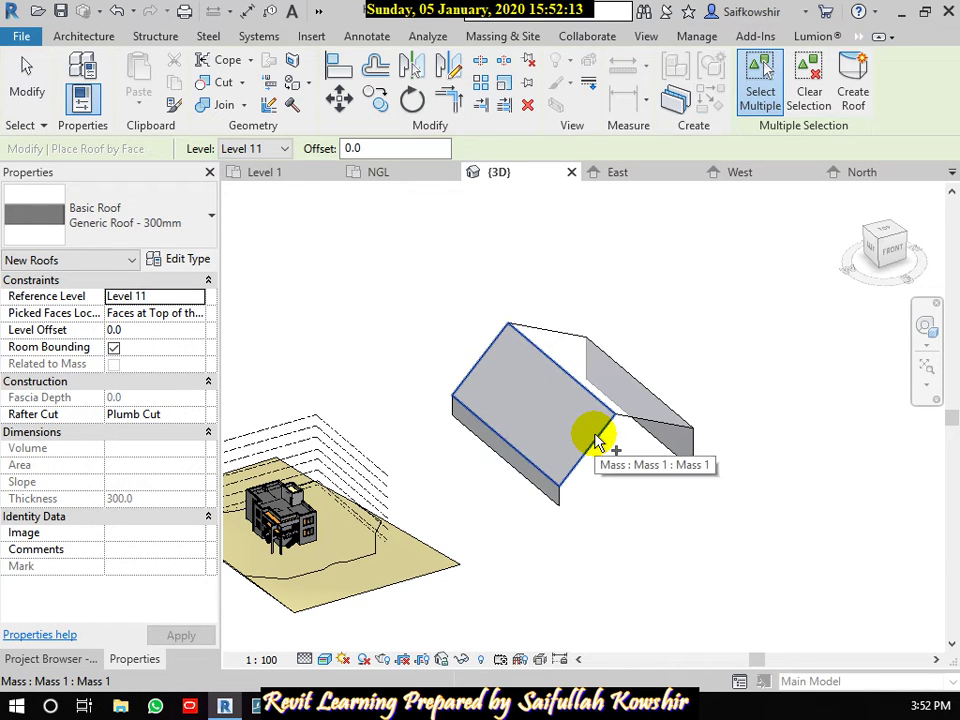
click(596, 443)
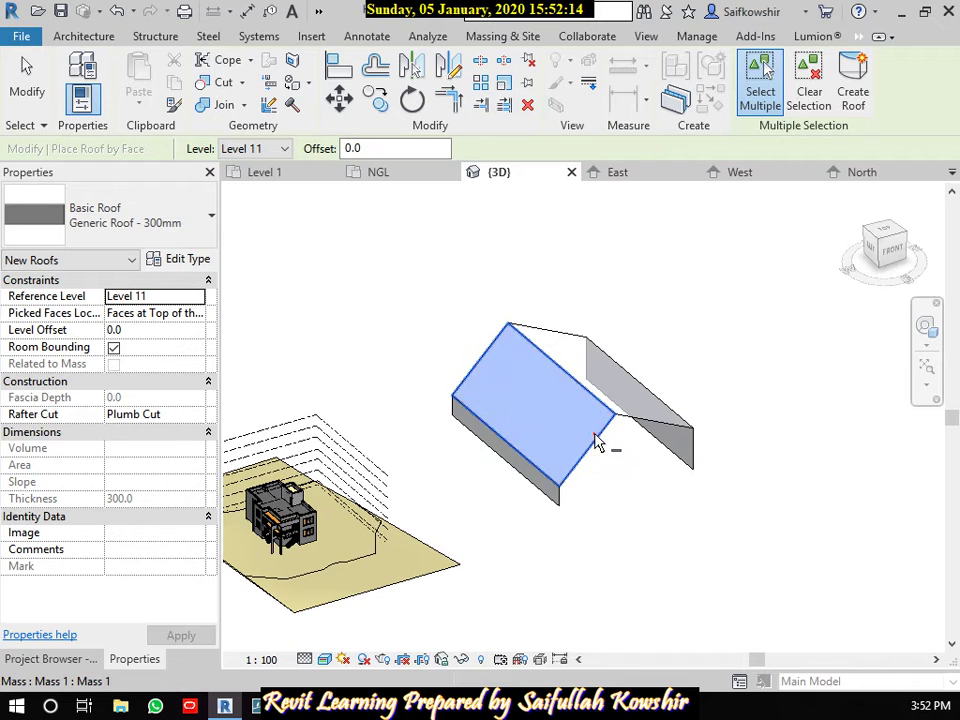
click(650, 415)
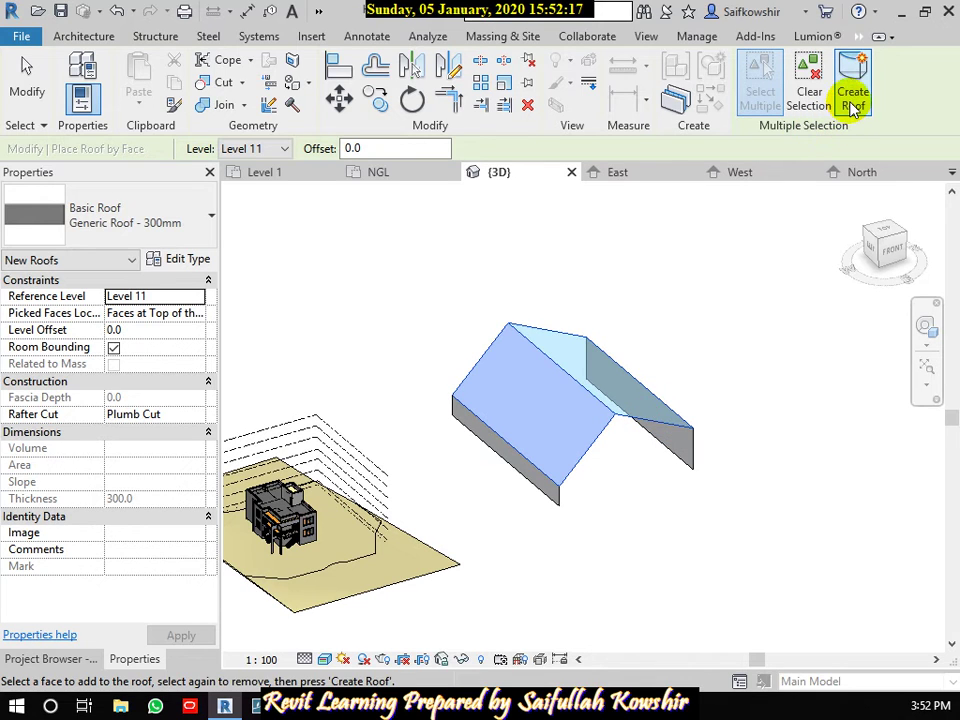
click(852, 105)
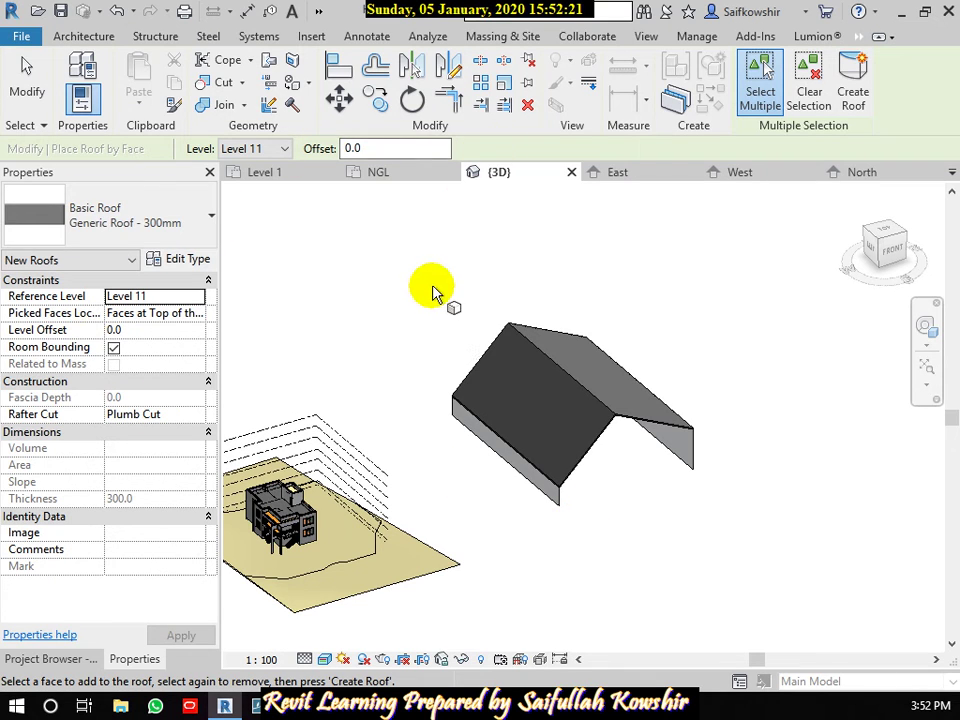
click(34, 87)
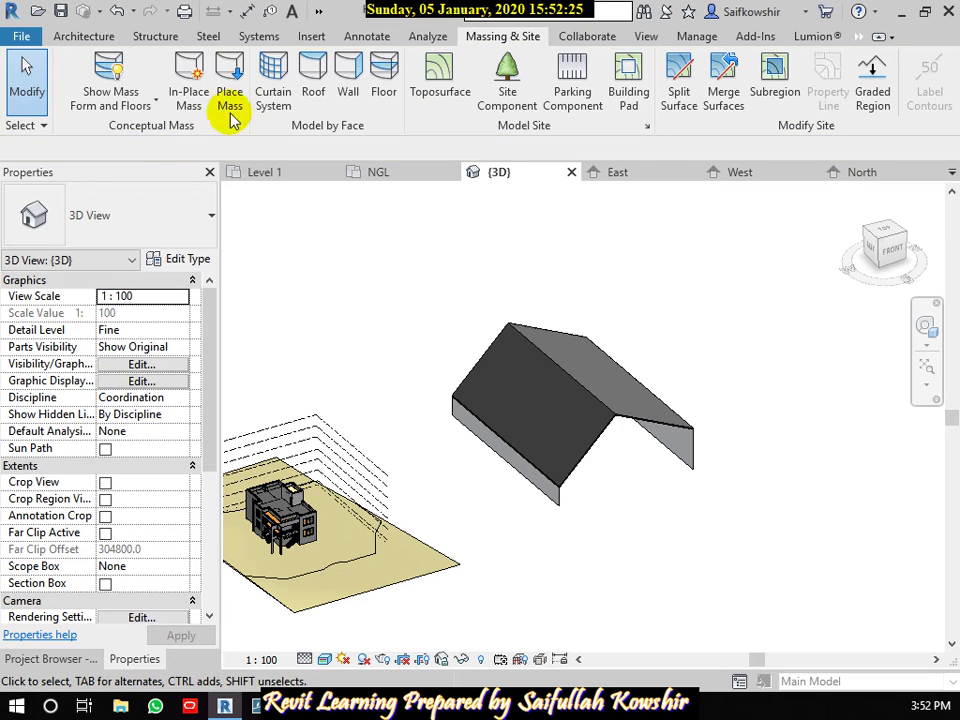
click(350, 98)
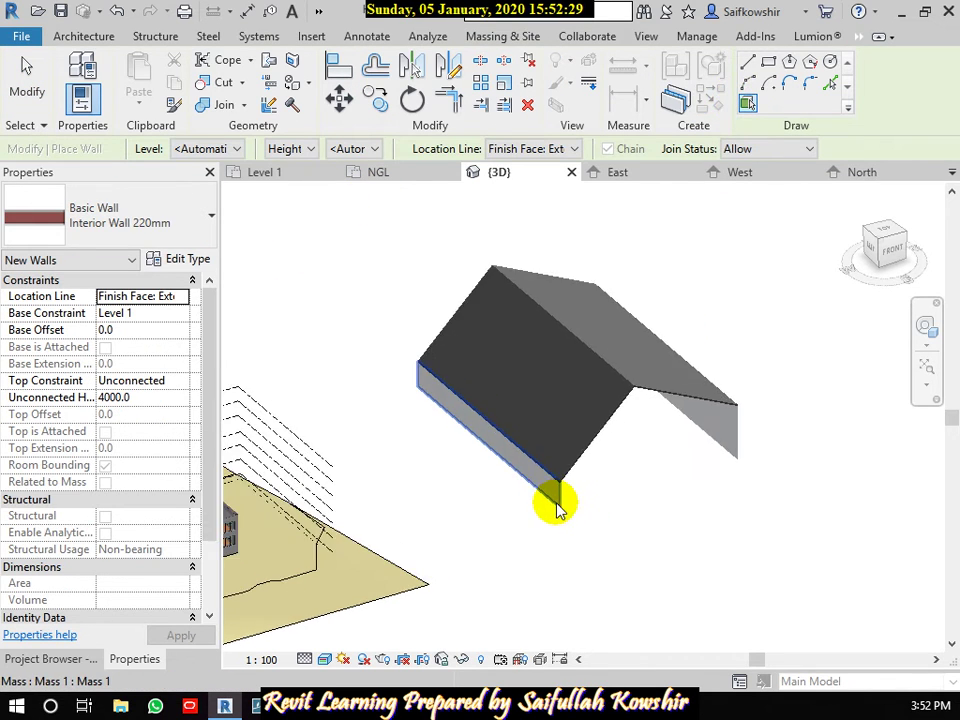
Exit Wall by Face and select the roof to read its 772.168 m³ volume and 2574.425 m² area.
scroll(555, 505, up, 2)
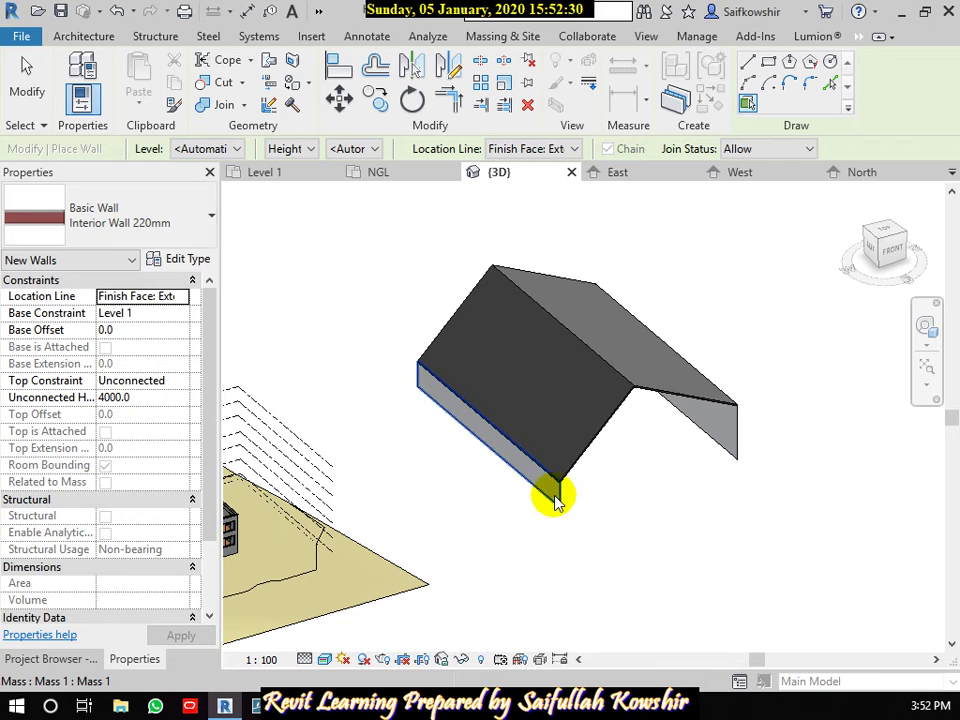
click(725, 437)
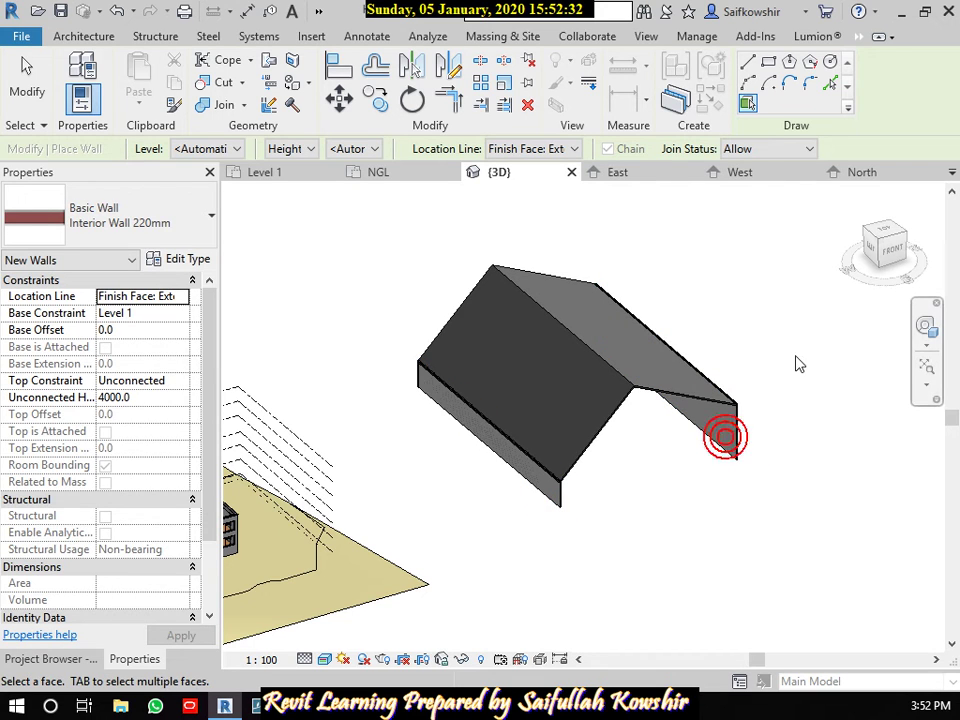
click(32, 88)
click(606, 424)
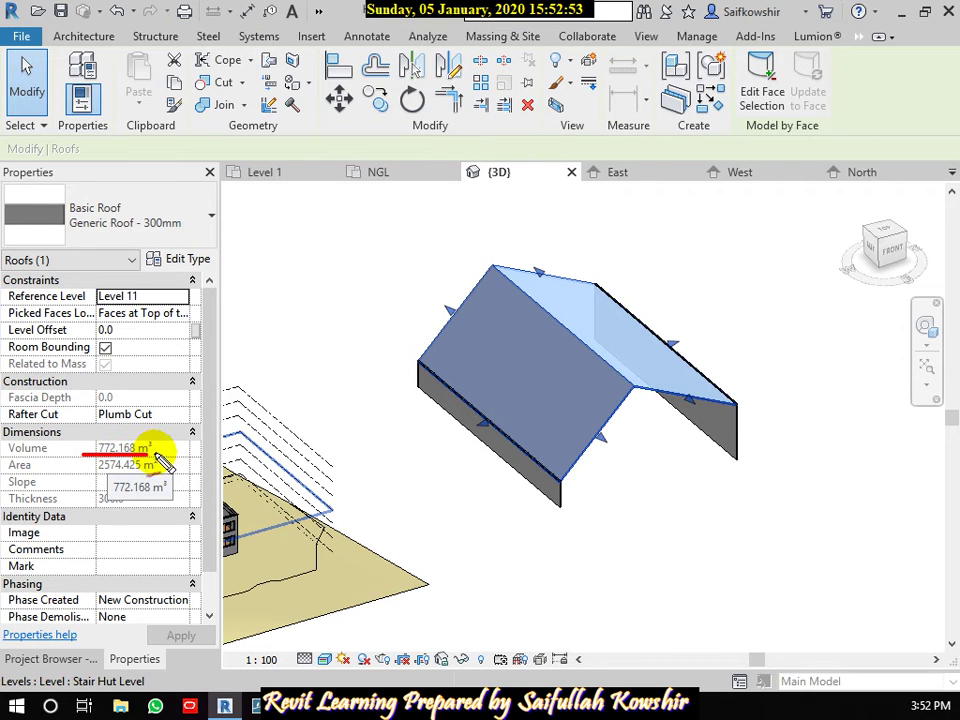
drag(82, 472, 152, 472)
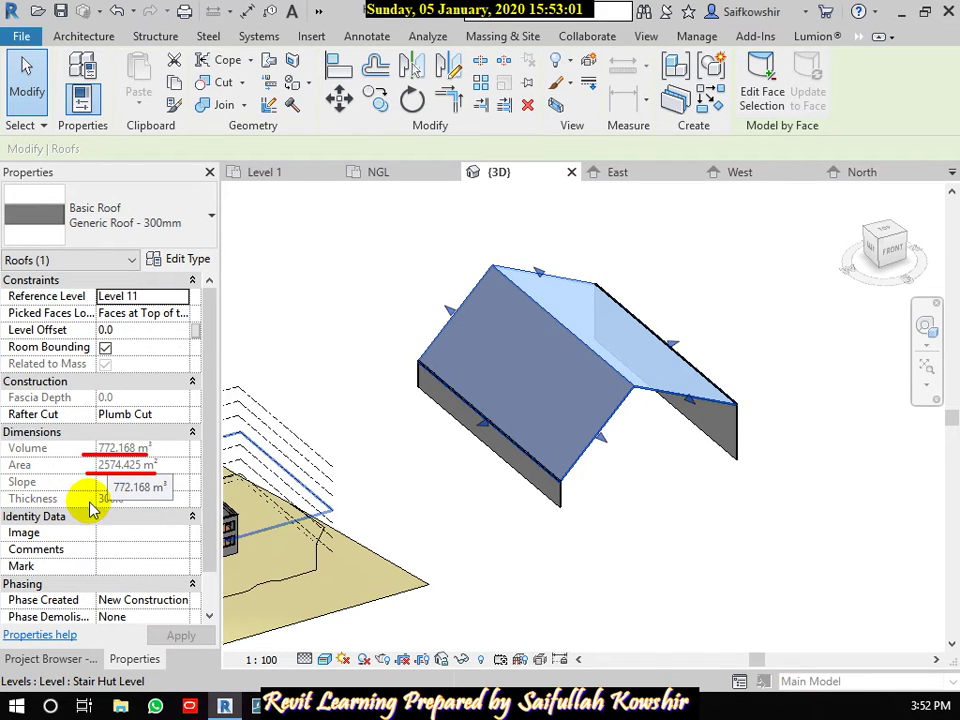
key(Escape)
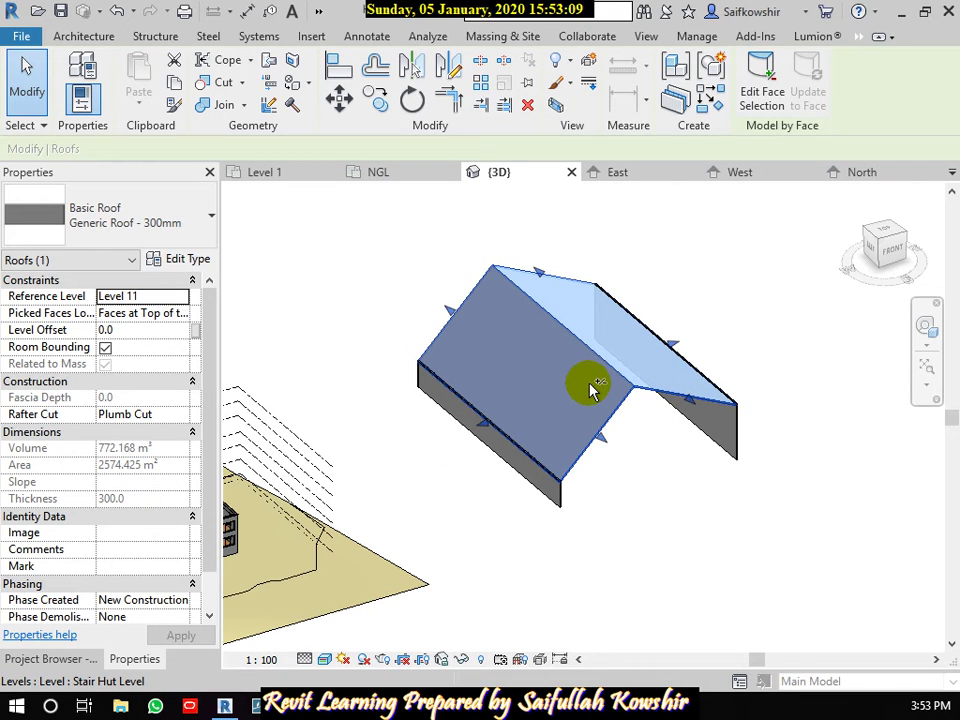
click(652, 440)
click(659, 427)
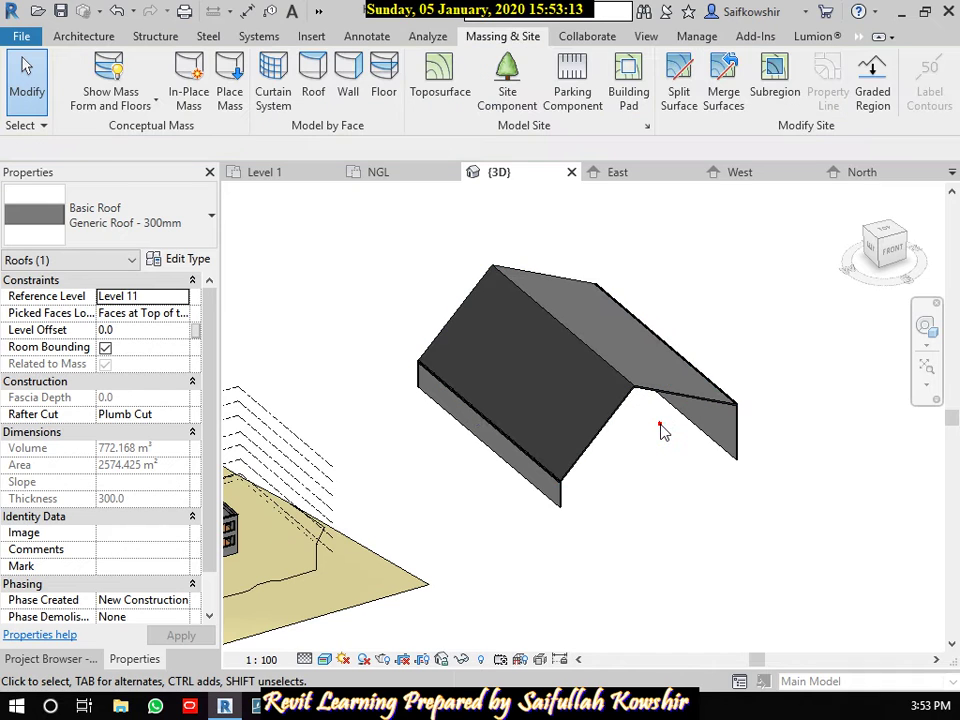
scroll(664, 433, down, 2)
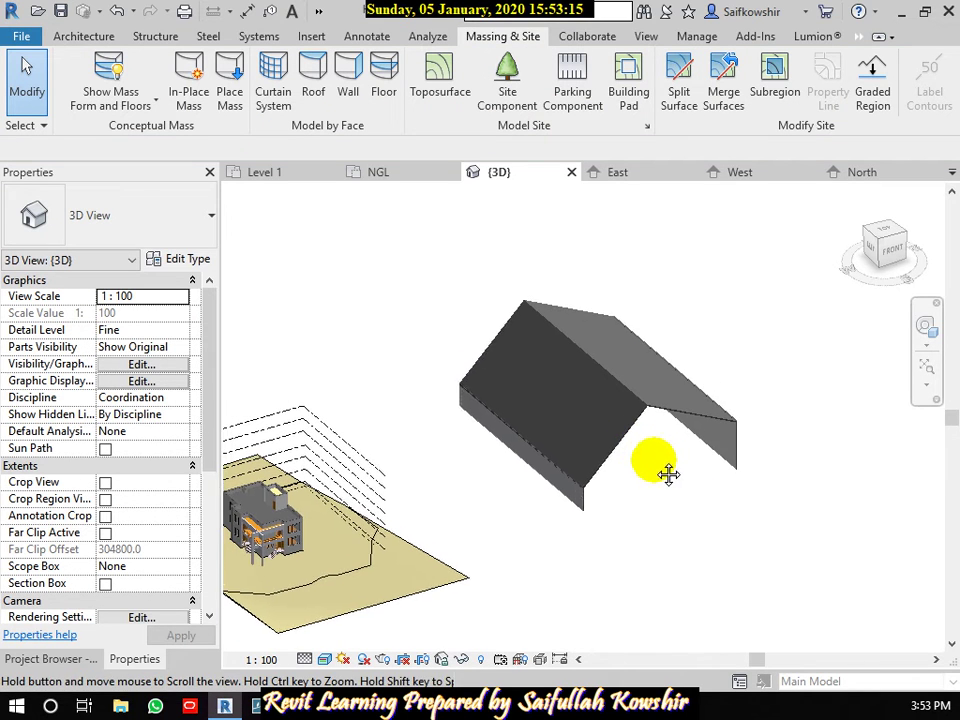
Zoom and pan the 3D view to frame the gable roof beside the site.
scroll(658, 491, up, 1)
scroll(611, 531, up, 2)
scroll(611, 533, up, 2)
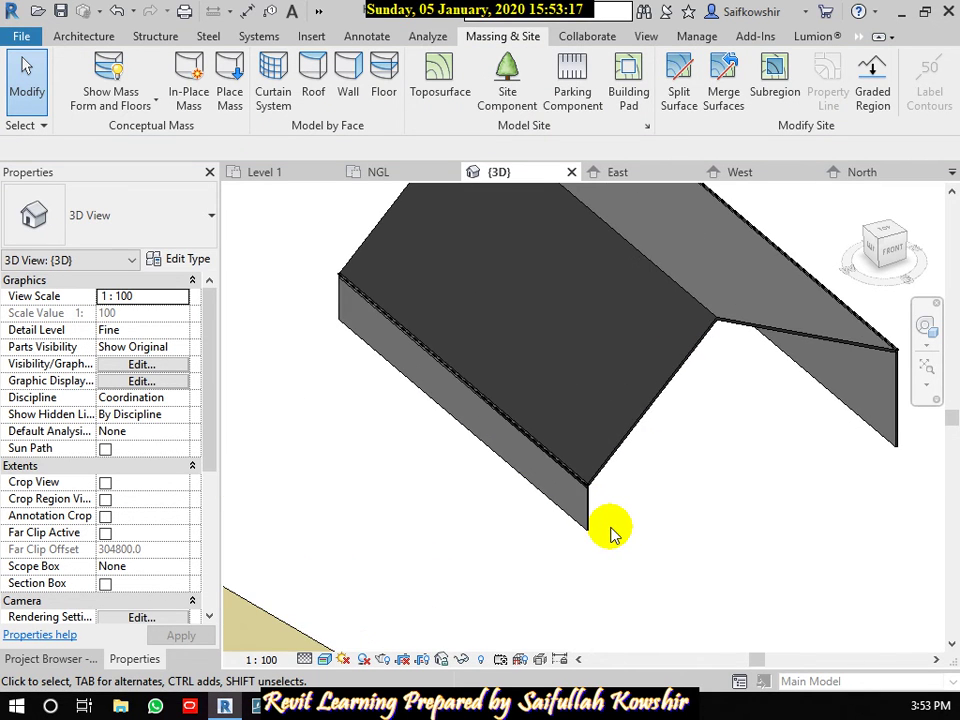
scroll(608, 522, down, 3)
middle_drag(521, 364, 557, 375)
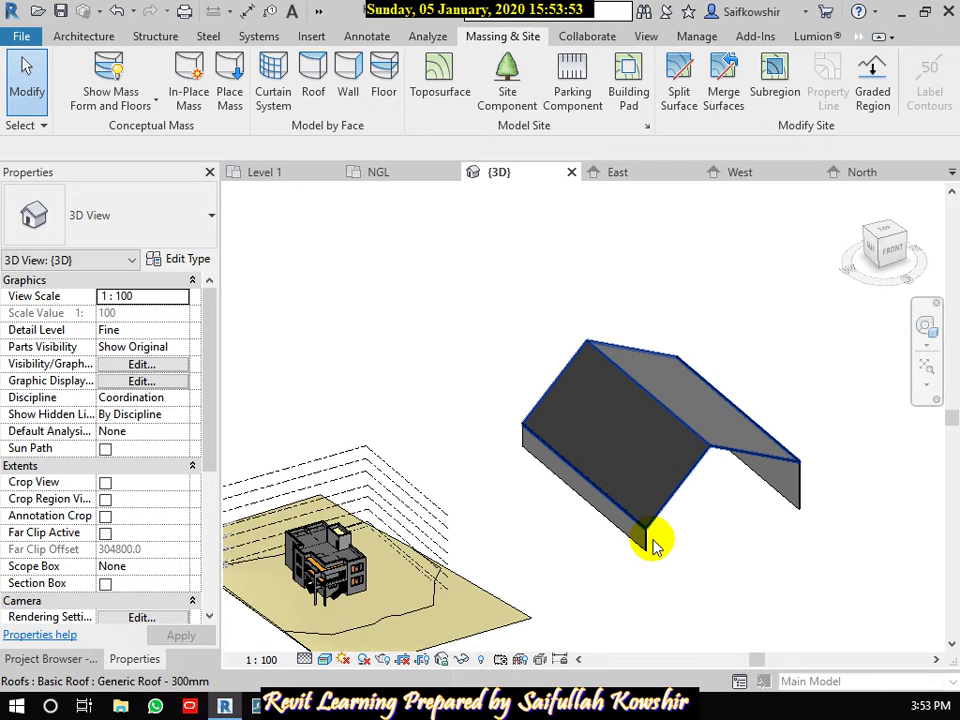
scroll(707, 516, down, 4)
middle_drag(621, 521, 564, 432)
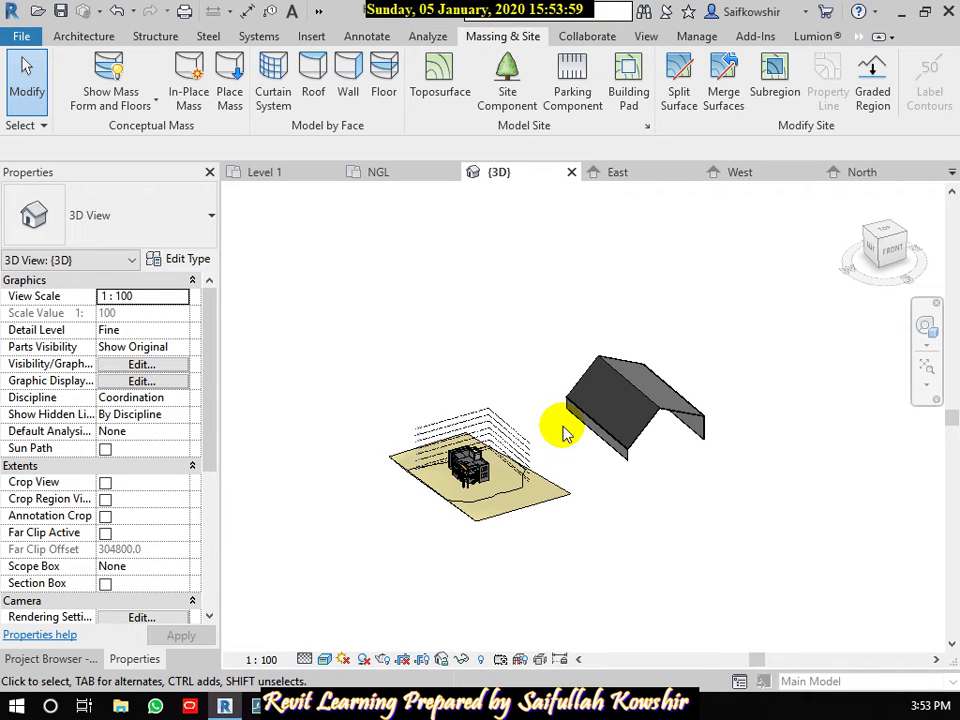
Open the Level 1 floor plan from the Project Browser.
click(75, 659)
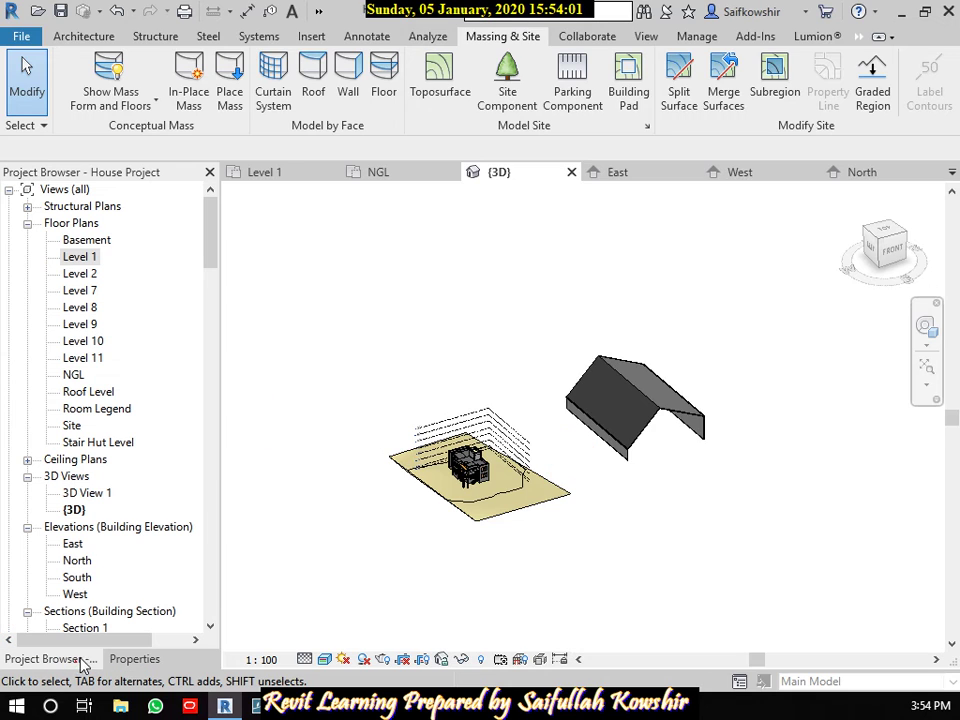
double_click(92, 257)
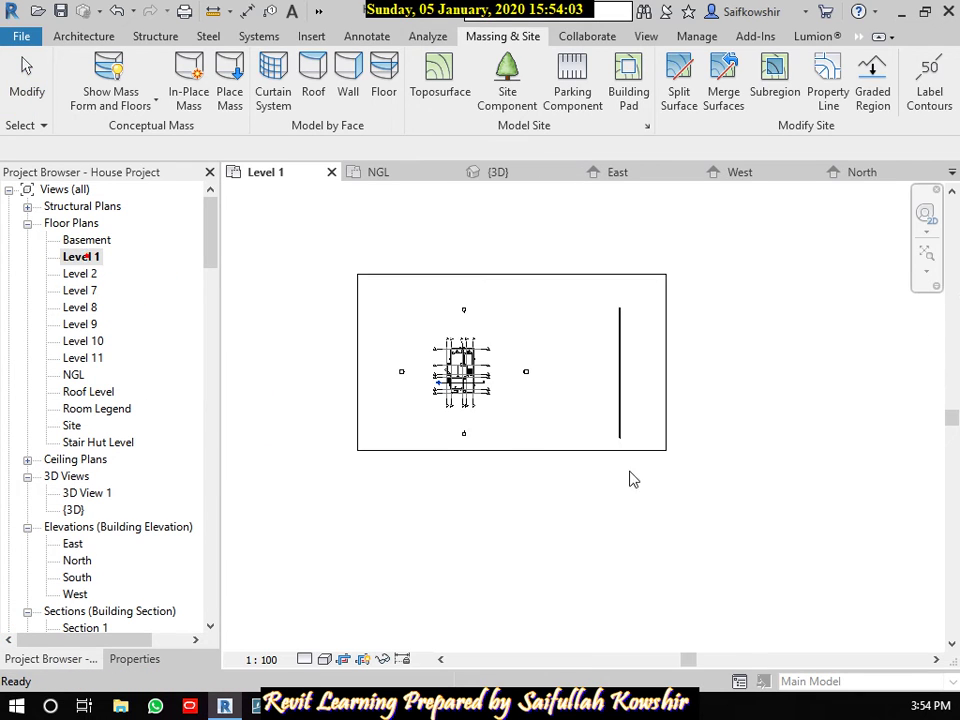
click(100, 37)
Create a new in-place mass named Mass 2 and start sketching model lines.
click(500, 37)
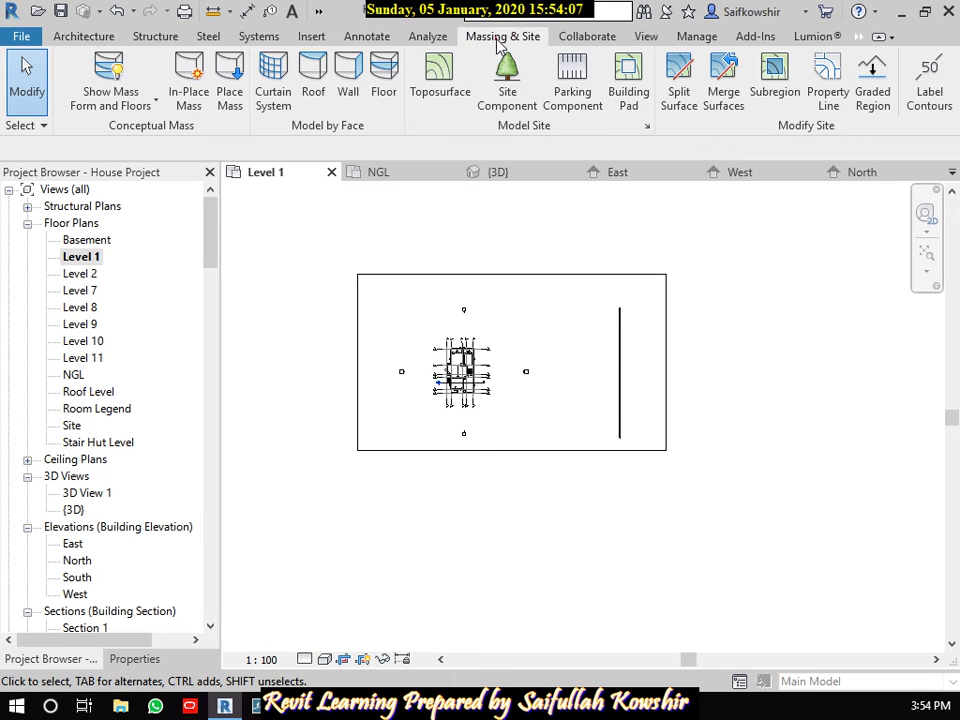
click(190, 100)
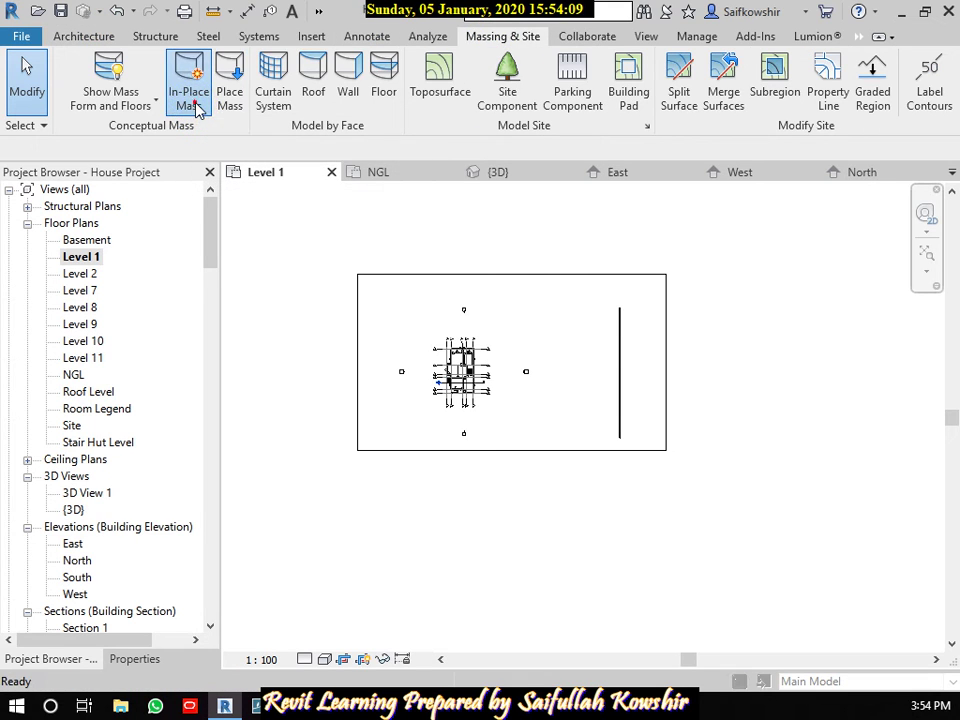
click(480, 386)
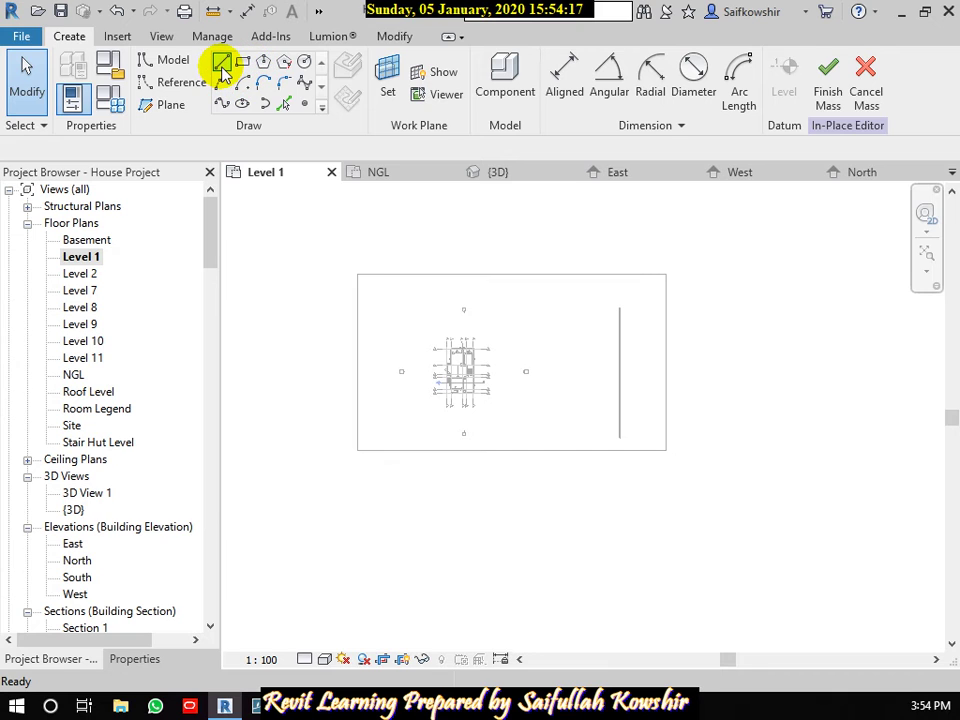
click(222, 66)
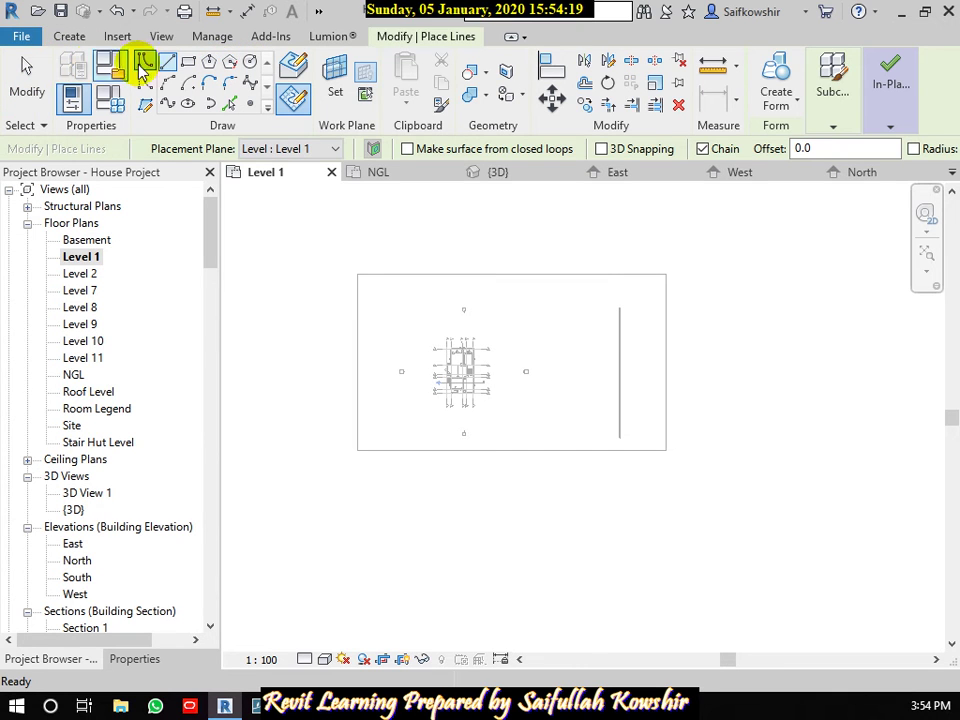
scroll(578, 368, up, 2)
scroll(597, 310, up, 2)
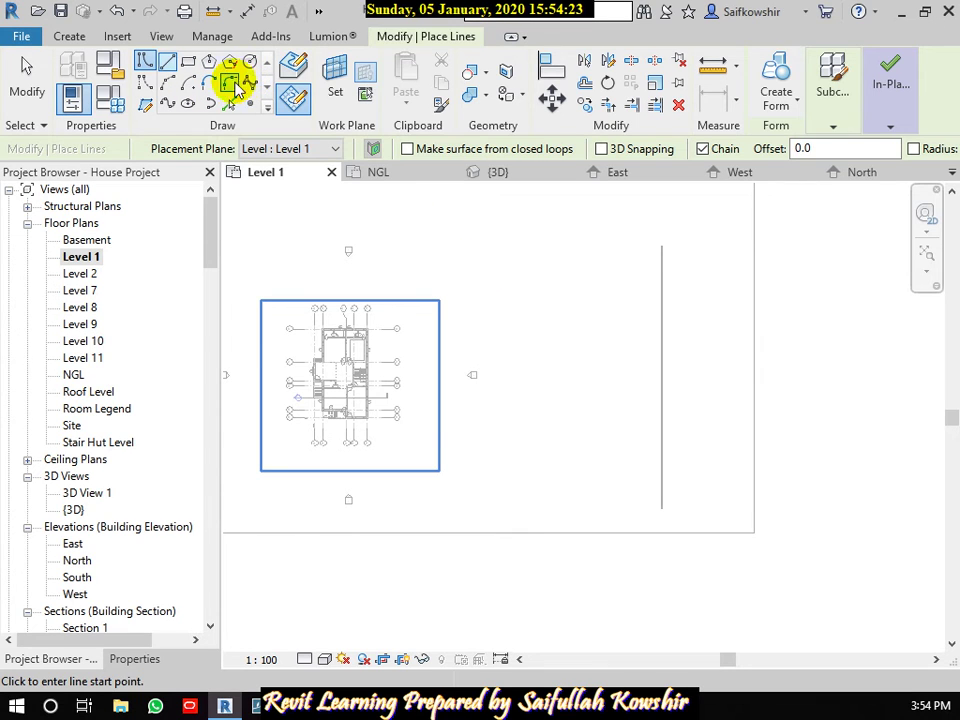
Draw the lower wavy spline from left of center up to the top right.
click(249, 86)
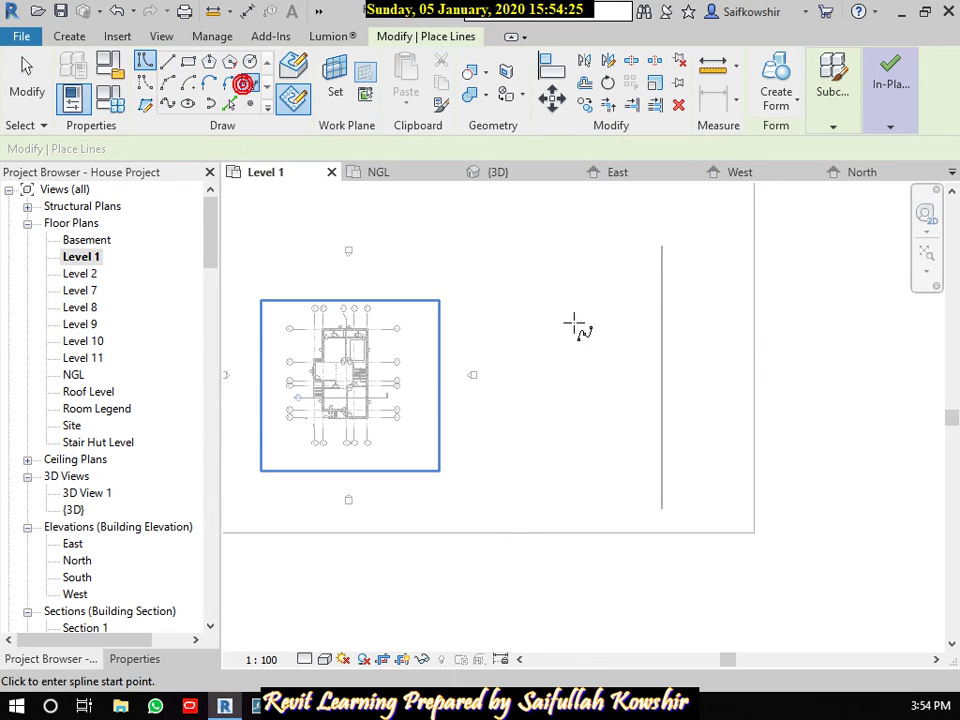
click(484, 300)
click(545, 287)
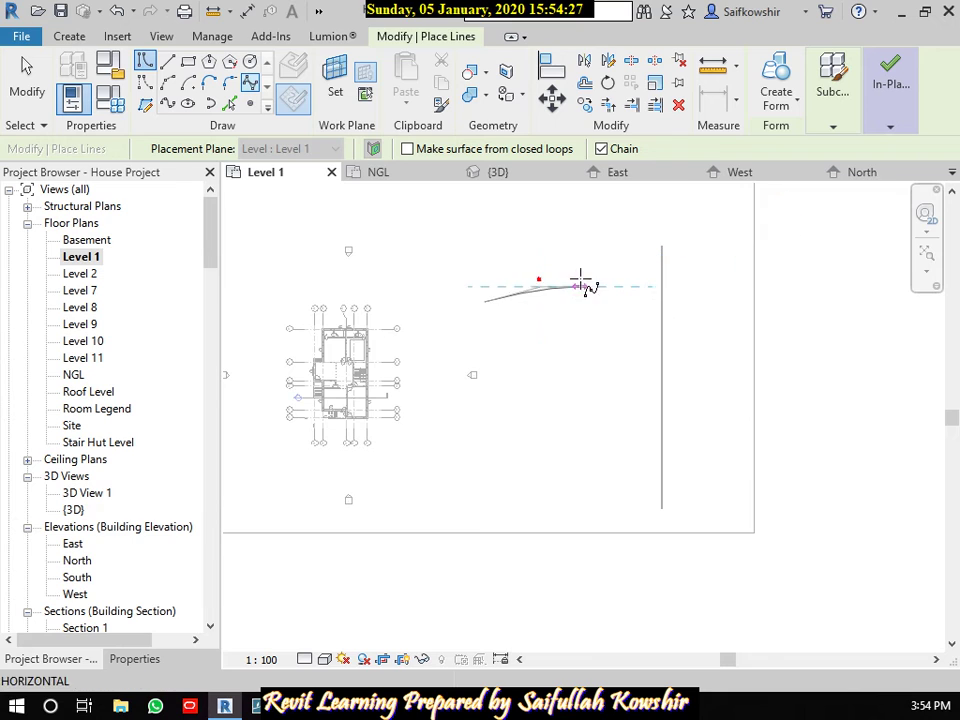
click(612, 305)
click(632, 336)
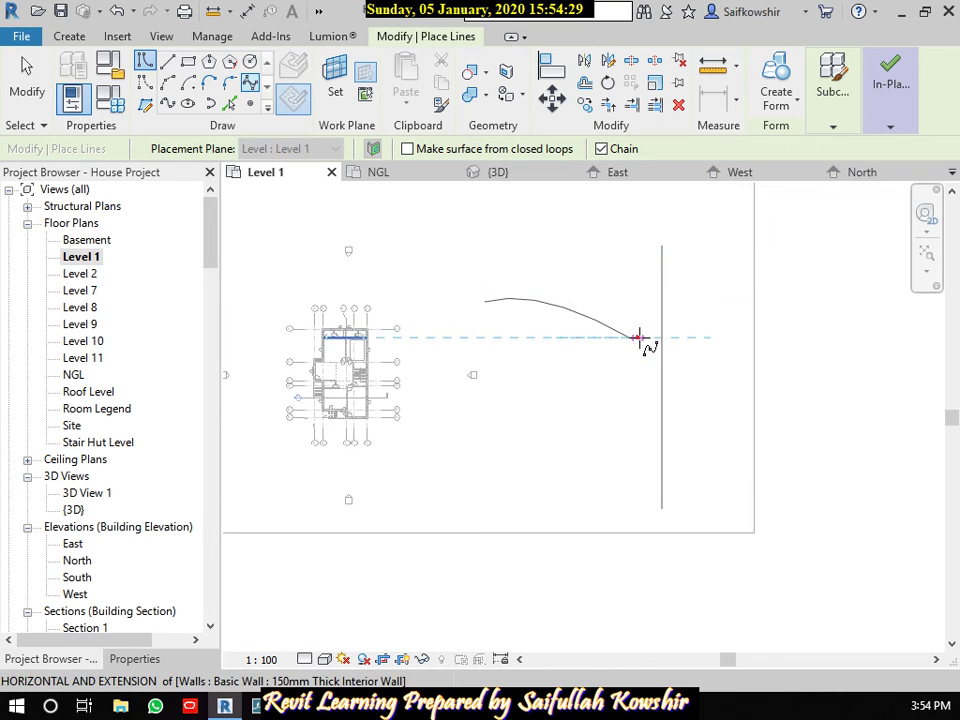
click(733, 290)
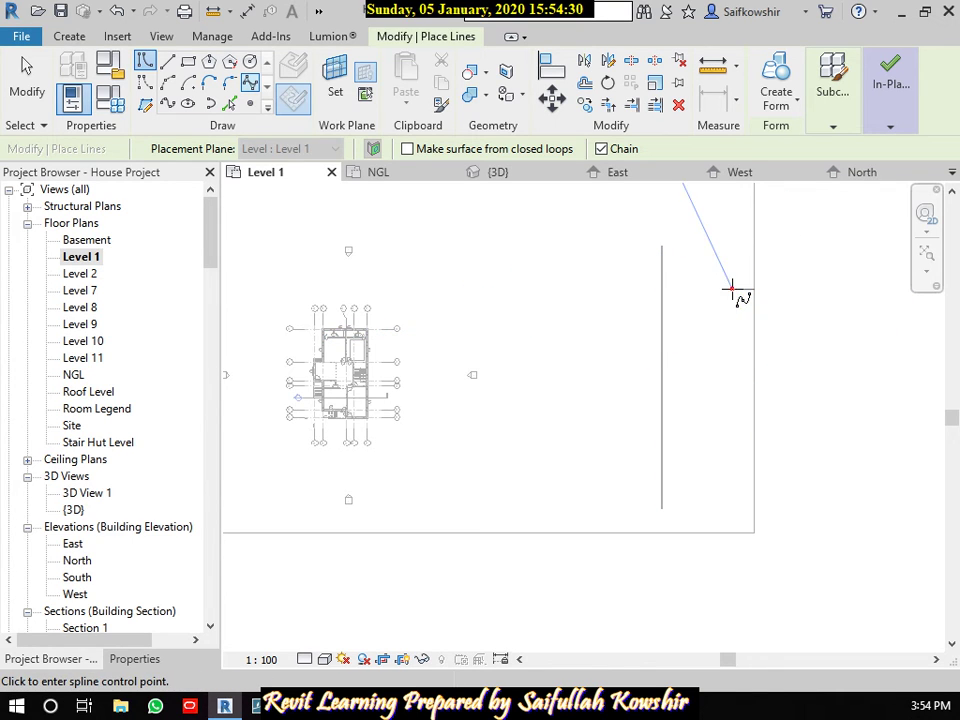
click(748, 224)
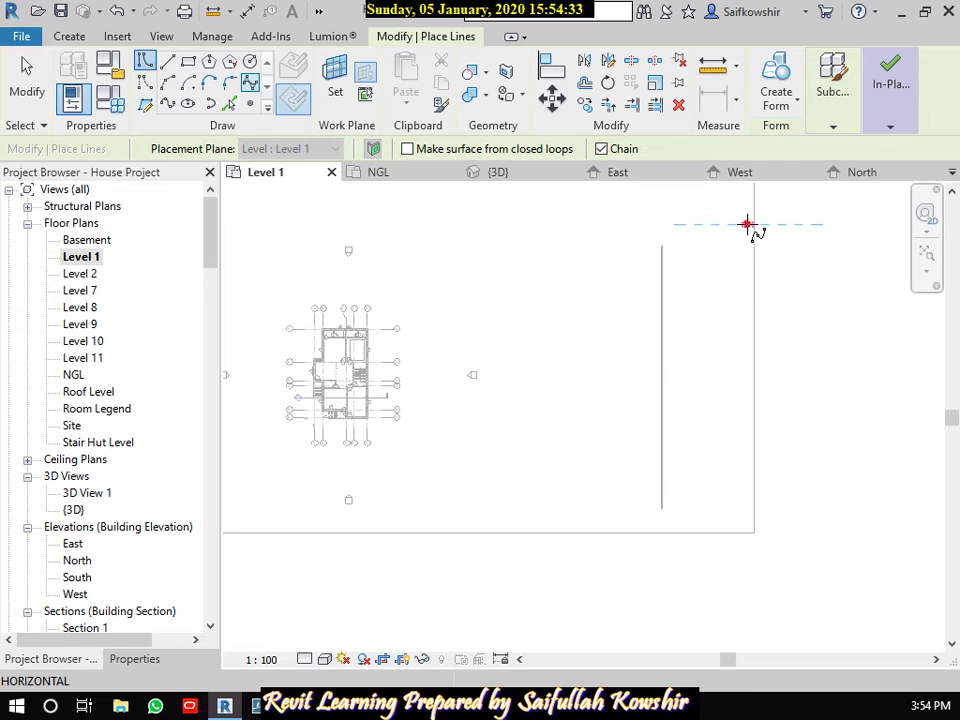
right_click(748, 224)
click(797, 236)
click(724, 251)
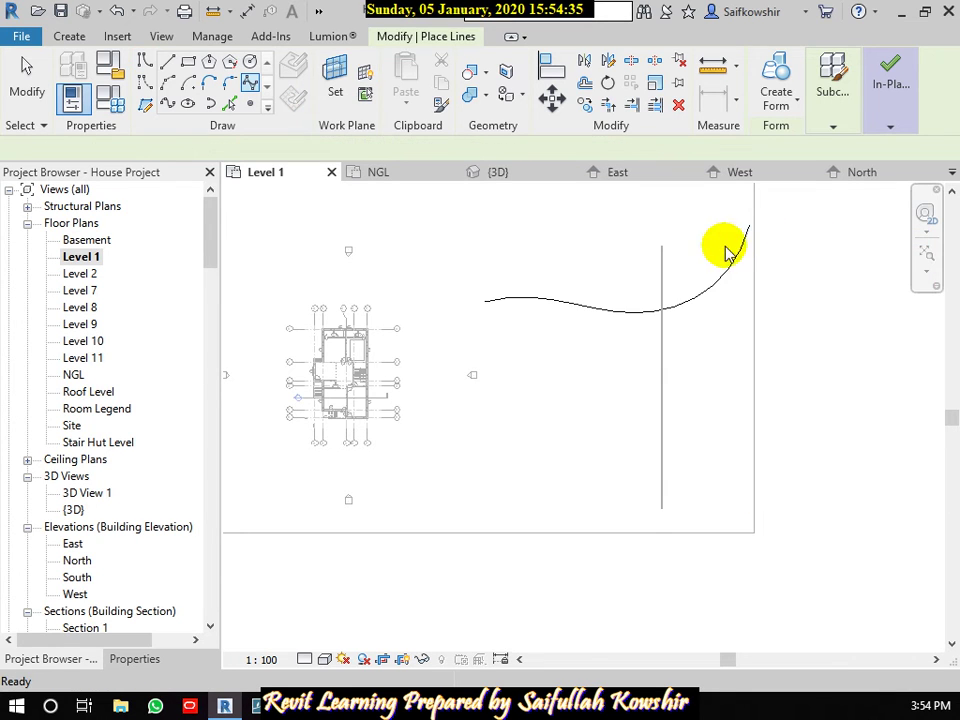
key(l)
key(i)
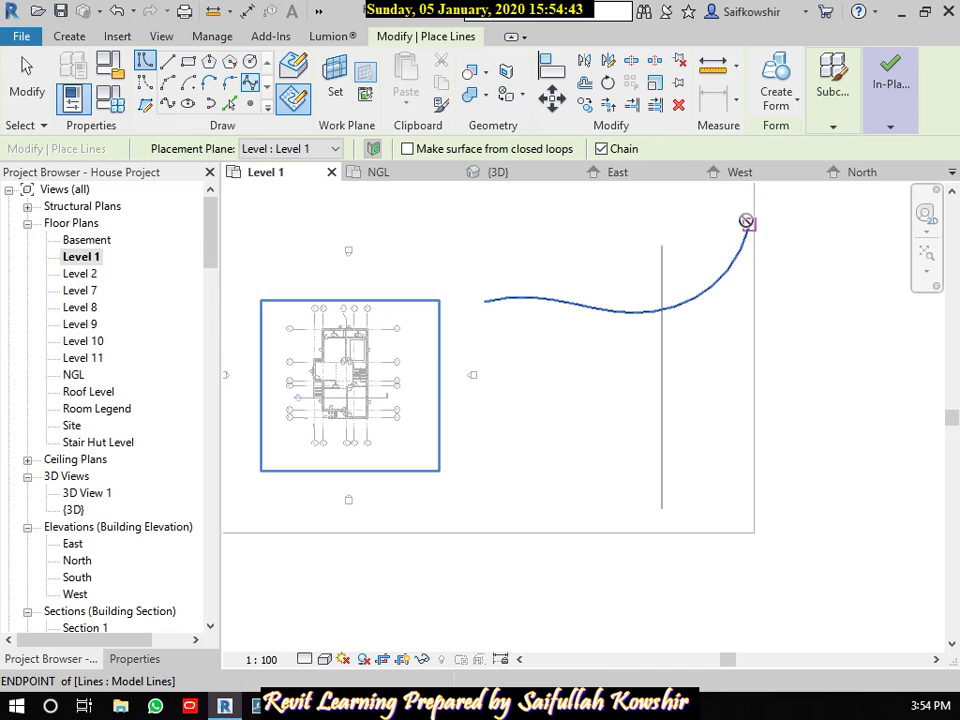
Draw a second spline joining both ends to close the leaf outline.
click(750, 220)
click(640, 218)
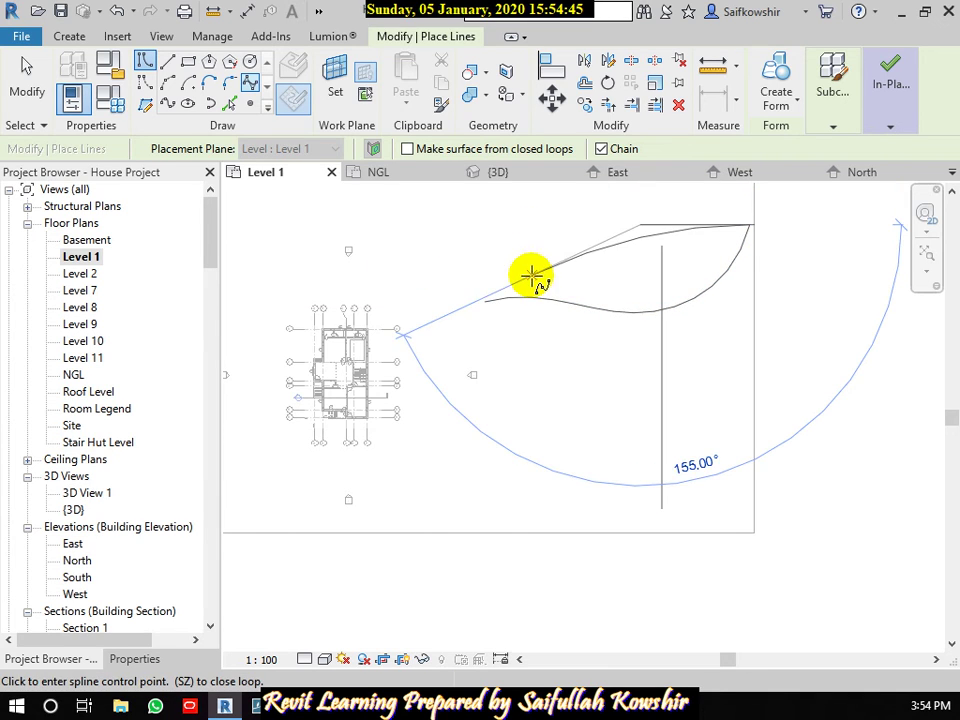
click(483, 302)
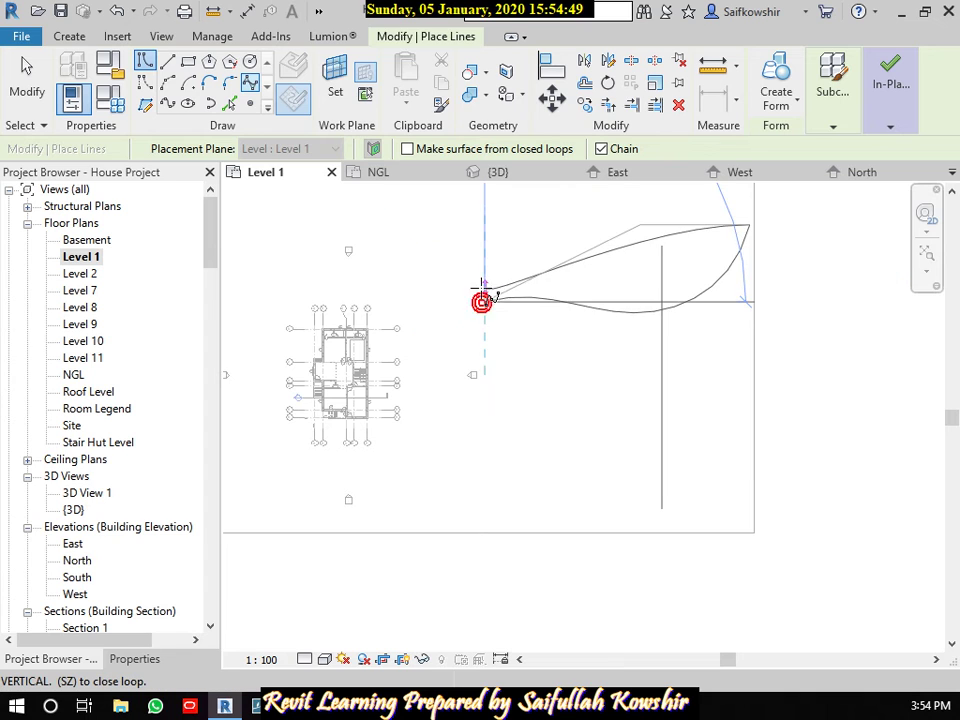
right_click(486, 299)
click(512, 295)
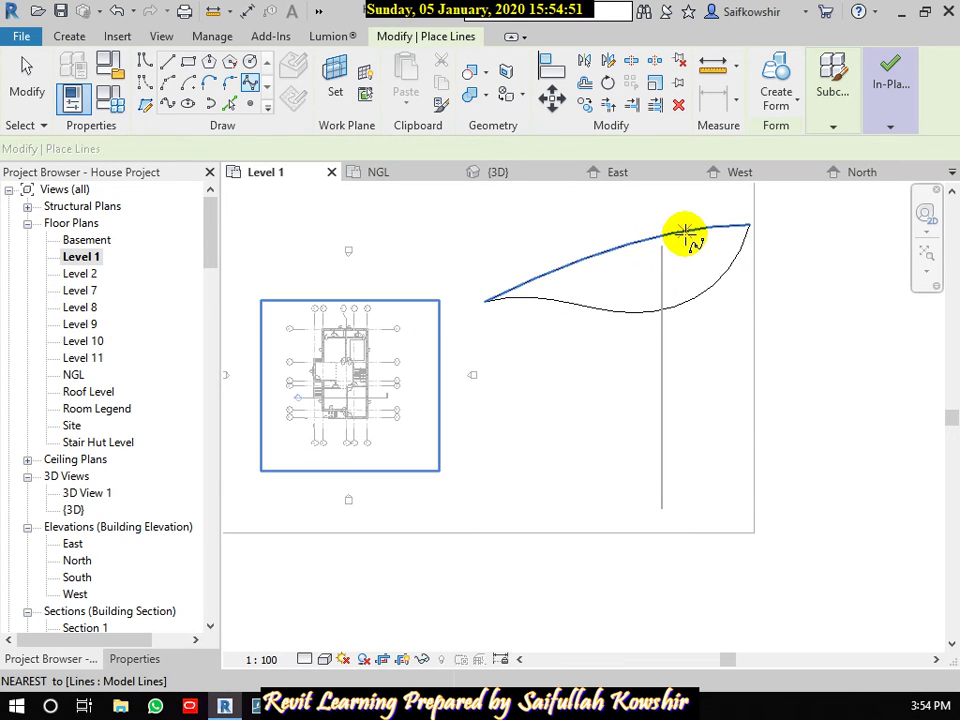
Copy the leaf-shaped spline profile and paste it onto the Level 11 plan.
click(22, 88)
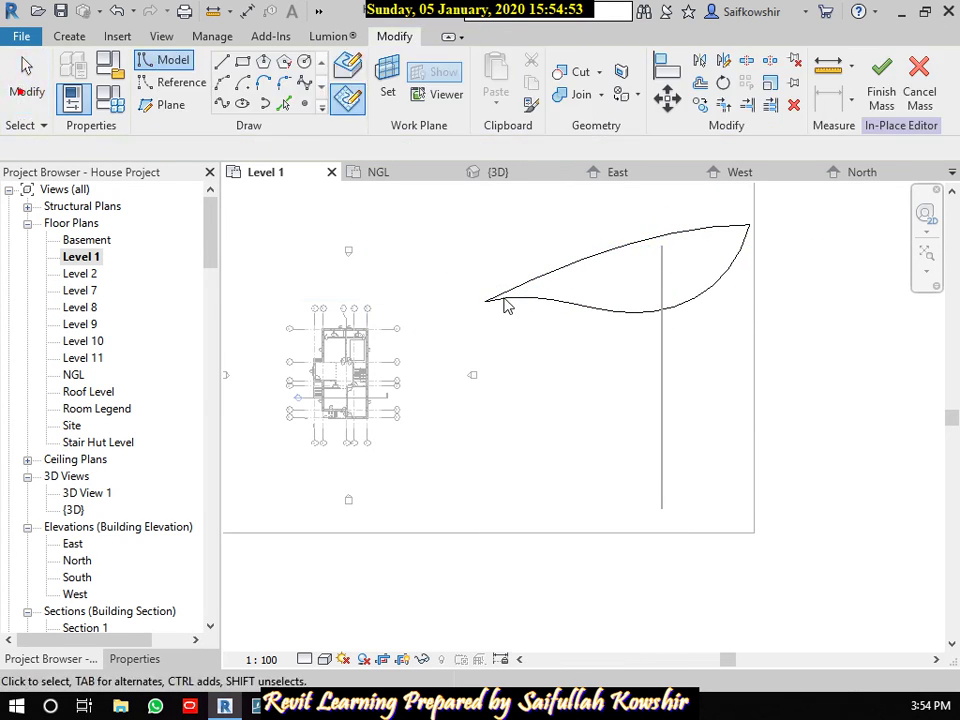
click(512, 290)
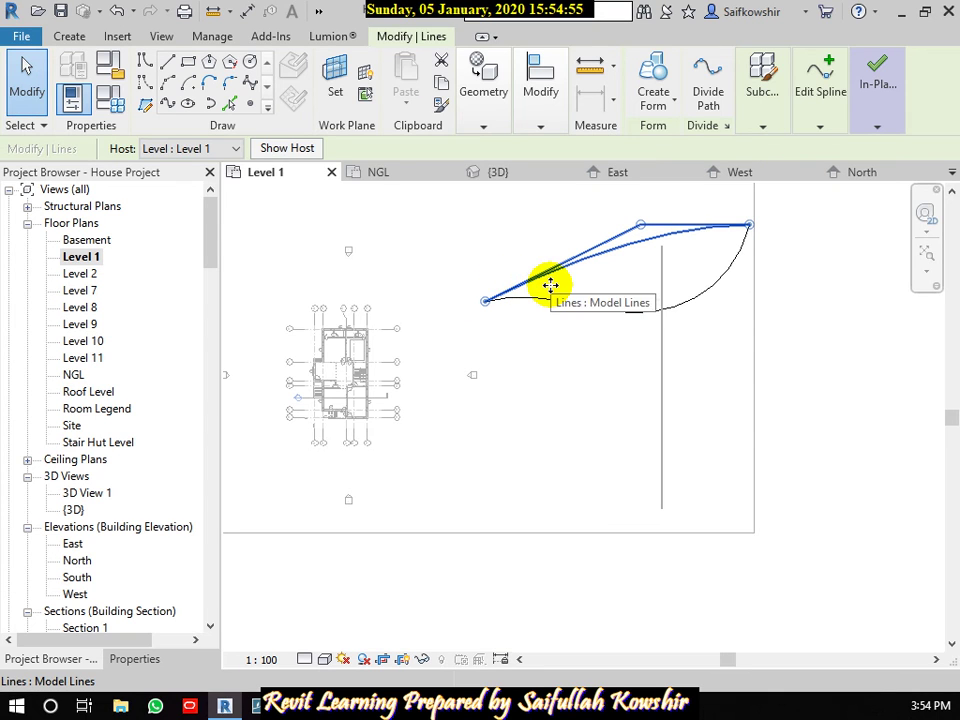
mouse_move(550, 286)
mouse_down()
mouse_move(557, 305)
mouse_move(628, 336)
mouse_up()
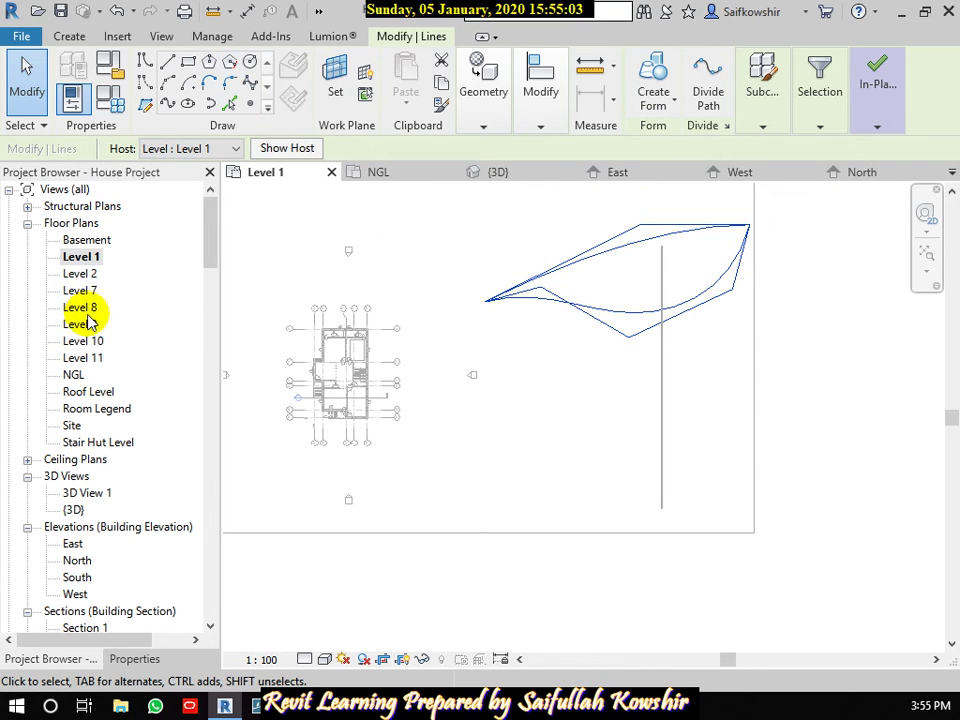
double_click(86, 358)
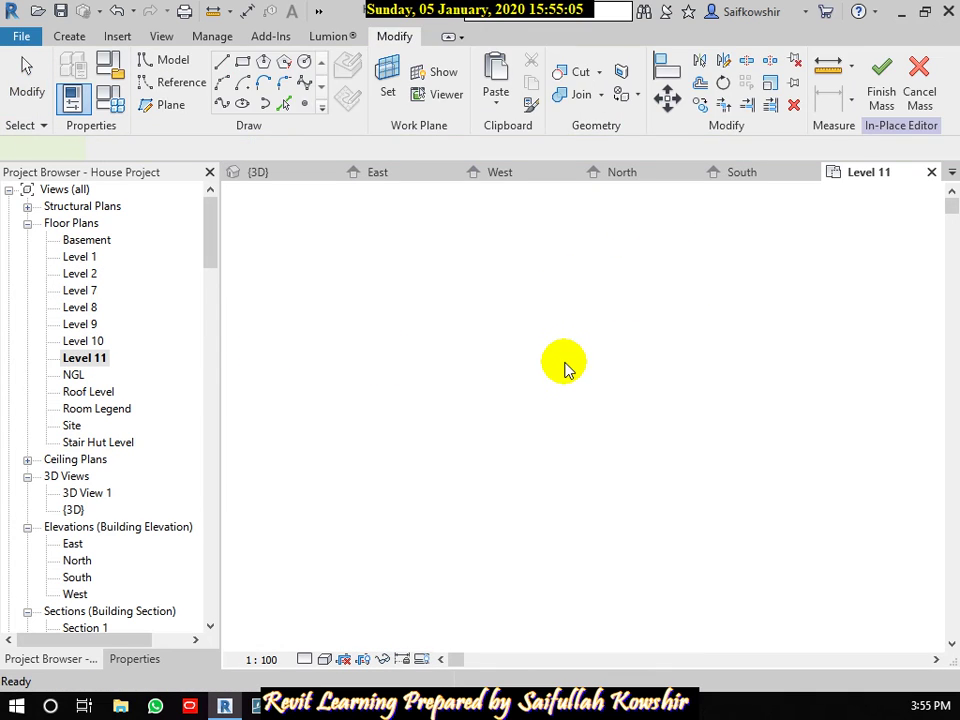
key(ctrl+v)
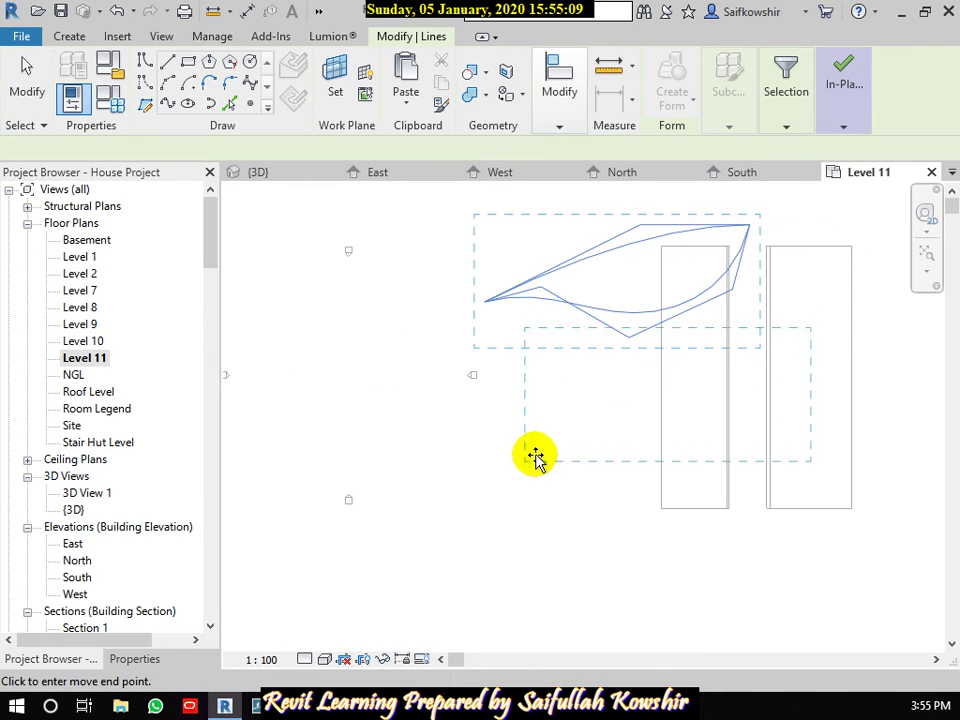
click(520, 474)
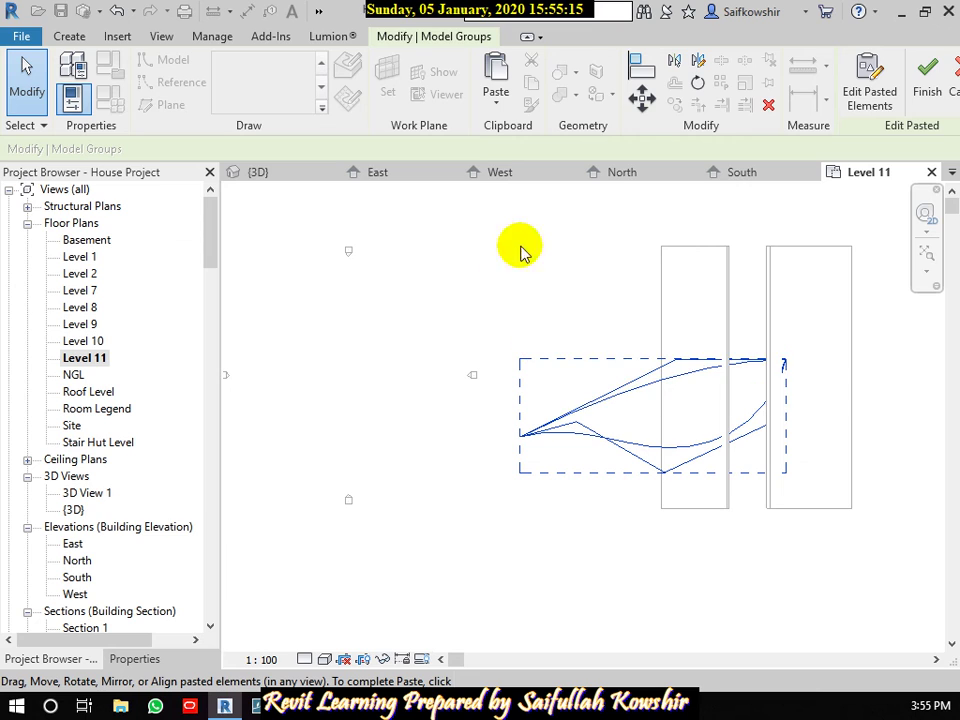
Check the pasted Level 11 profile in the 3D and other open views.
click(288, 178)
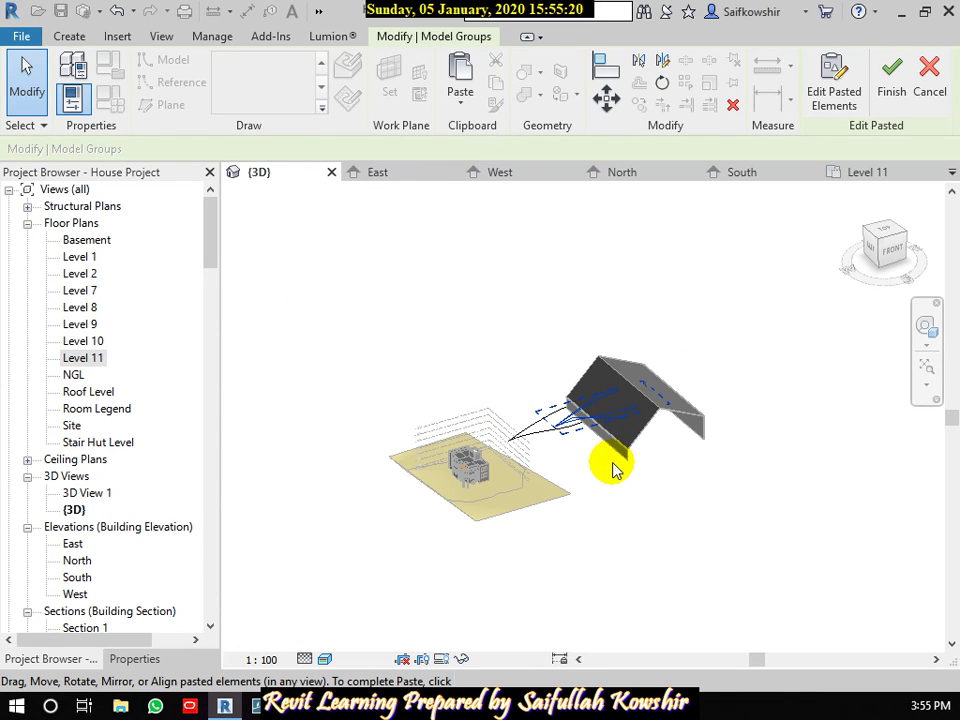
scroll(614, 471, up, 1)
scroll(555, 420, up, 2)
scroll(568, 420, up, 2)
scroll(587, 406, up, 1)
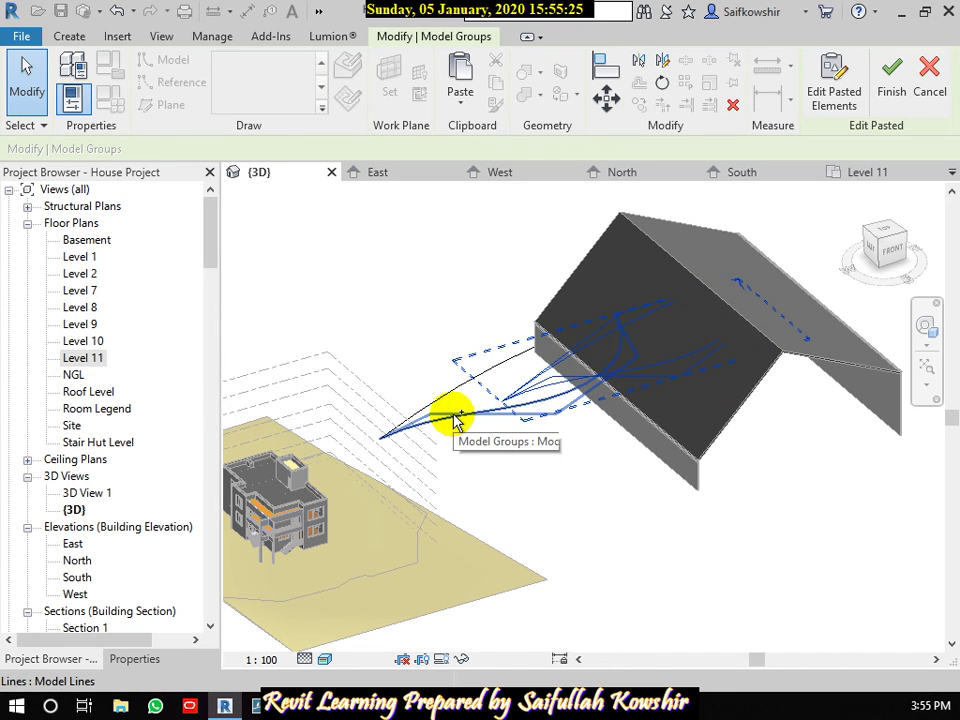
key(ctrl+Tab)
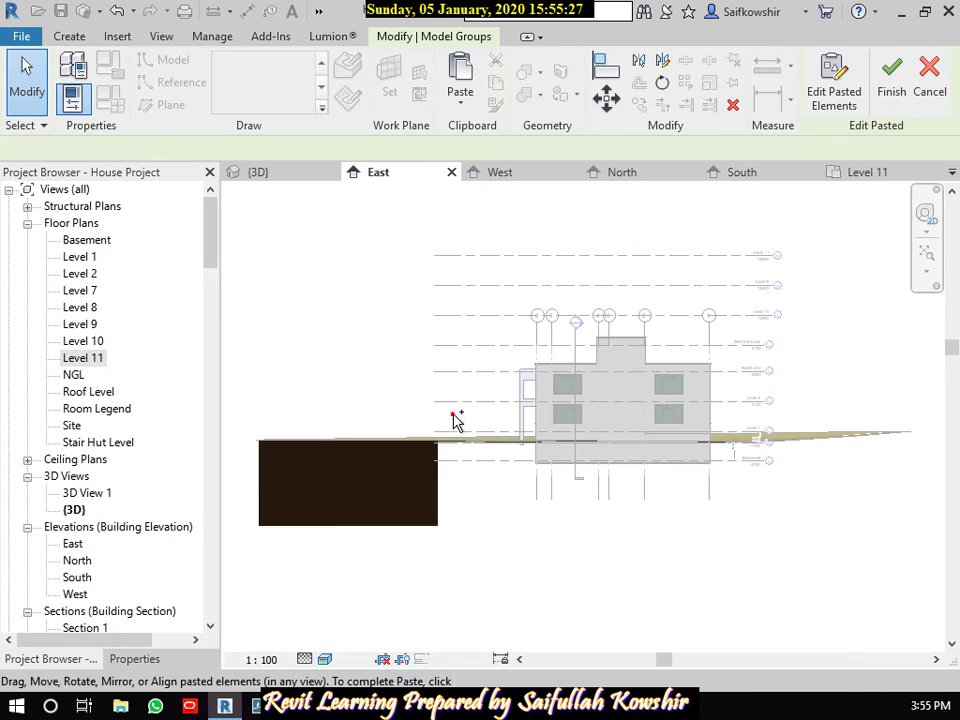
key(ctrl+Tab)
key(ctrl+Tab)
key(ctrl+Tab)
key(ctrl+Tab)
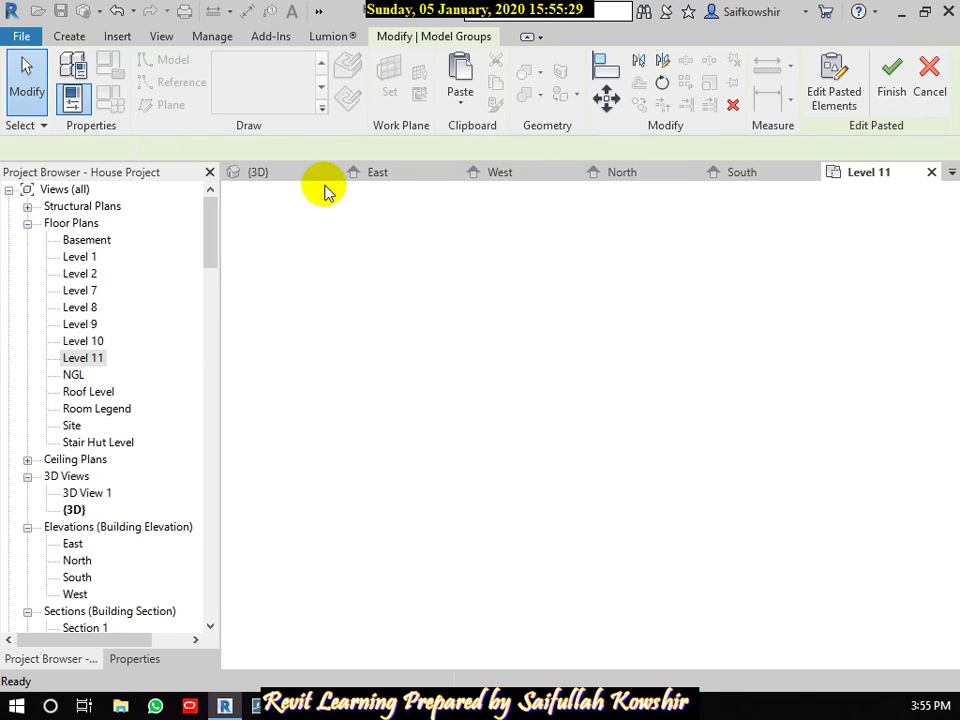
key(ctrl+Tab)
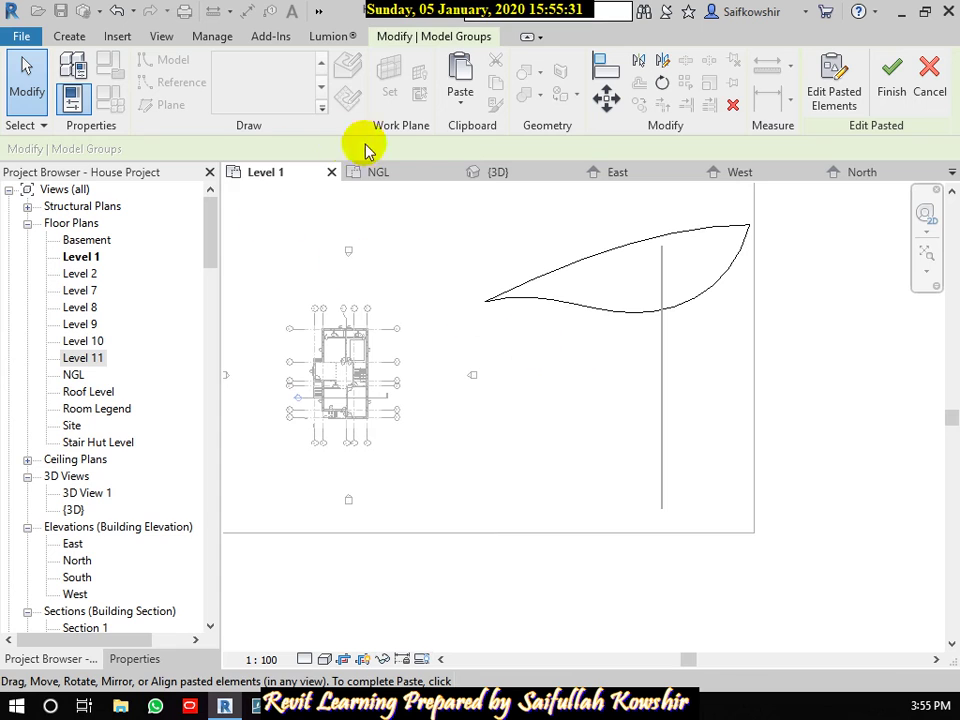
Position and finish placing the pasted leaf profile group in the 3D view.
click(505, 174)
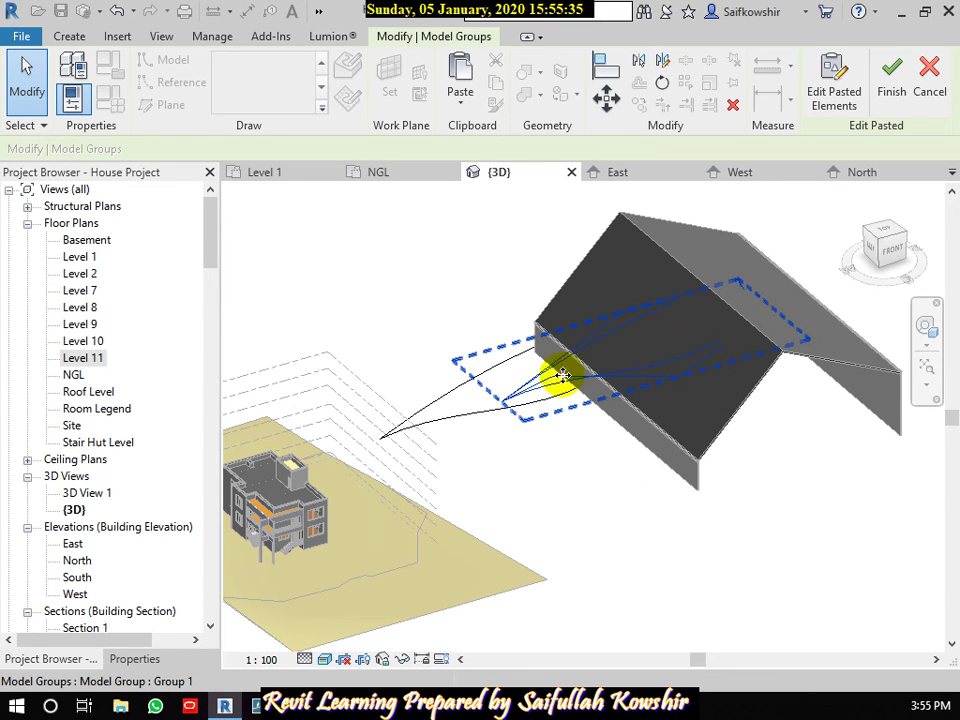
drag(572, 373, 452, 418)
click(451, 414)
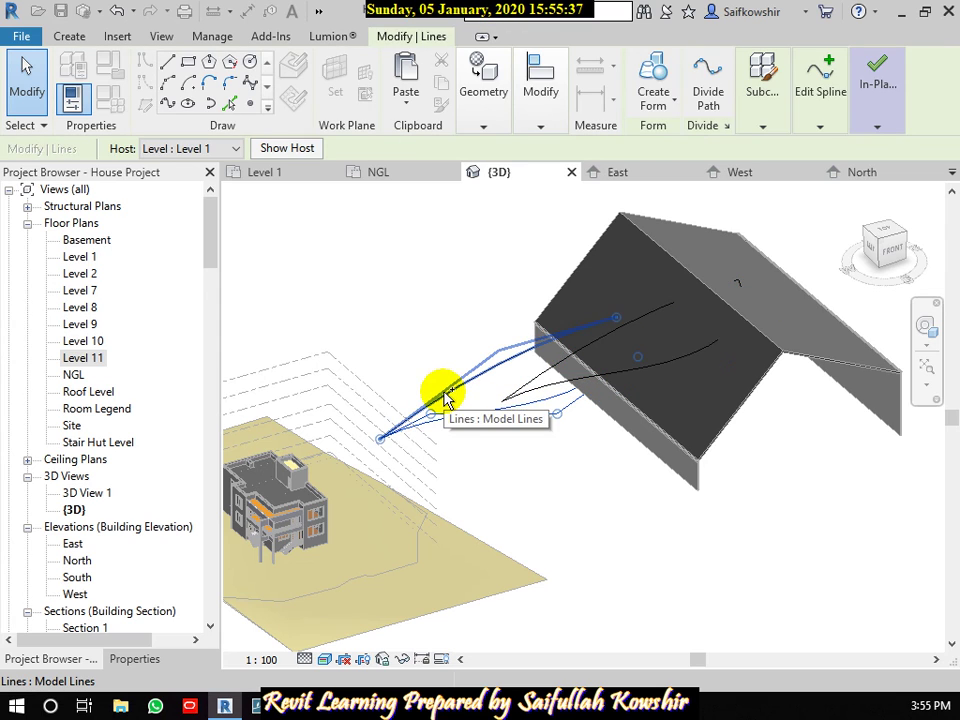
click(443, 391)
Select both leaf profiles and loft them into a Solid Form.
click(553, 368)
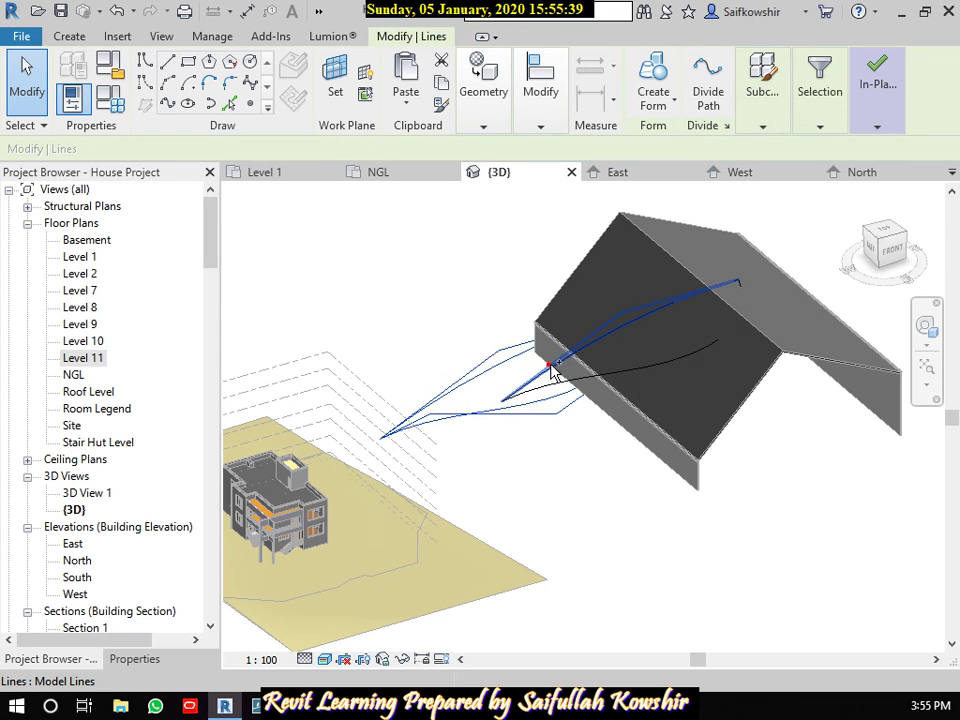
click(586, 382)
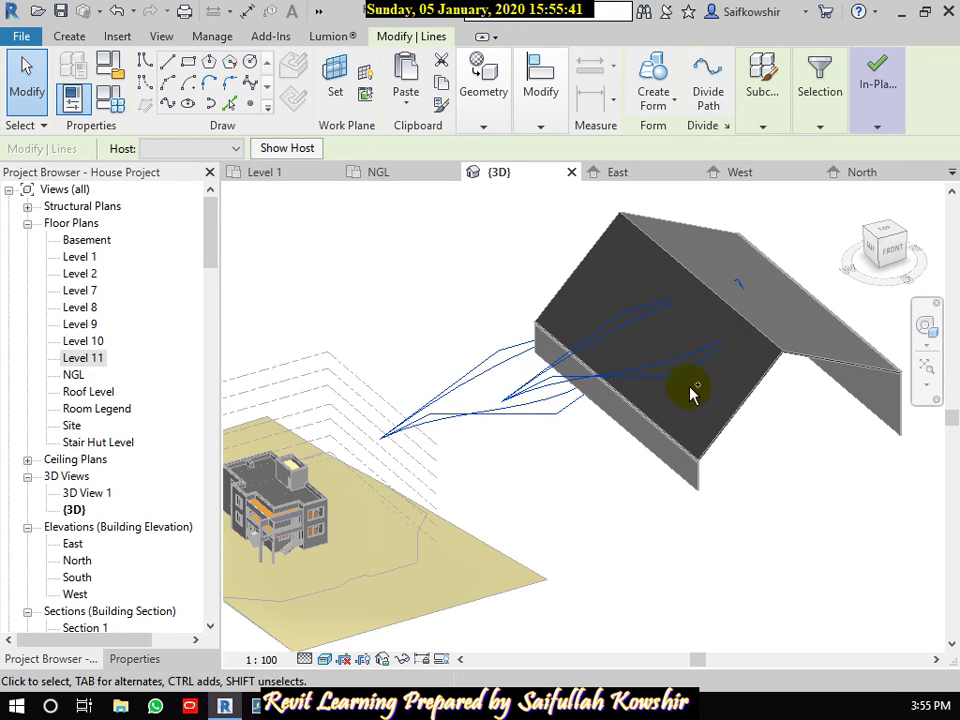
click(655, 90)
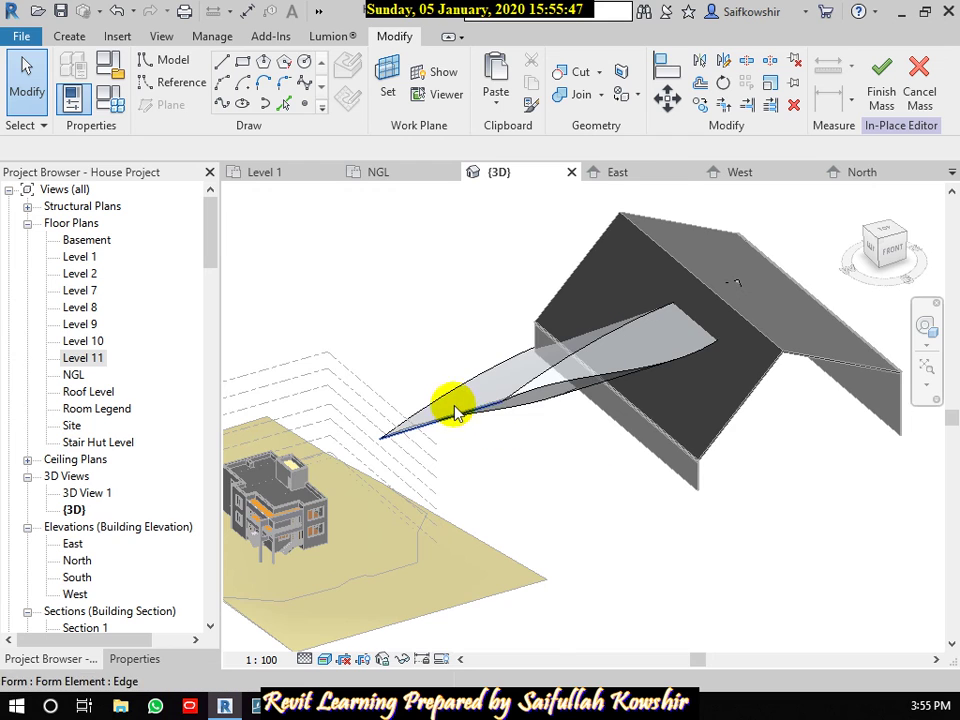
scroll(455, 405, up, 3)
scroll(613, 330, down, 2)
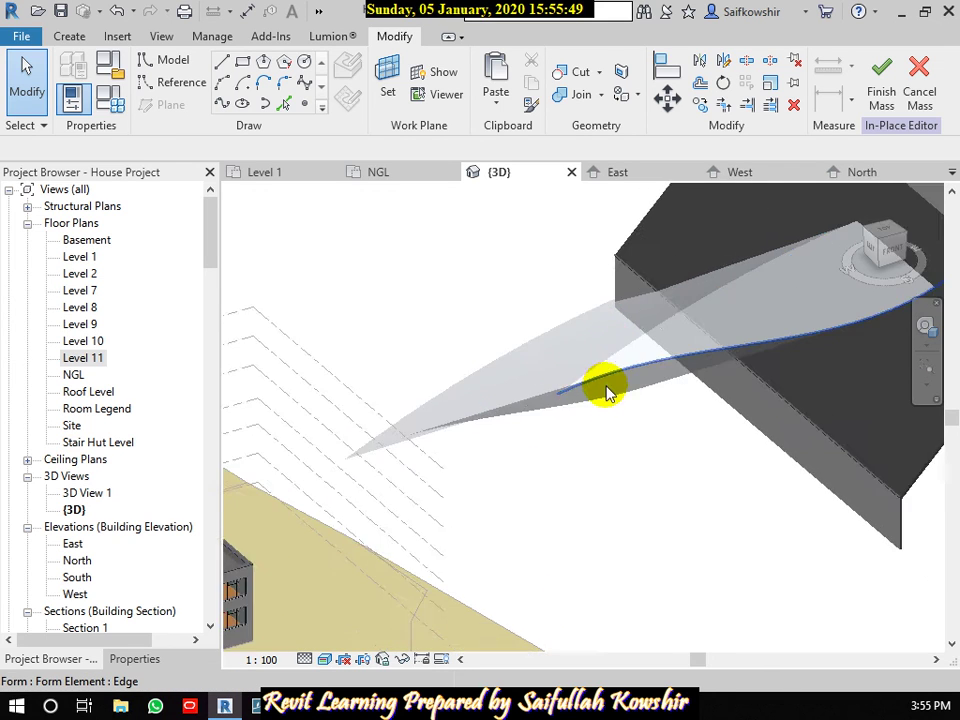
scroll(611, 386, down, 2)
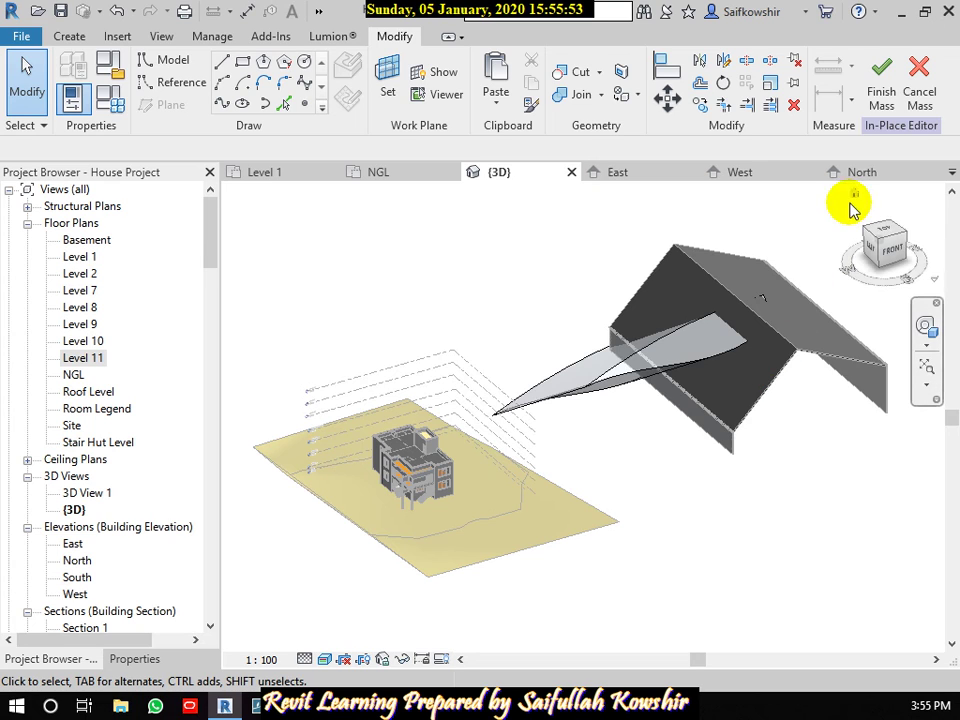
Finish Mass 2, then remove the old gabled roof and earlier mass.
click(881, 82)
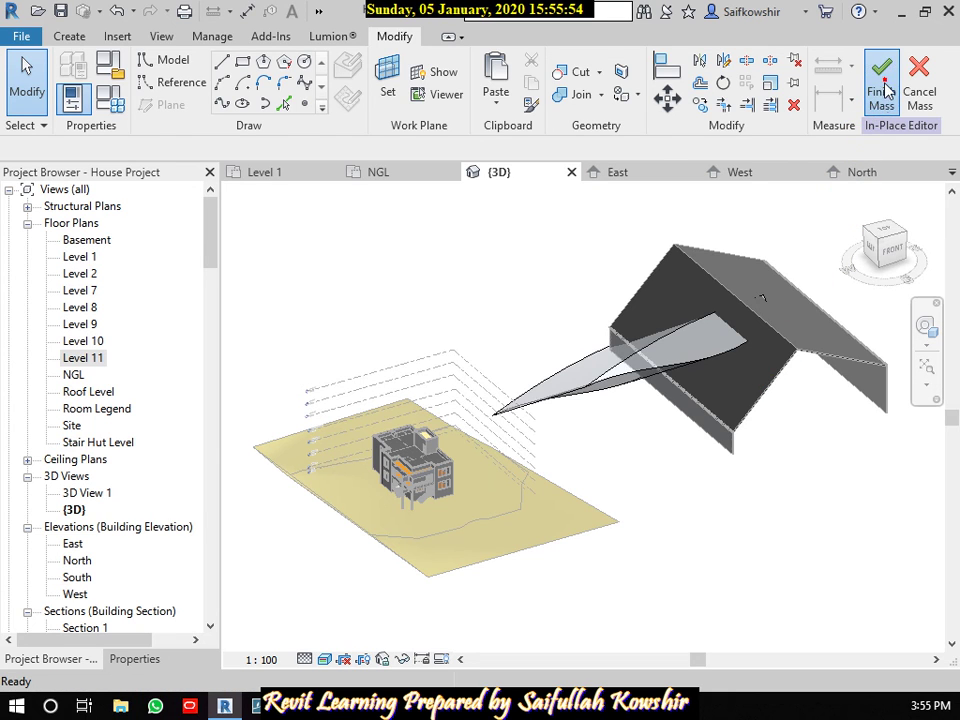
click(766, 380)
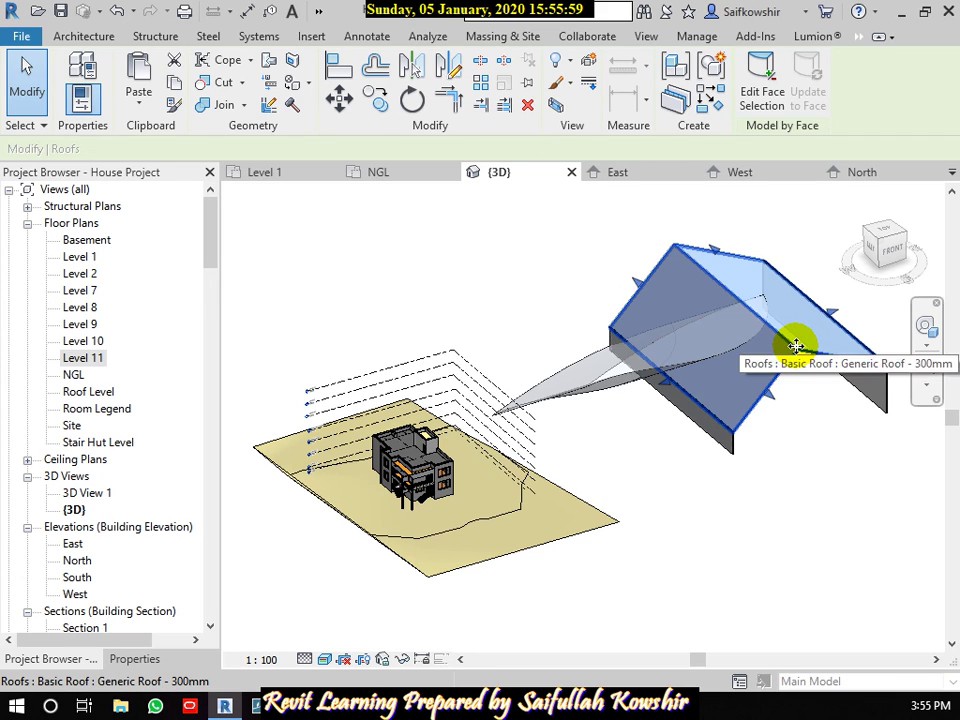
key(Escape)
click(789, 362)
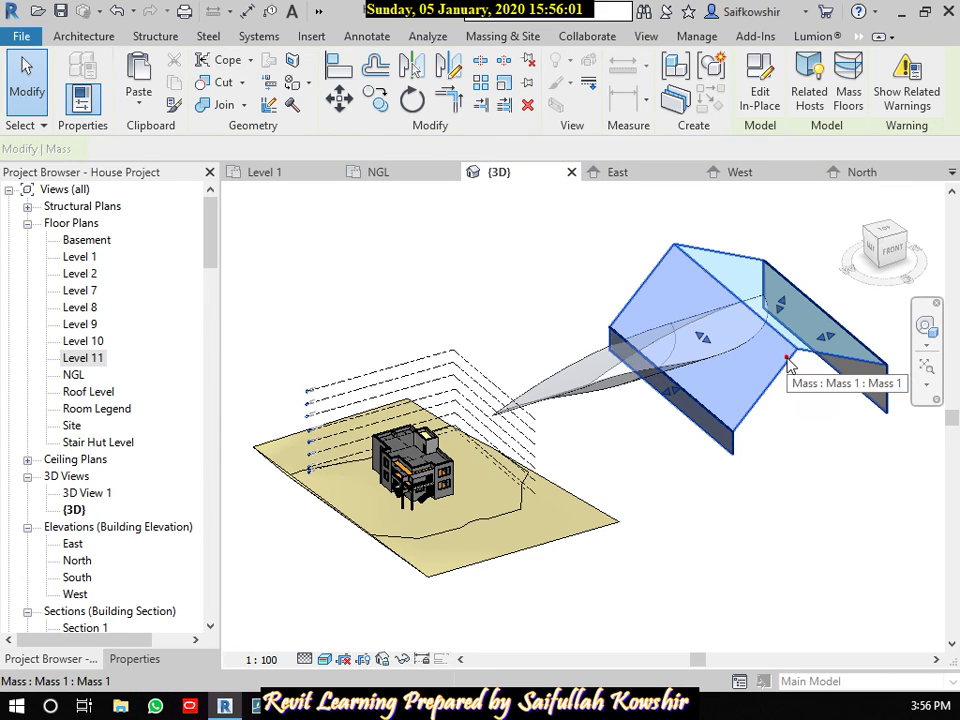
click(787, 365)
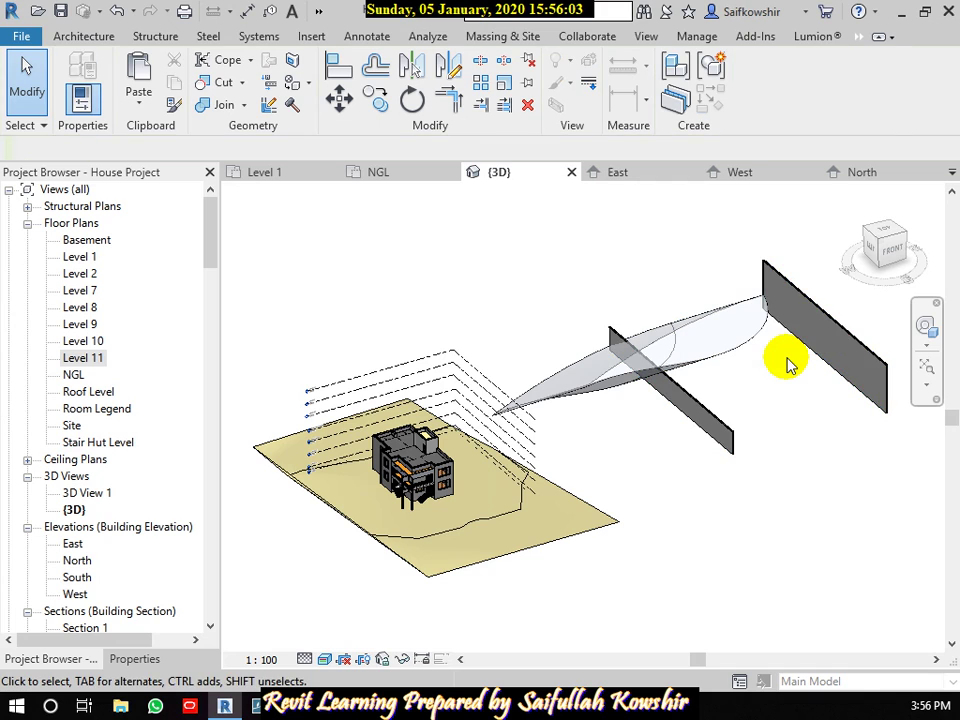
Delete the right-hand wall and select the remaining middle wall.
click(852, 348)
click(855, 348)
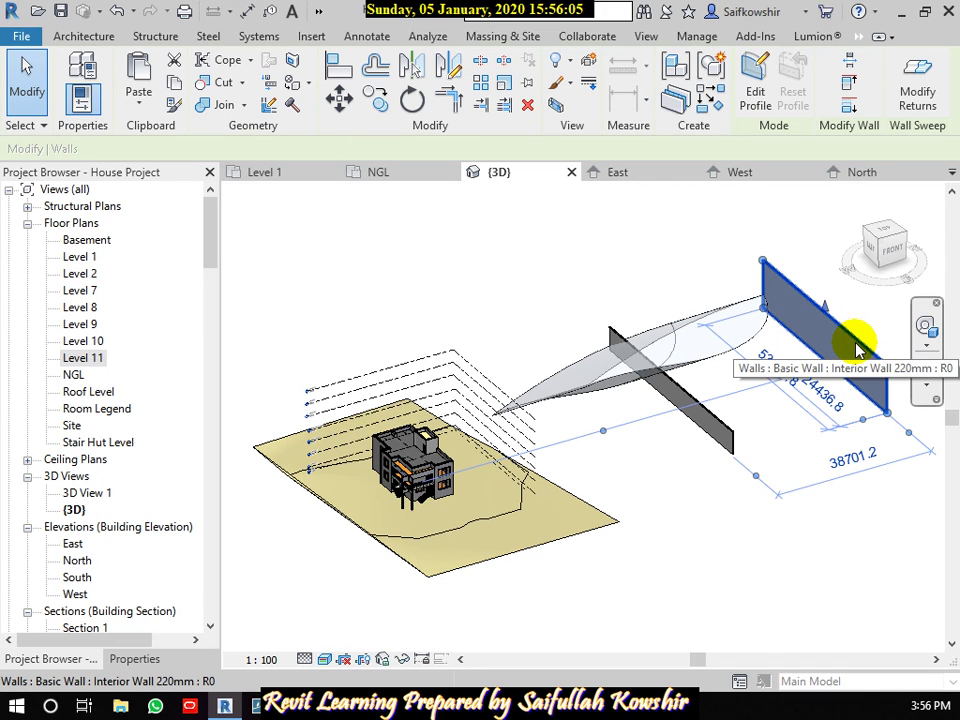
key(Delete)
click(713, 420)
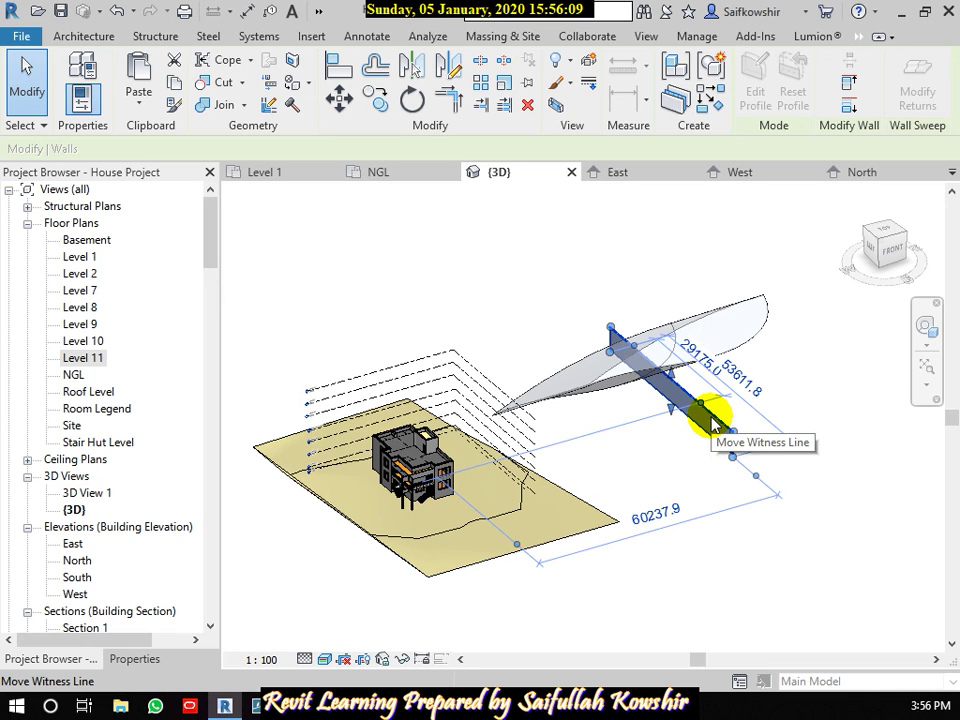
key(Delete)
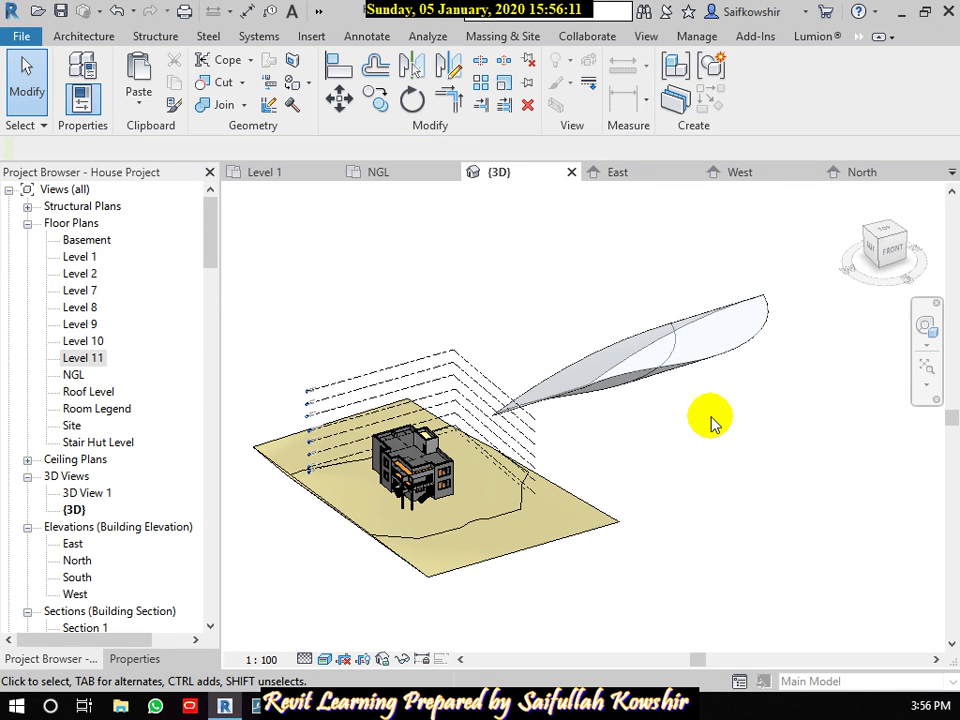
scroll(655, 352, up, 3)
scroll(600, 364, up, 2)
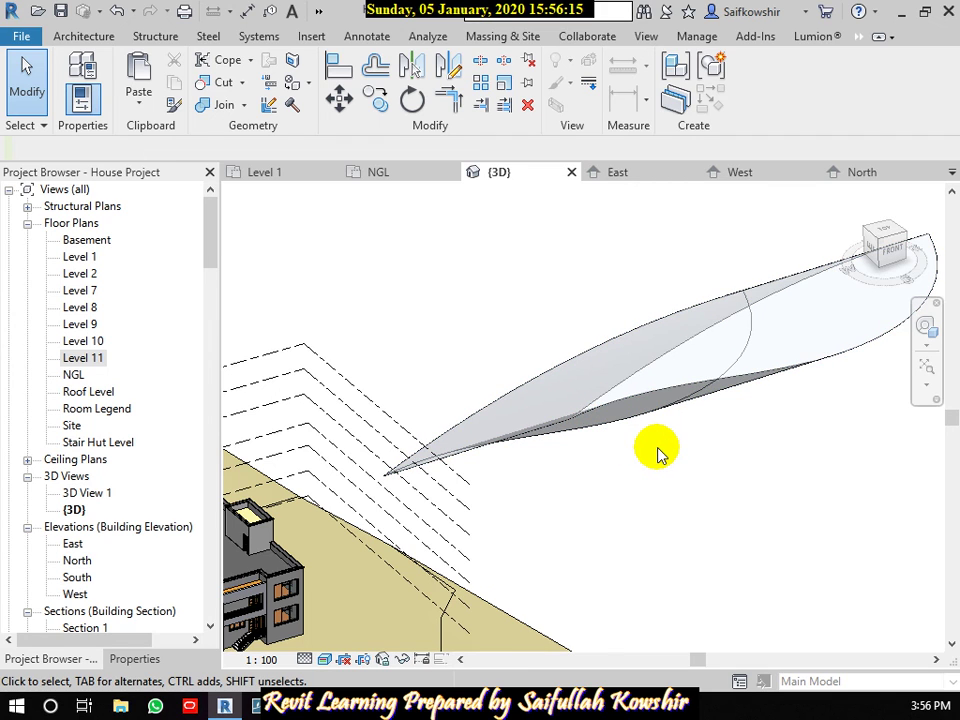
scroll(656, 450, down, 2)
scroll(664, 450, down, 2)
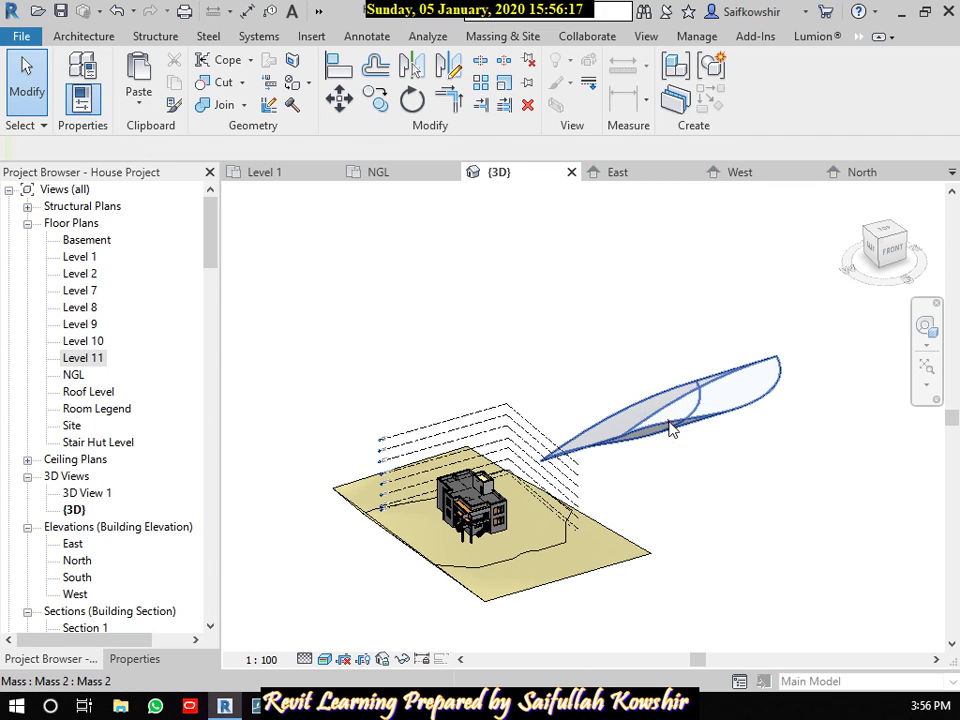
click(670, 426)
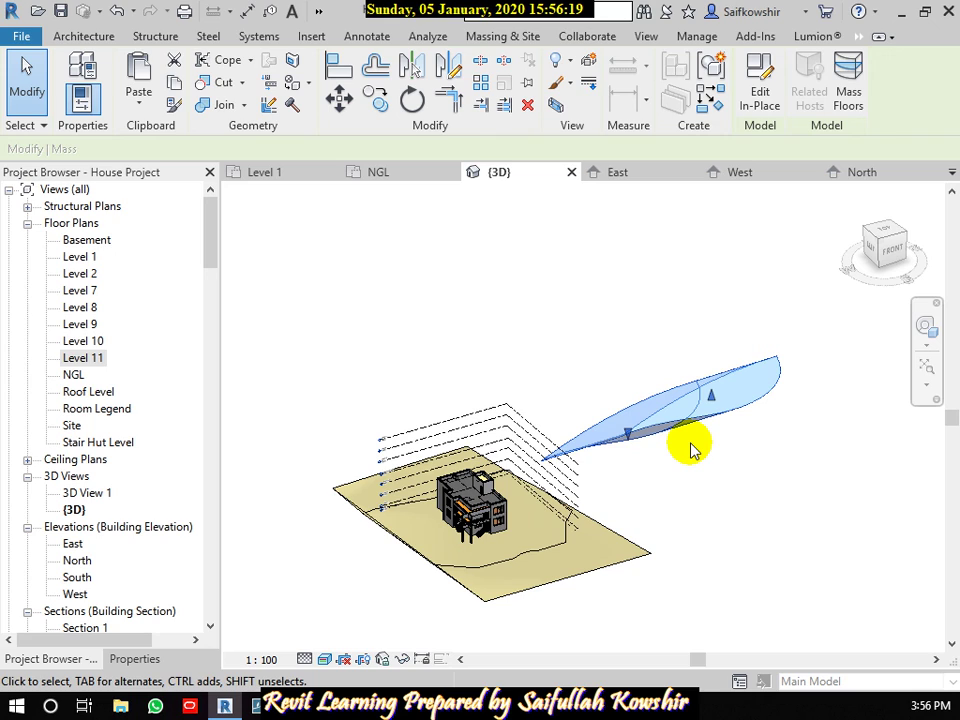